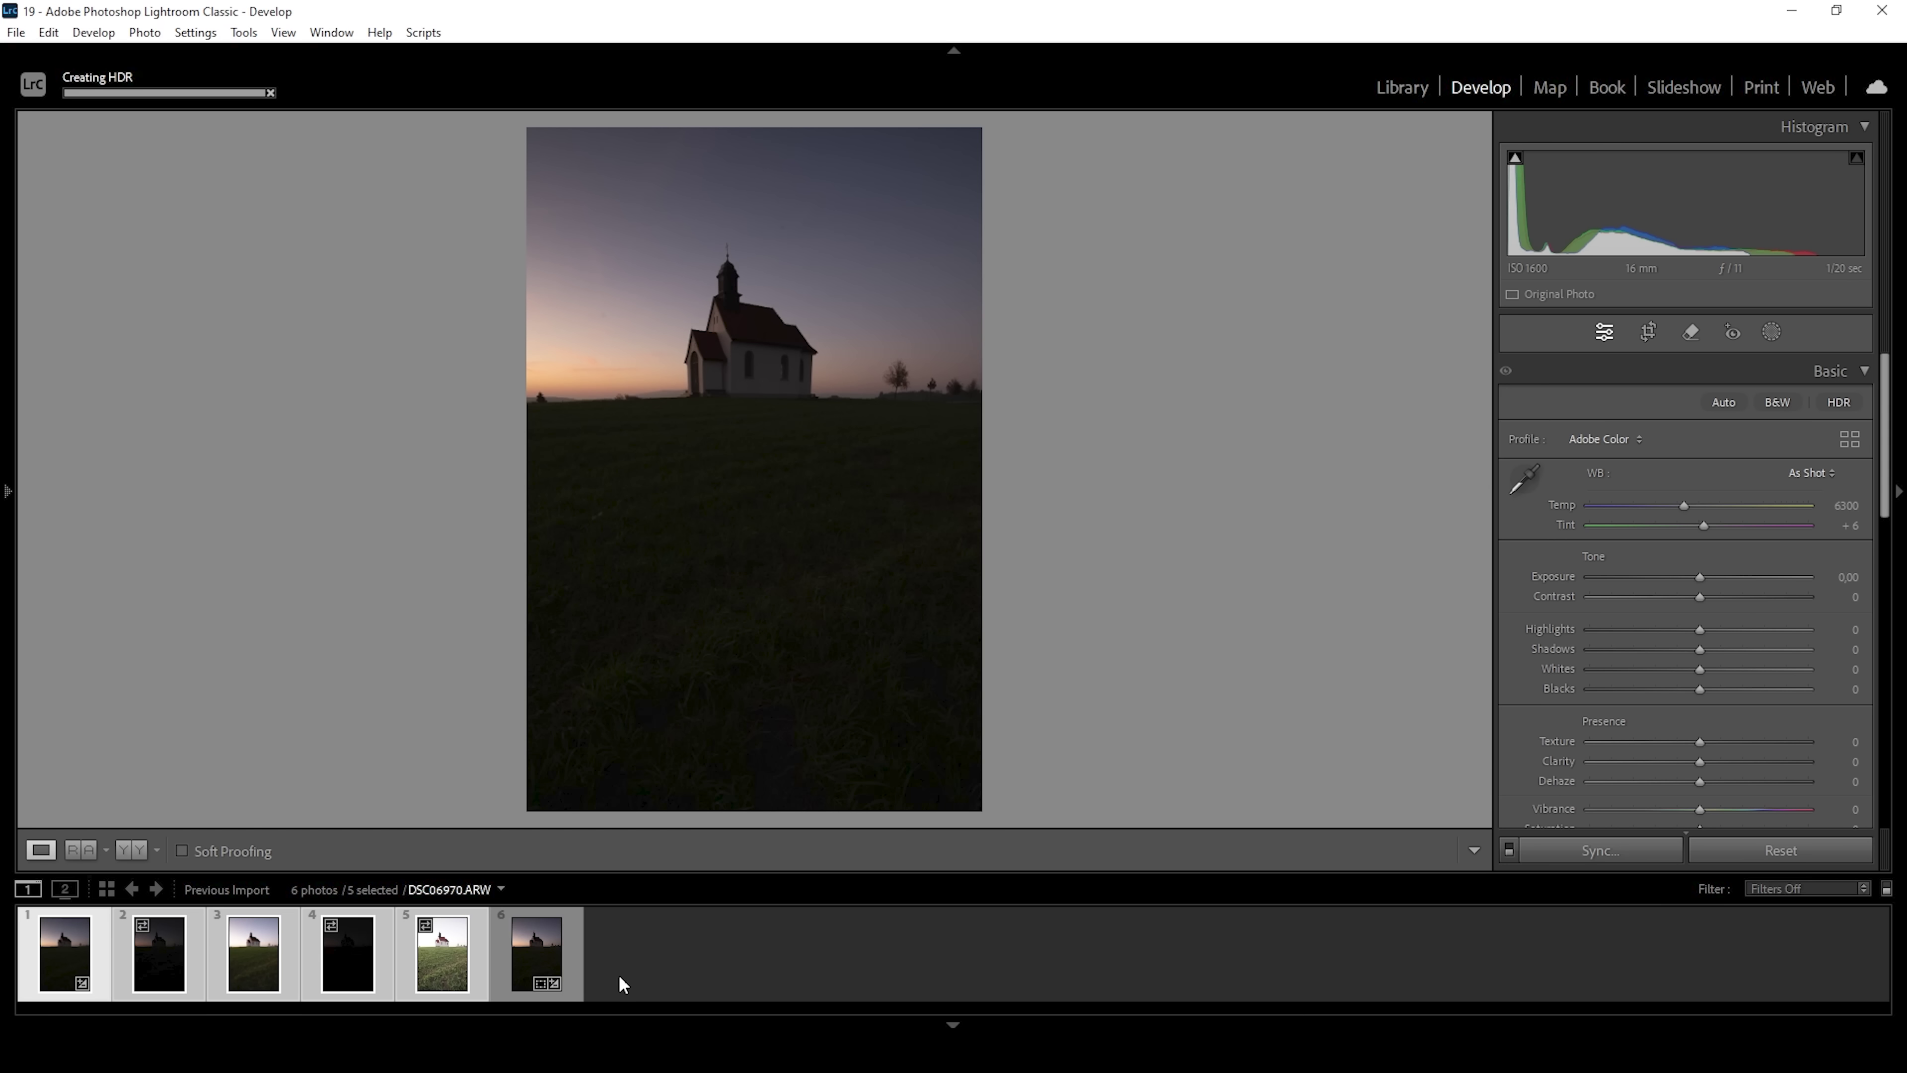
# Step: Select the merged HDR photo DSC06970-HDR-2.dng for editing and hide the filmstrip
pyautogui.click(504, 986)
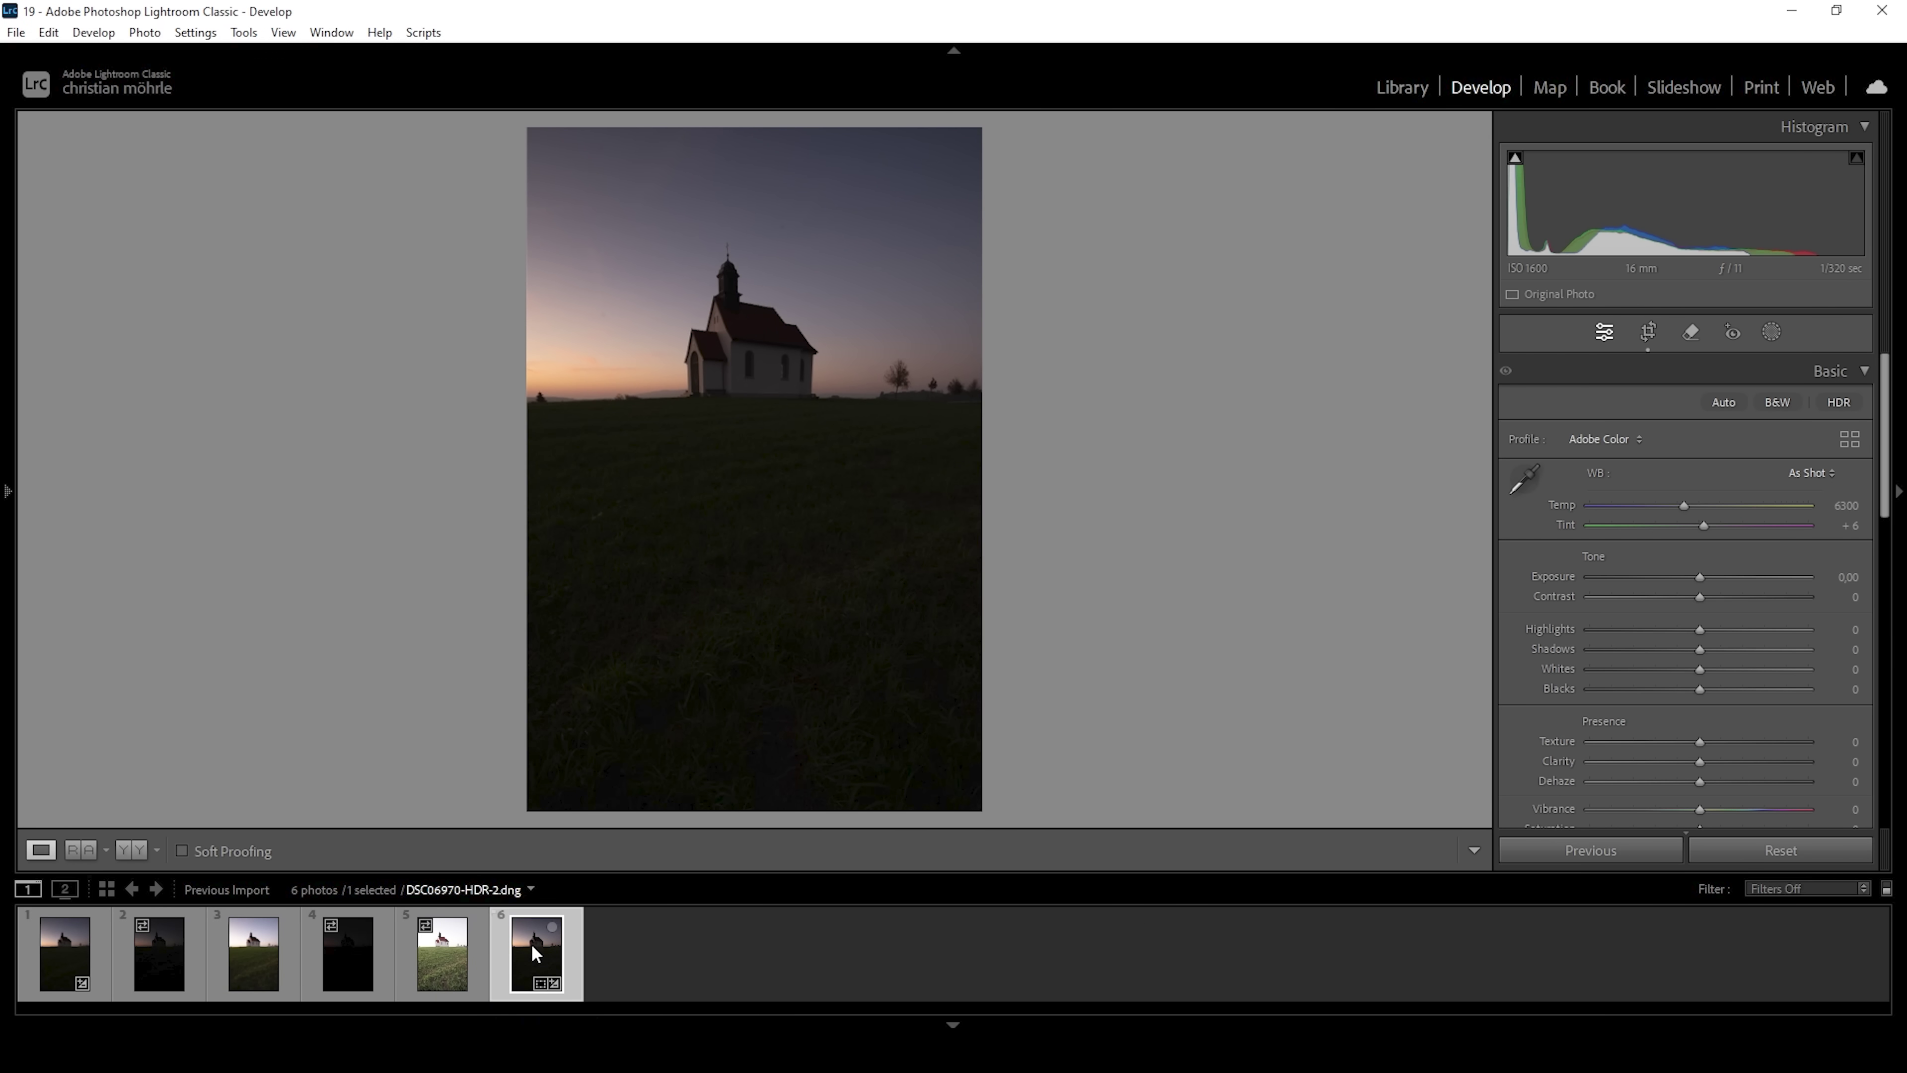
pyautogui.press('F6')
pyautogui.hotkey('ctrl', '1')
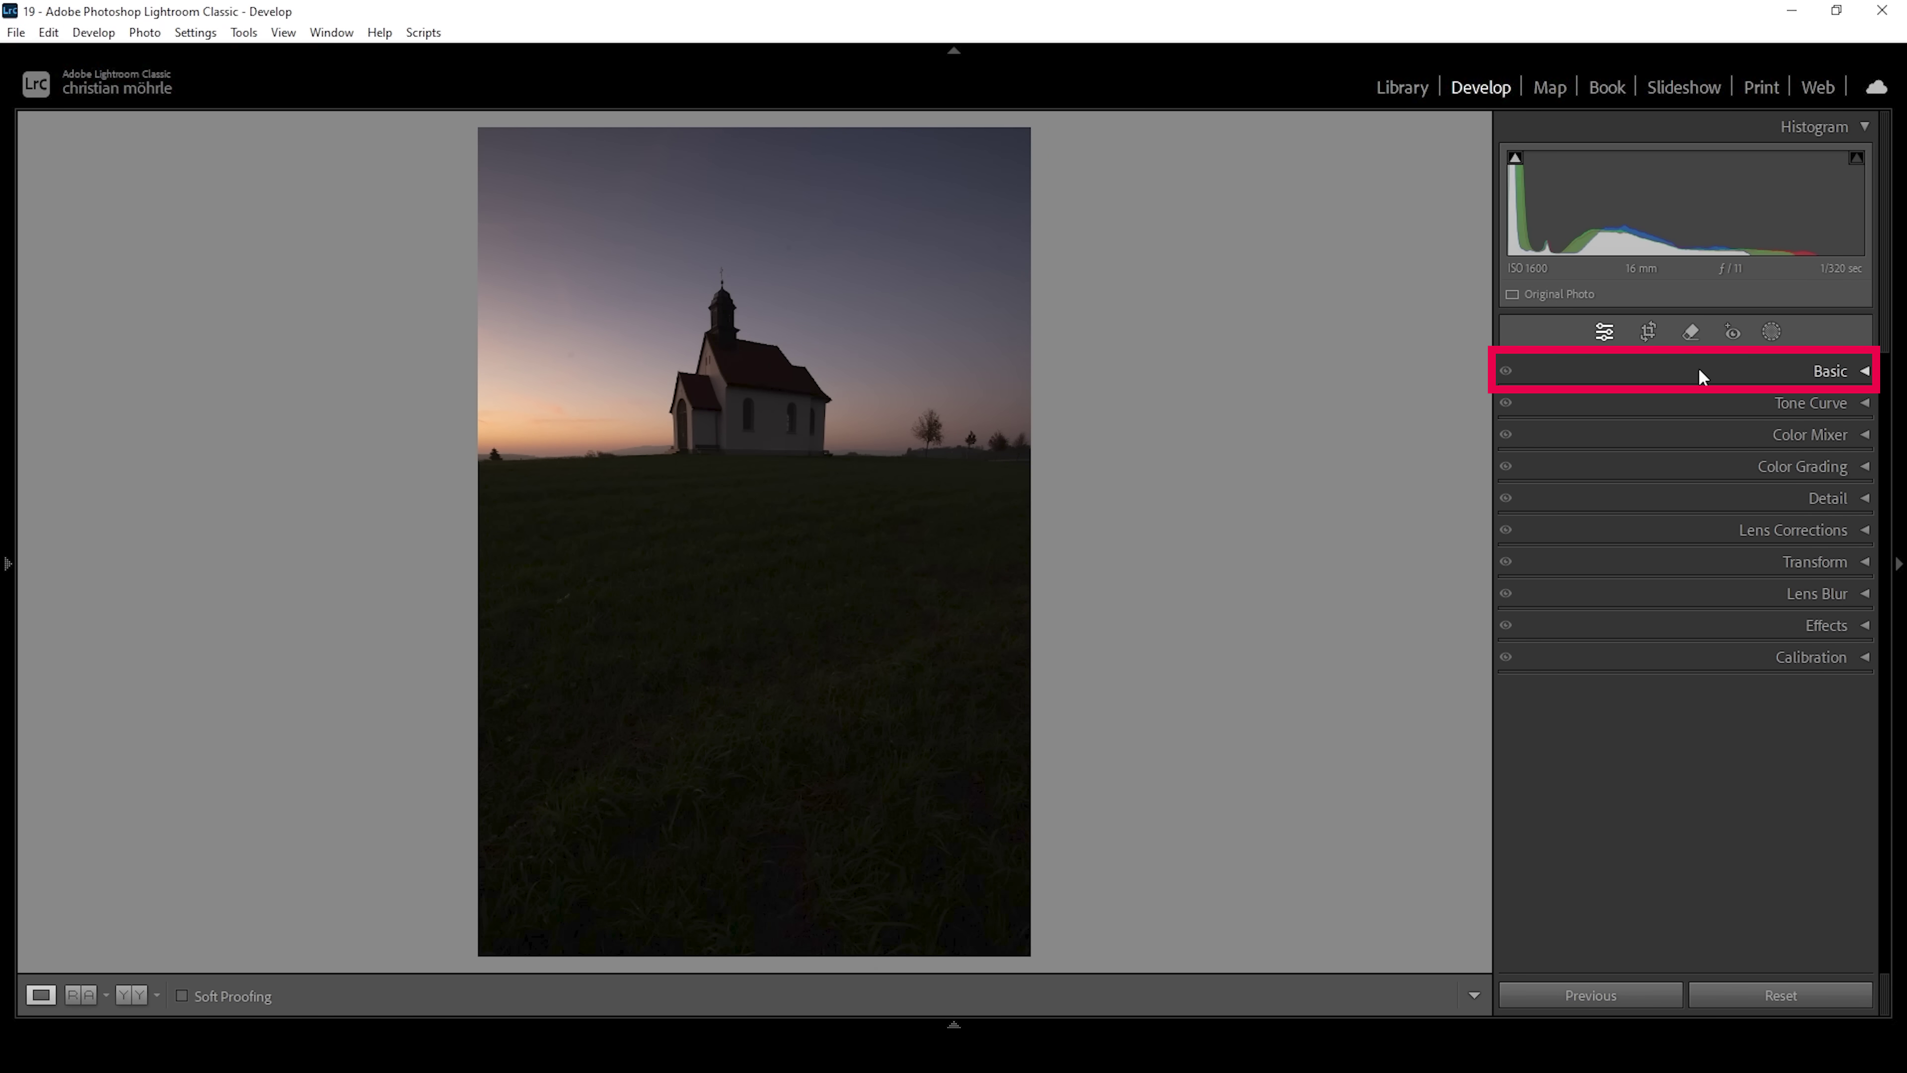
# Step: Change the photo's profile to Adobe Landscape in the Basic adjustments
pyautogui.click(1741, 375)
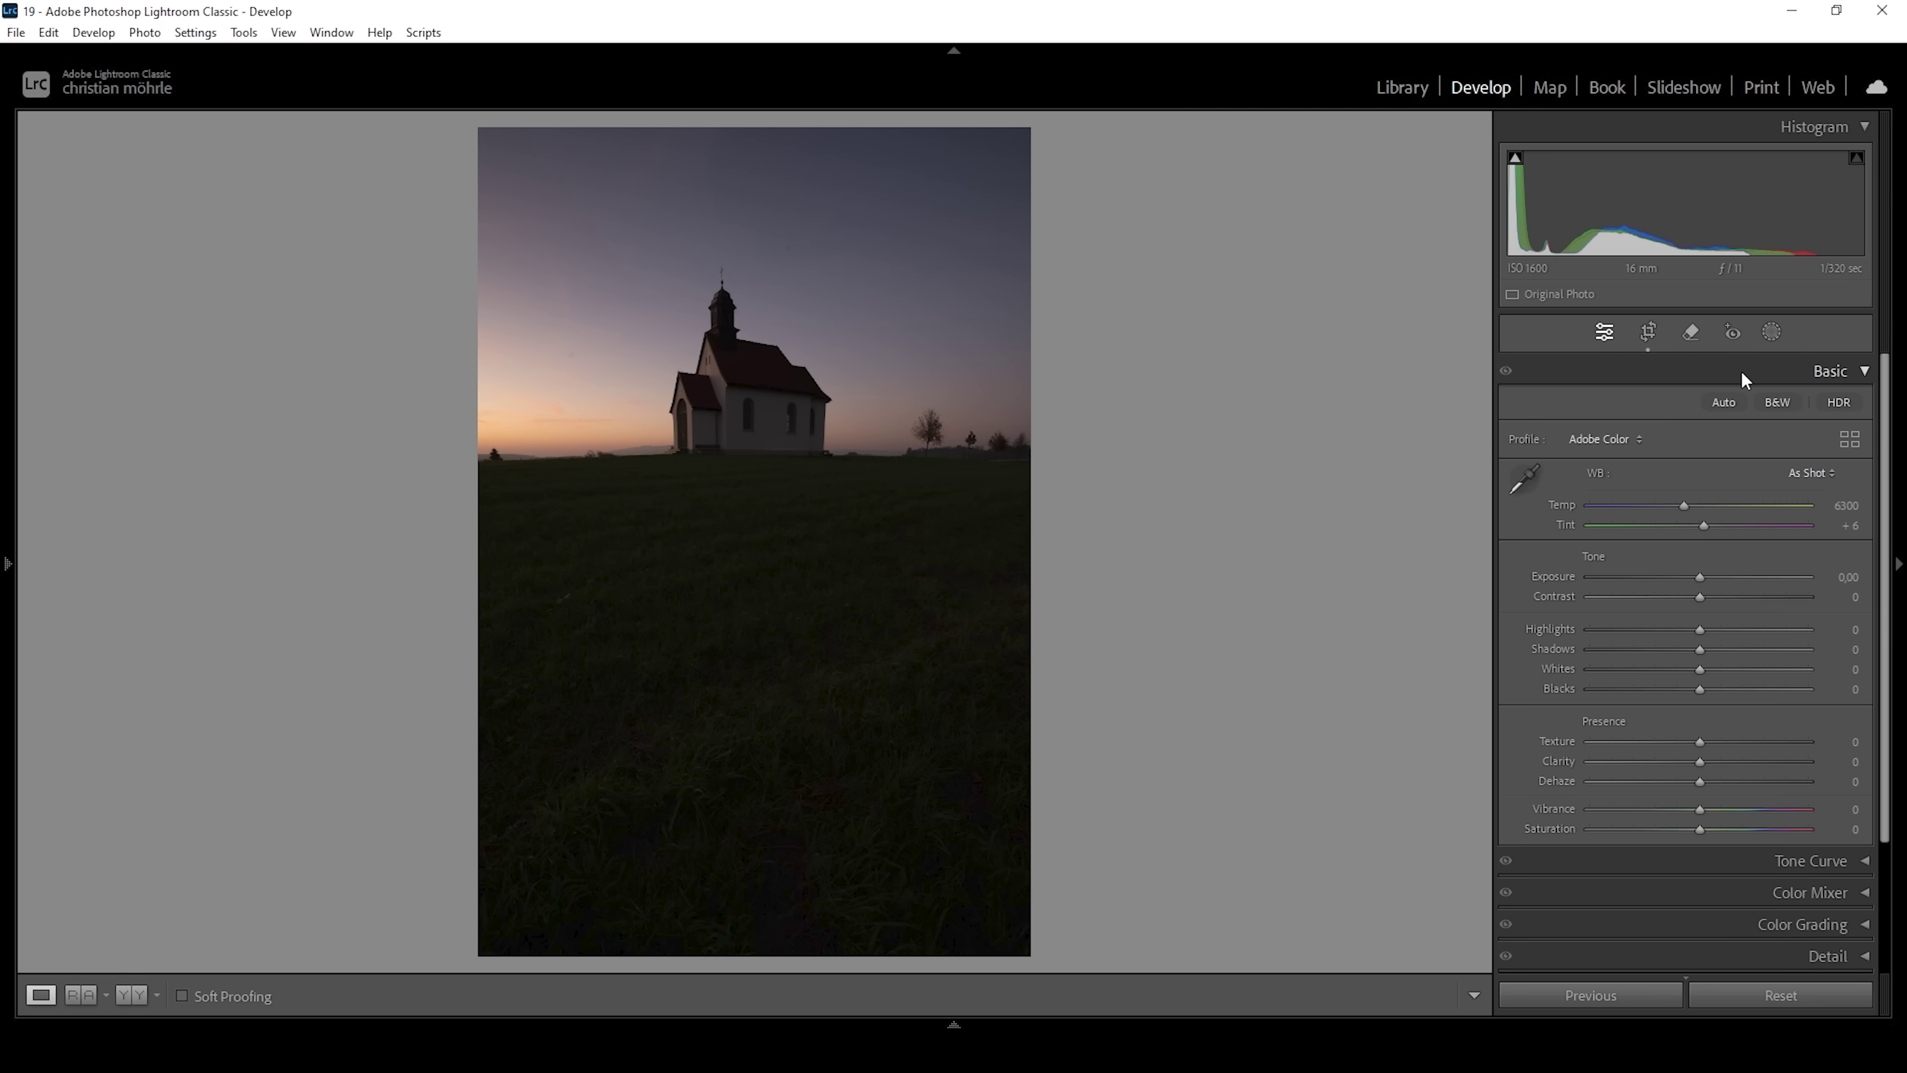
pyautogui.click(1614, 439)
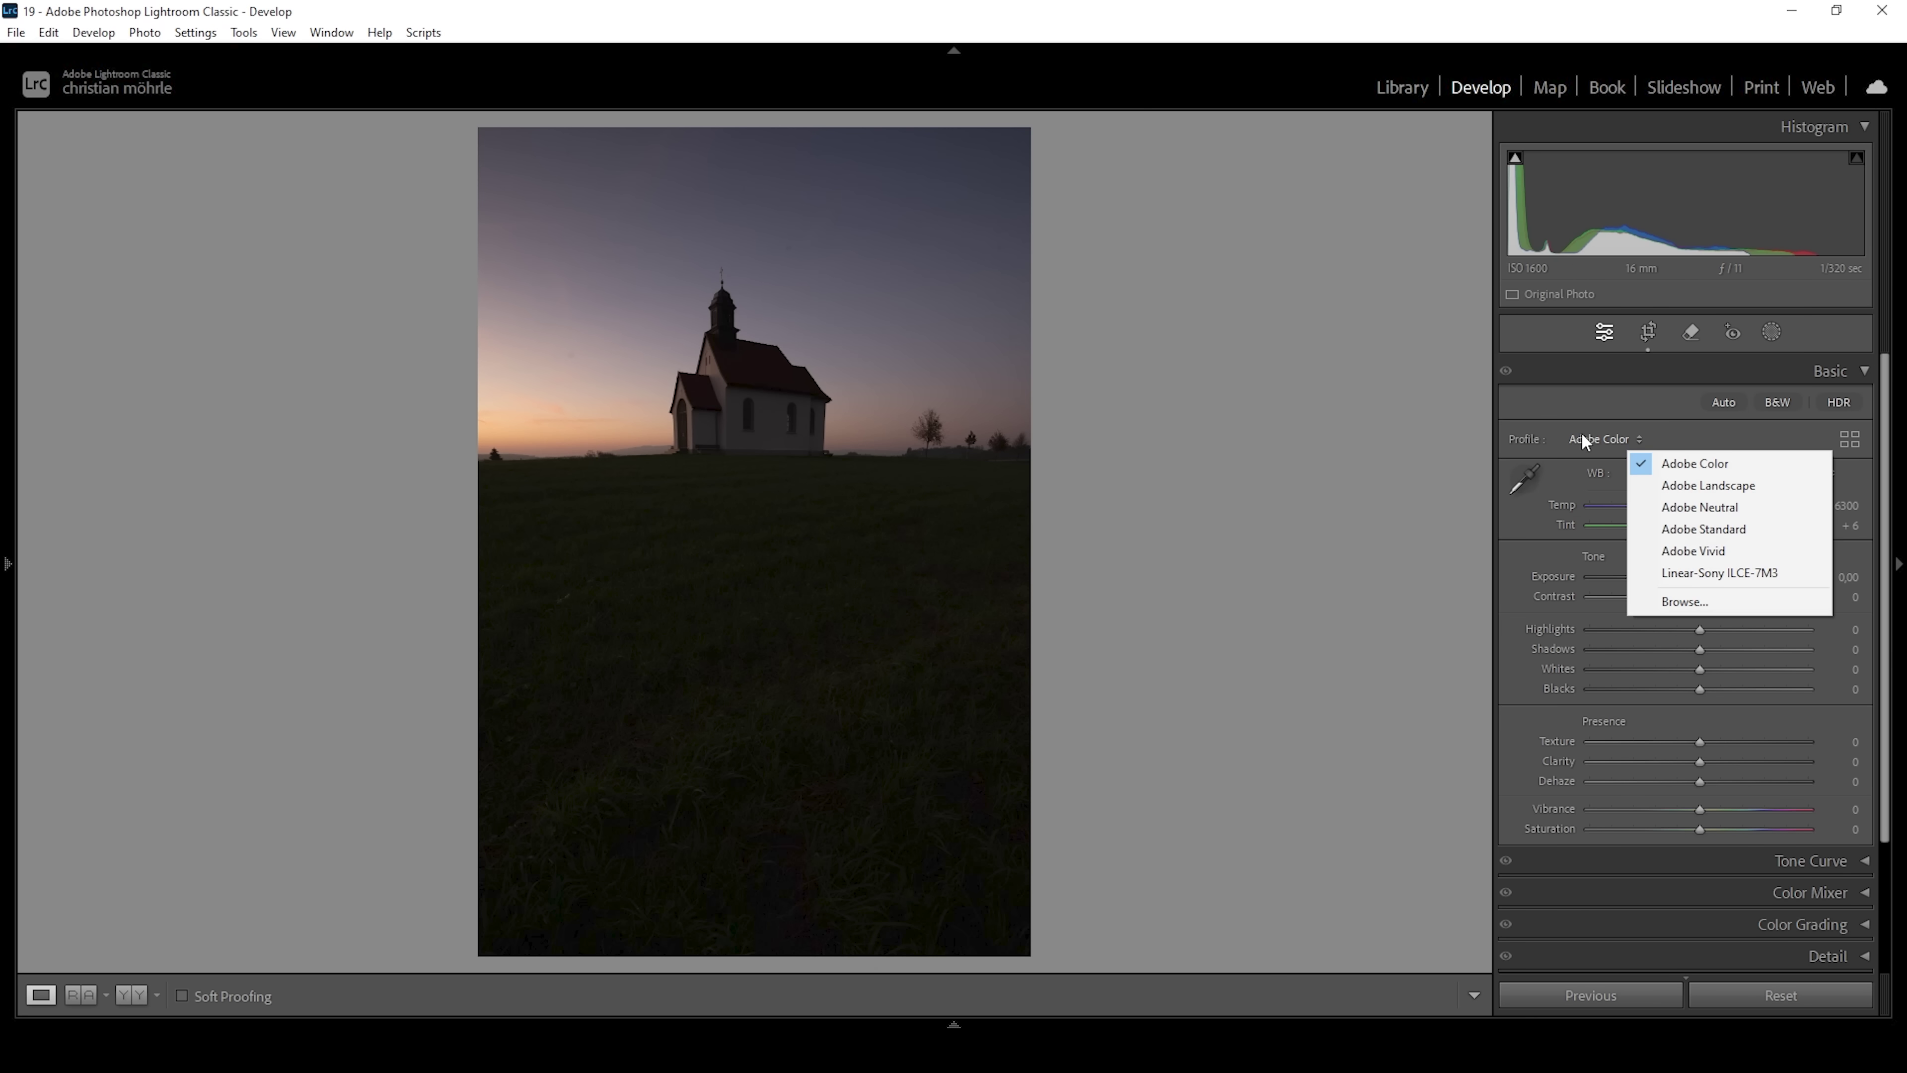
pyautogui.click(1722, 484)
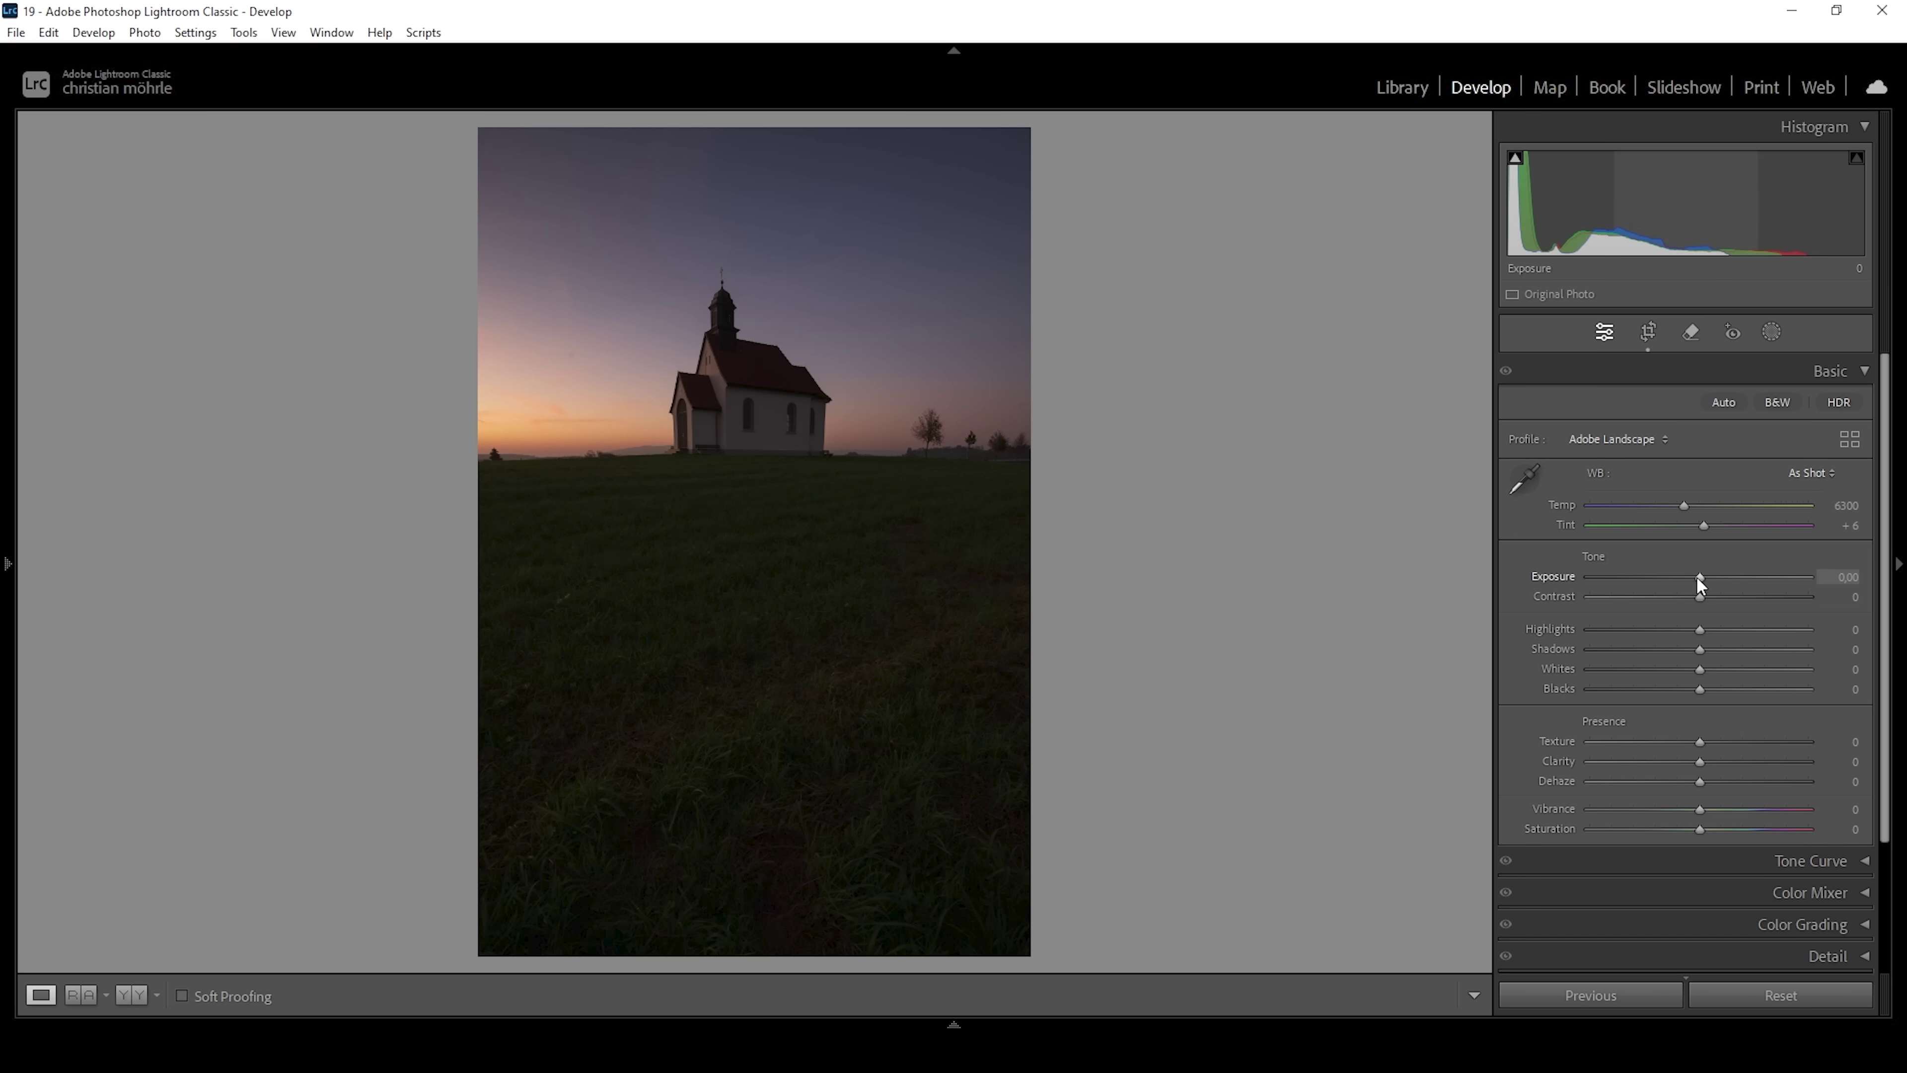
# Step: Set the Exposure to +0.40, undoing a brighter trial value
pyautogui.moveTo(1698, 577); pyautogui.dragTo(1704, 579)
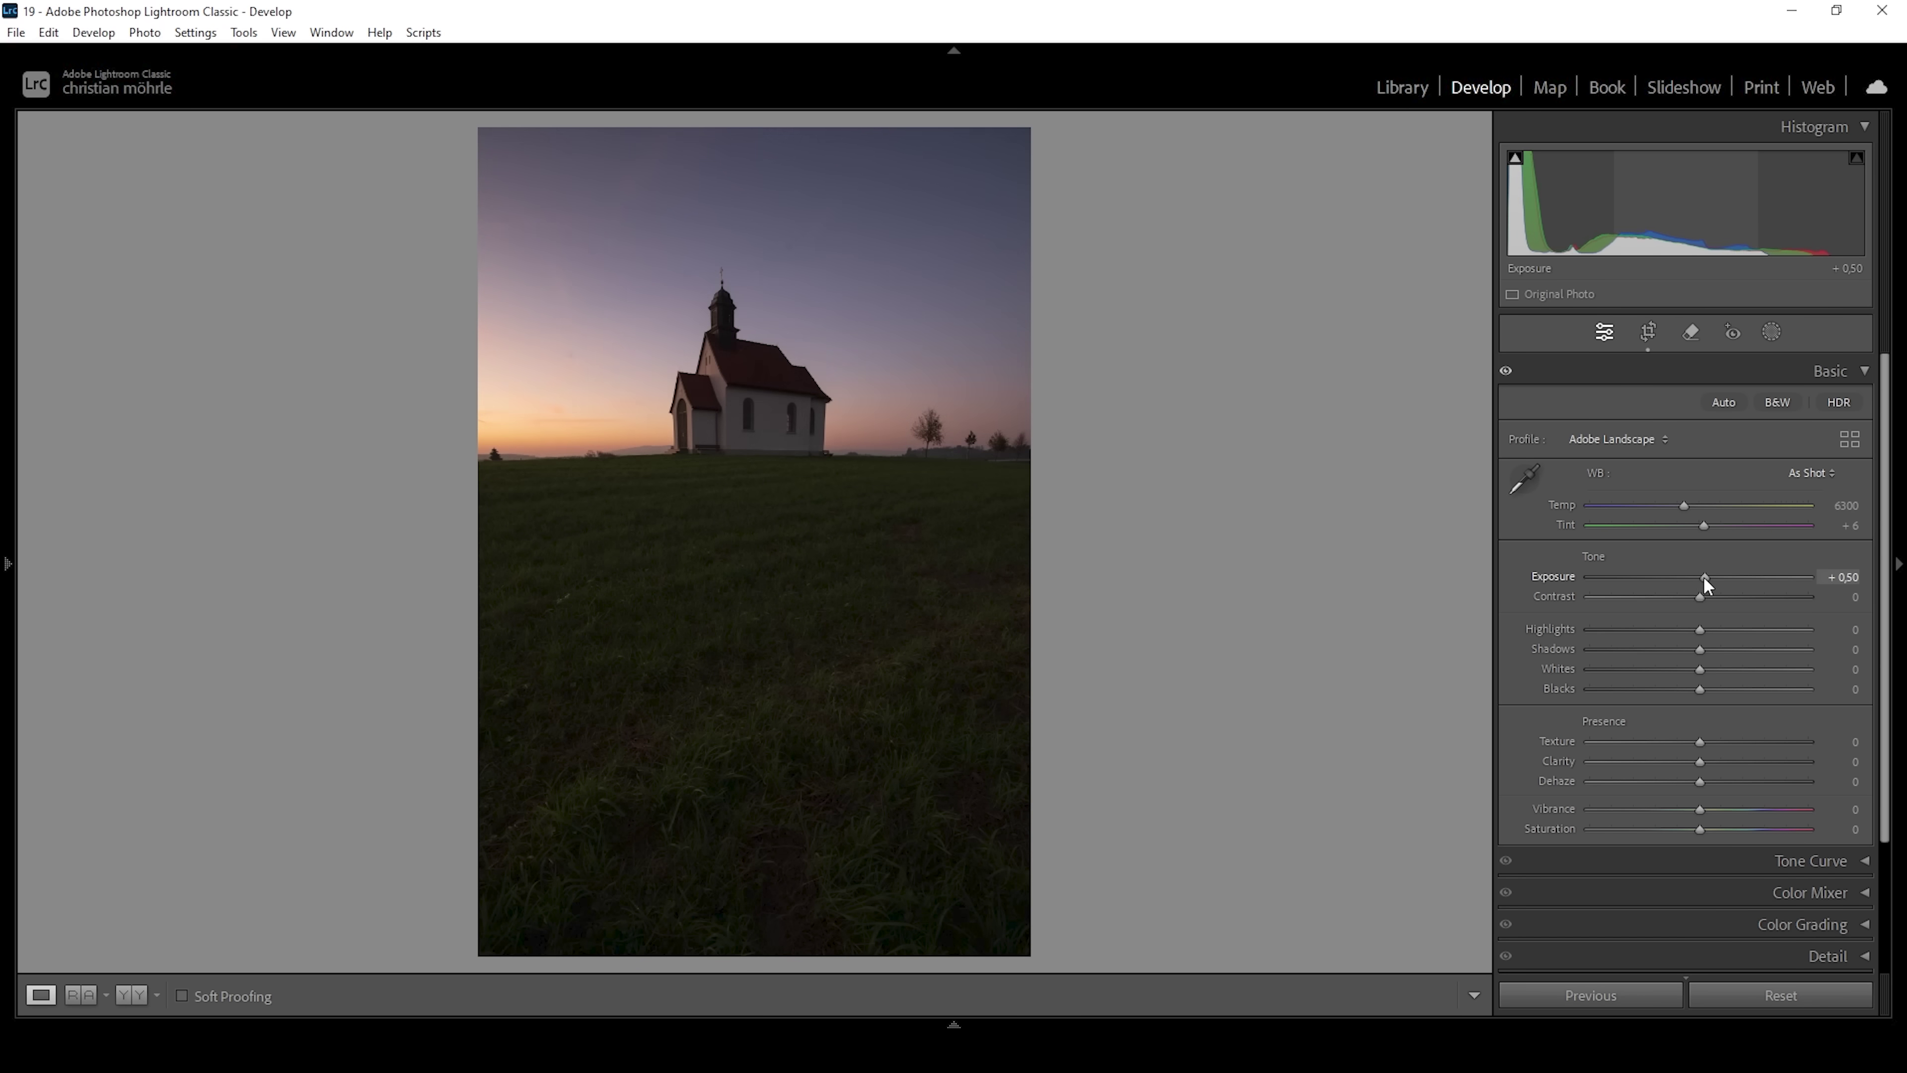
pyautogui.press('Down')
pyautogui.press('Down')
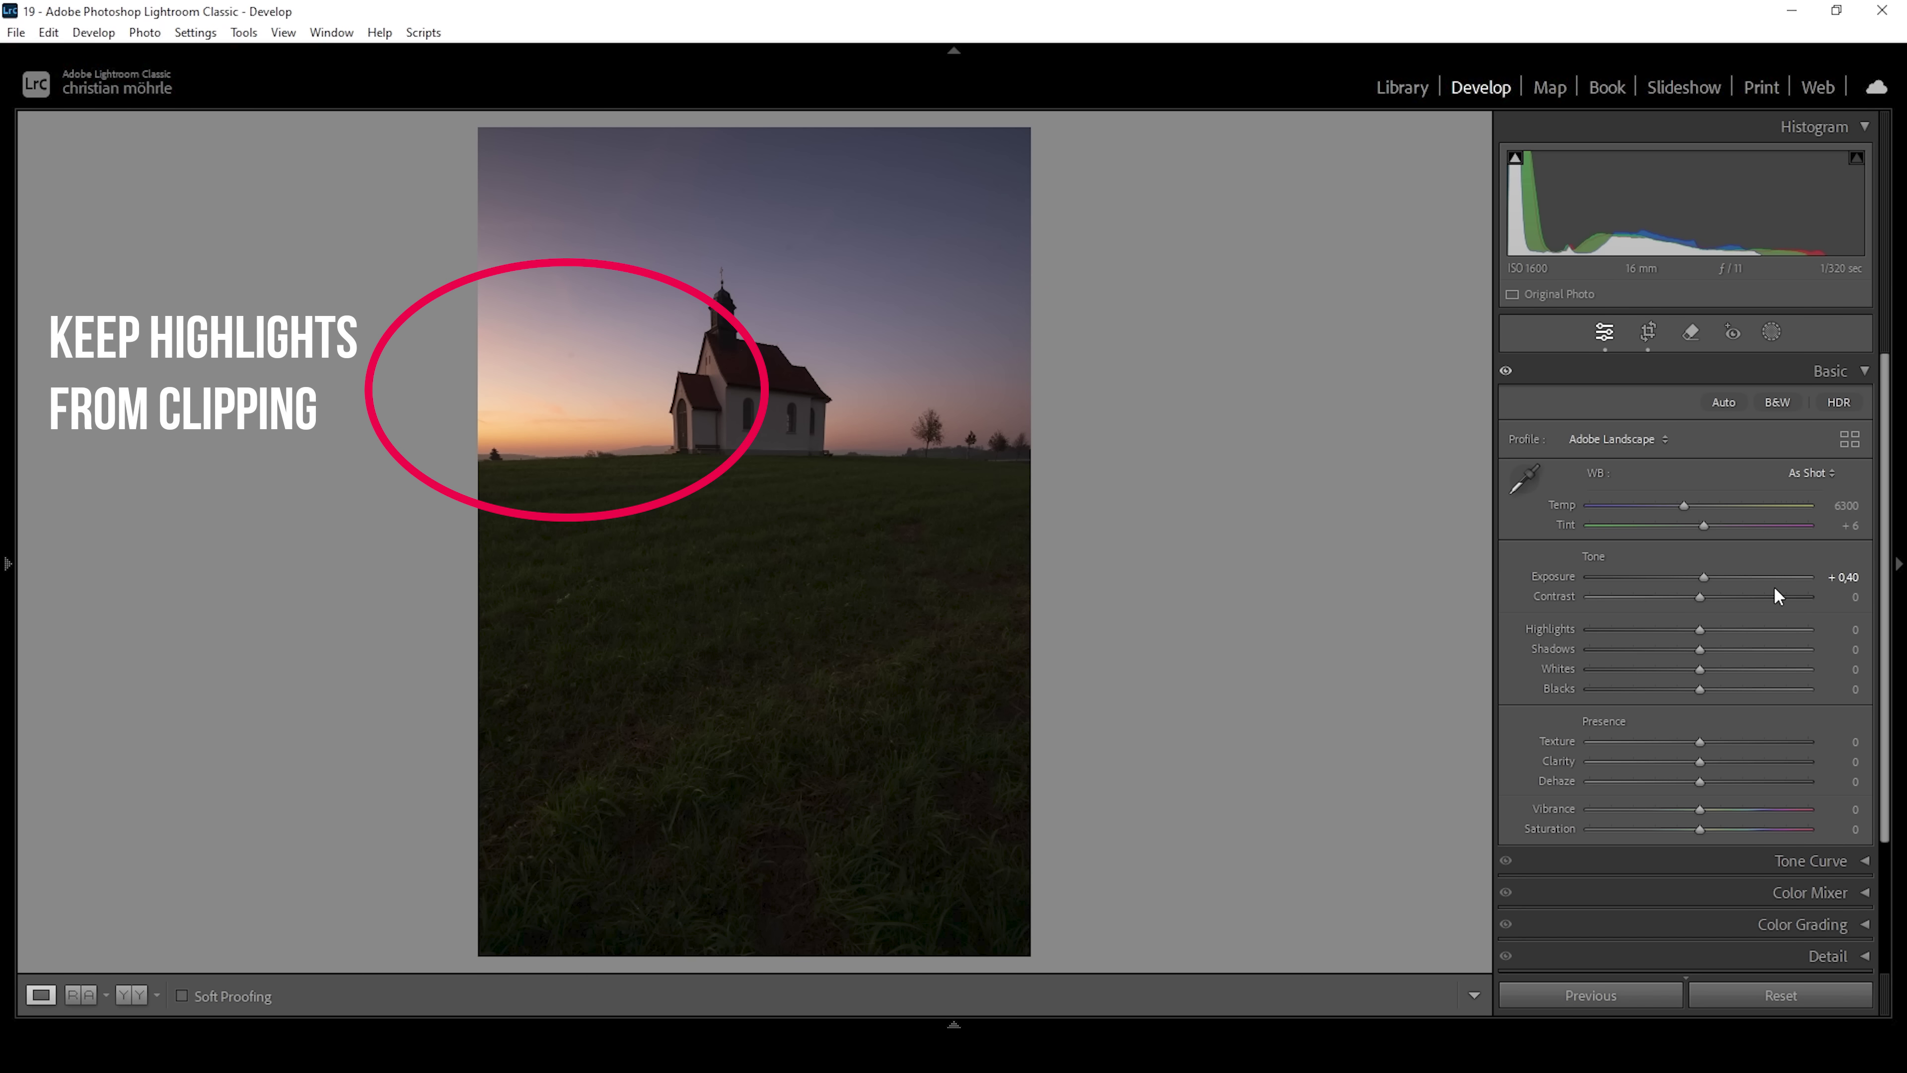
pyautogui.moveTo(1704, 577); pyautogui.dragTo(1714, 579)
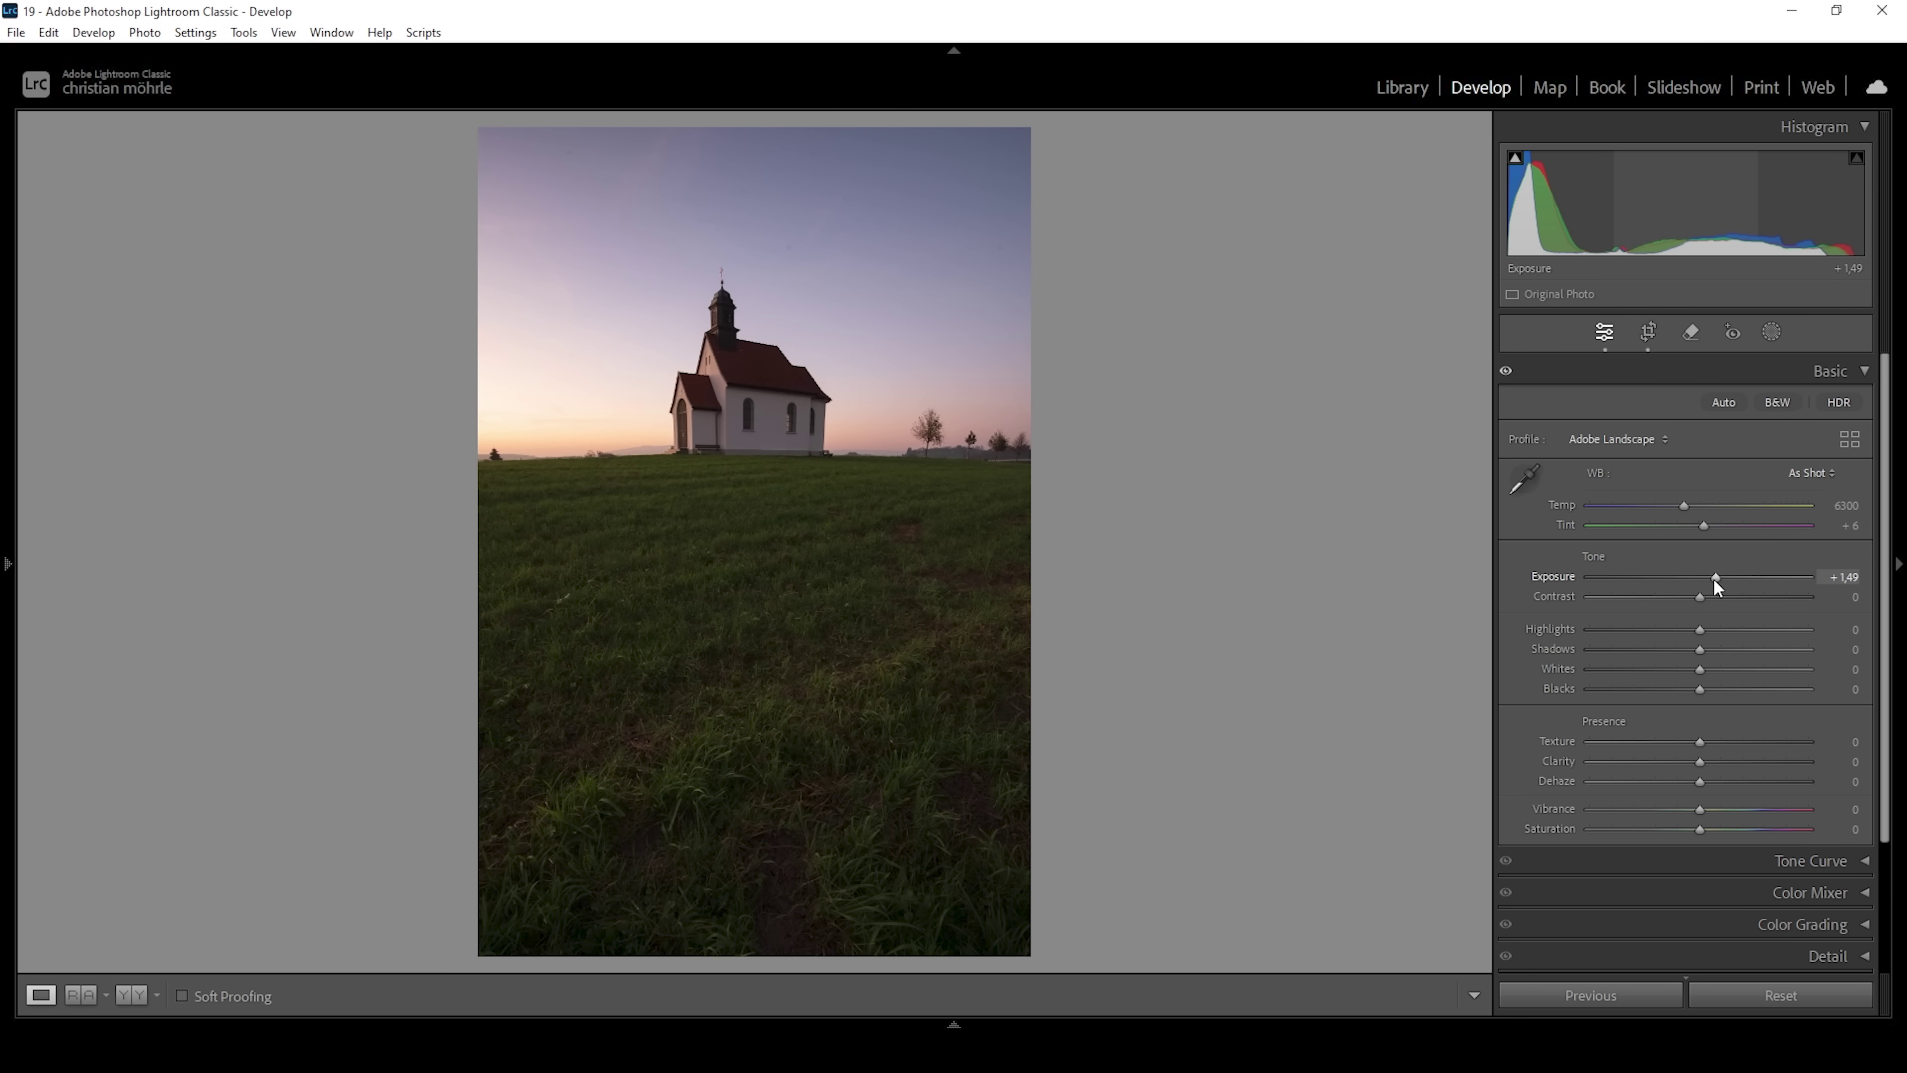
pyautogui.hotkey('ctrl', 'z')
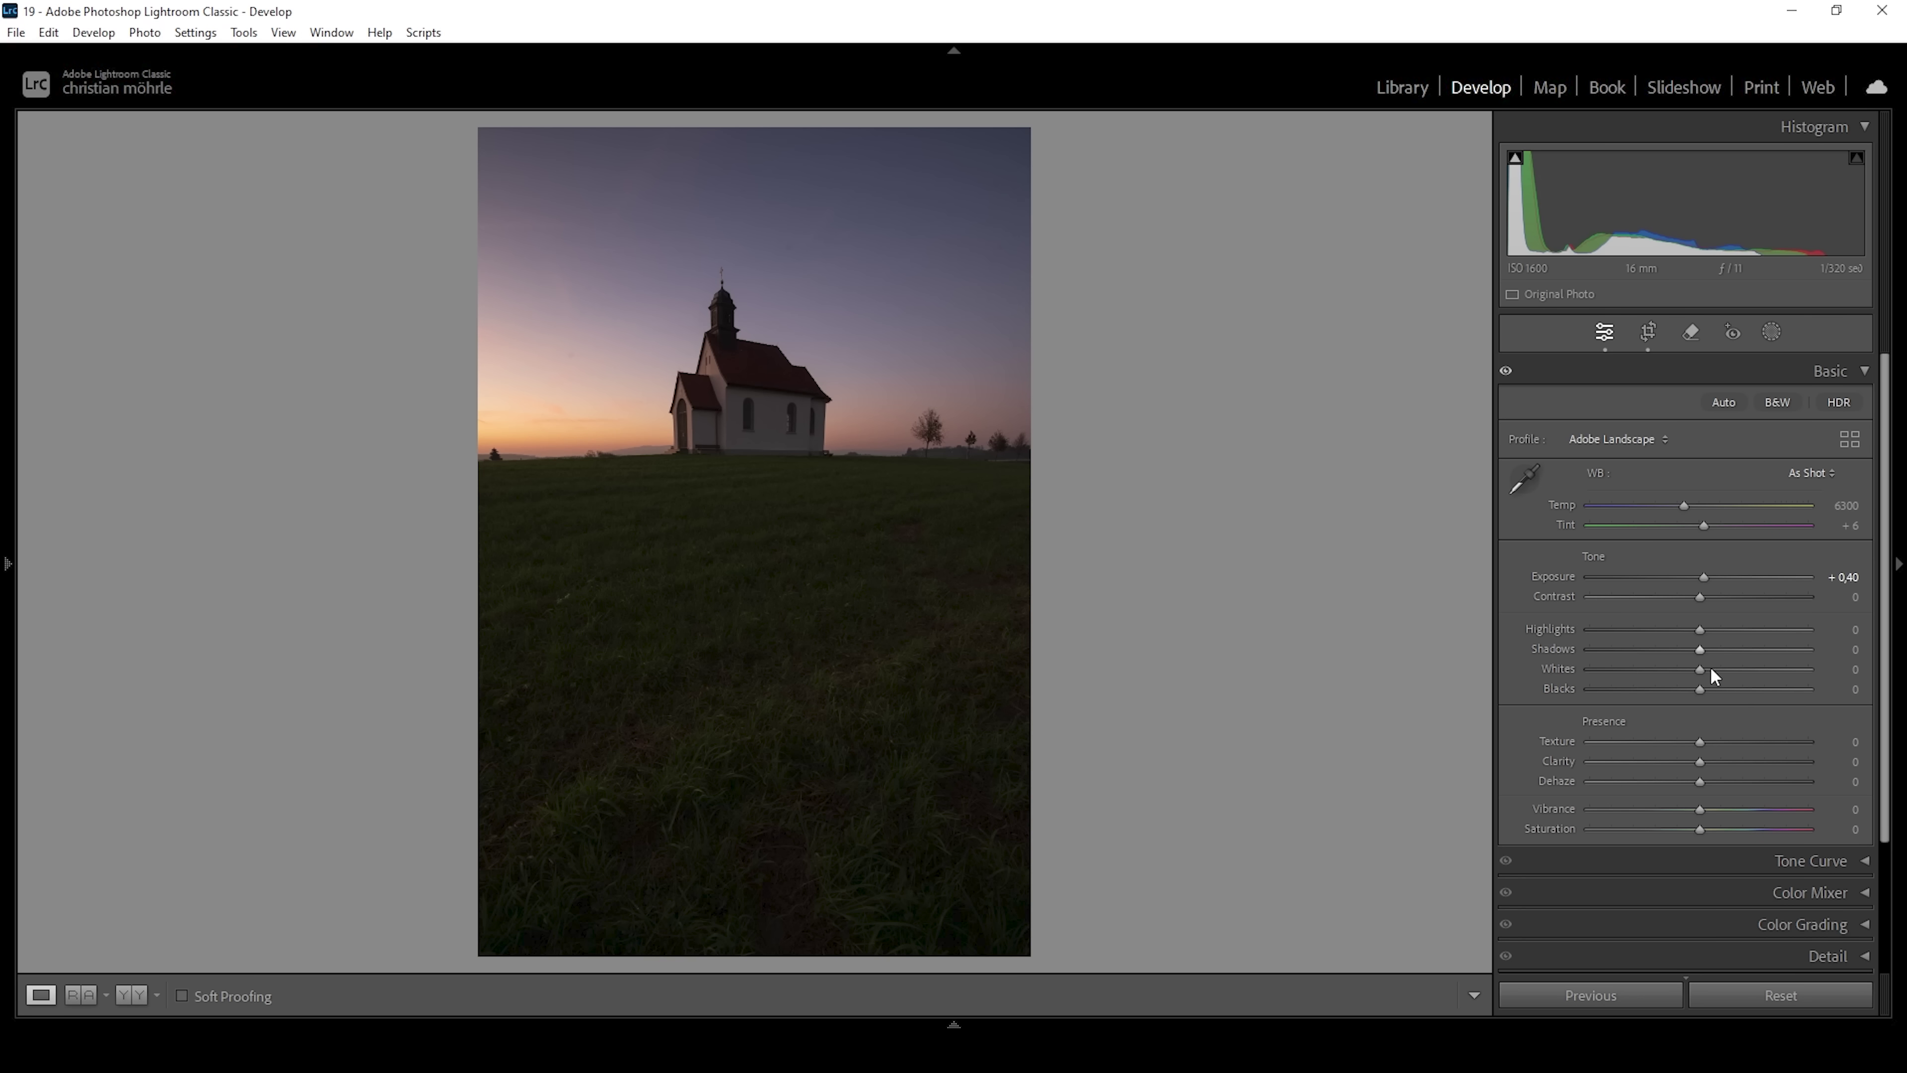
# Step: Set Highlights to -15, Shadows to +14, Whites to +6 and Blacks to +44, and compare the photo before and after
pyautogui.moveTo(1699, 650); pyautogui.dragTo(1709, 651)
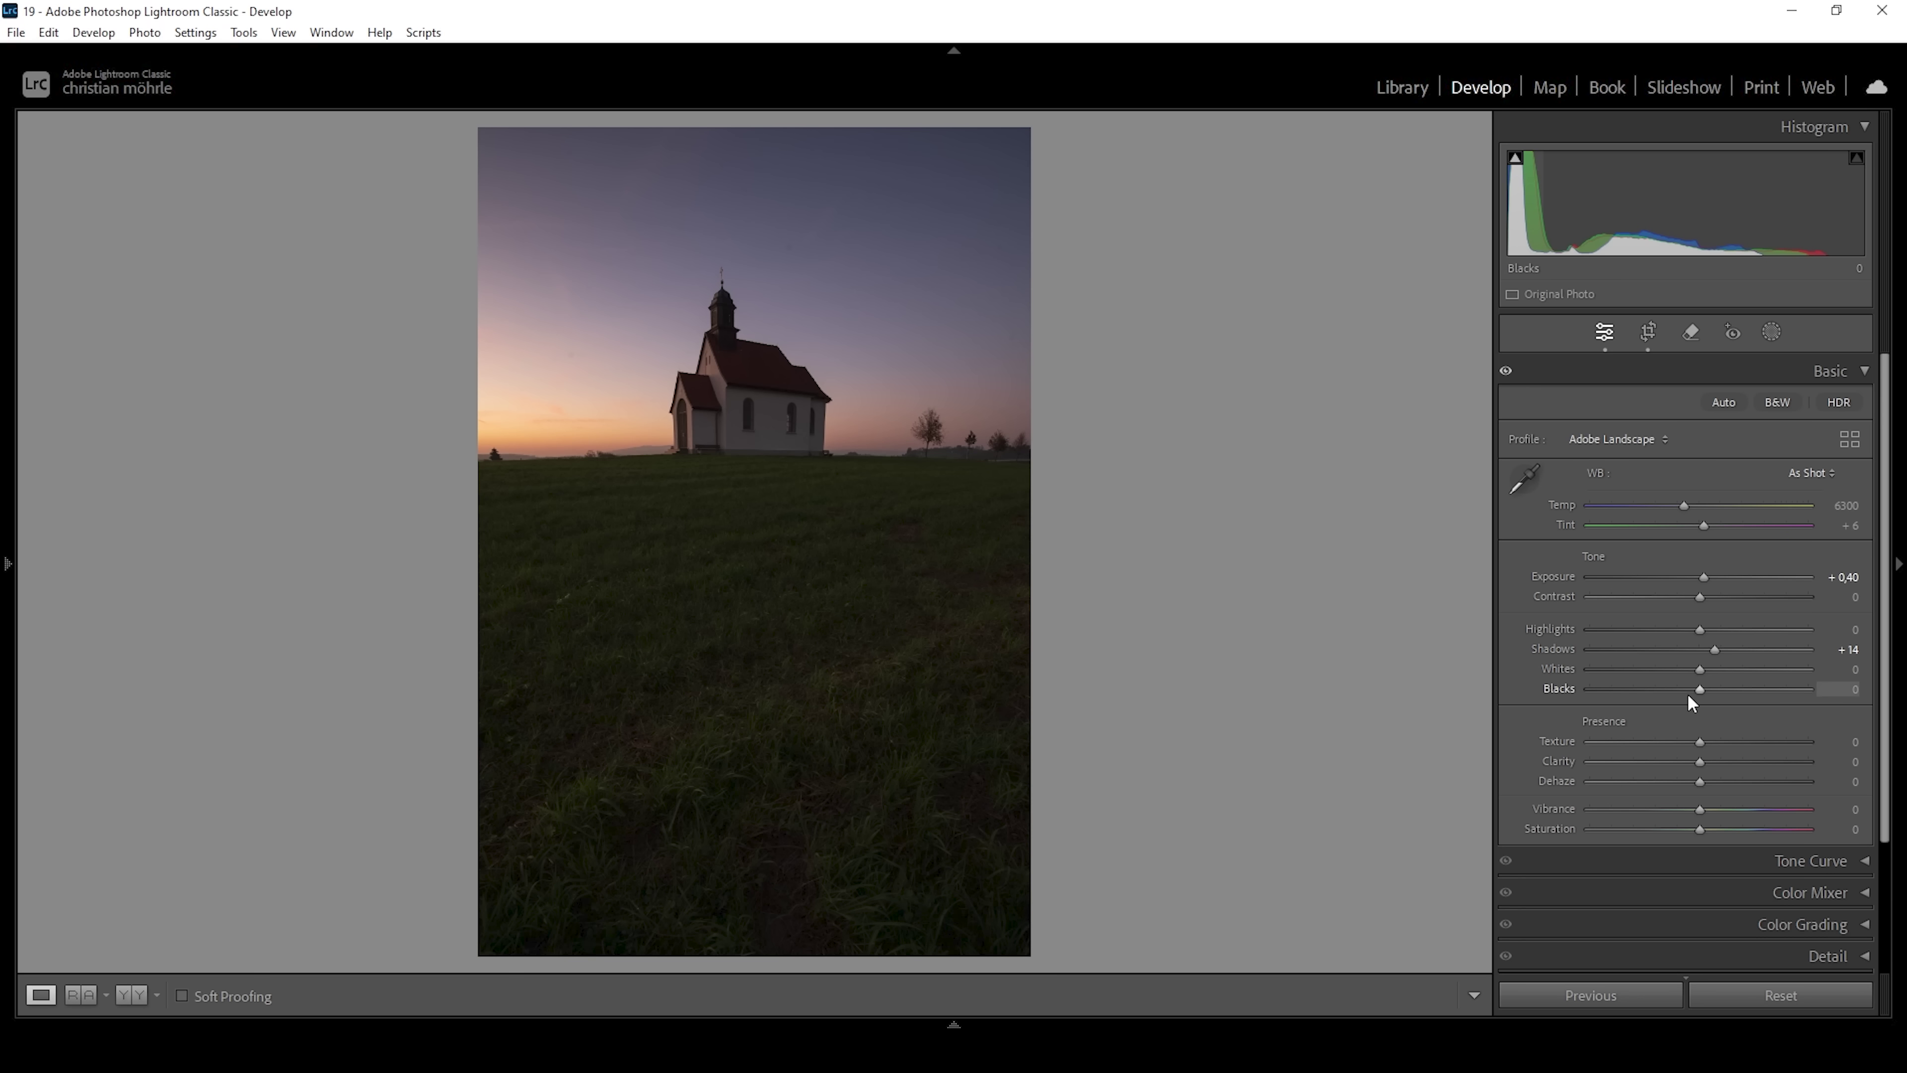
pyautogui.moveTo(1700, 690); pyautogui.dragTo(1743, 690)
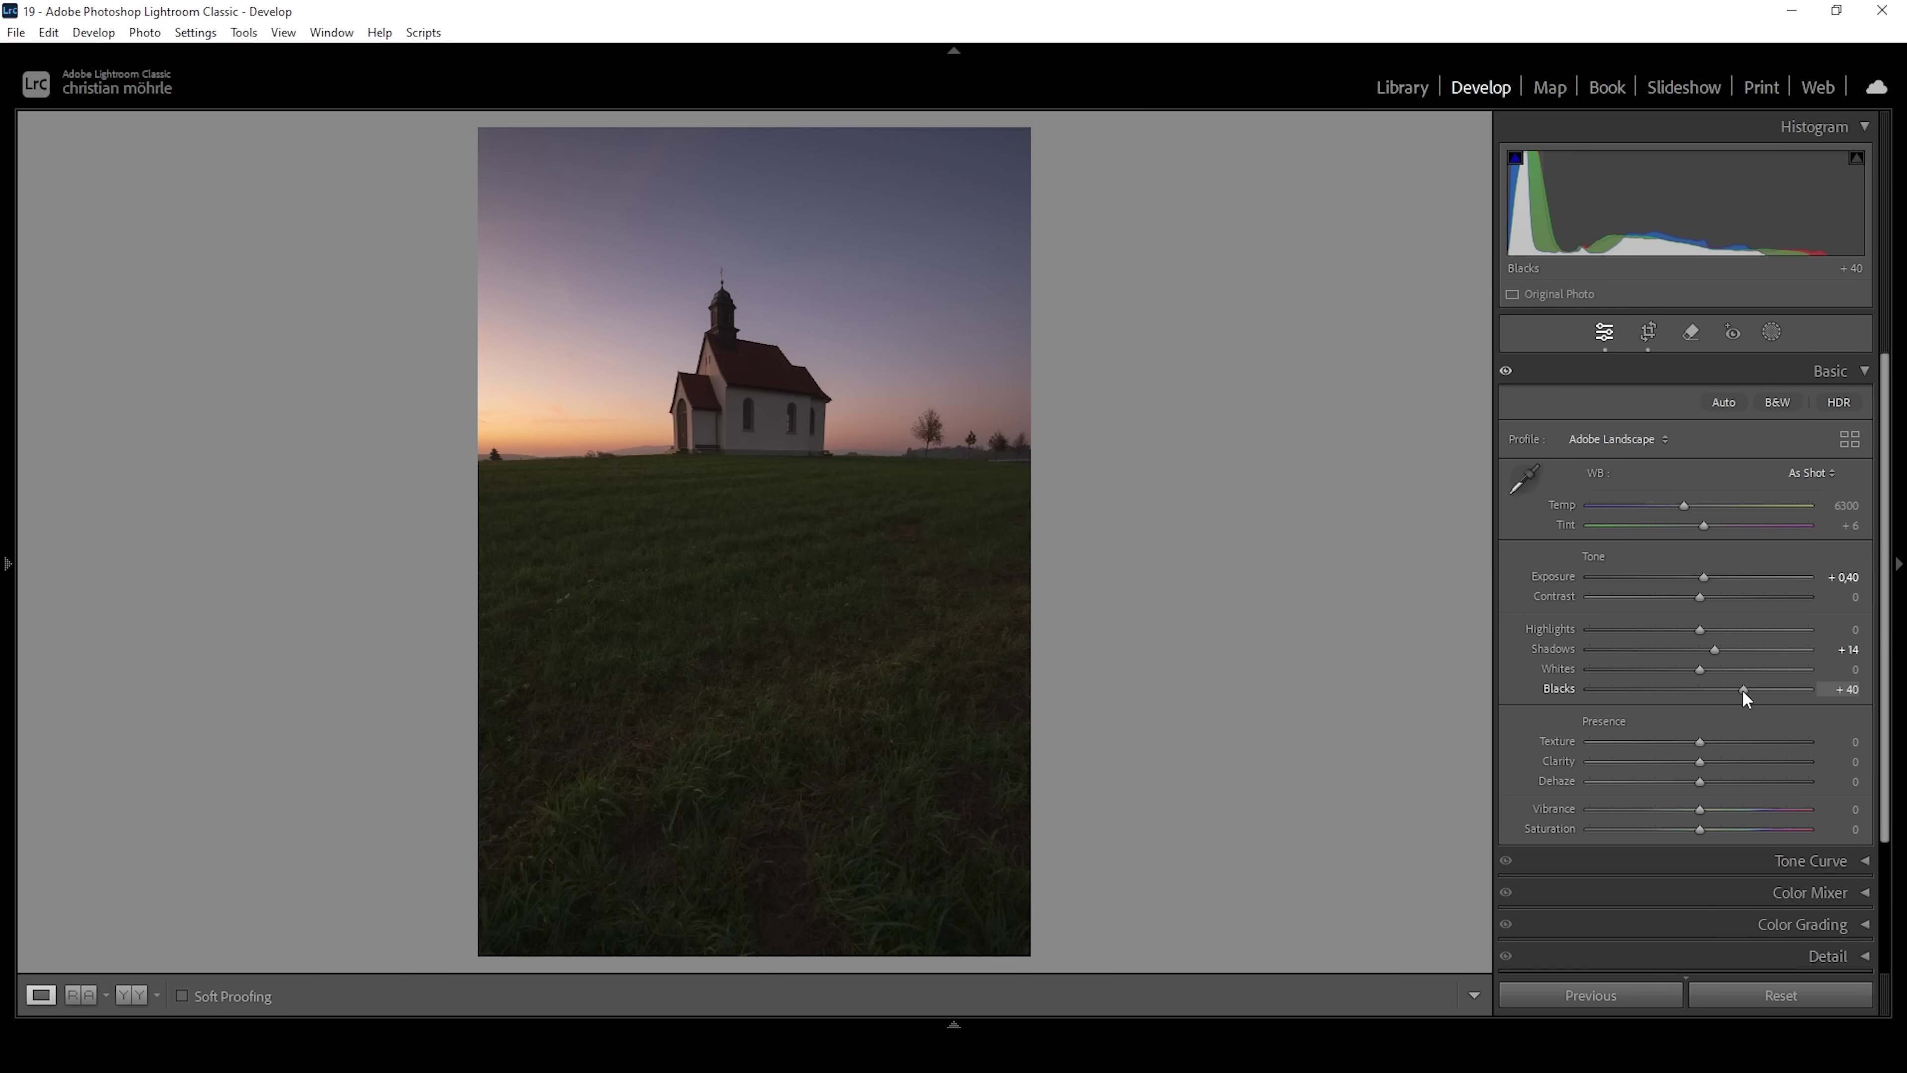
pyautogui.moveTo(1746, 690); pyautogui.dragTo(1749, 690)
pyautogui.click(1707, 669)
pyautogui.moveTo(1699, 630); pyautogui.dragTo(1691, 629)
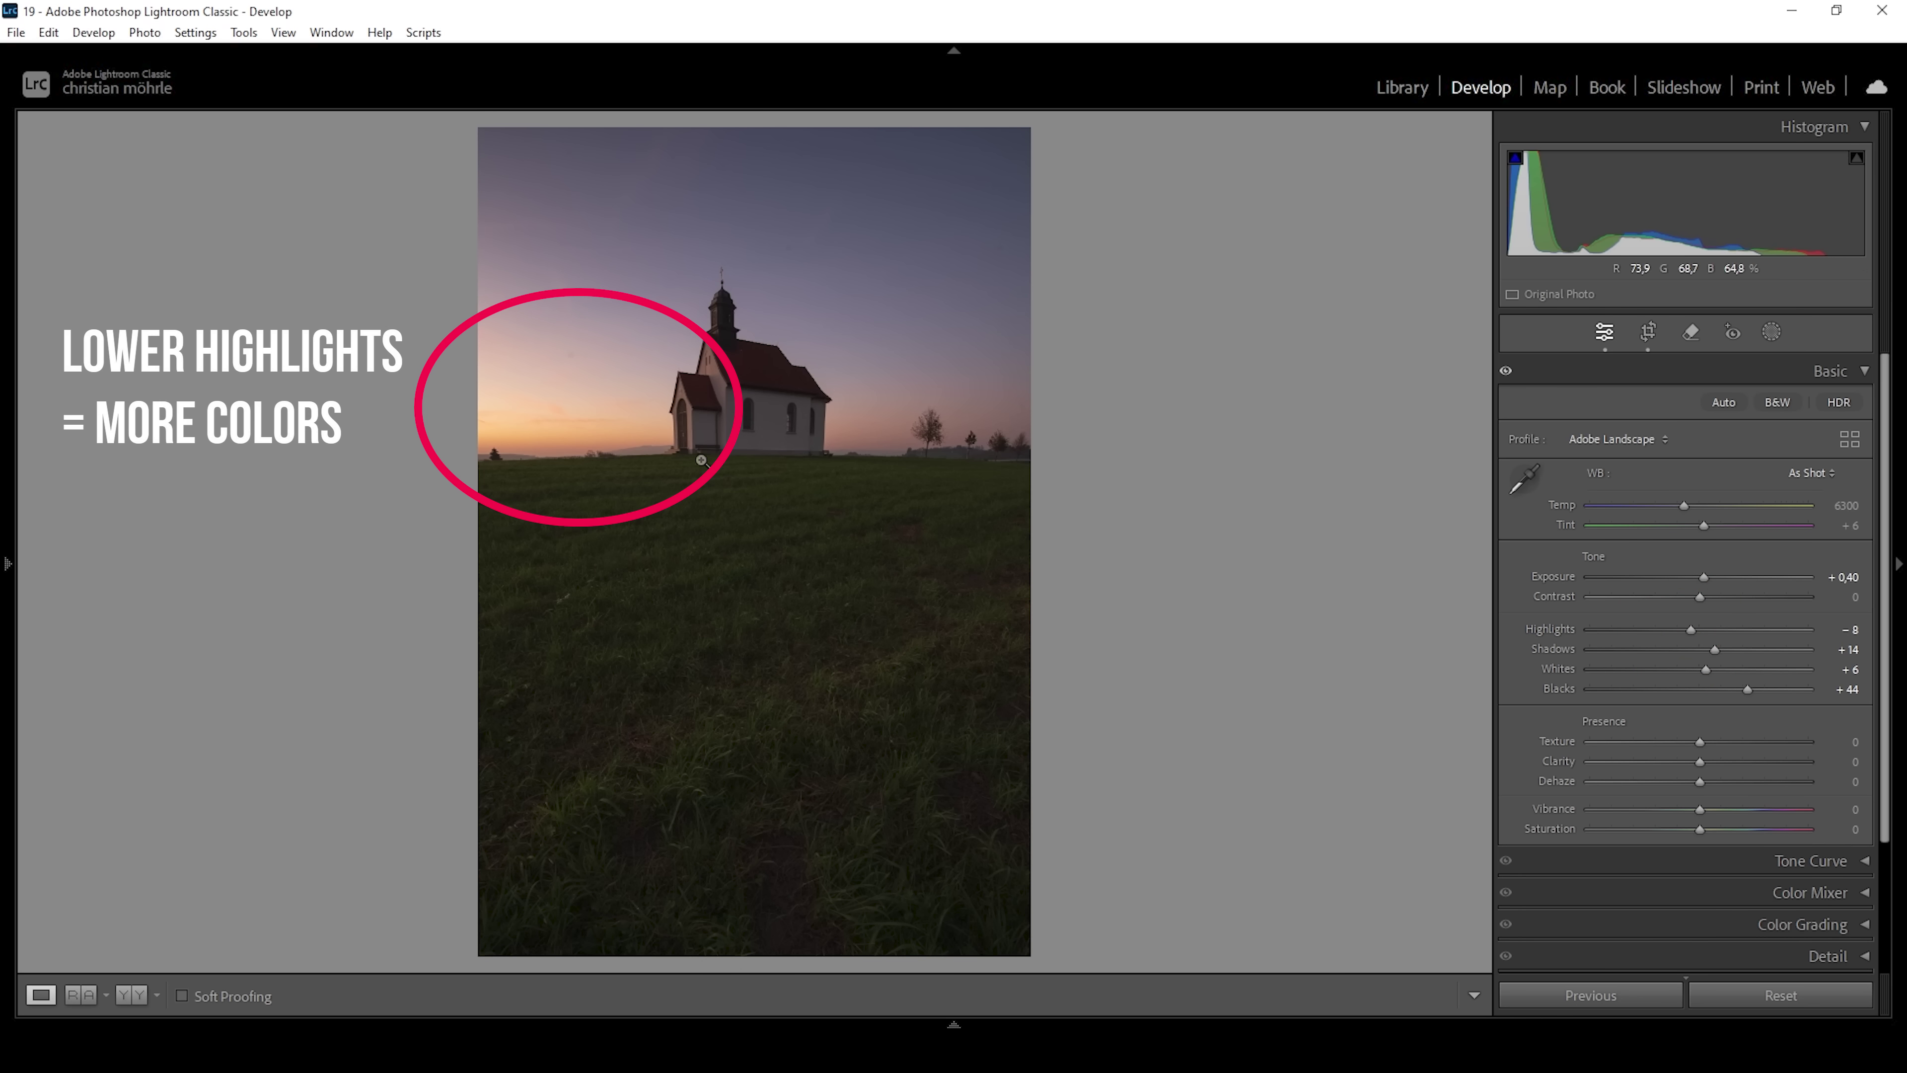
pyautogui.moveTo(1690, 627); pyautogui.dragTo(1685, 627)
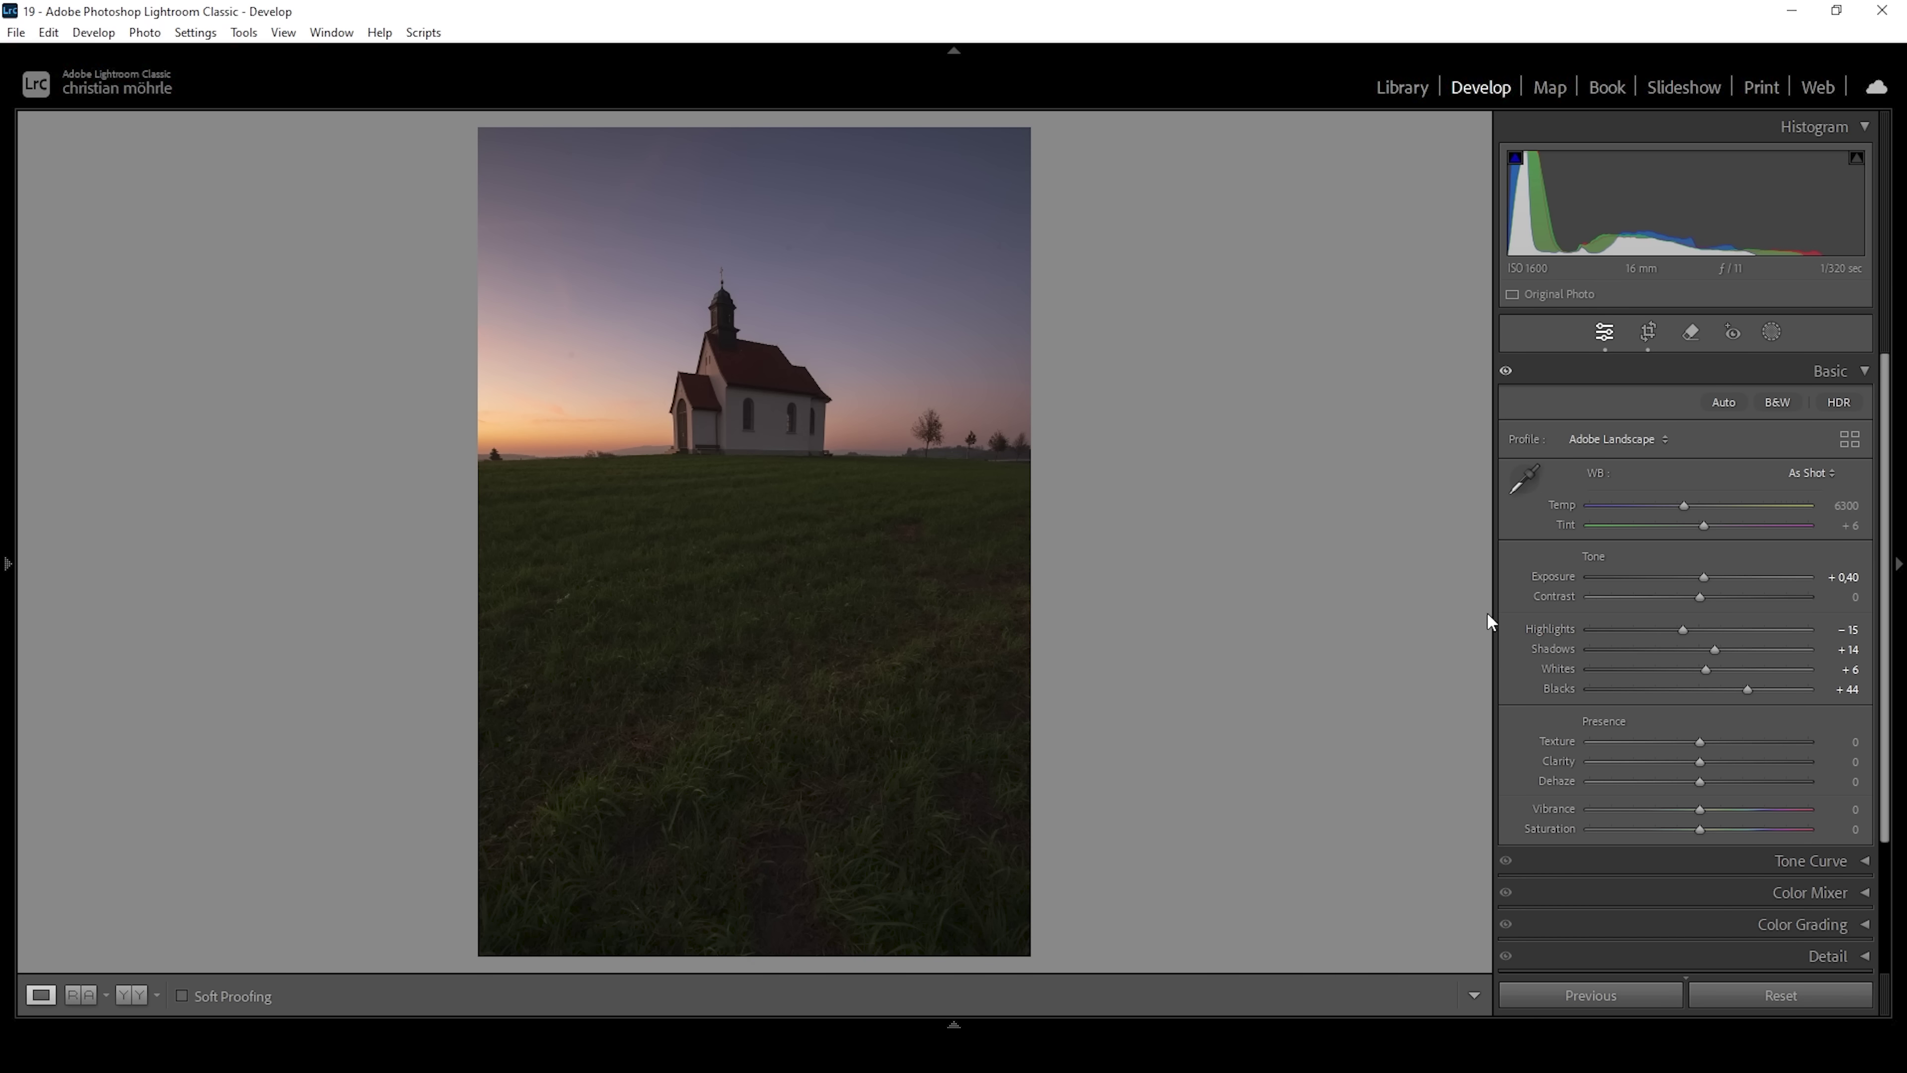
pyautogui.click(139, 994)
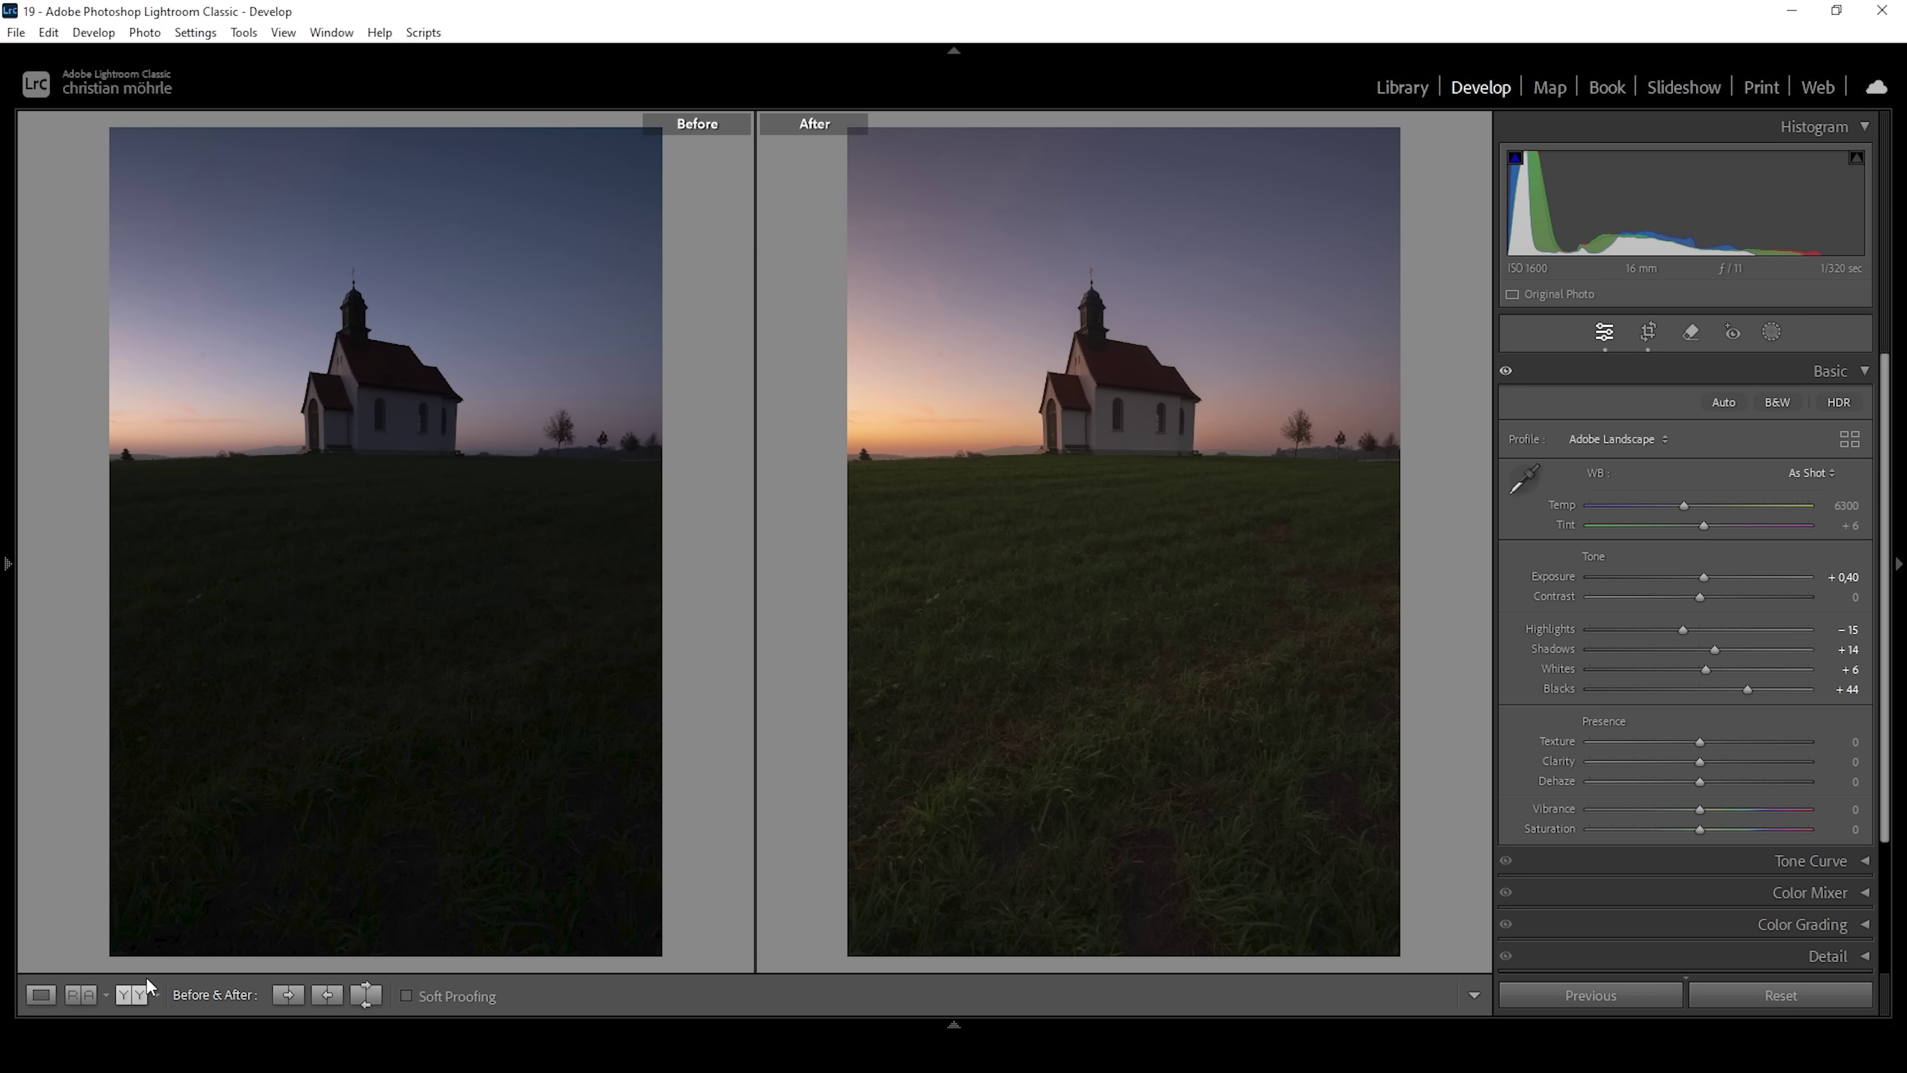
pyautogui.click(41, 995)
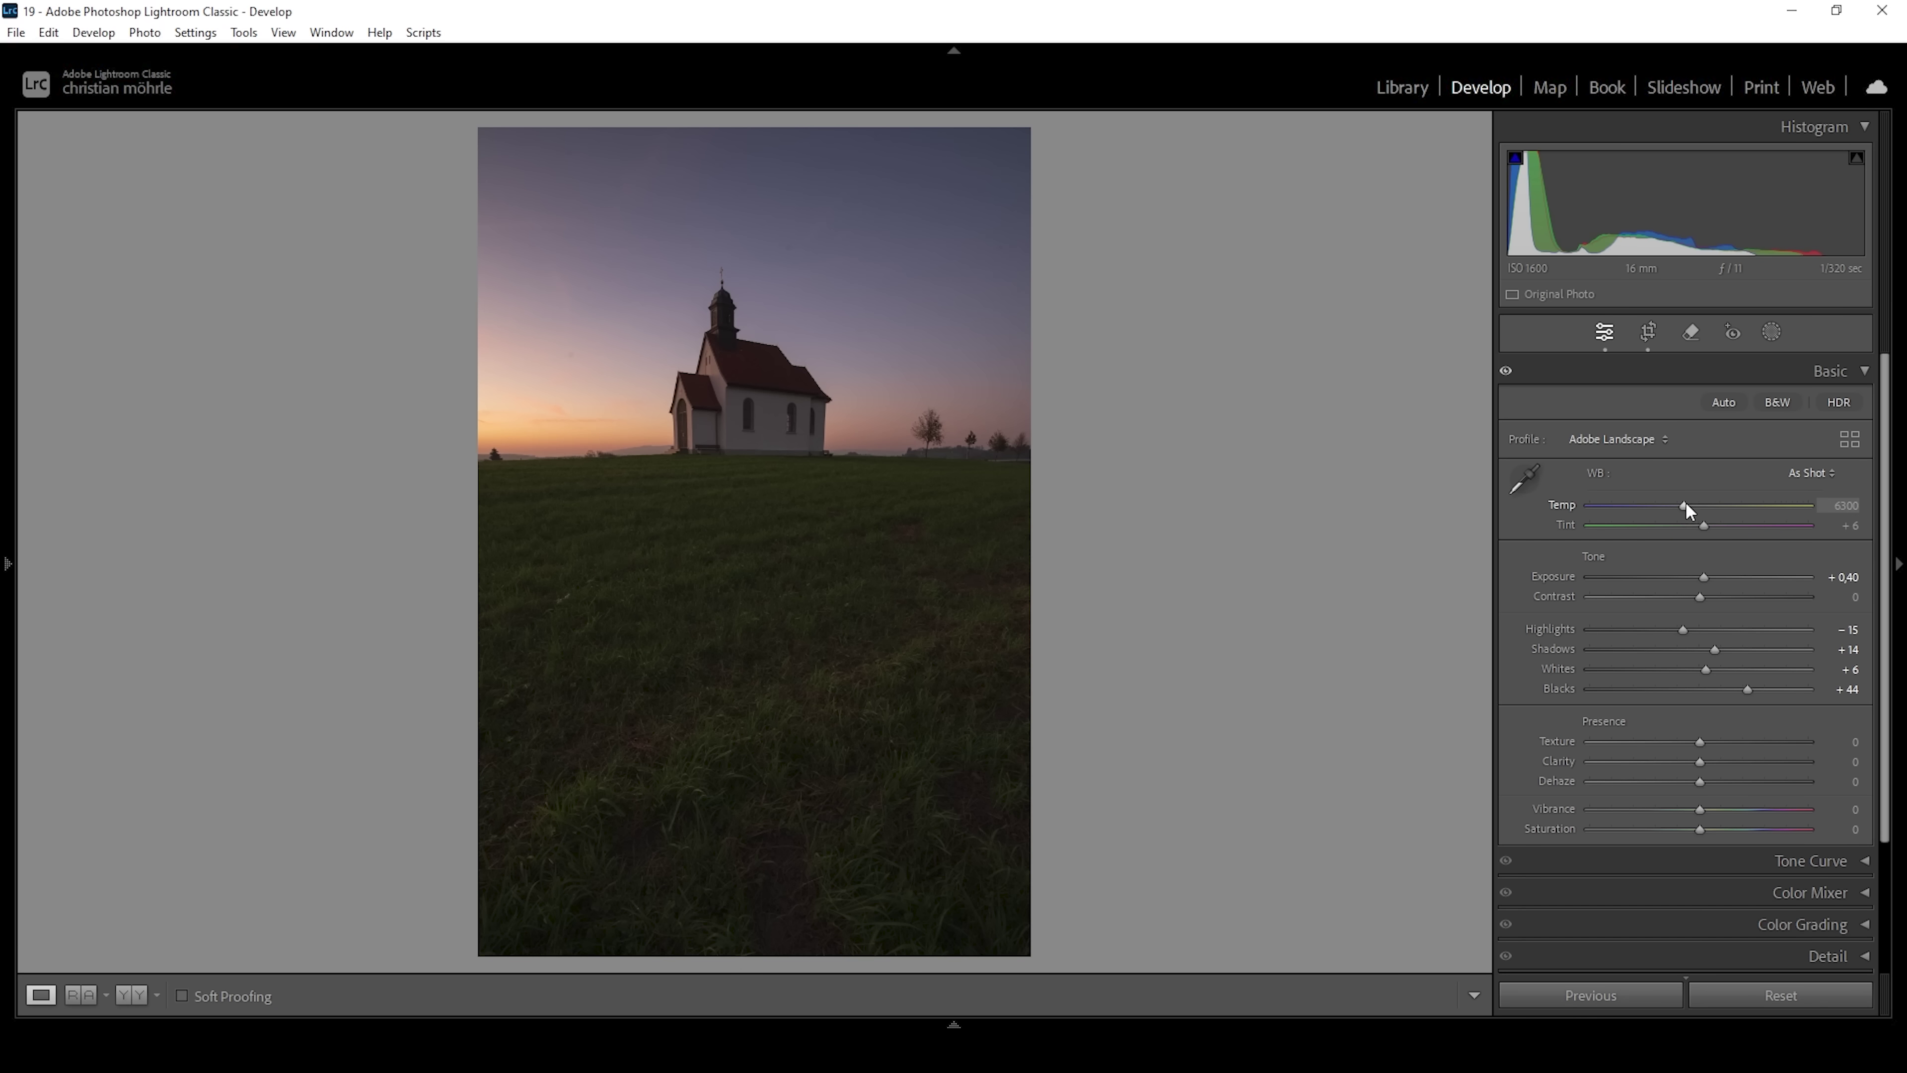
# Step: Set the white balance temperature to 6100, Texture to +8, Clarity to -4, Dehaze to -5 and Vibrance to +8
pyautogui.moveTo(1685, 505); pyautogui.dragTo(1683, 511)
pyautogui.click(1841, 505)
pyautogui.press('Return')
pyautogui.moveTo(1705, 739); pyautogui.dragTo(1707, 740)
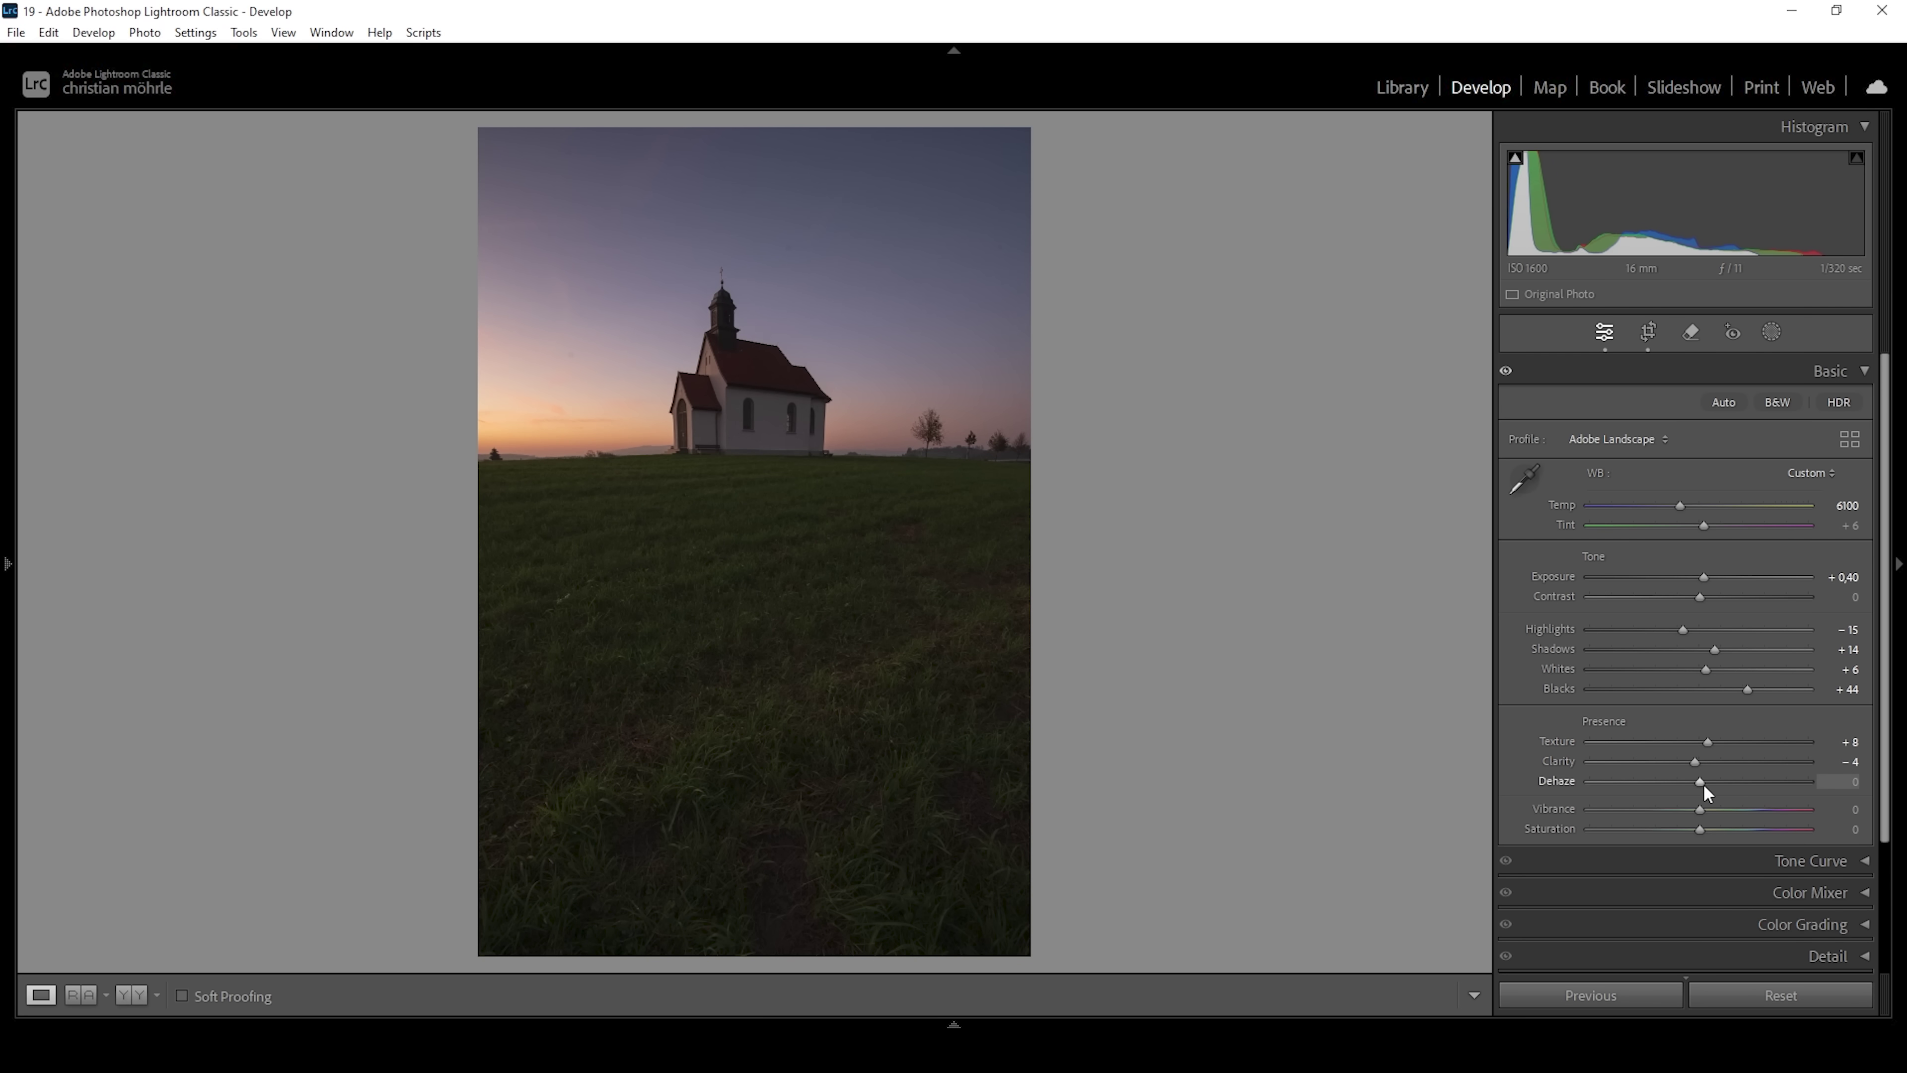
pyautogui.moveTo(1698, 782); pyautogui.dragTo(1694, 781)
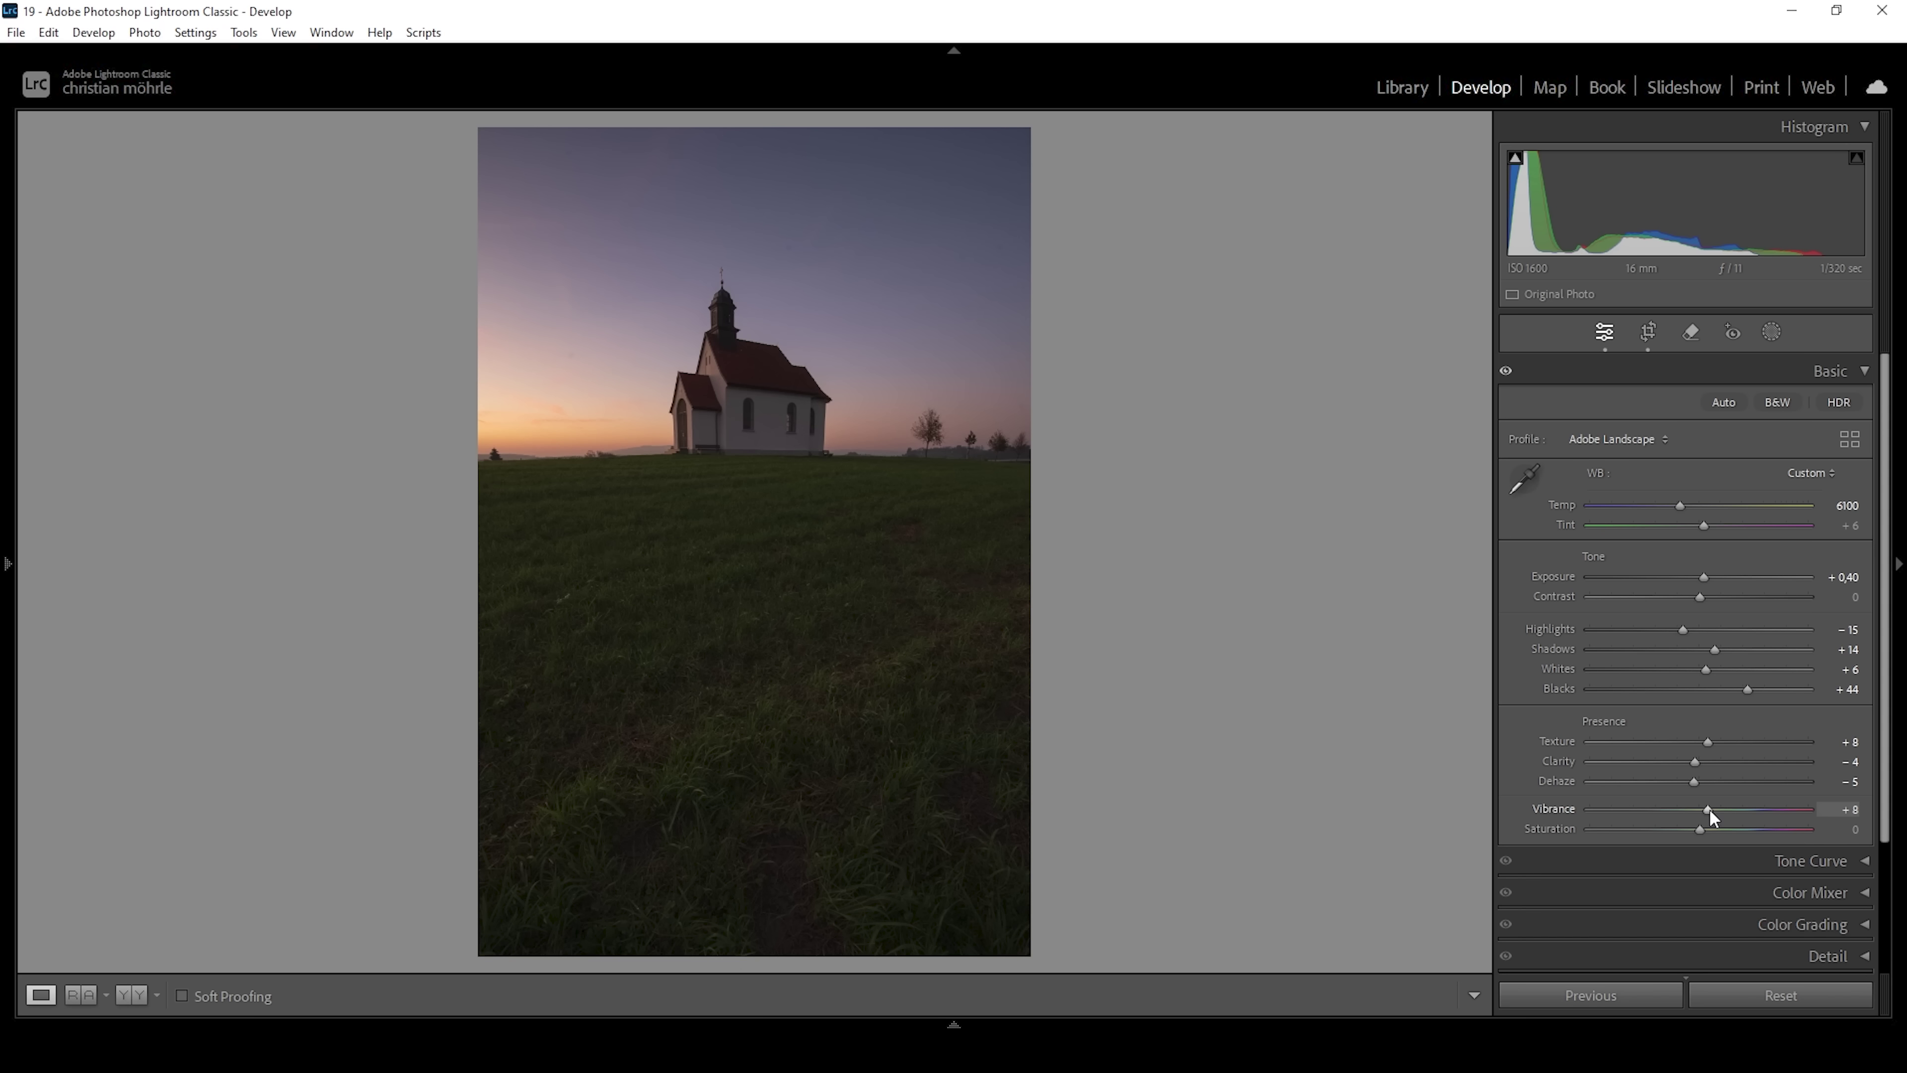
# Step: Add a linear gradient mask covering the meadow below the horizon, with a narrow transition at the horizon line
pyautogui.click(1772, 333)
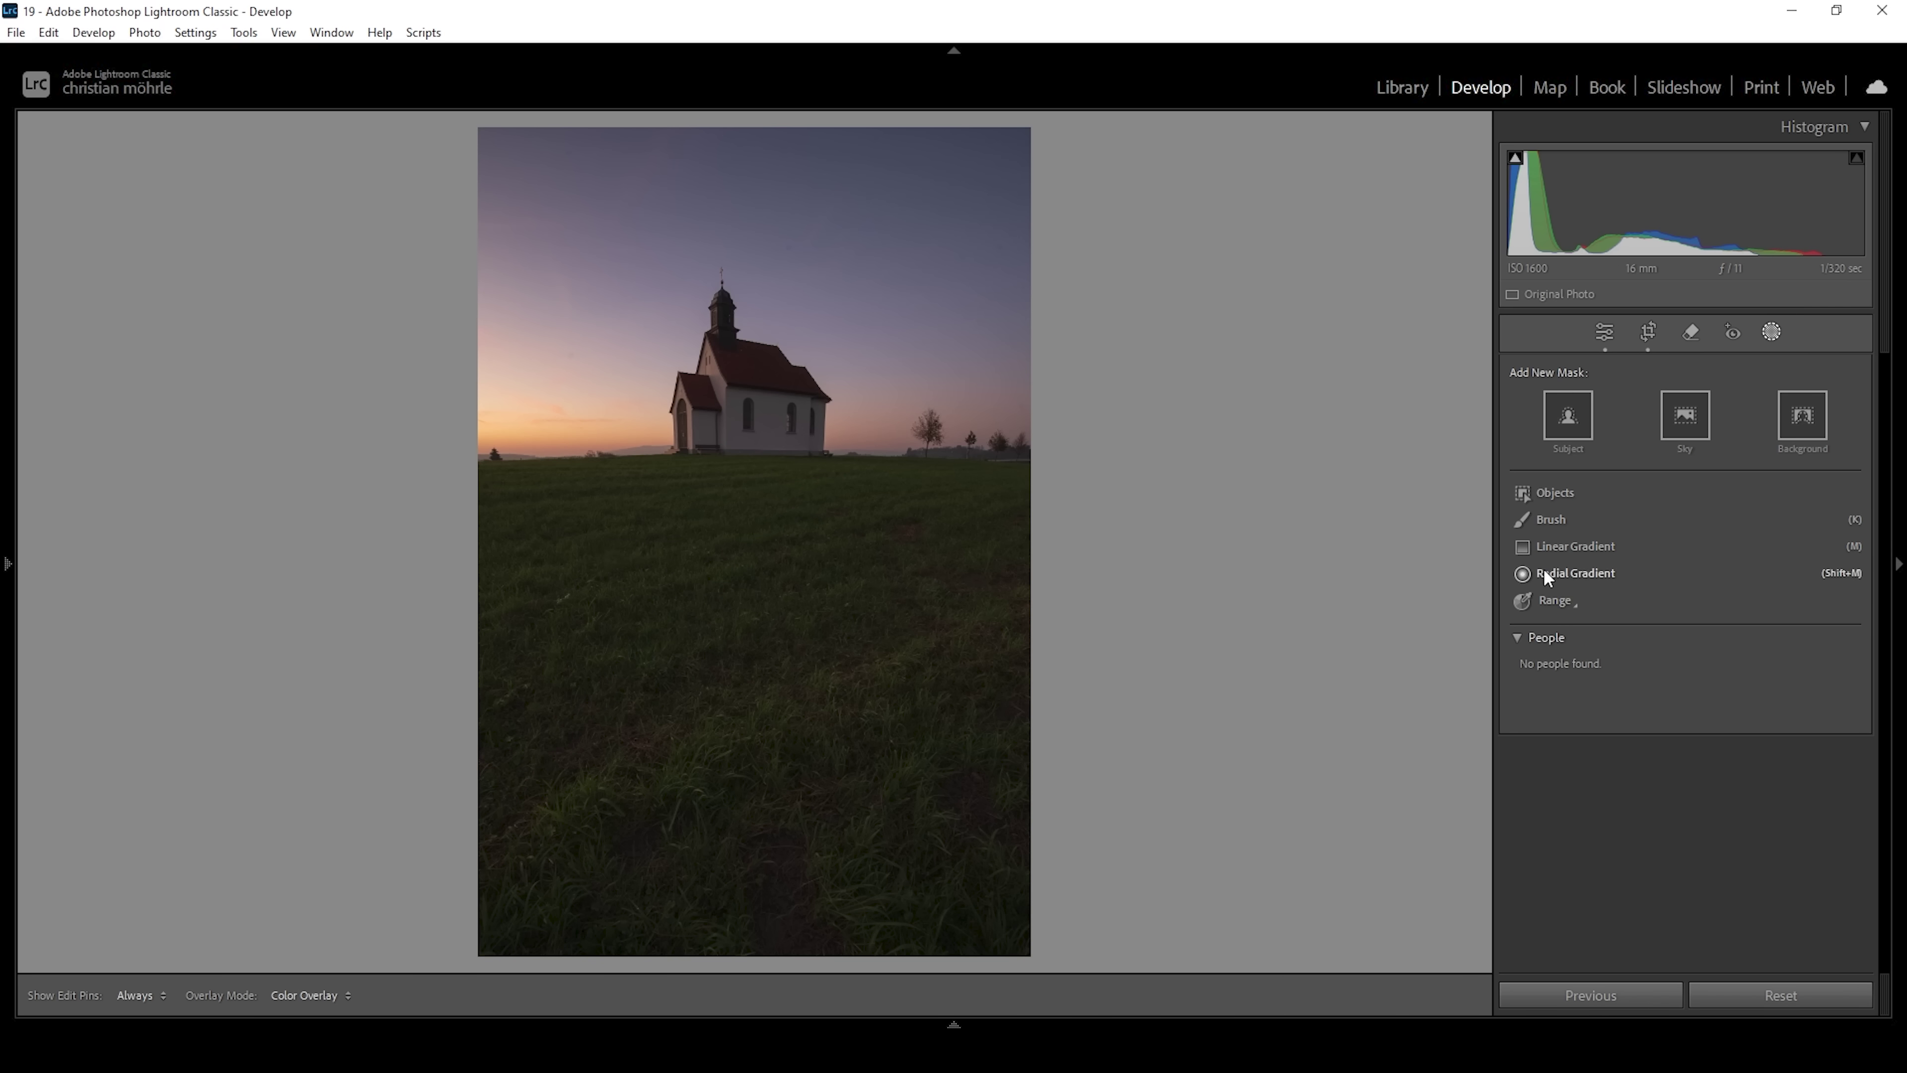
pyautogui.click(1574, 546)
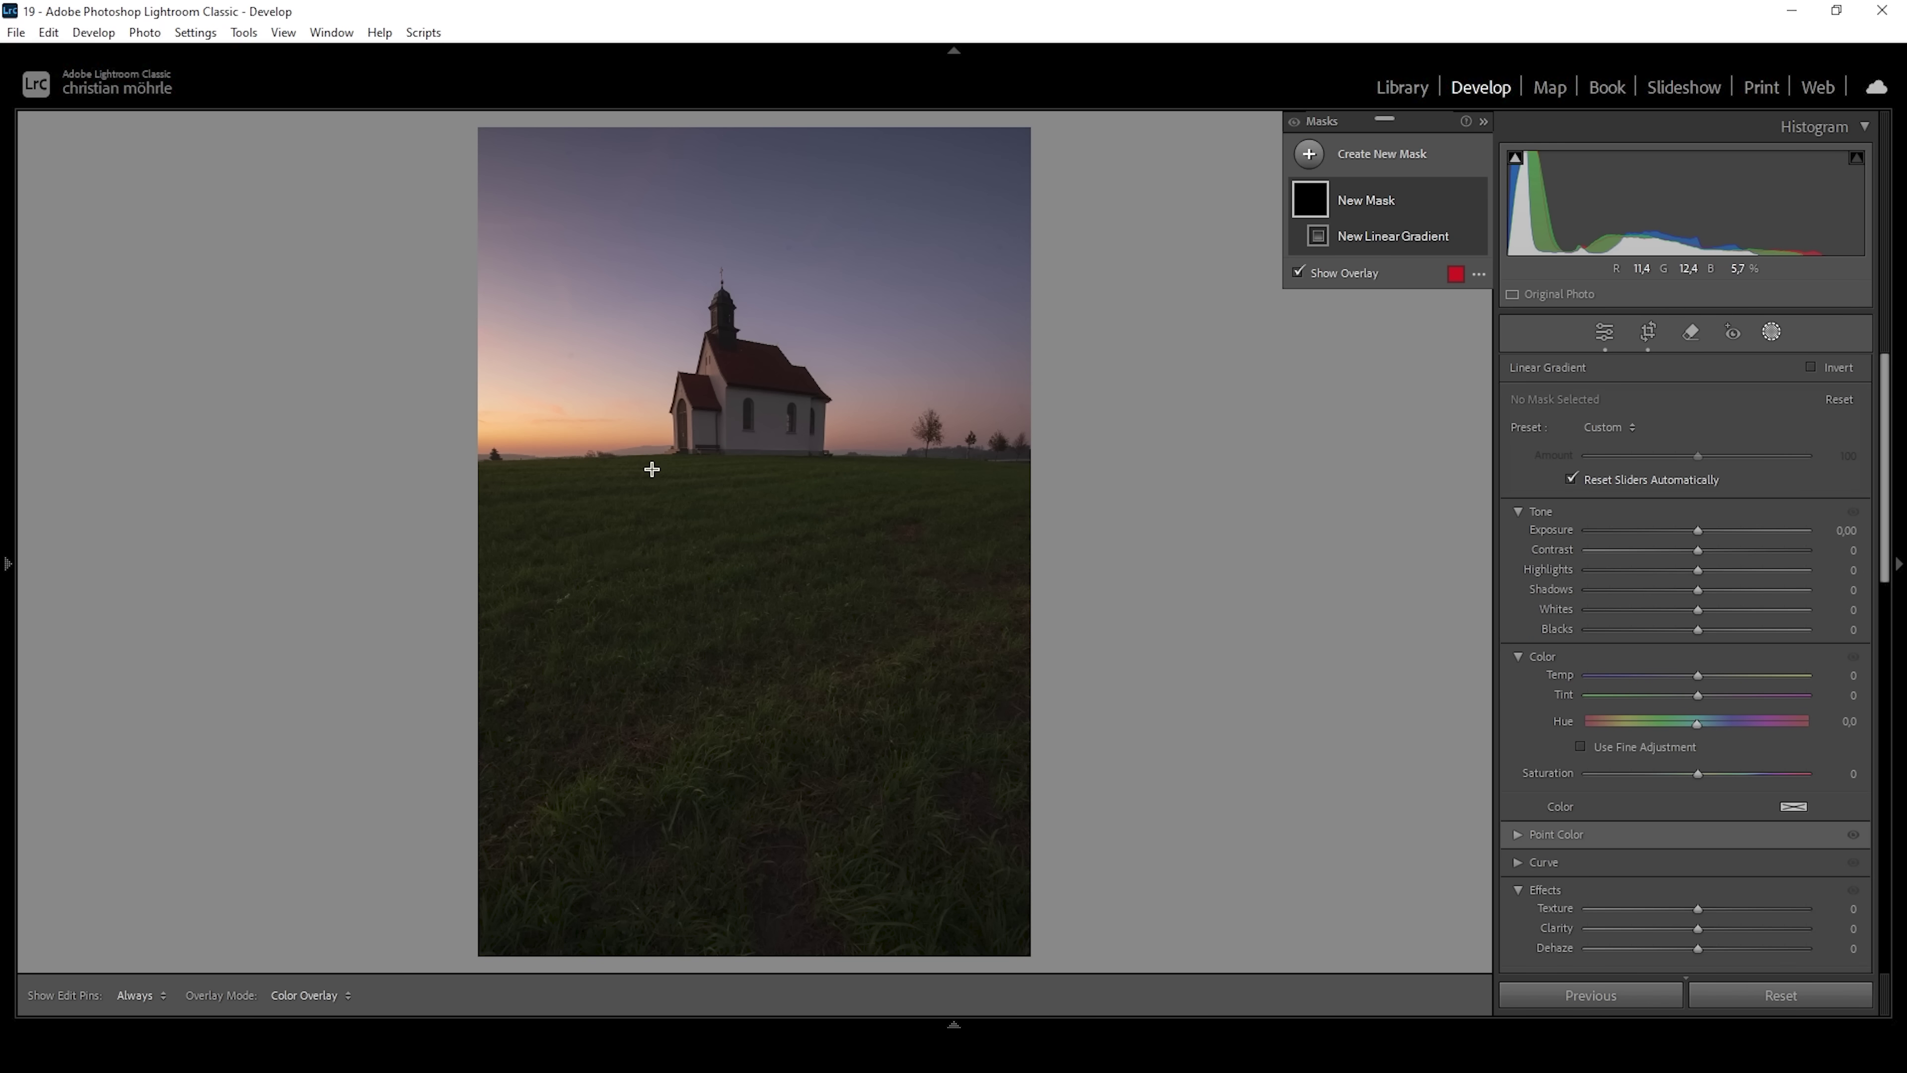
pyautogui.moveTo(668, 461)
pyautogui.mouseDown()
pyautogui.moveTo(671, 478)
pyautogui.moveTo(672, 444)
pyautogui.moveTo(668, 474)
pyautogui.mouseUp()
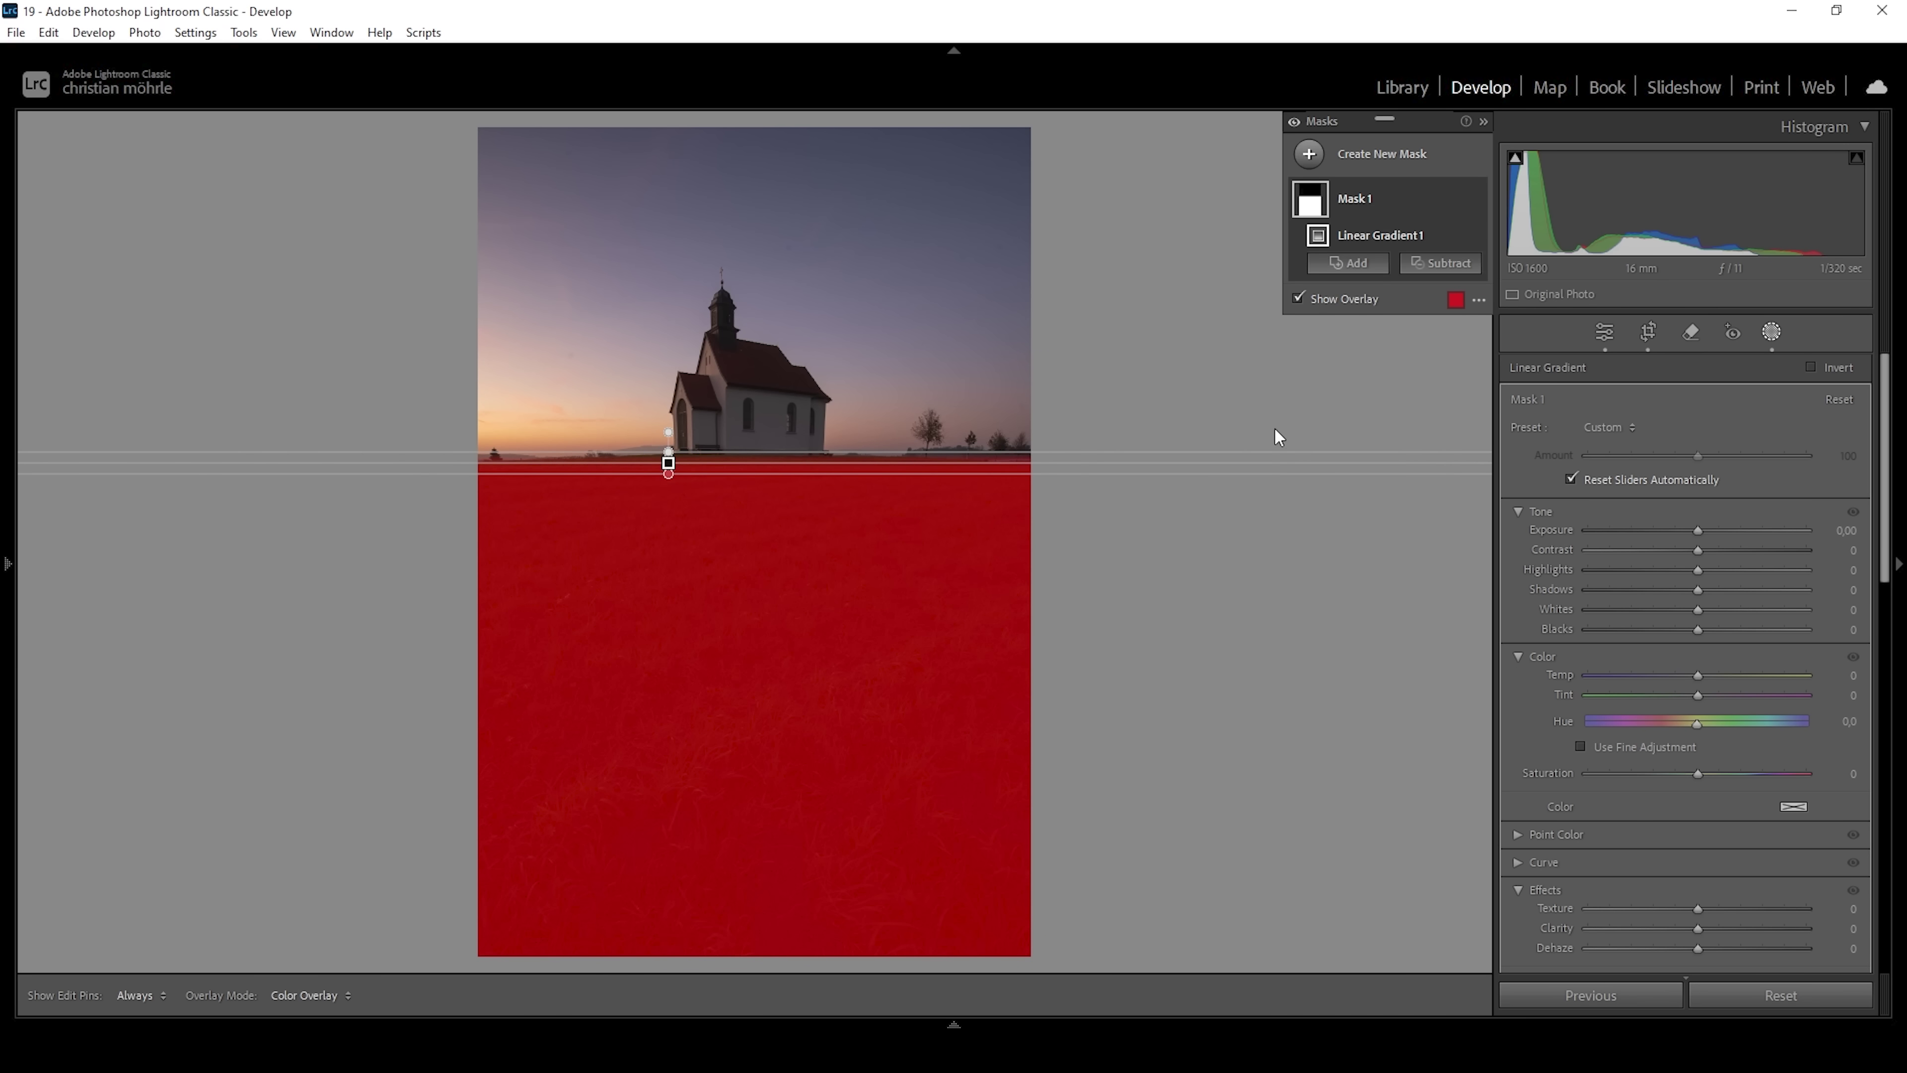
# Step: Subtract a wide vertical linear gradient from the meadow mask so the foreground grass is excluded with a soft transition
pyautogui.click(1455, 264)
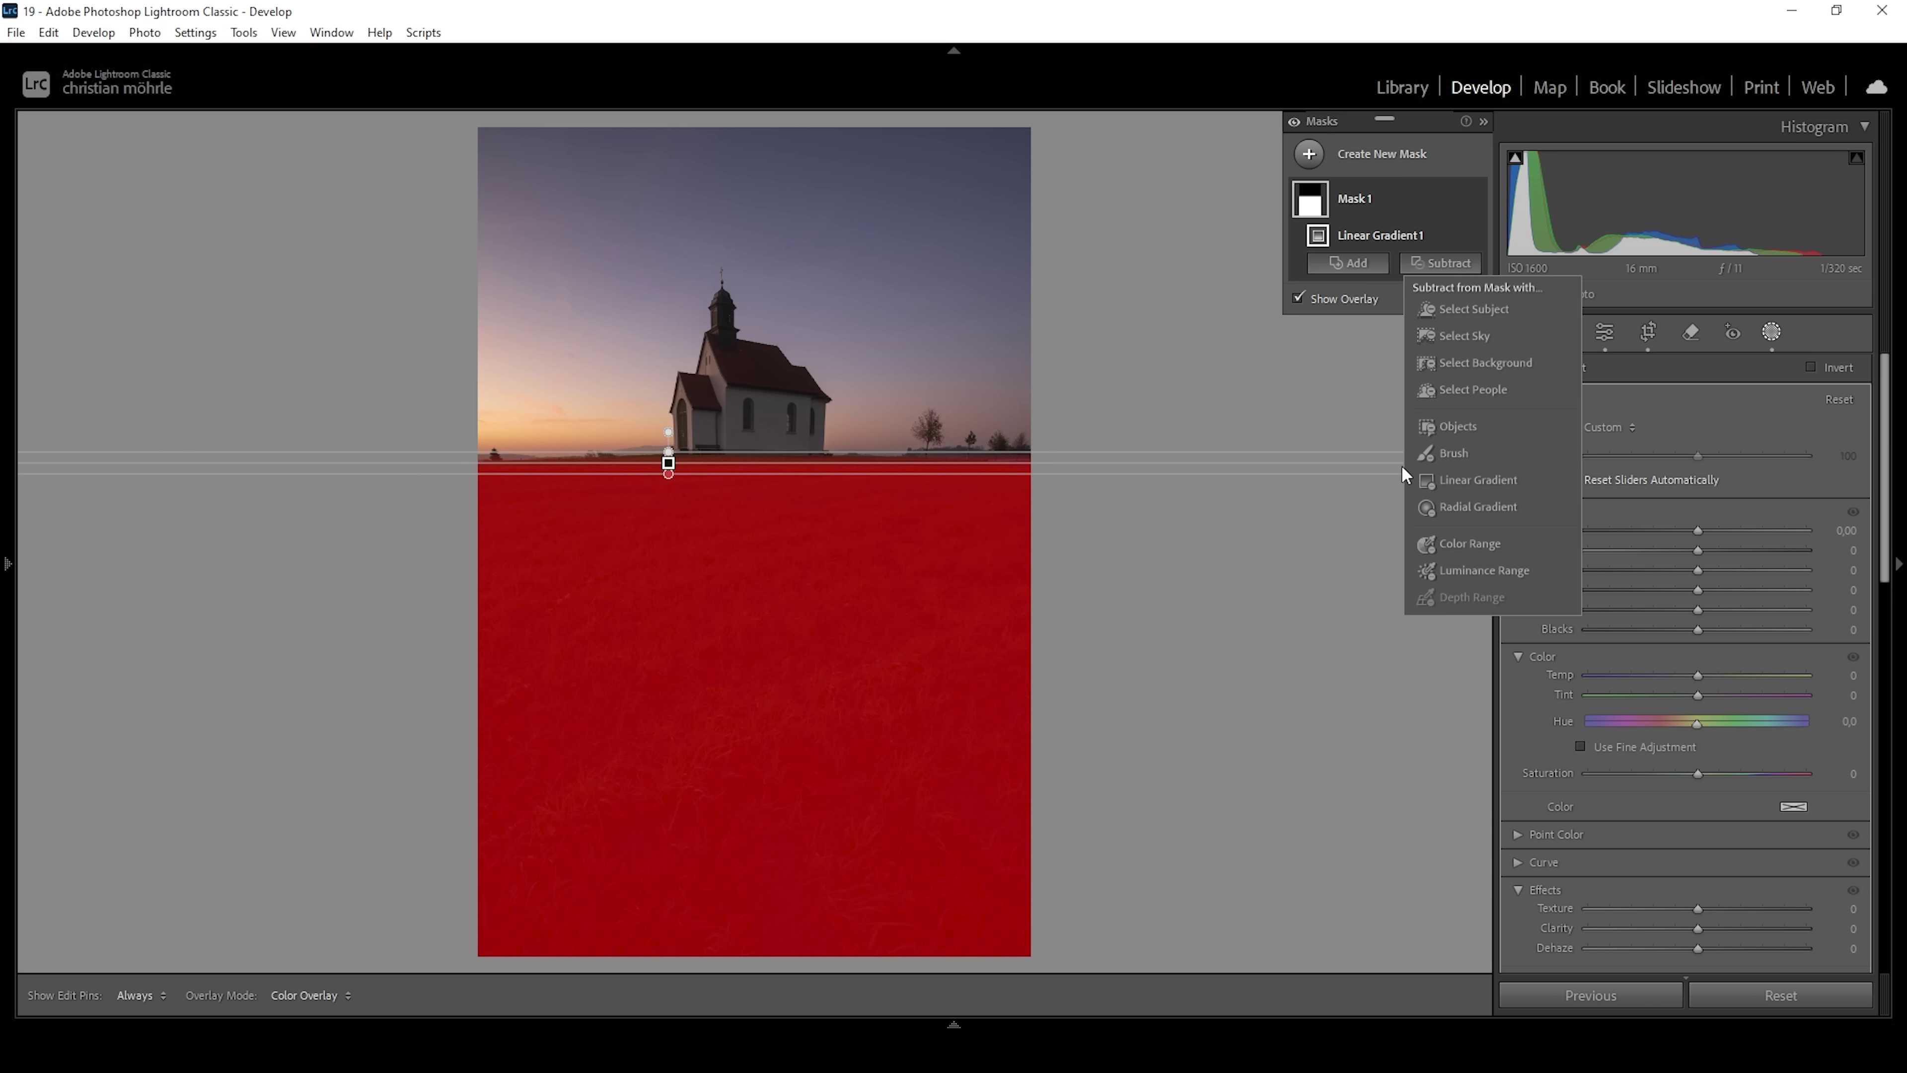
pyautogui.click(1464, 480)
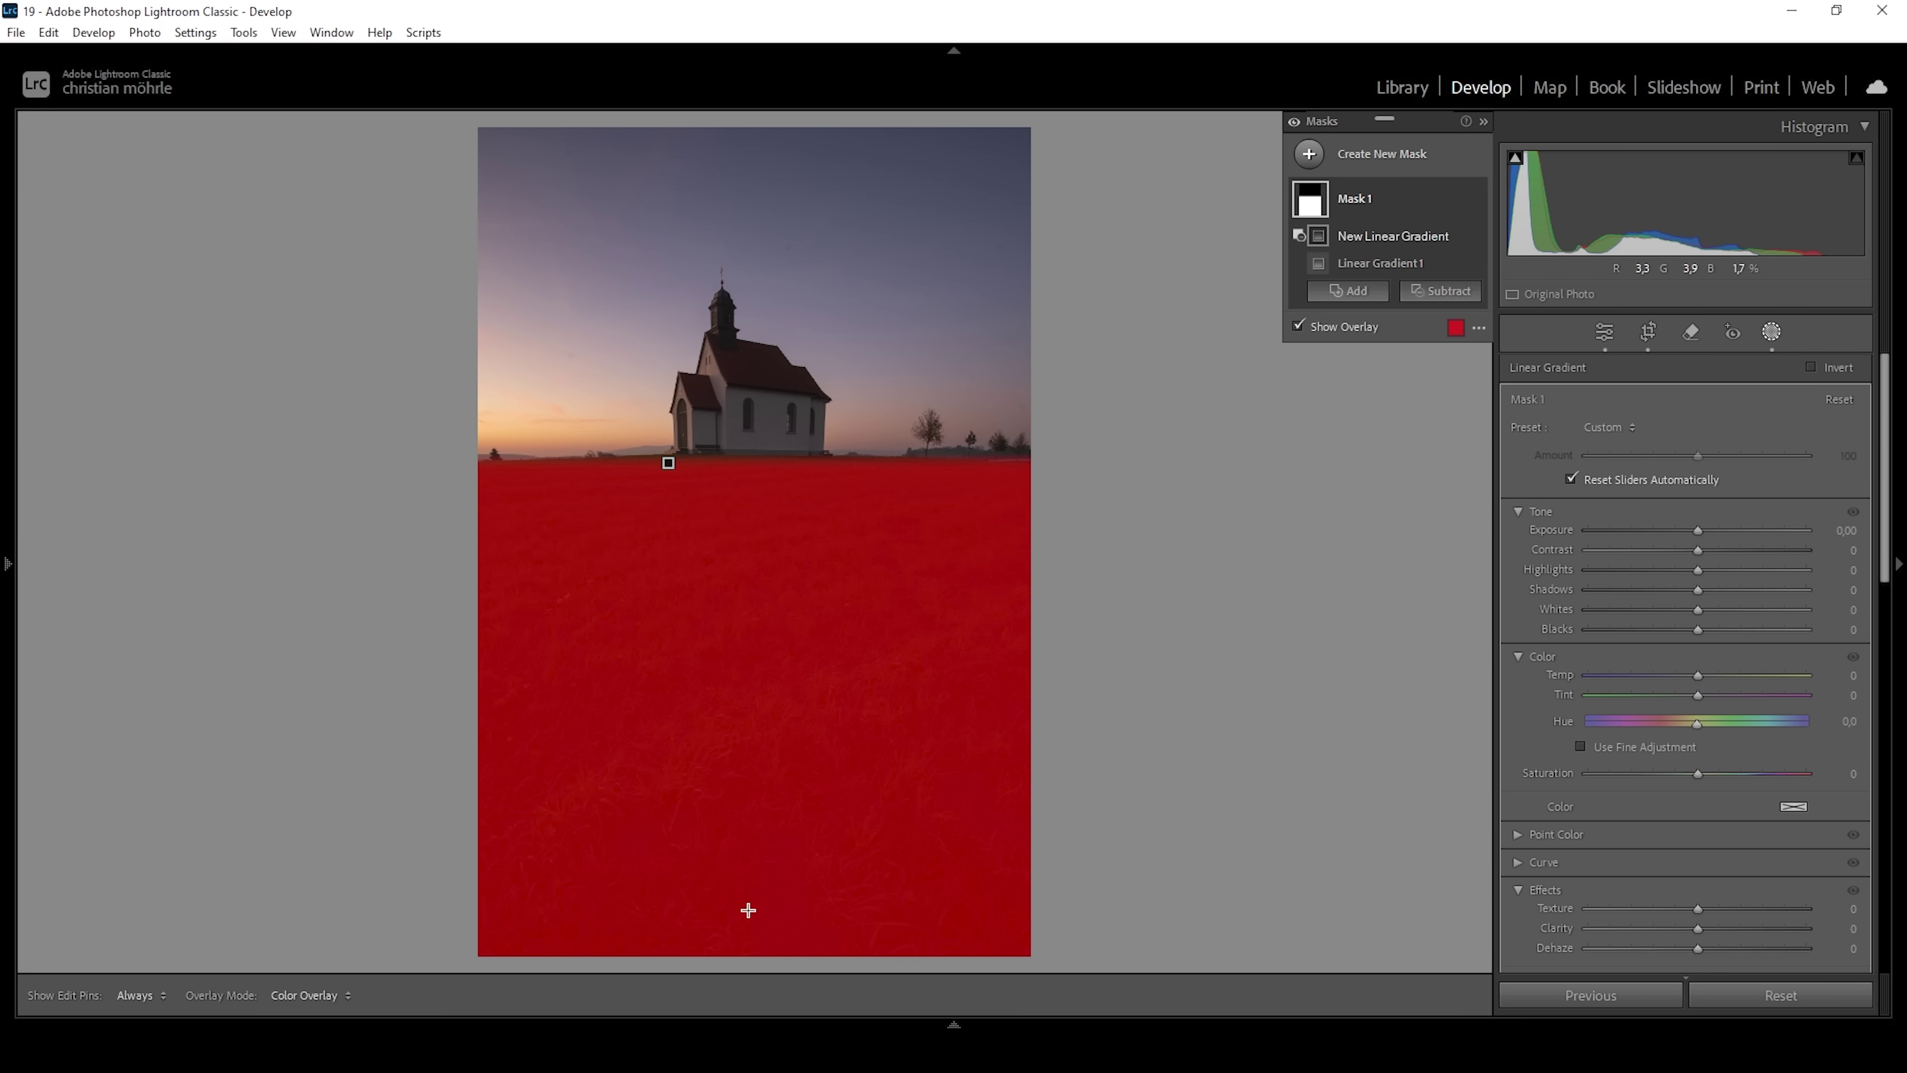
pyautogui.moveTo(748, 843); pyautogui.dragTo(739, 632)
pyautogui.moveTo(754, 534); pyautogui.dragTo(745, 23)
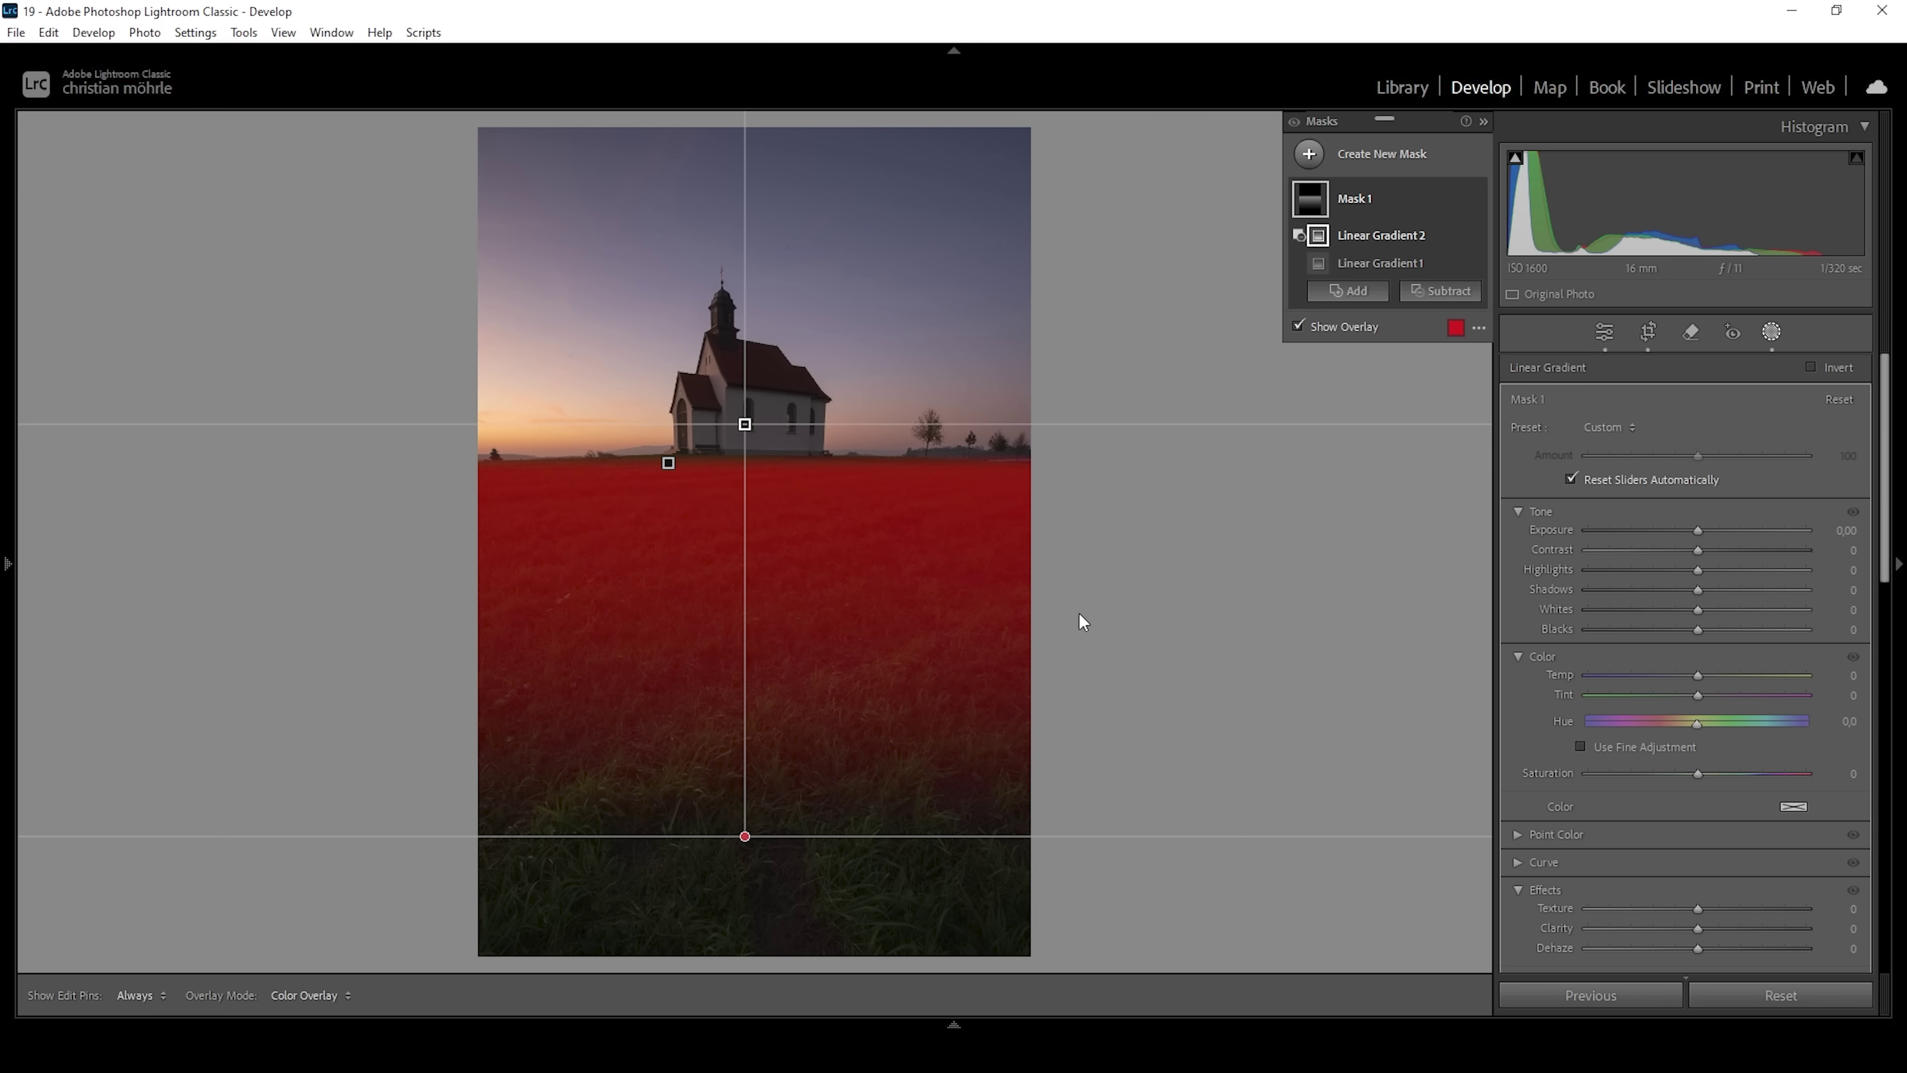
pyautogui.moveTo(745, 834); pyautogui.dragTo(771, 773)
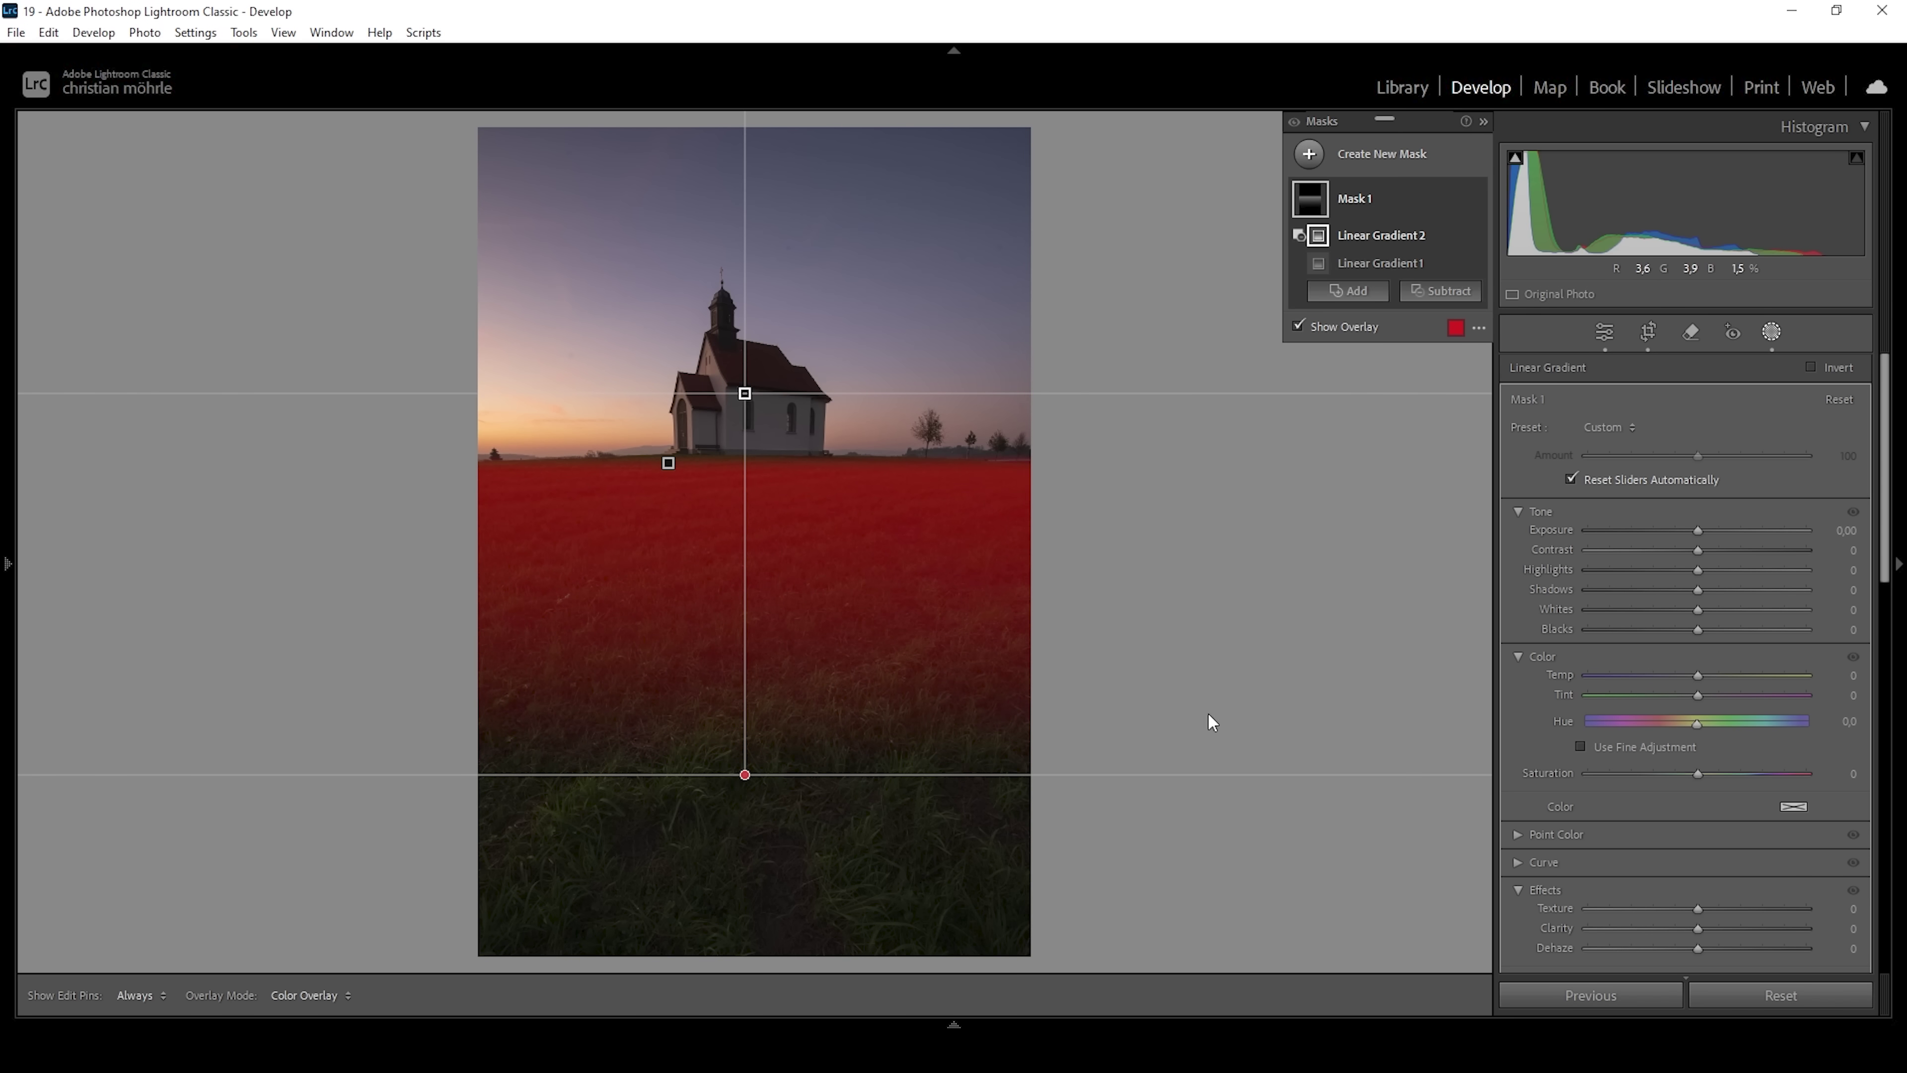
# Step: Set the meadow mask's Whites to 53, Clarity to 32 and Saturation to -25
pyautogui.moveTo(1700, 610); pyautogui.dragTo(1751, 608)
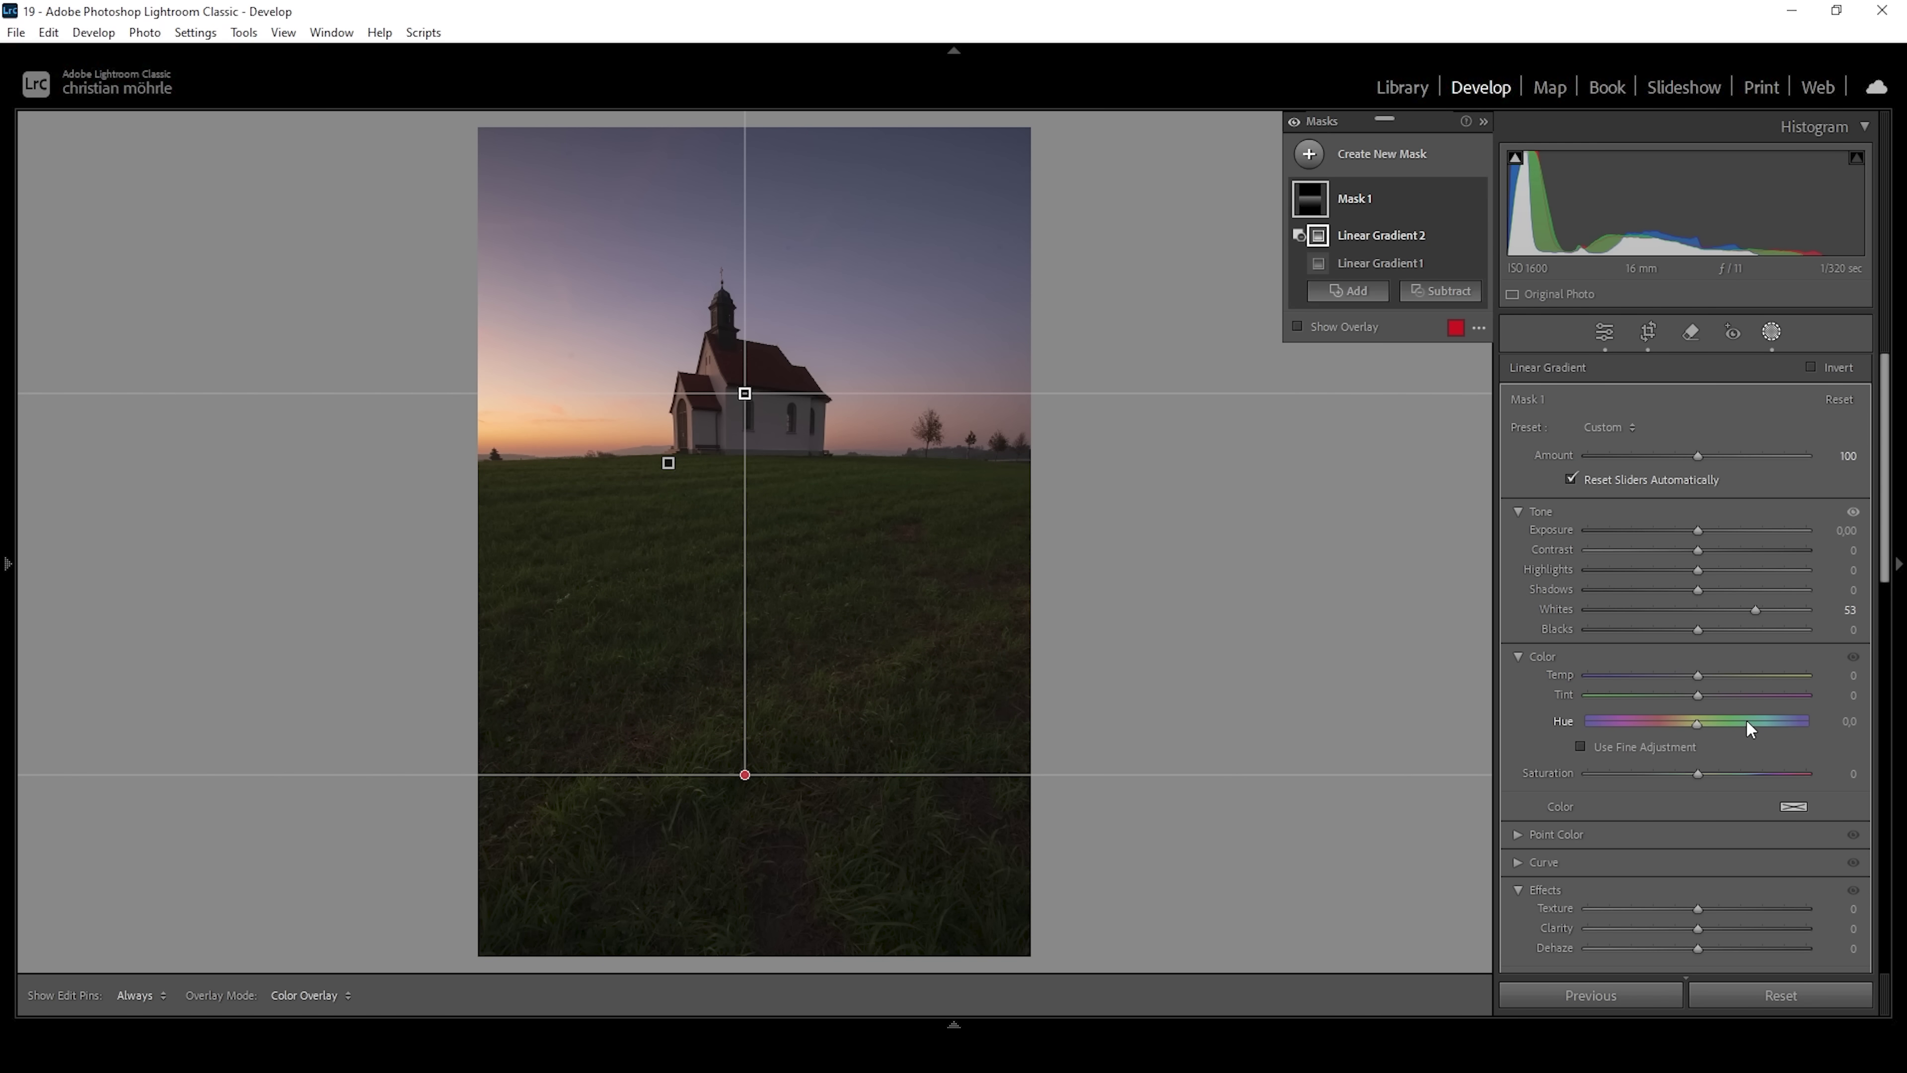
pyautogui.scroll(-3, 1750, 781)
pyautogui.moveTo(1701, 799); pyautogui.dragTo(1743, 792)
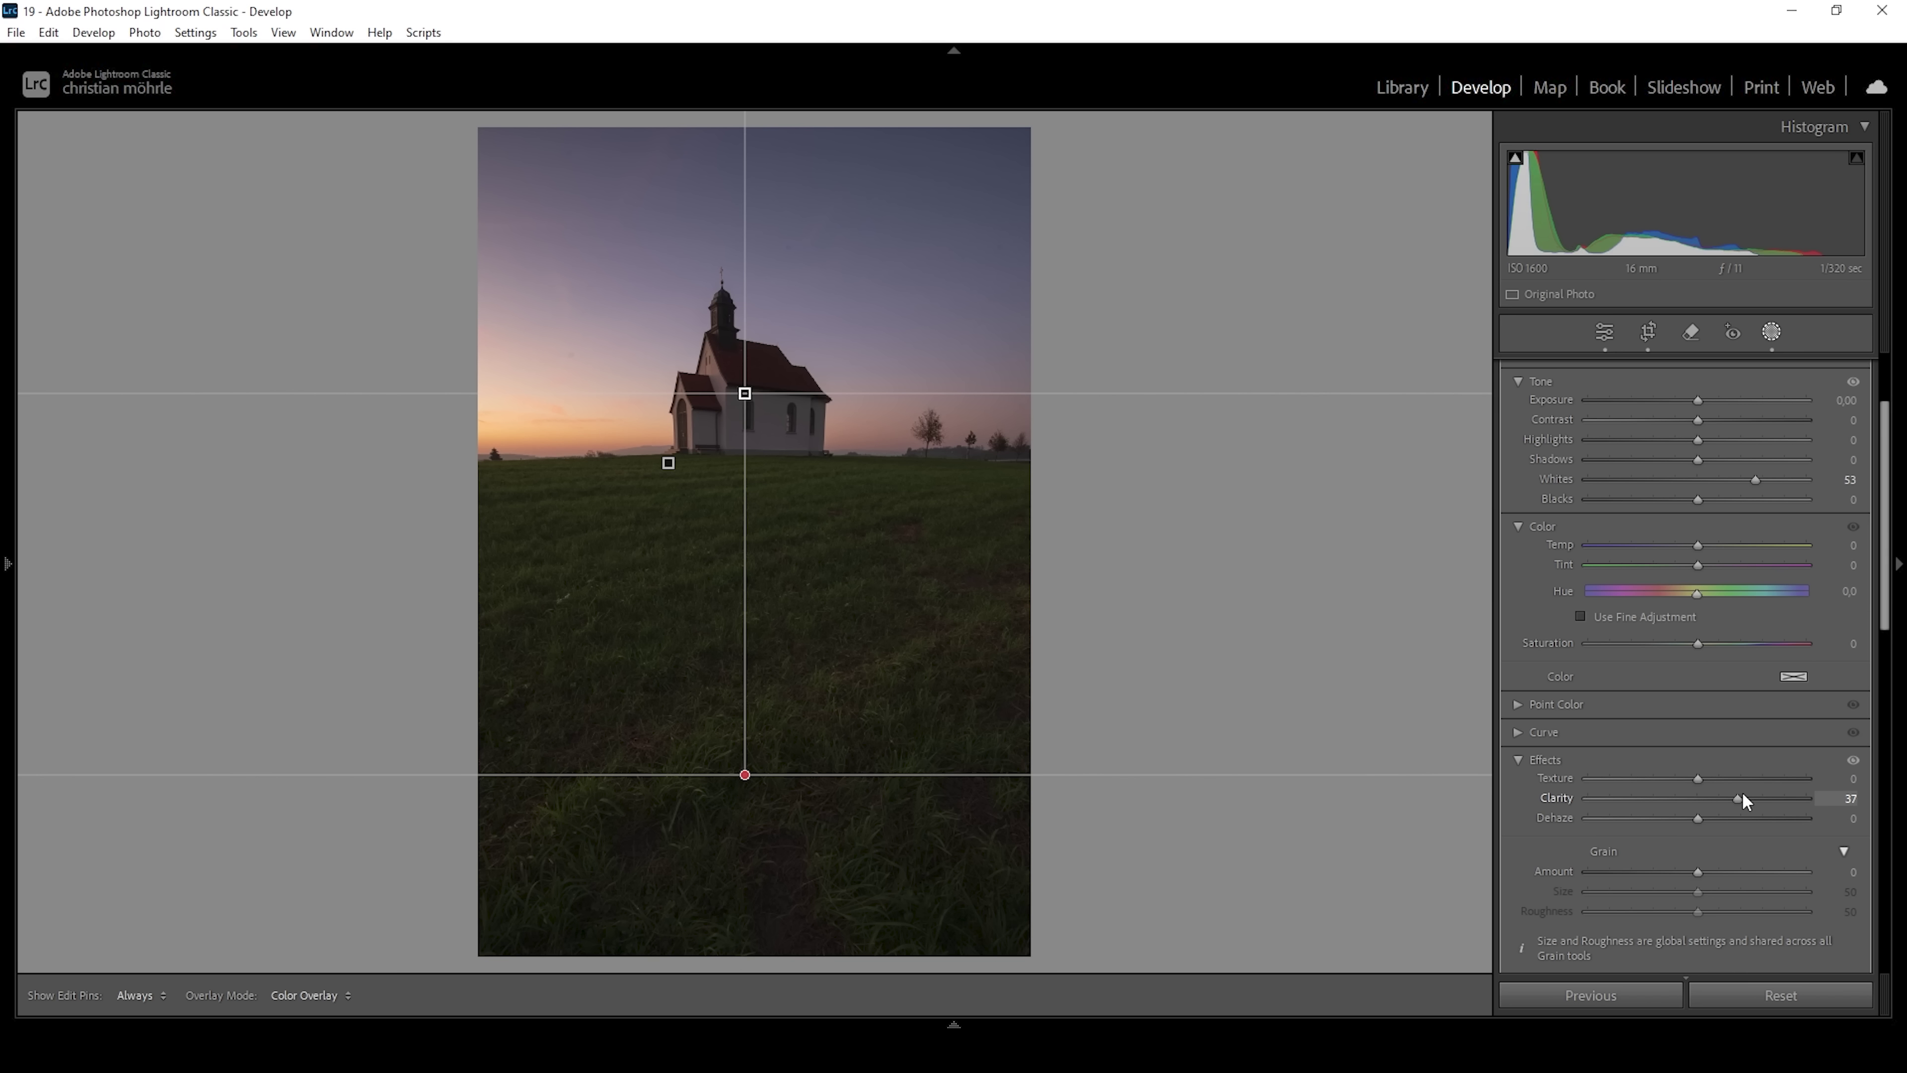
pyautogui.moveTo(1743, 794); pyautogui.dragTo(1740, 794)
pyautogui.moveTo(1739, 795); pyautogui.dragTo(1737, 794)
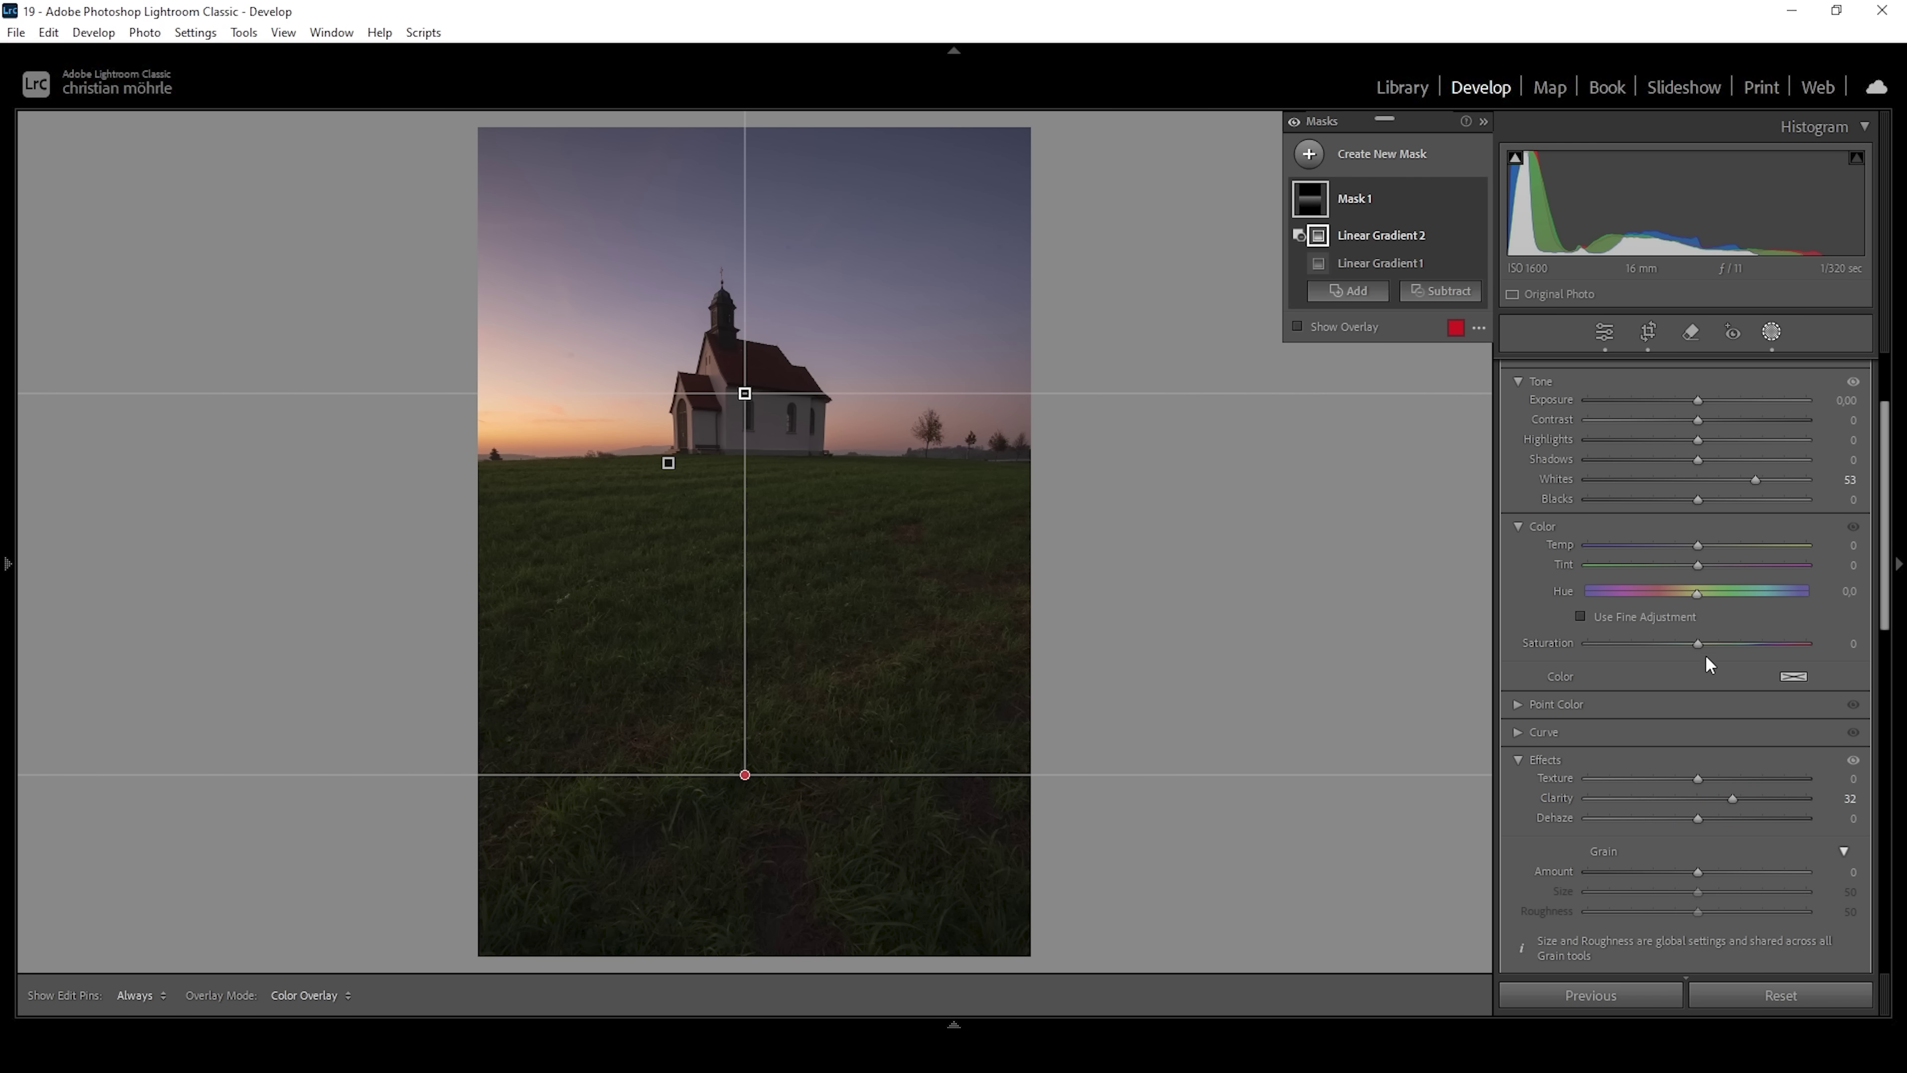
pyautogui.moveTo(1699, 643); pyautogui.dragTo(1699, 644)
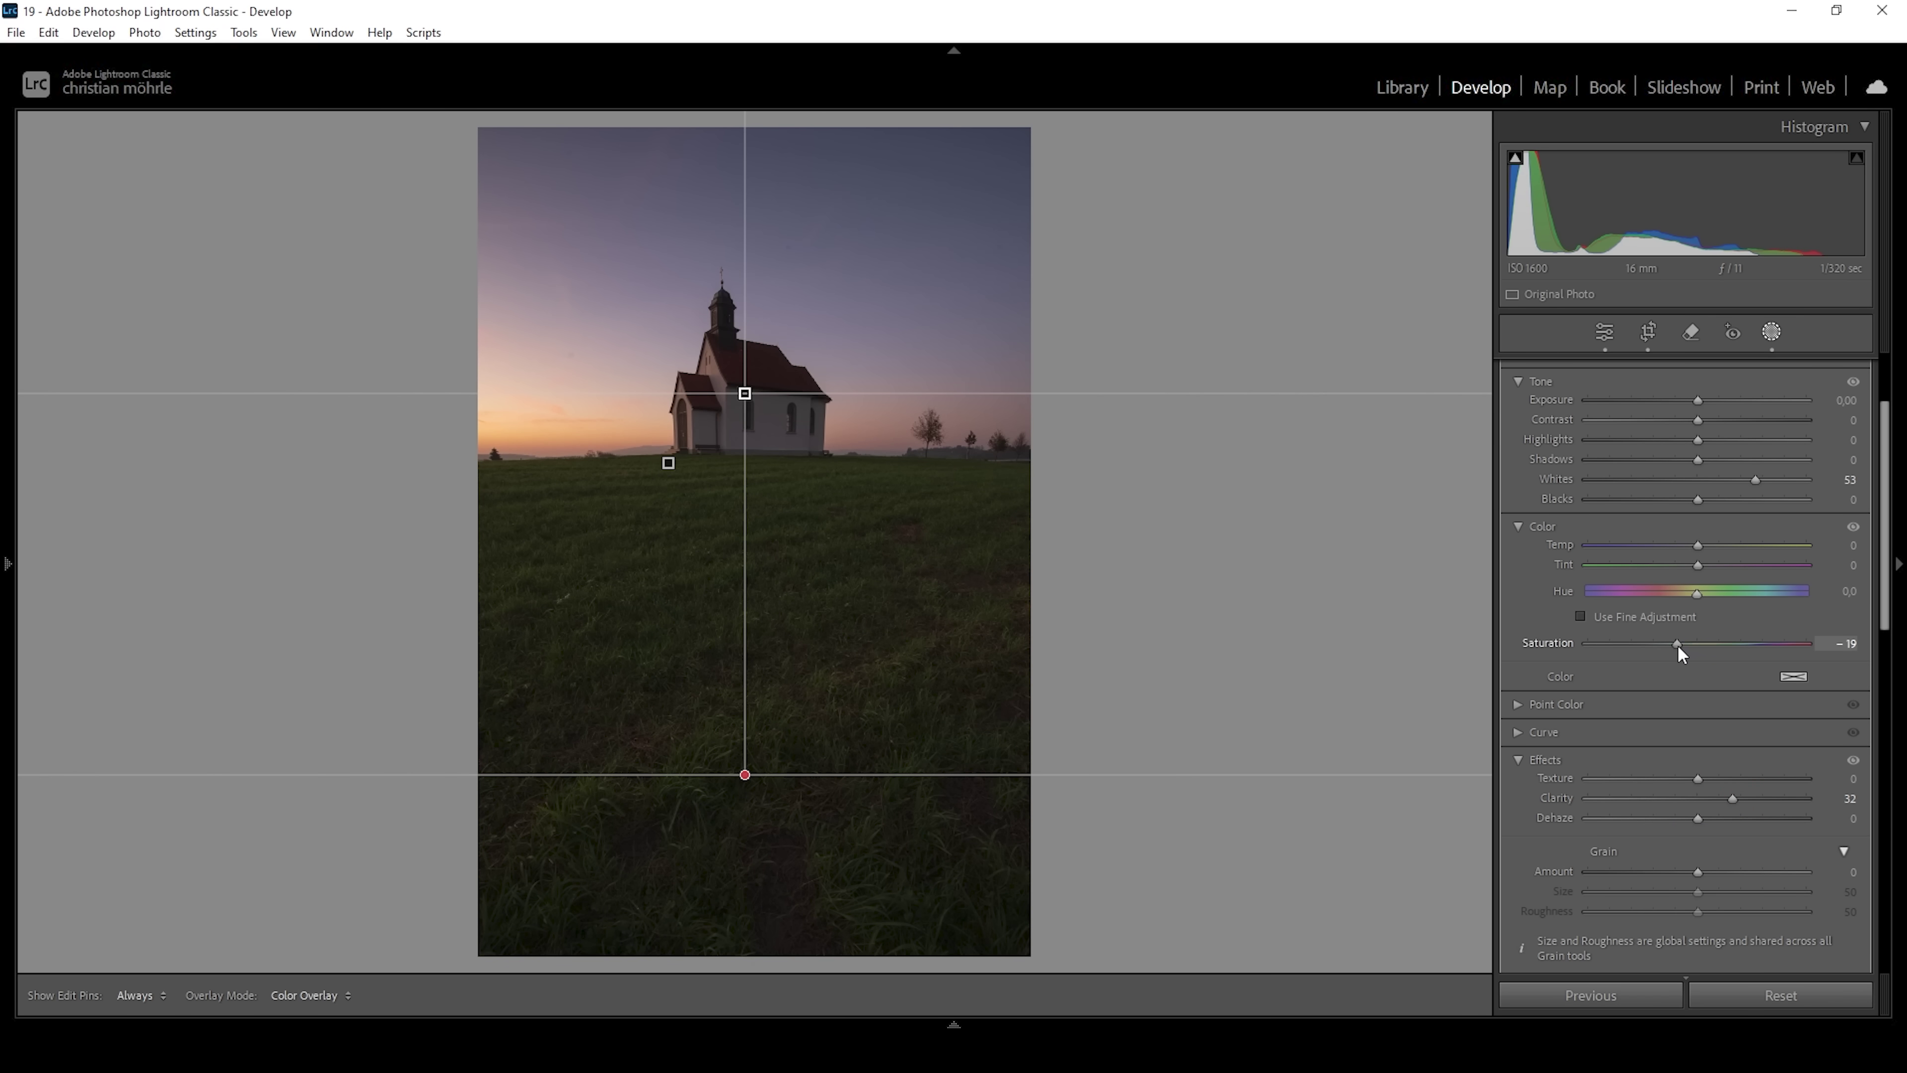
pyautogui.moveTo(1676, 644); pyautogui.dragTo(1670, 643)
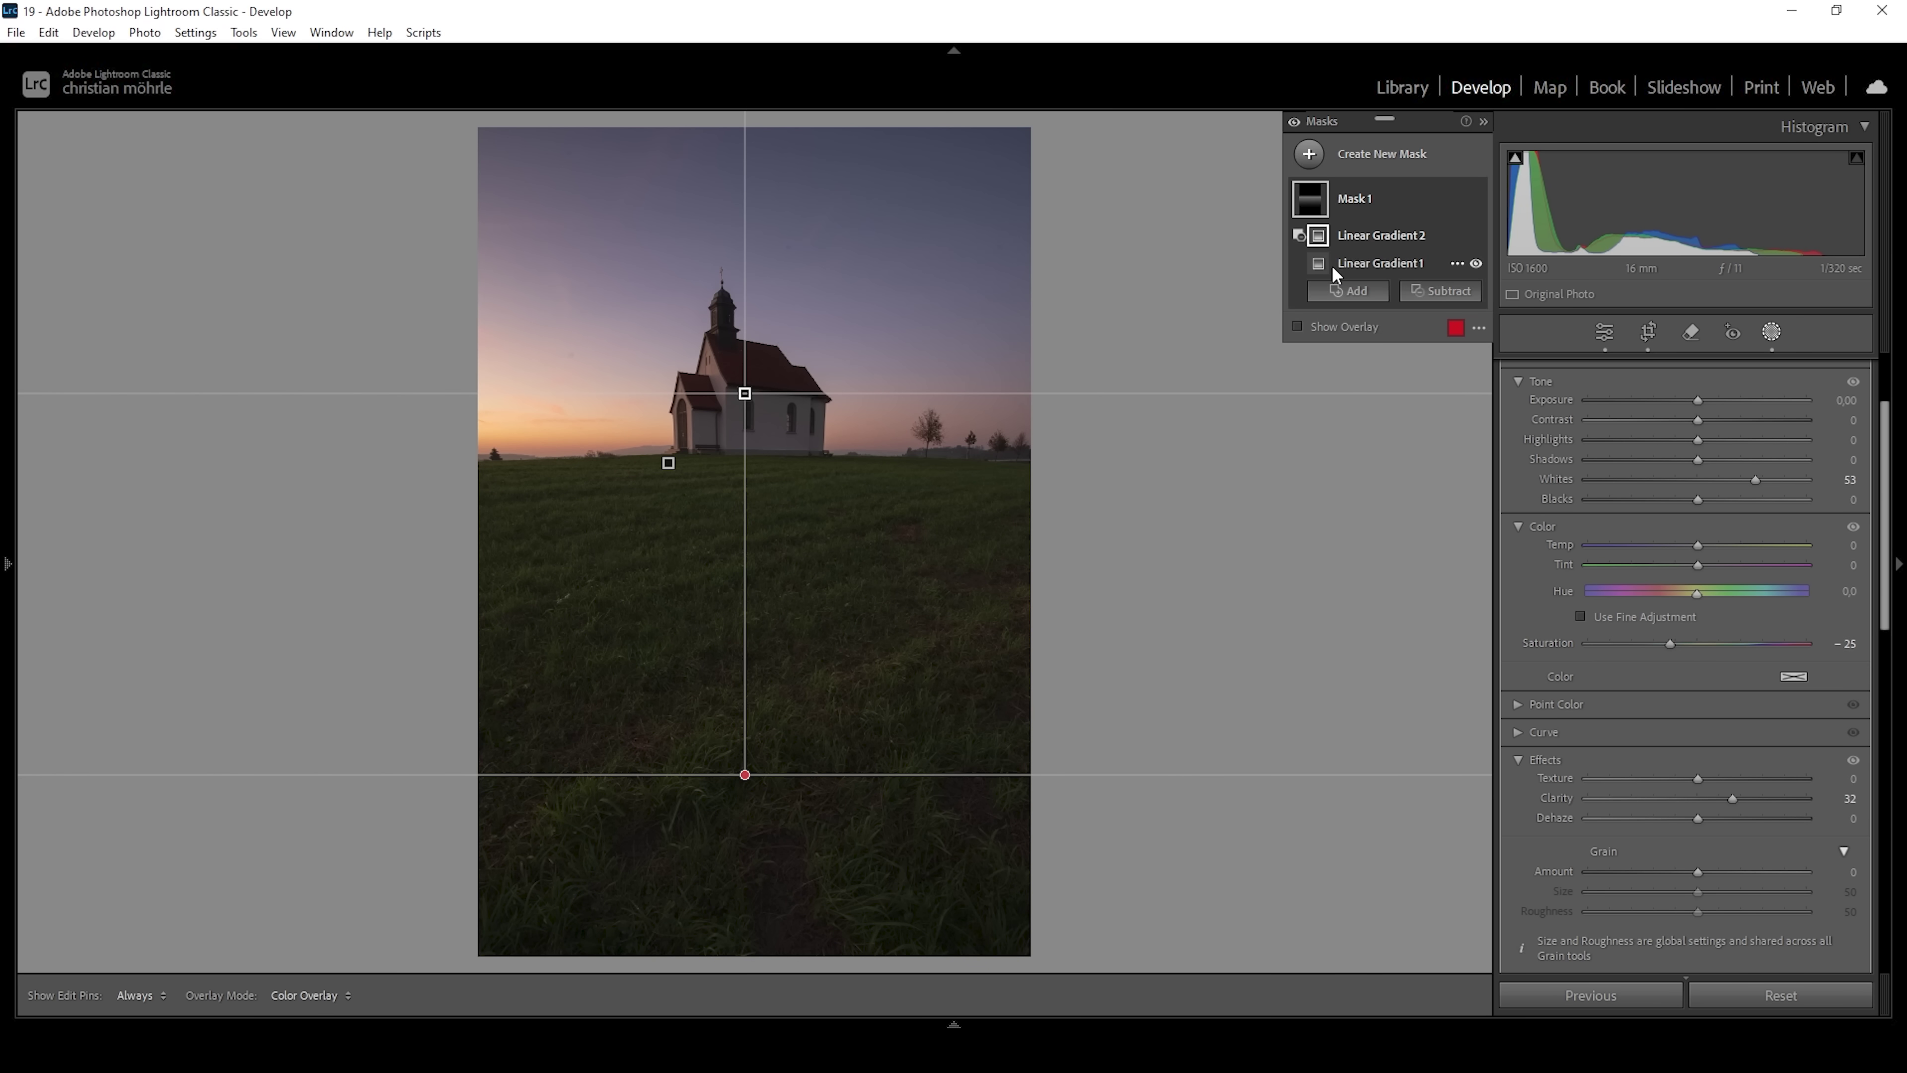
# Step: Reposition and shorten the subtracting gradient so it fades between the foreground grass and the chapel roof, and compare with the mask off
pyautogui.click(1354, 242)
pyautogui.click(745, 143)
pyautogui.moveTo(745, 775); pyautogui.dragTo(745, 809)
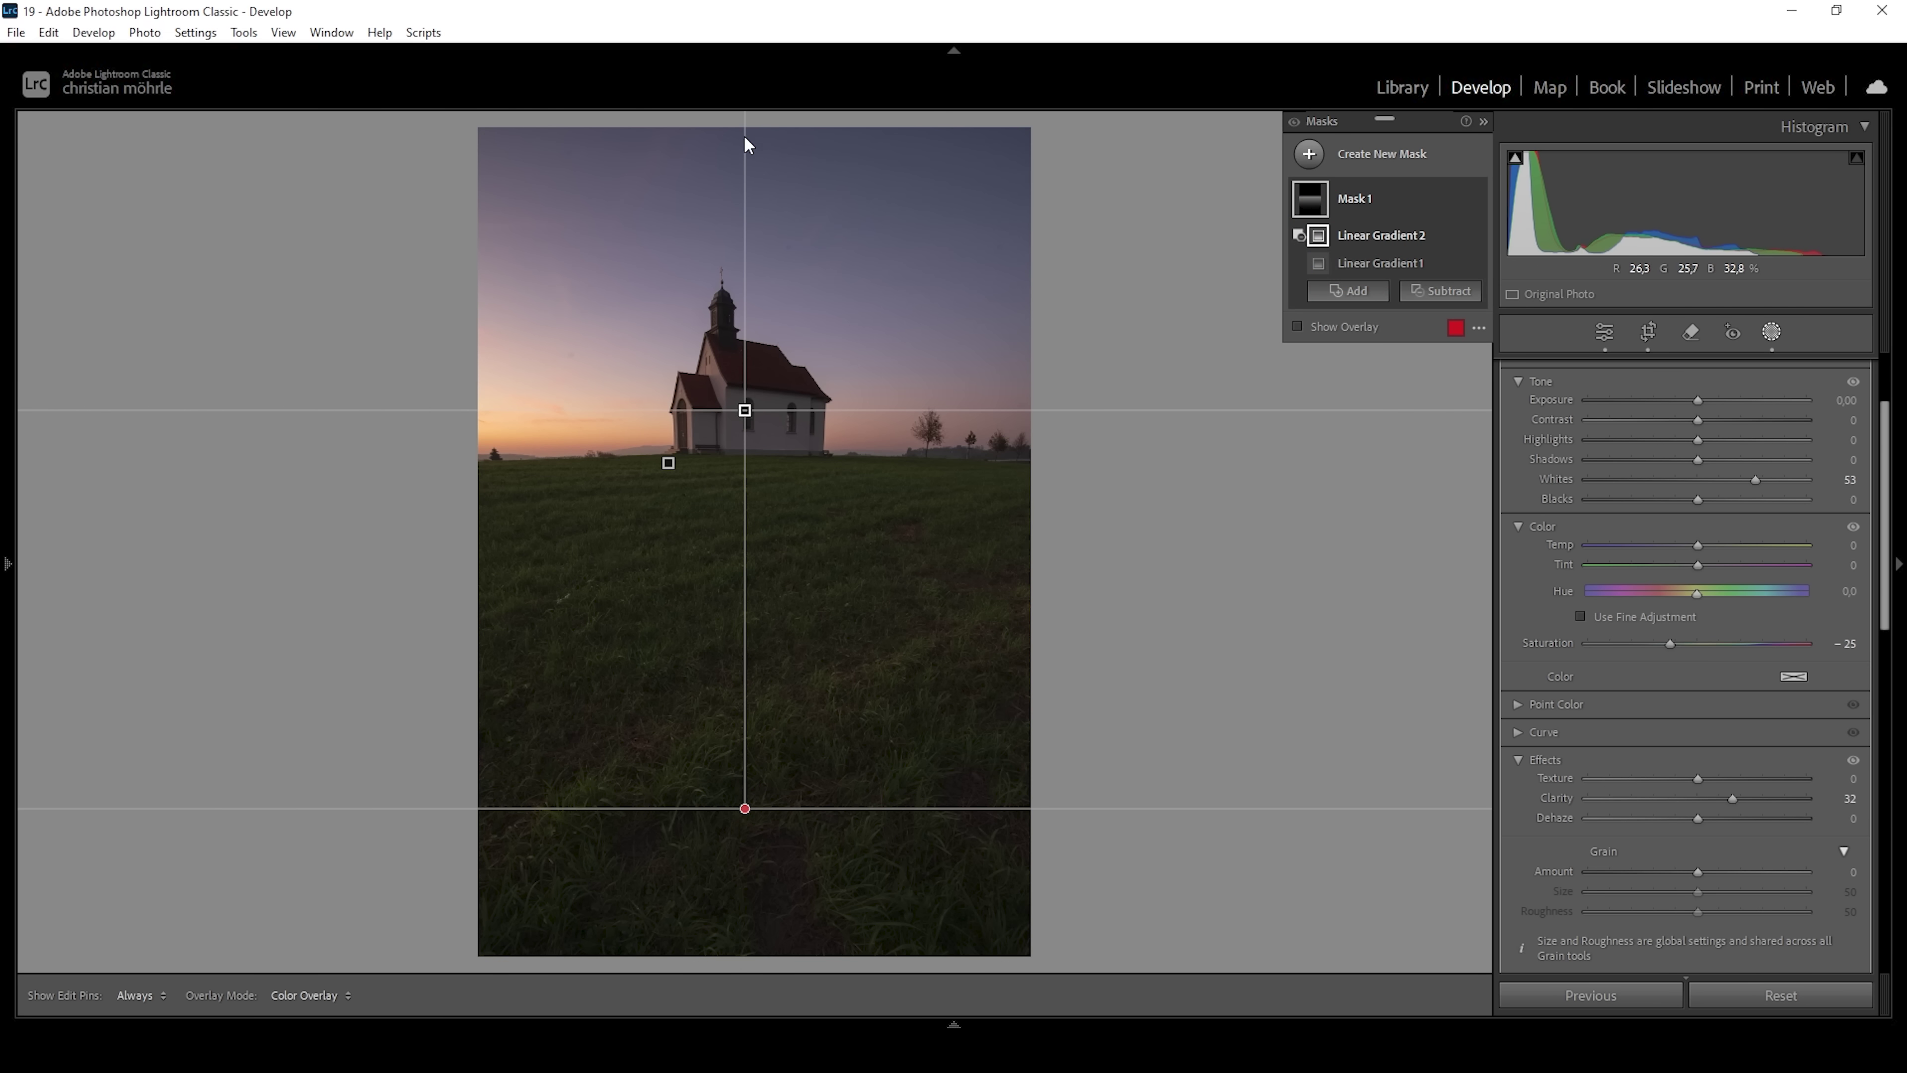
pyautogui.moveTo(745, 410); pyautogui.dragTo(745, 546)
pyautogui.moveTo(757, 153); pyautogui.dragTo(754, 329)
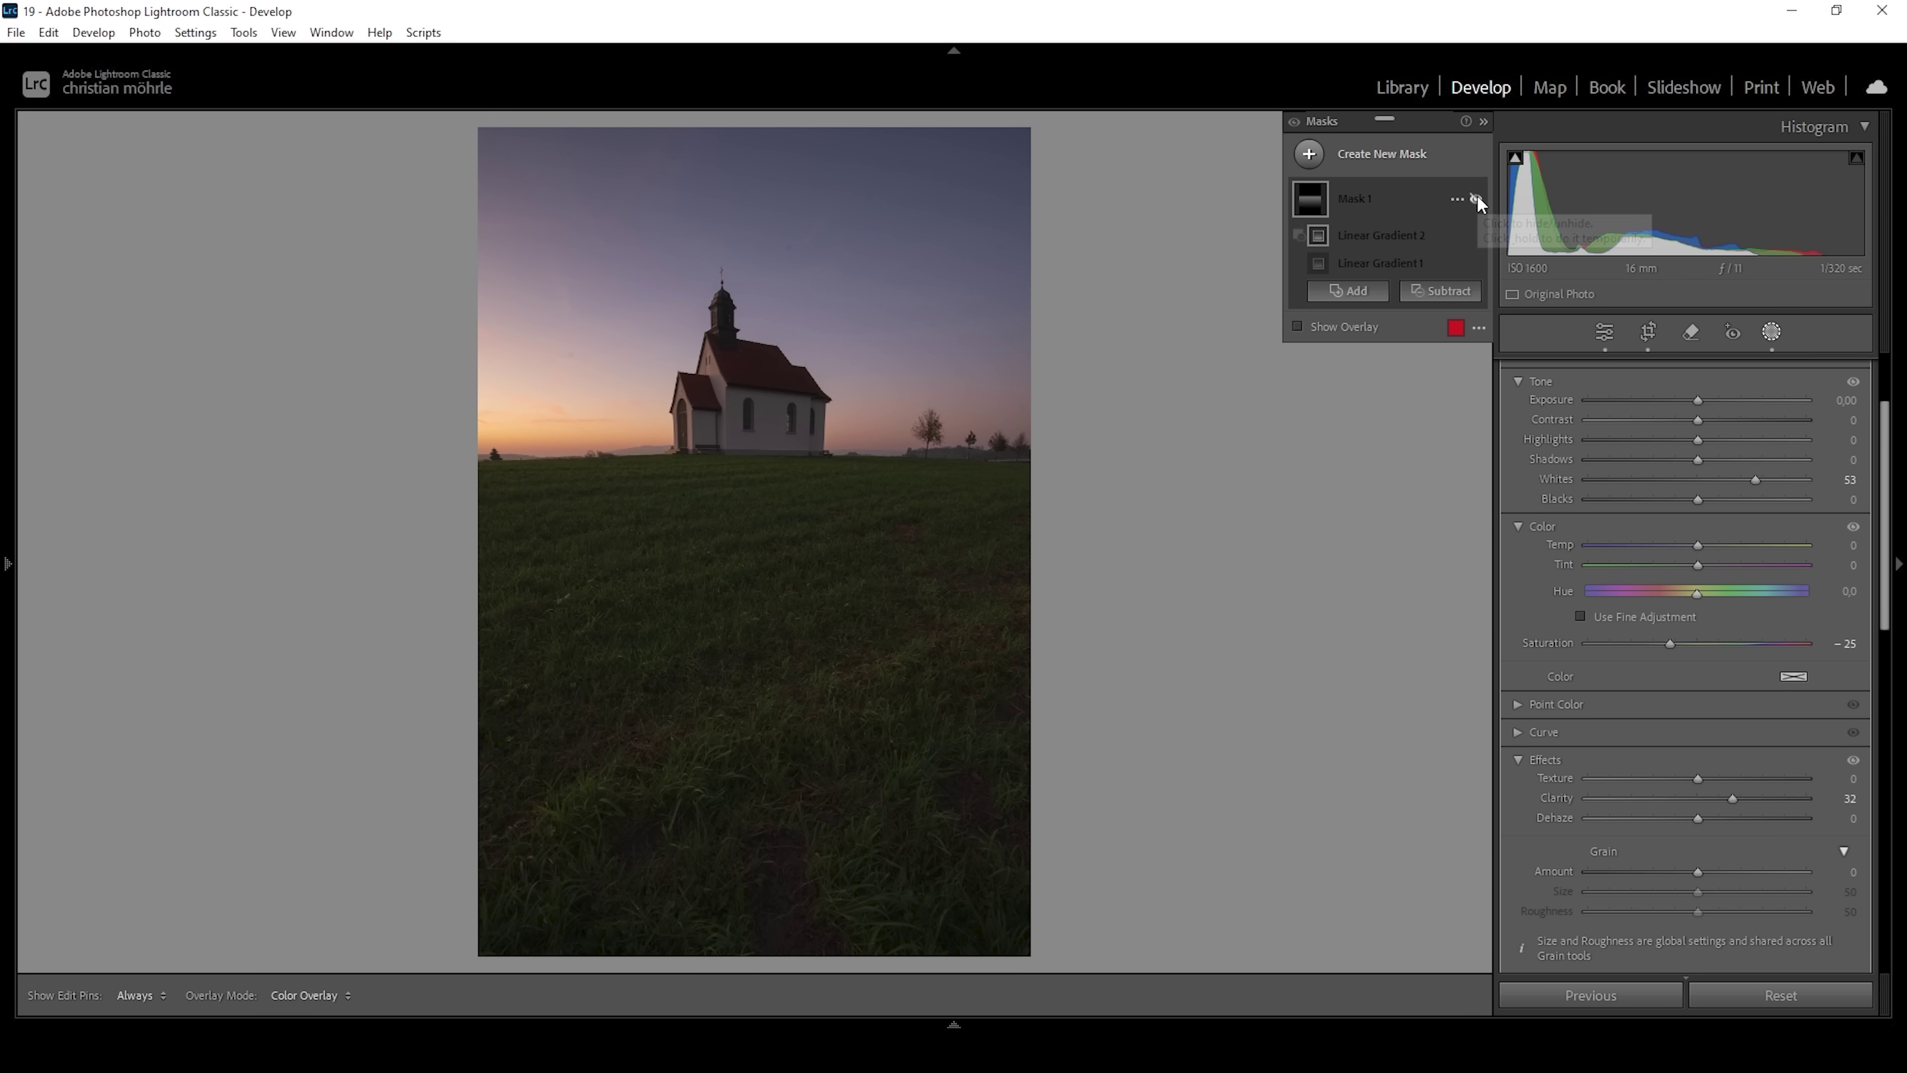
pyautogui.click(1477, 200)
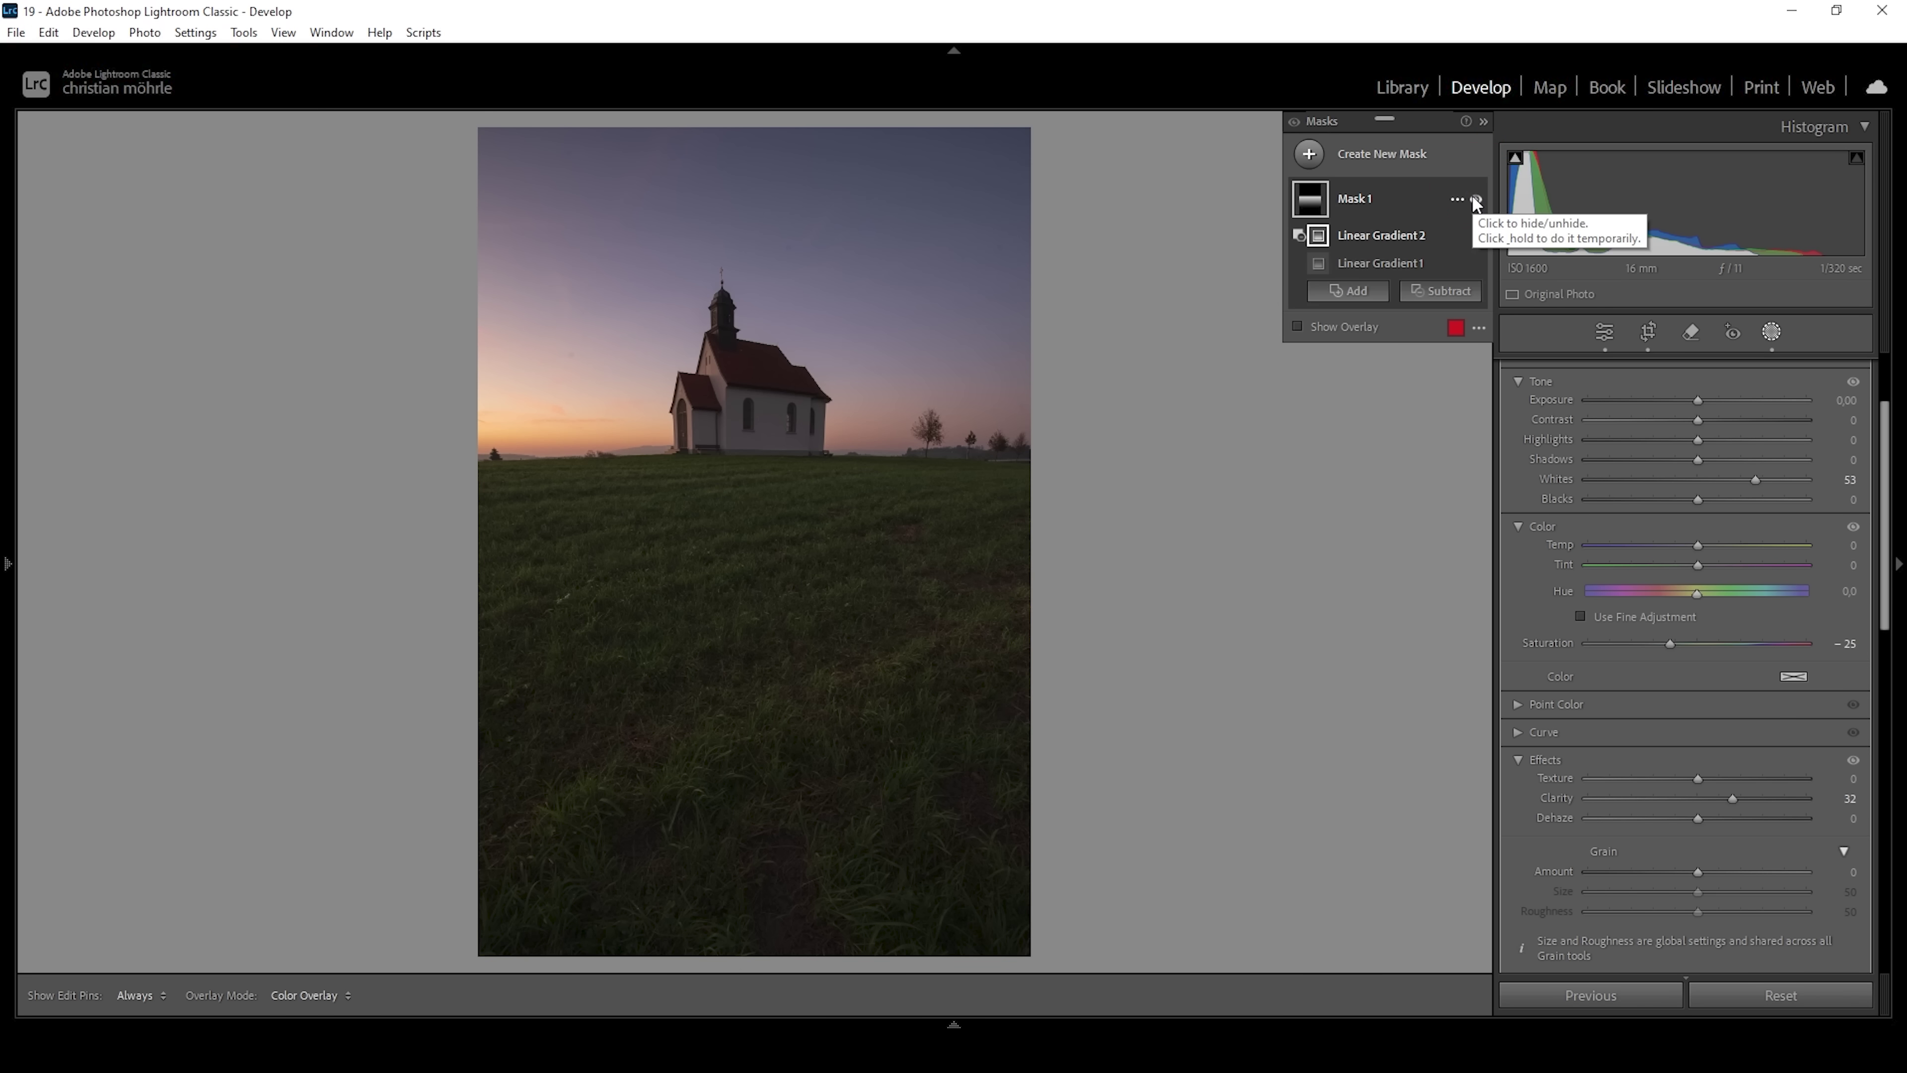
pyautogui.click(1476, 199)
# Step: Create a second linear gradient mask covering the whole meadow from the horizon down
pyautogui.rightClick(1357, 175)
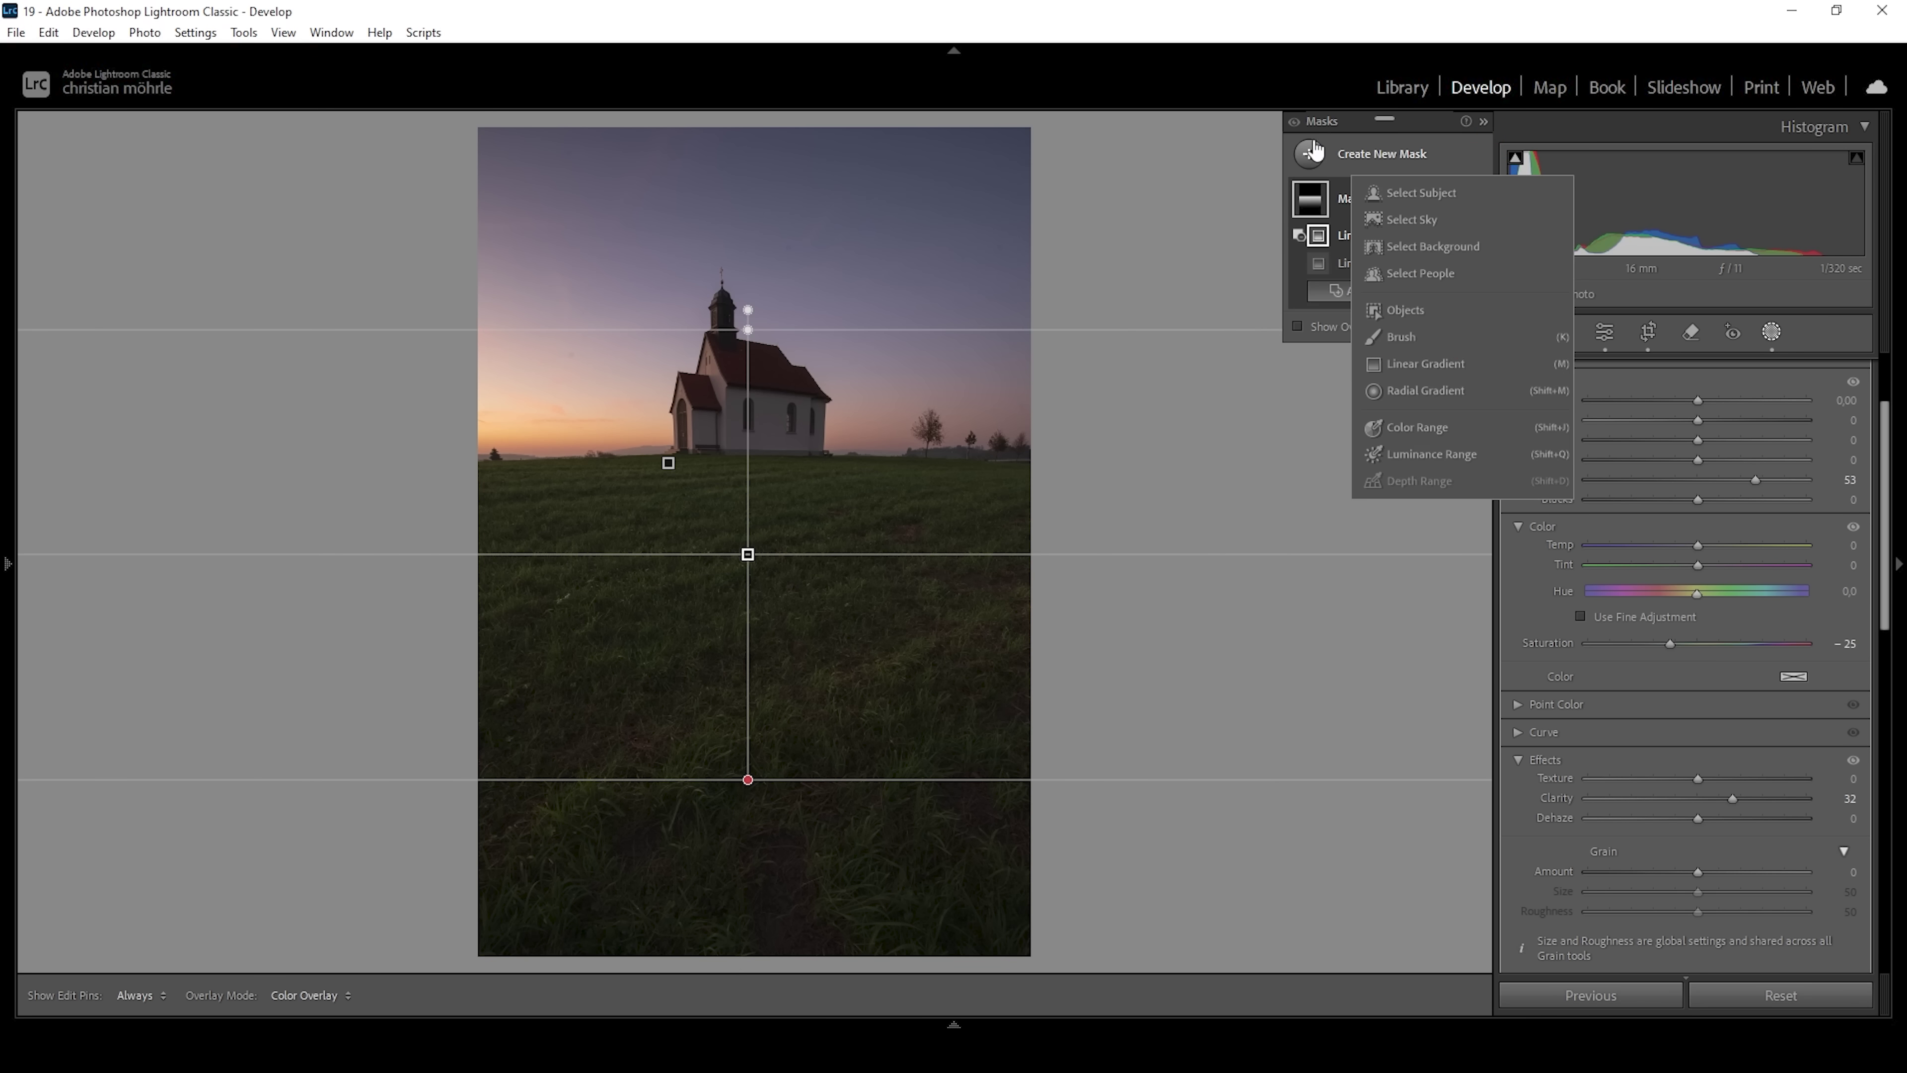
pyautogui.click(1448, 372)
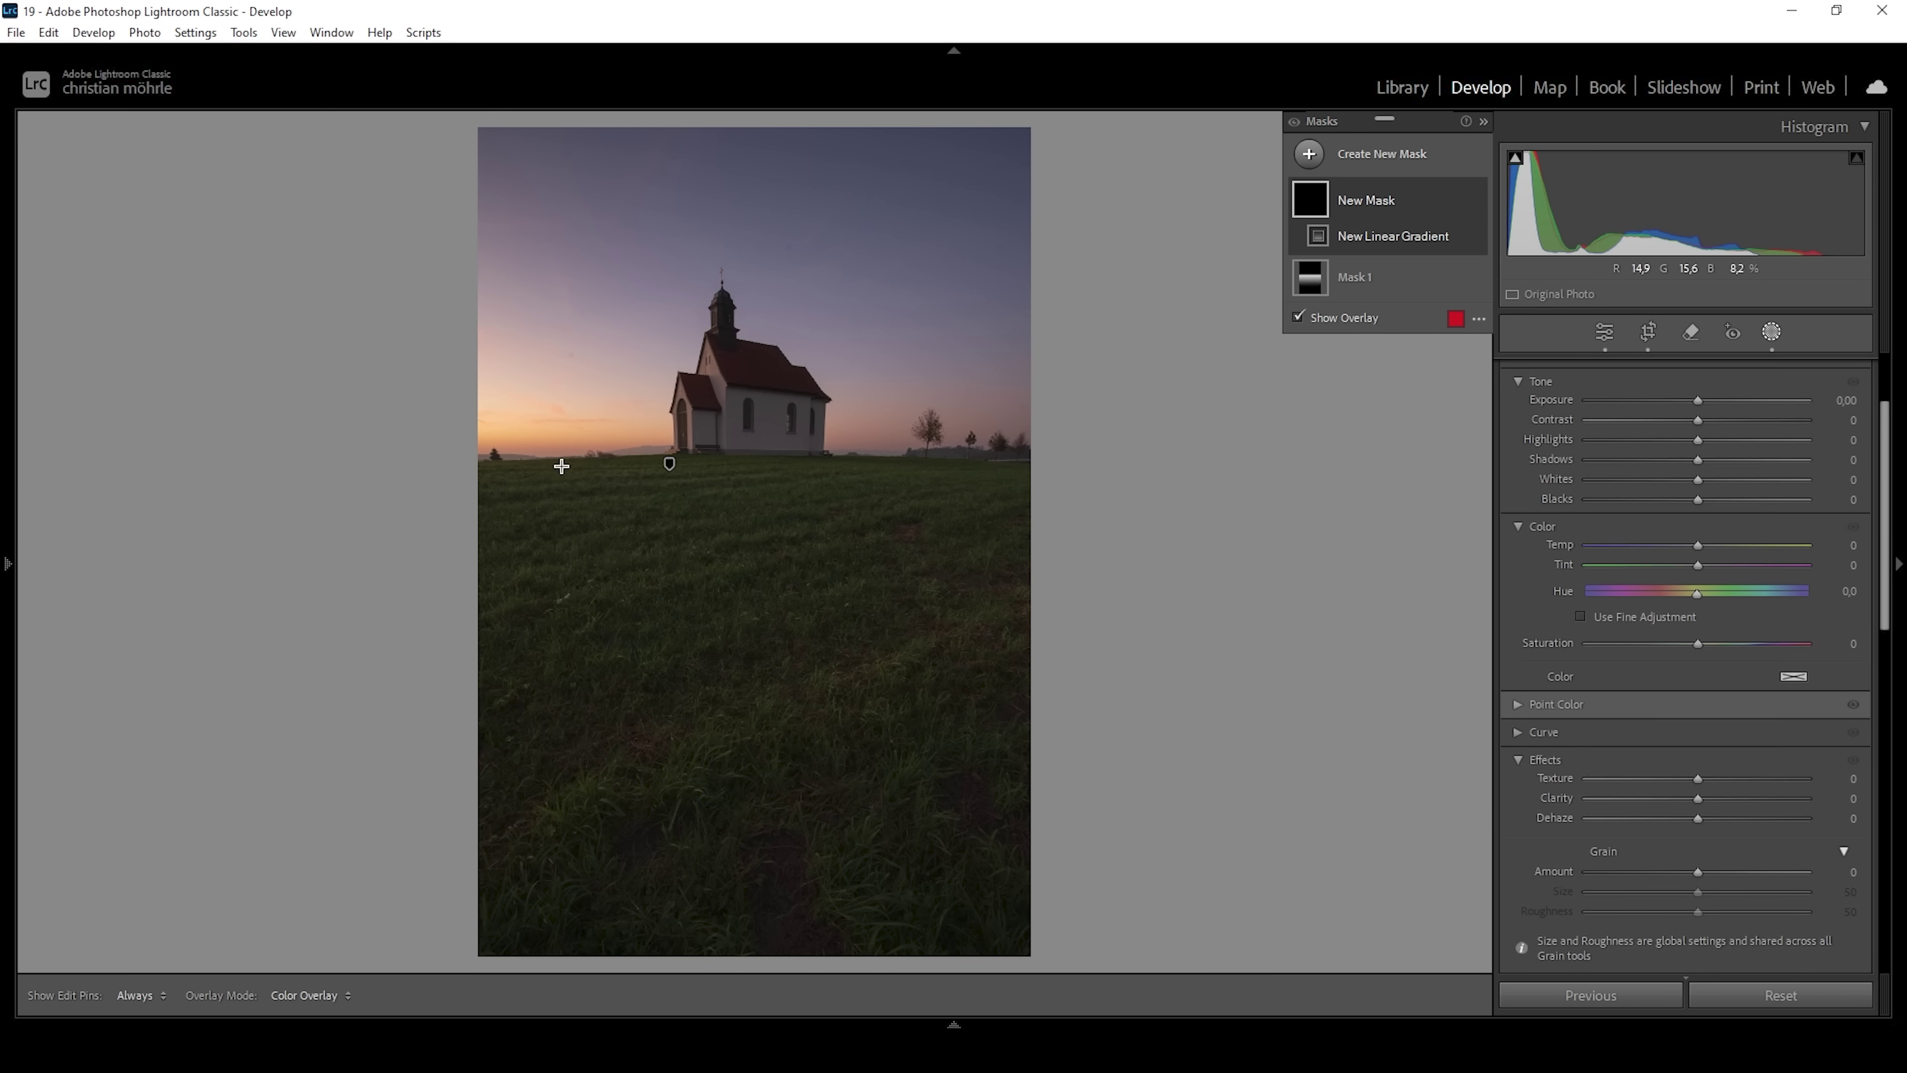
pyautogui.moveTo(565, 460)
pyautogui.mouseDown()
pyautogui.moveTo(558, 439)
pyautogui.moveTo(567, 481)
pyautogui.mouseUp()
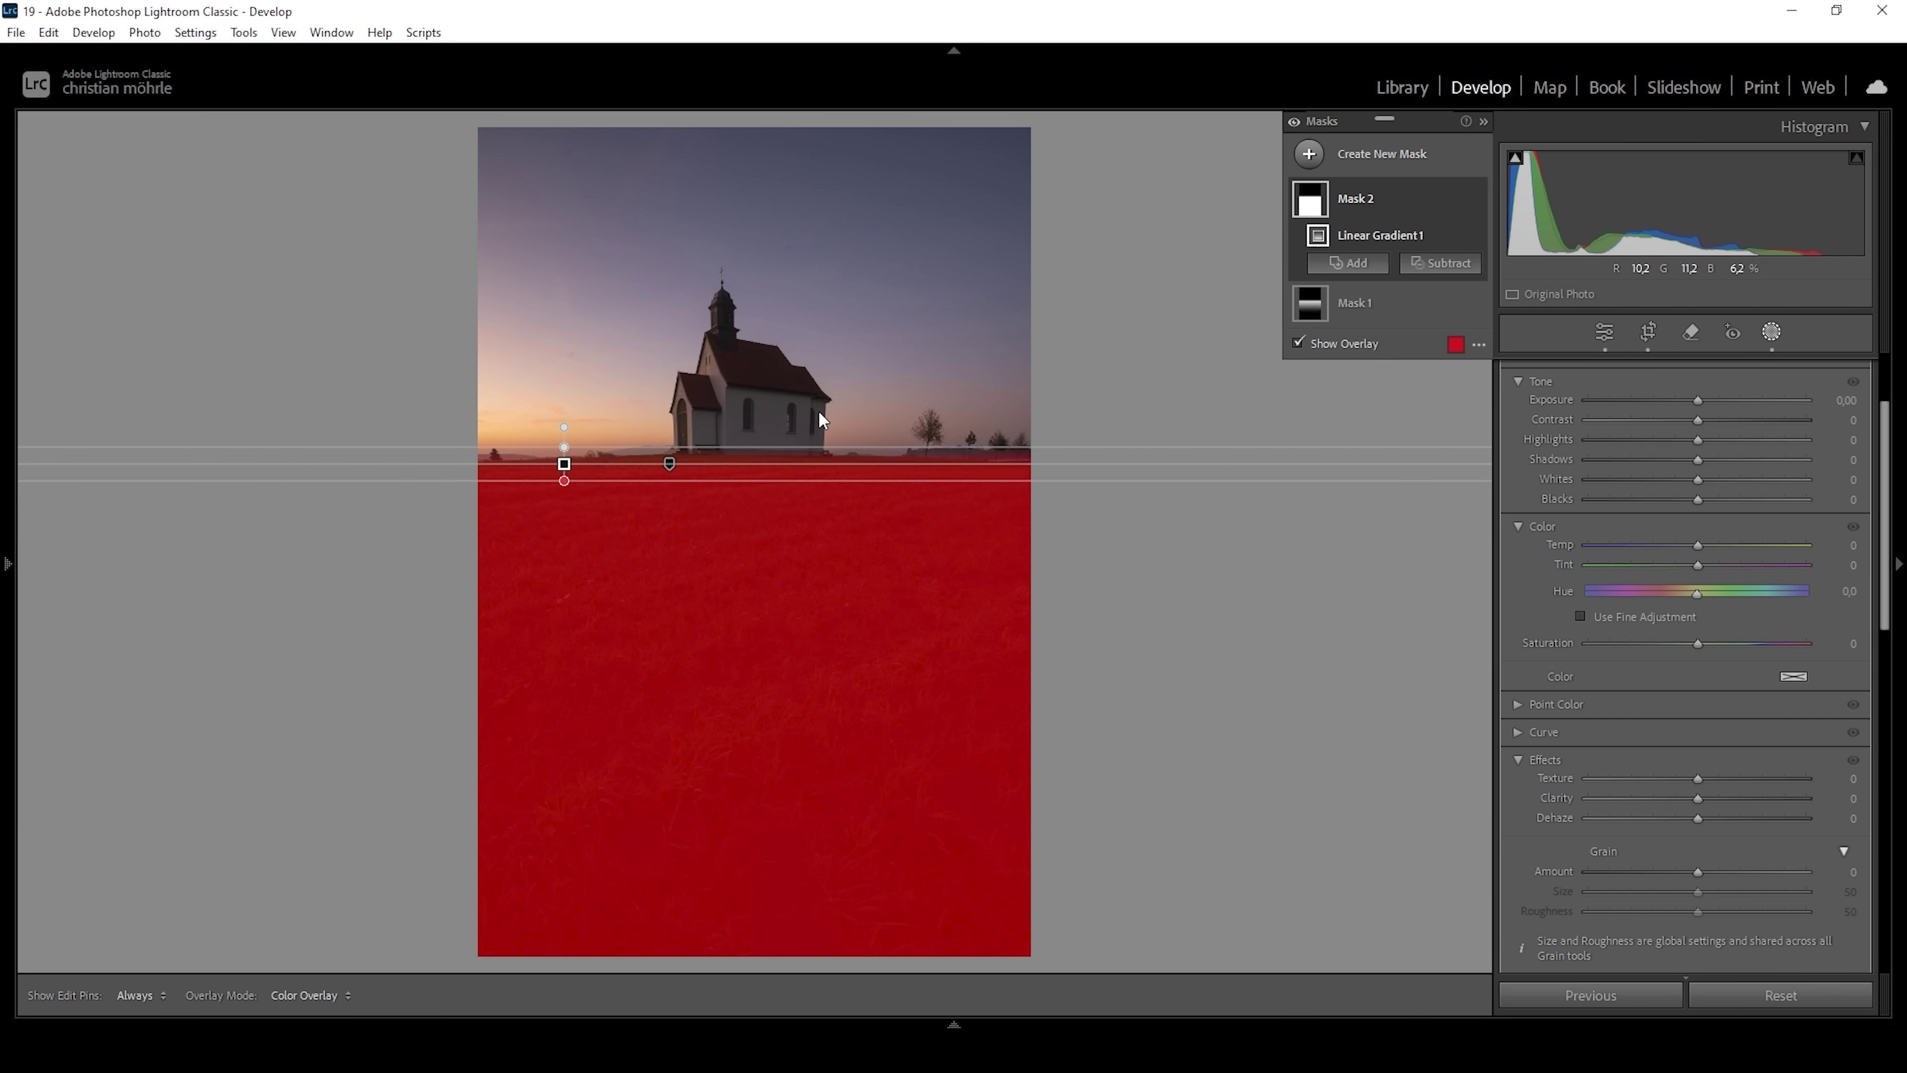
# Step: Subtract a wide diagonal linear gradient from the second meadow mask so only the sunlit grass nearer the sunset stays selected
pyautogui.click(1426, 264)
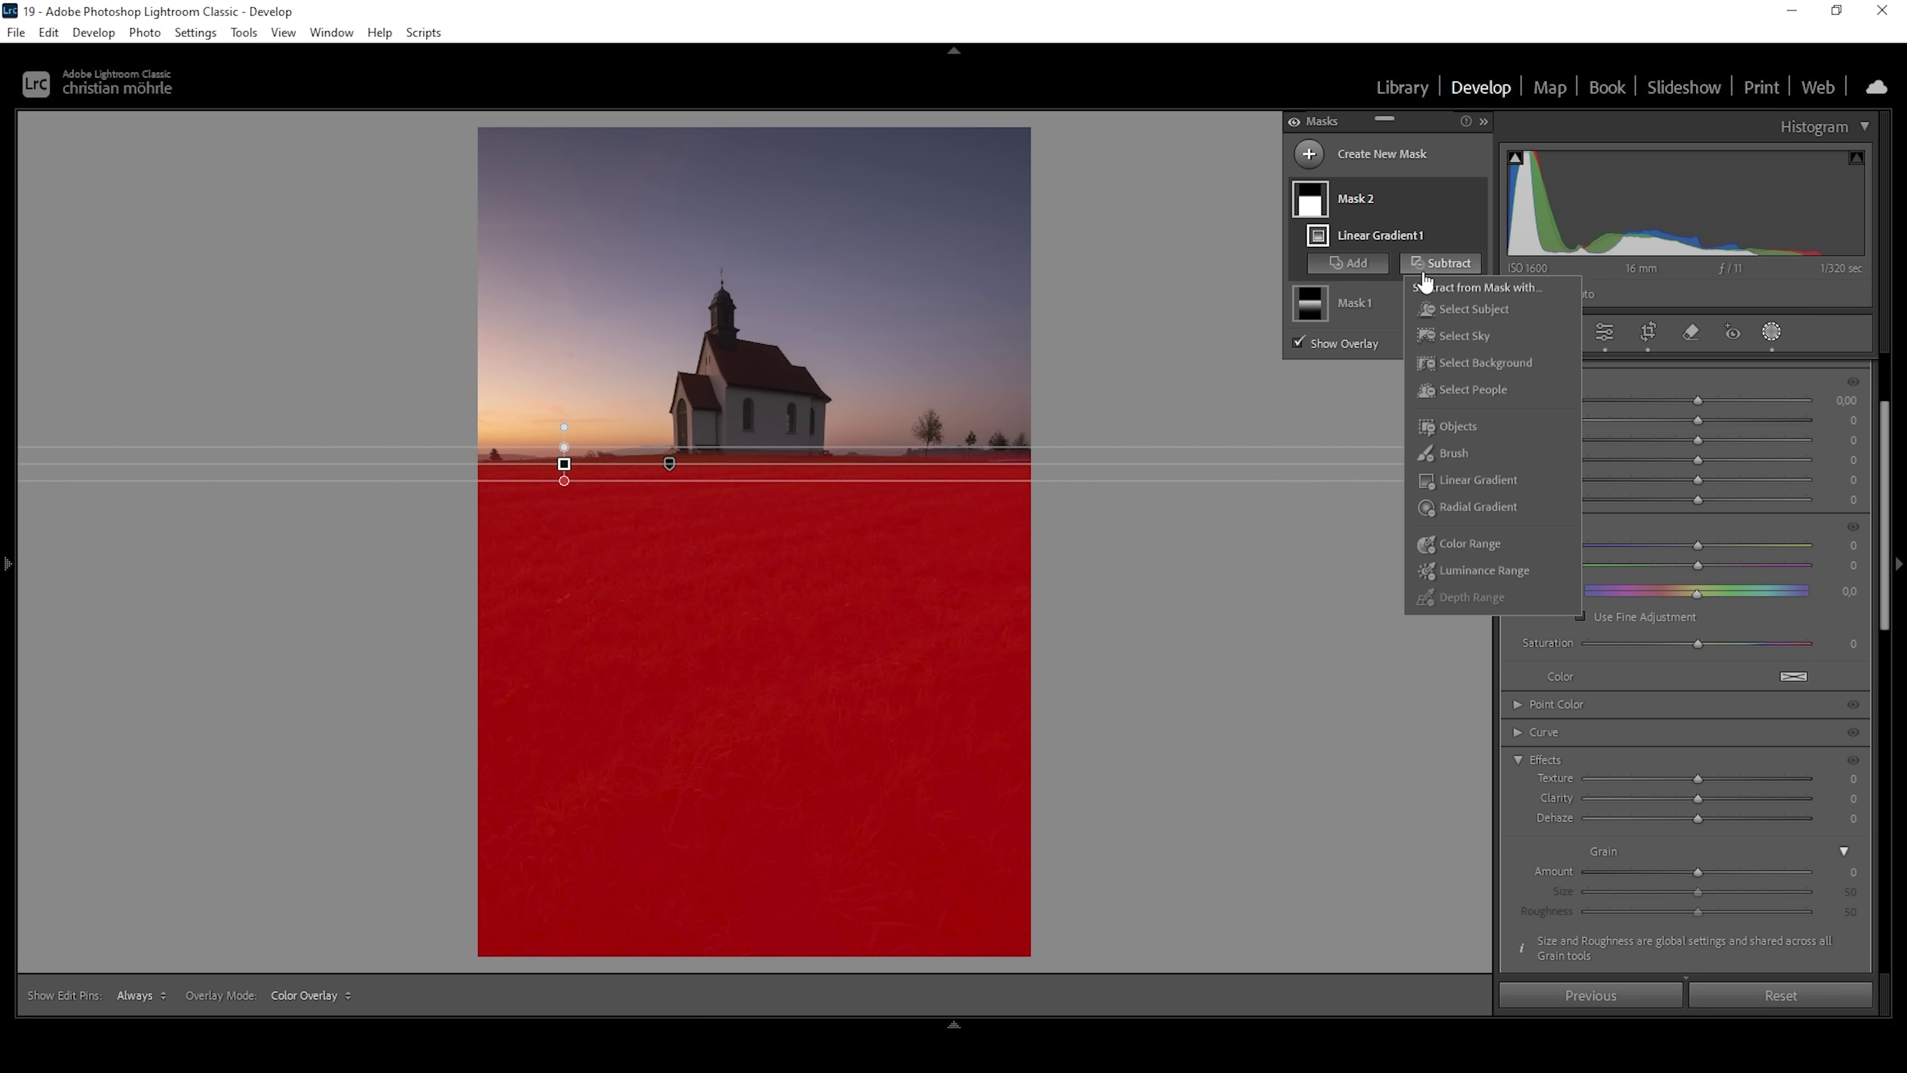
pyautogui.click(1468, 481)
pyautogui.moveTo(964, 871); pyautogui.dragTo(644, 423)
pyautogui.moveTo(963, 877); pyautogui.dragTo(772, 601)
pyautogui.moveTo(649, 431); pyautogui.dragTo(562, 186)
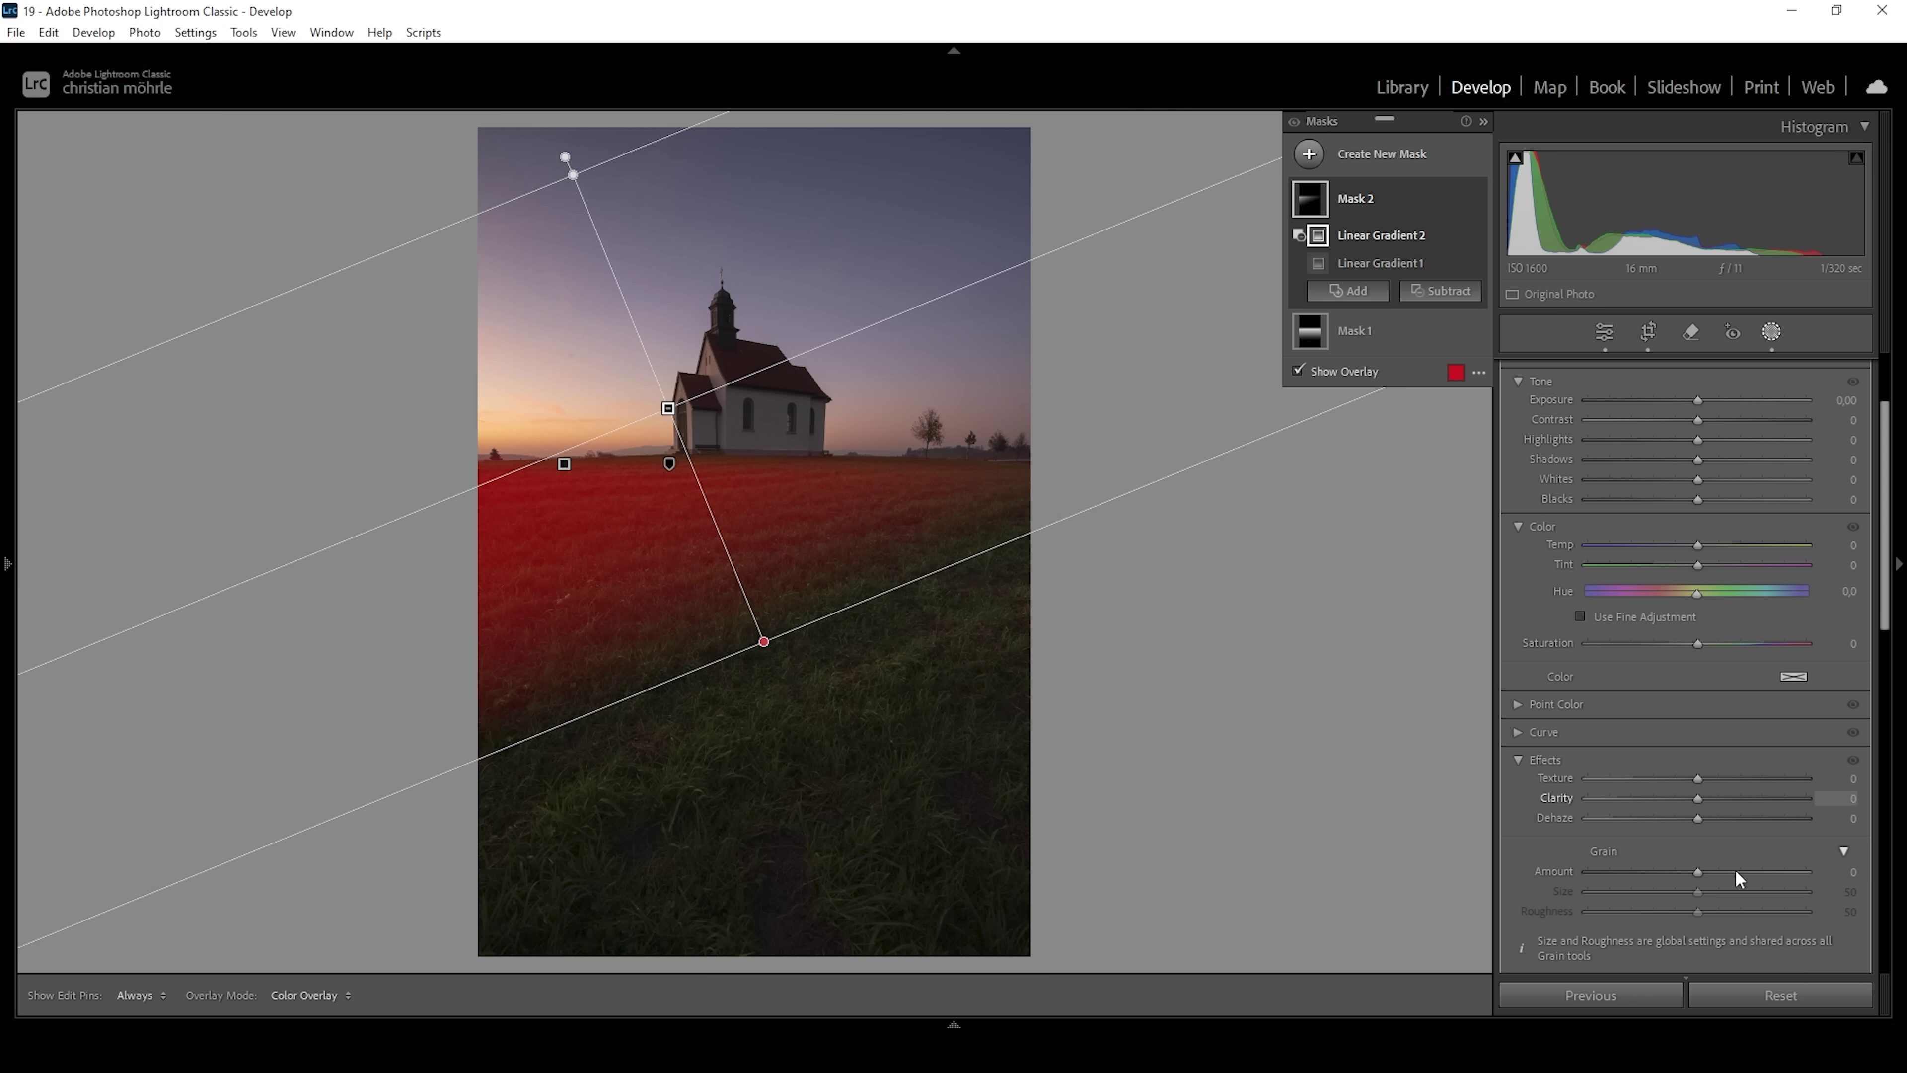
# Step: Set the second meadow mask's Exposure to 1.03, Highlights to 86, Shadows to 65 and Whites to 80
pyautogui.scroll(2, 1737, 482)
pyautogui.moveTo(1698, 530); pyautogui.dragTo(1725, 531)
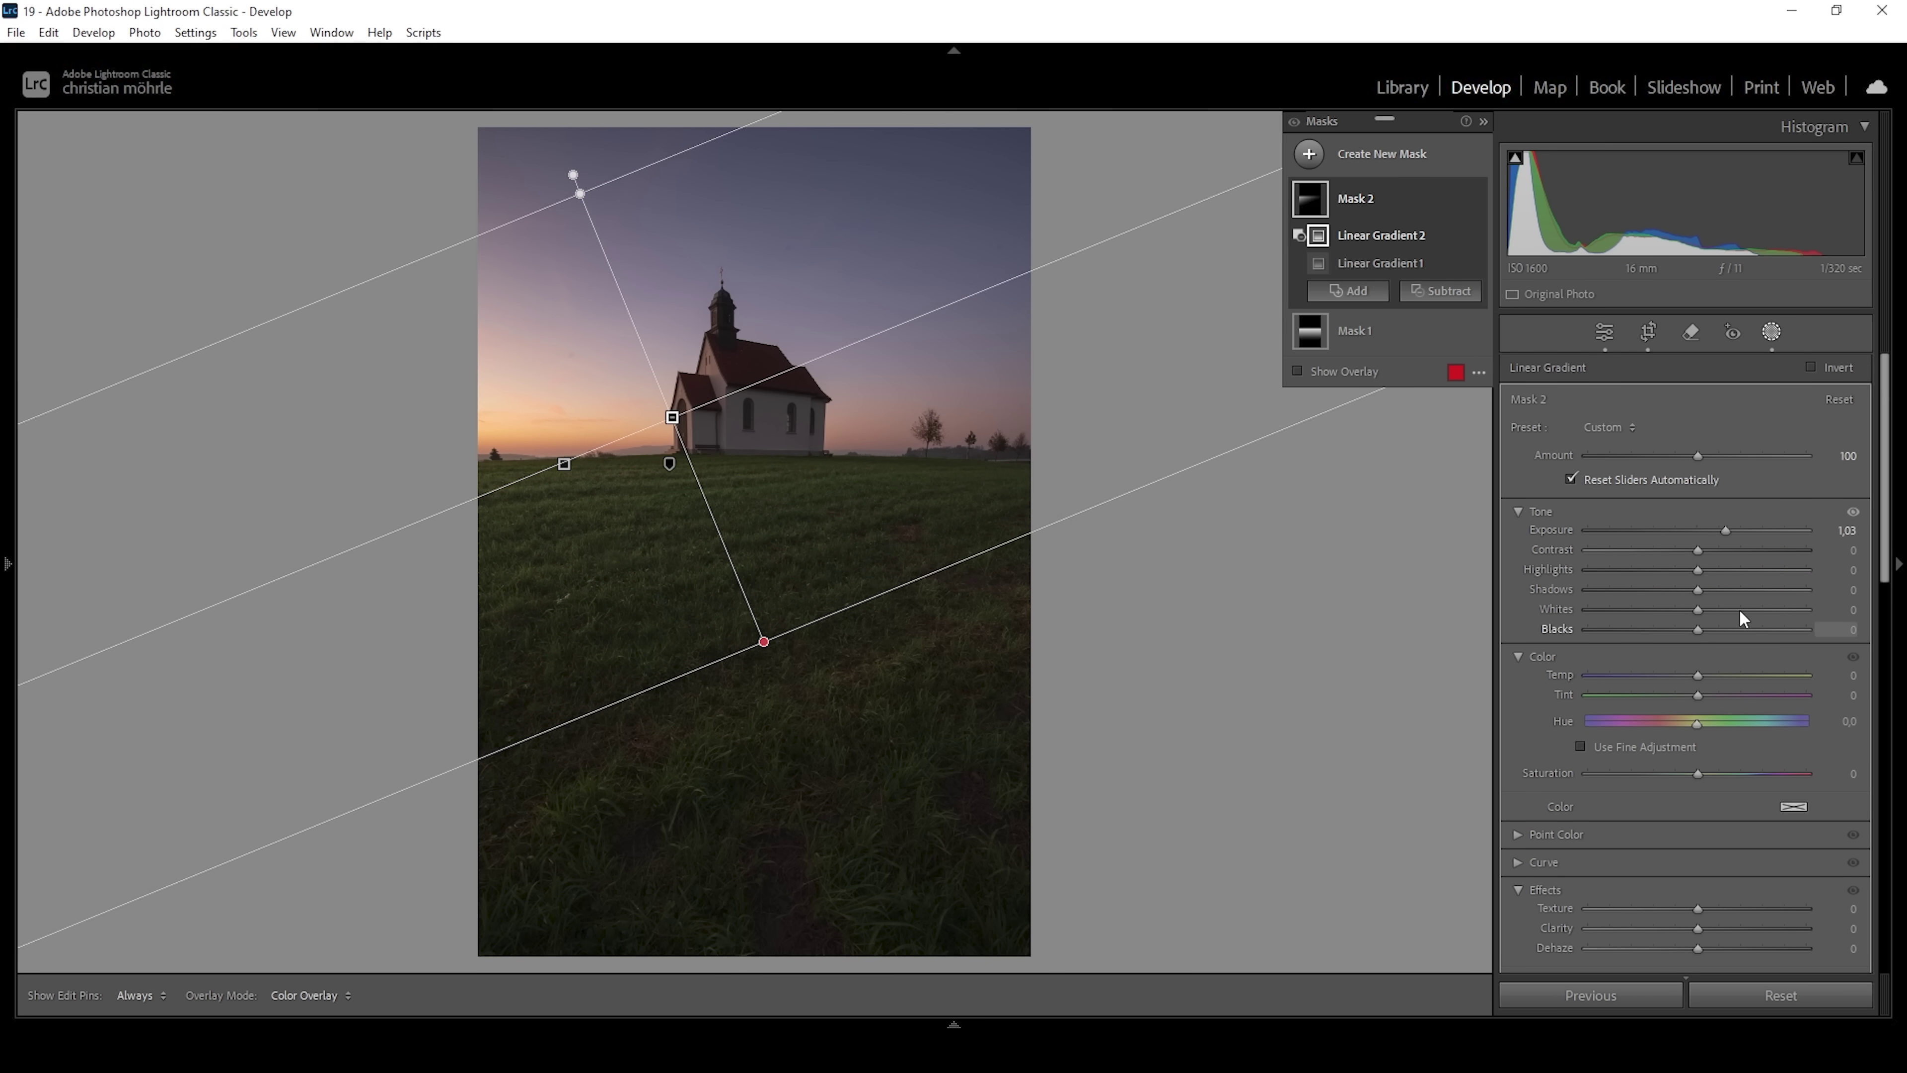
pyautogui.moveTo(1698, 589); pyautogui.dragTo(1771, 622)
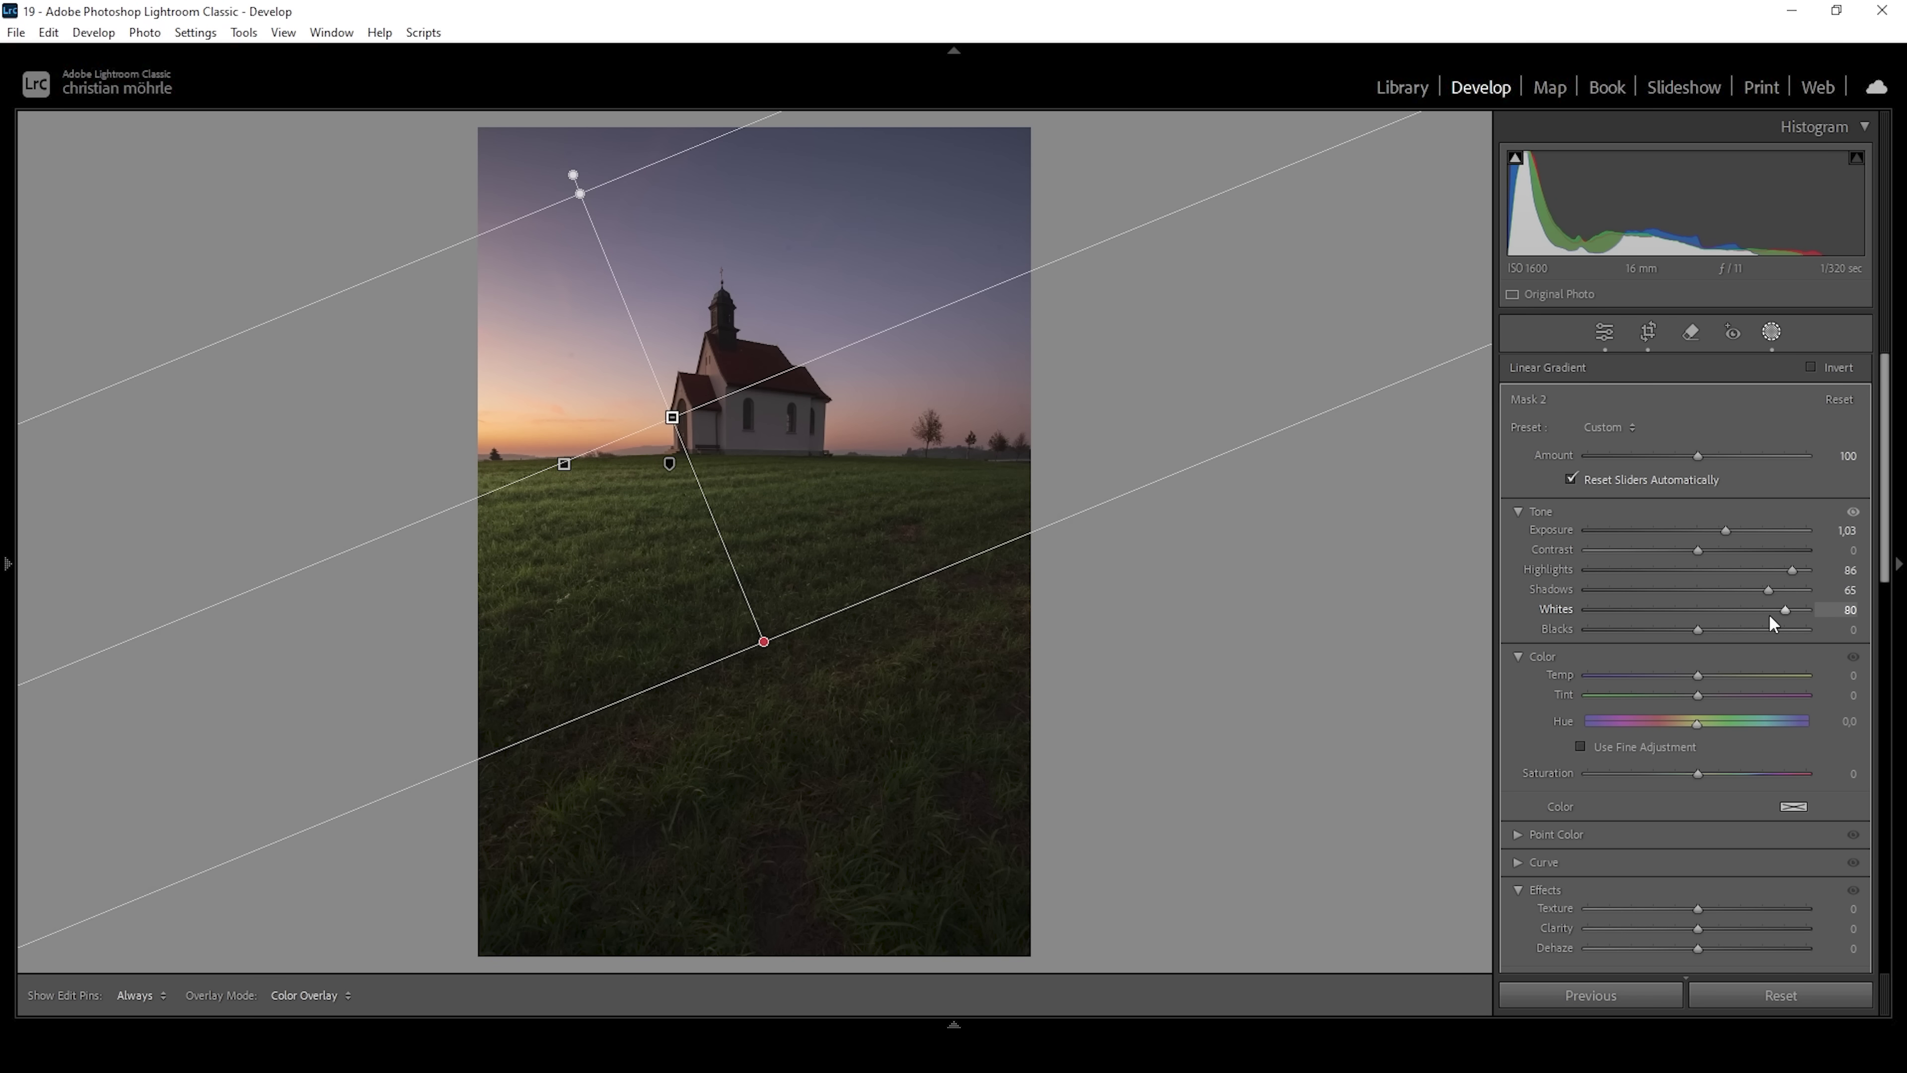
pyautogui.moveTo(1771, 623); pyautogui.dragTo(1770, 621)
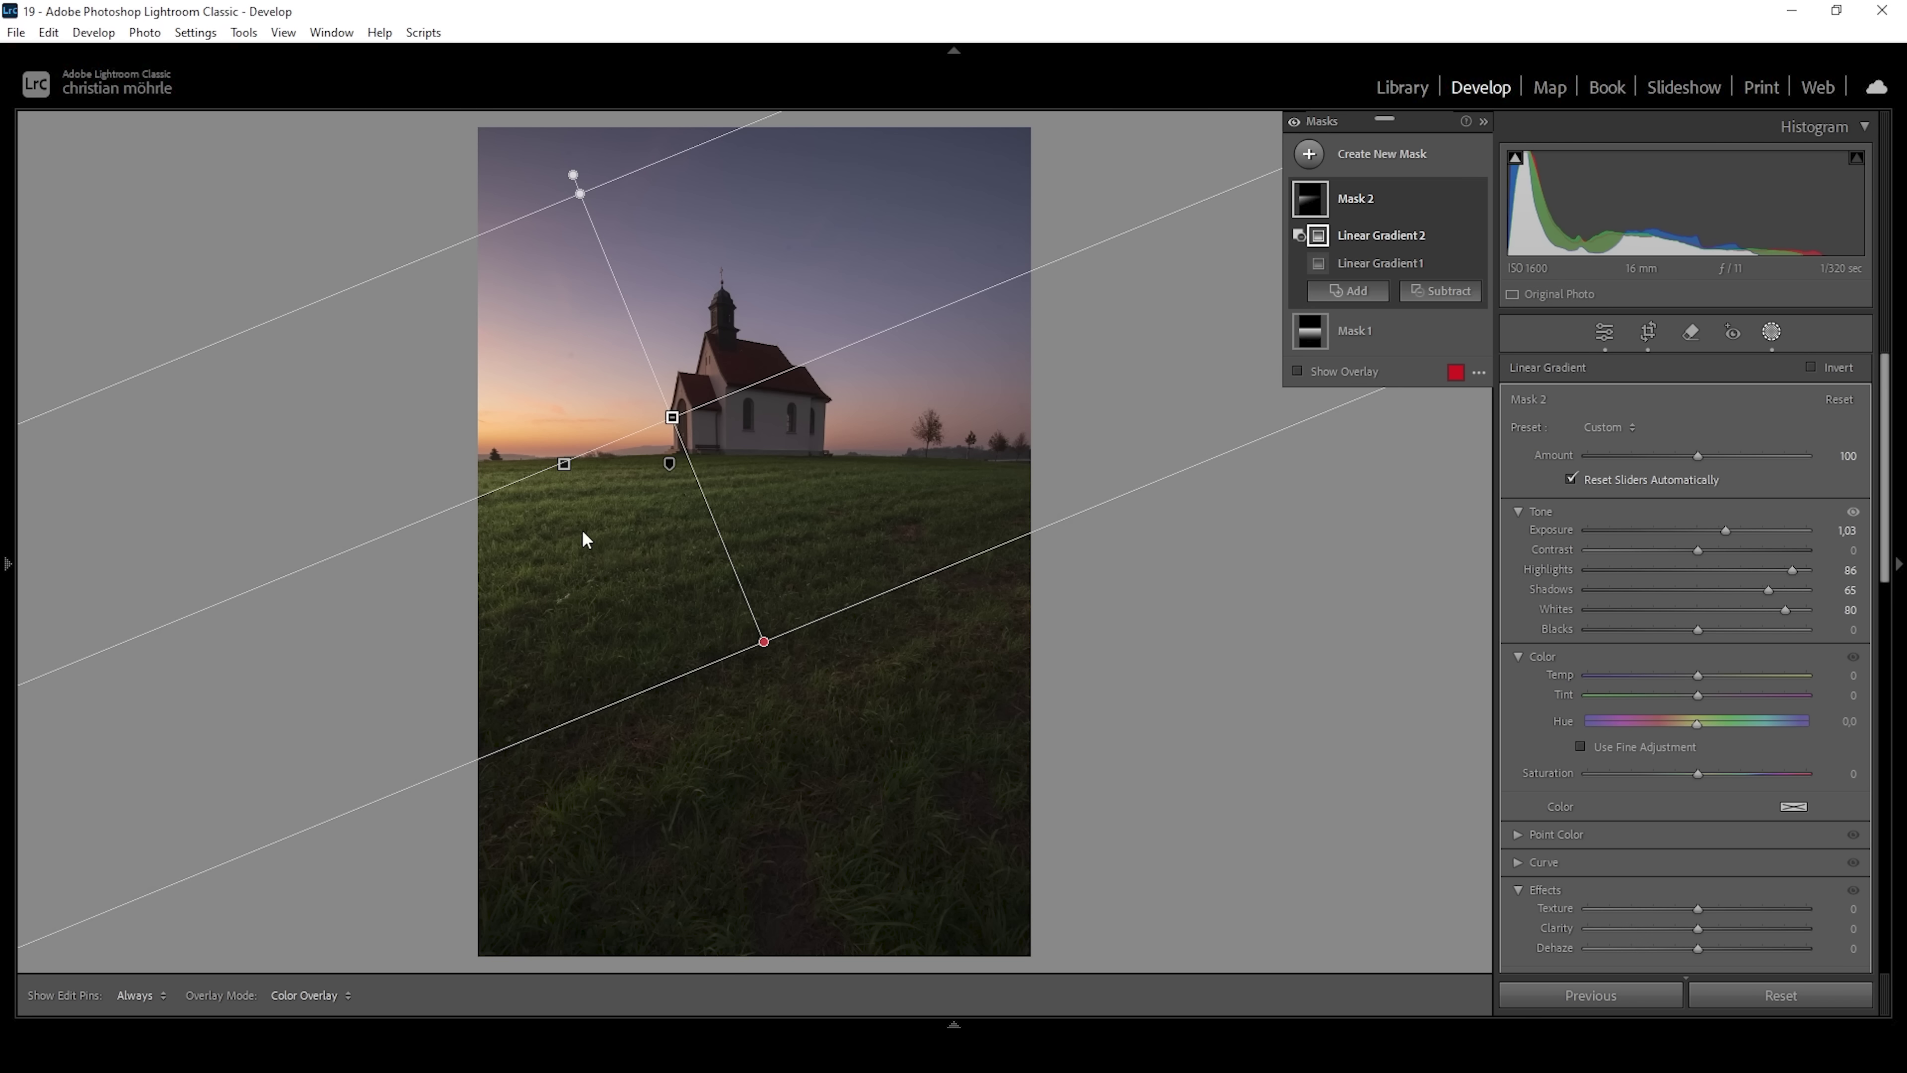
# Step: Warm the second meadow mask with Temp 41 and reduce its Saturation to -15
pyautogui.moveTo(1698, 676); pyautogui.dragTo(1725, 685)
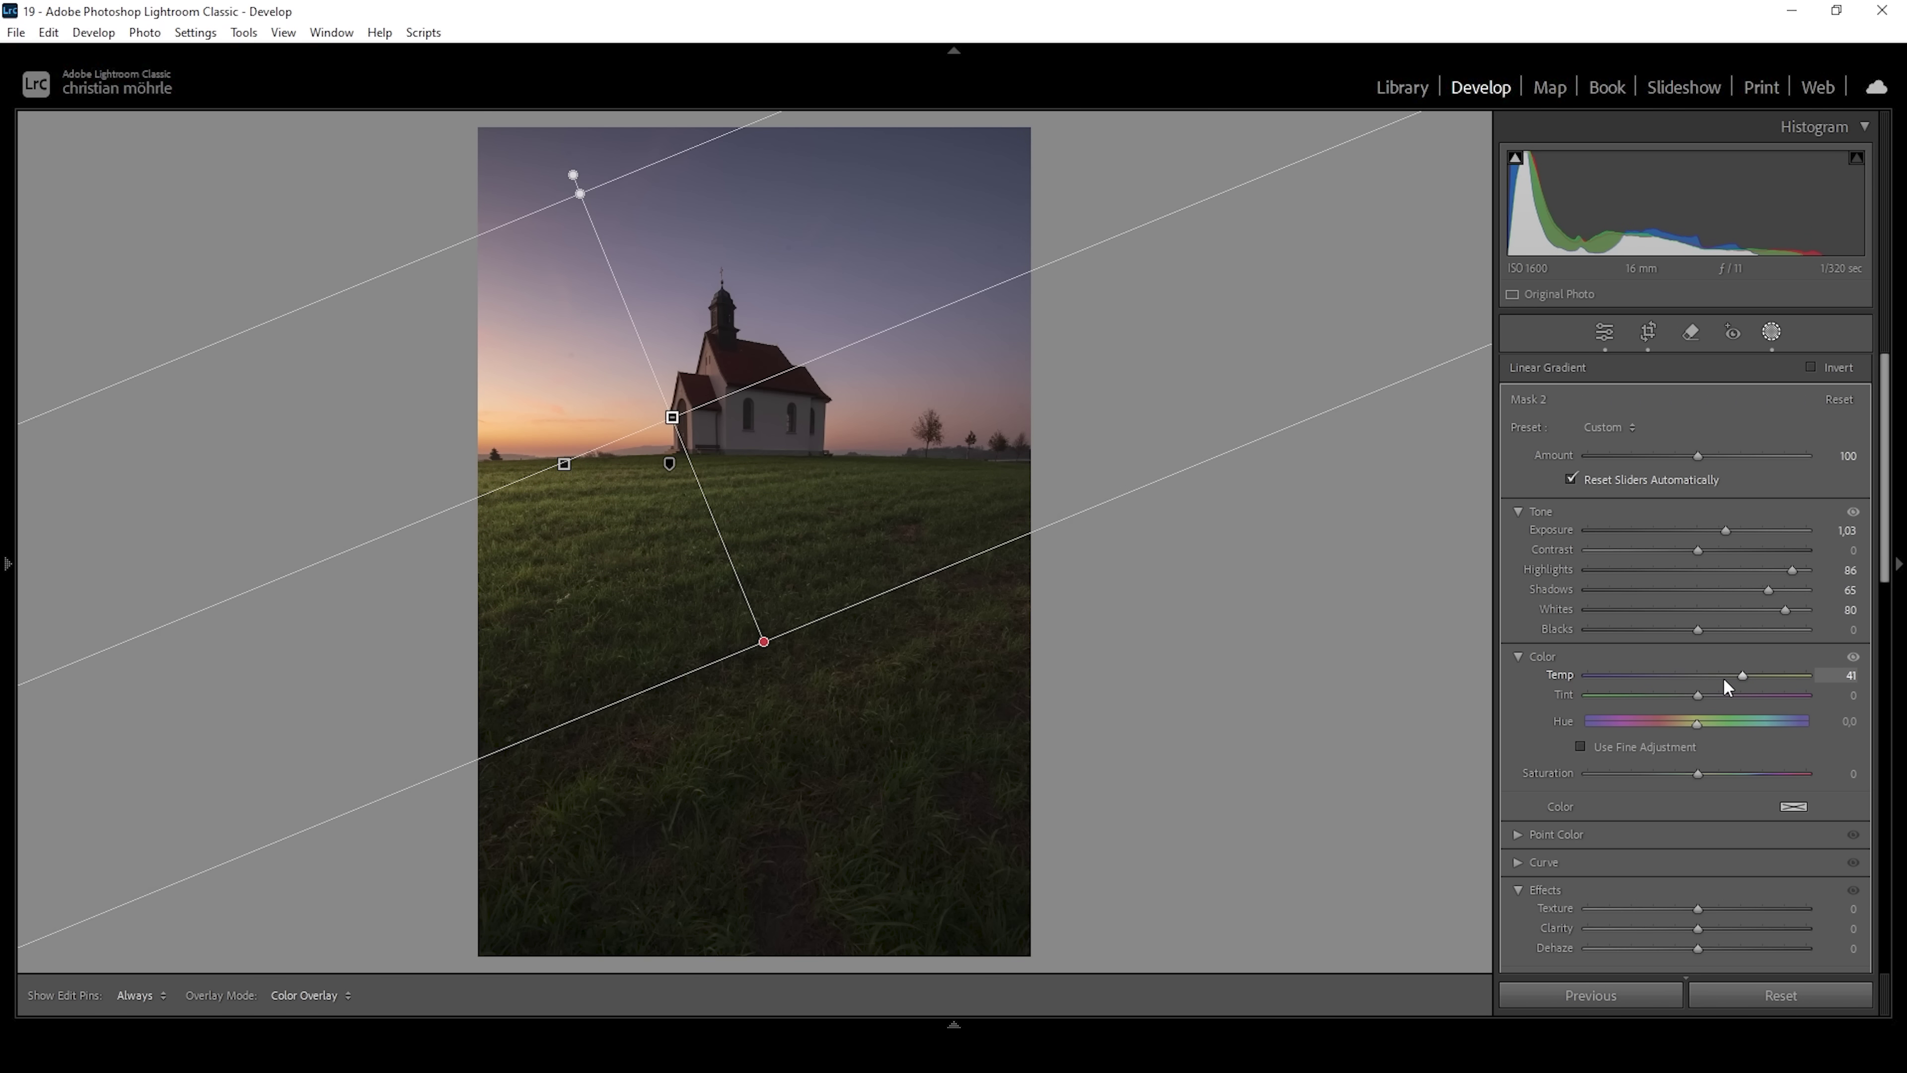
pyautogui.moveTo(1697, 775); pyautogui.dragTo(1682, 780)
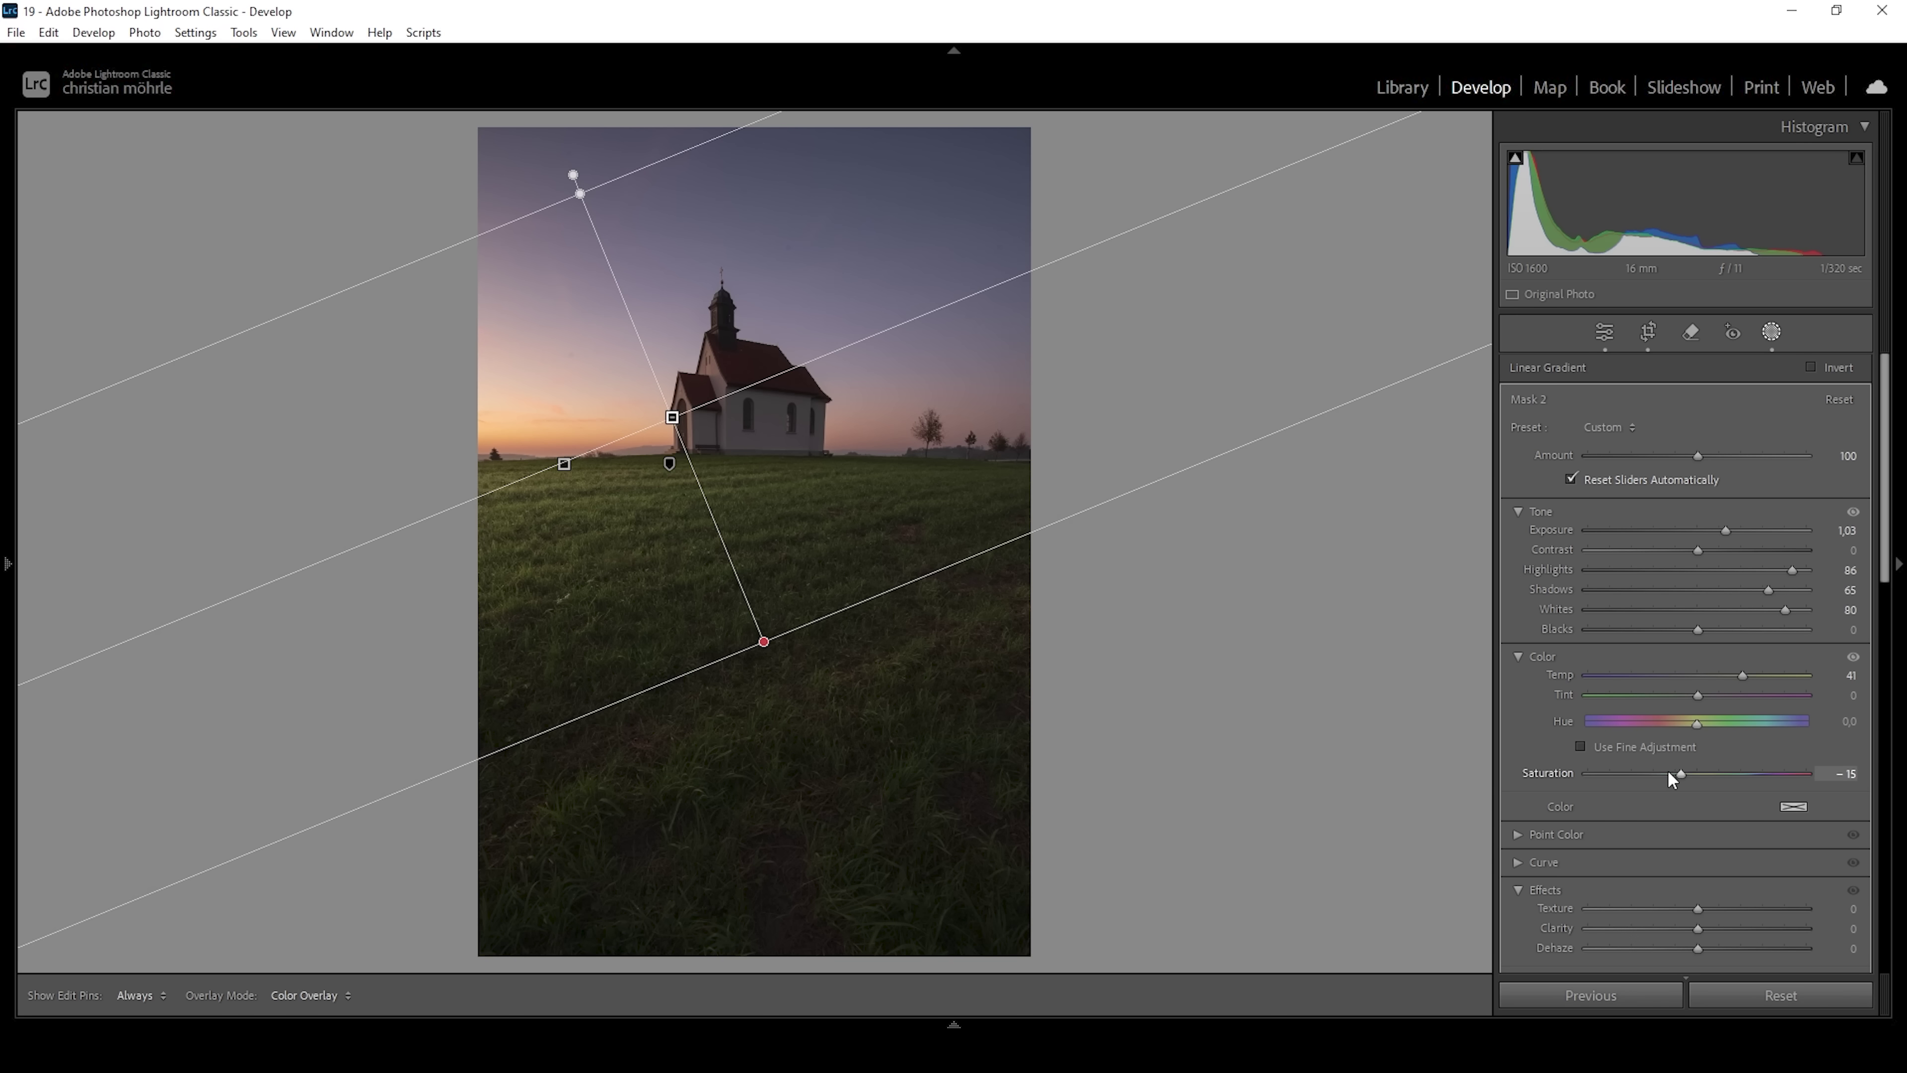
pyautogui.hotkey('shift', 'w')
# Step: Create a large, flat radial gradient mask over the sunset glow, centred on the horizon just outside the photo's edge
pyautogui.click(1311, 154)
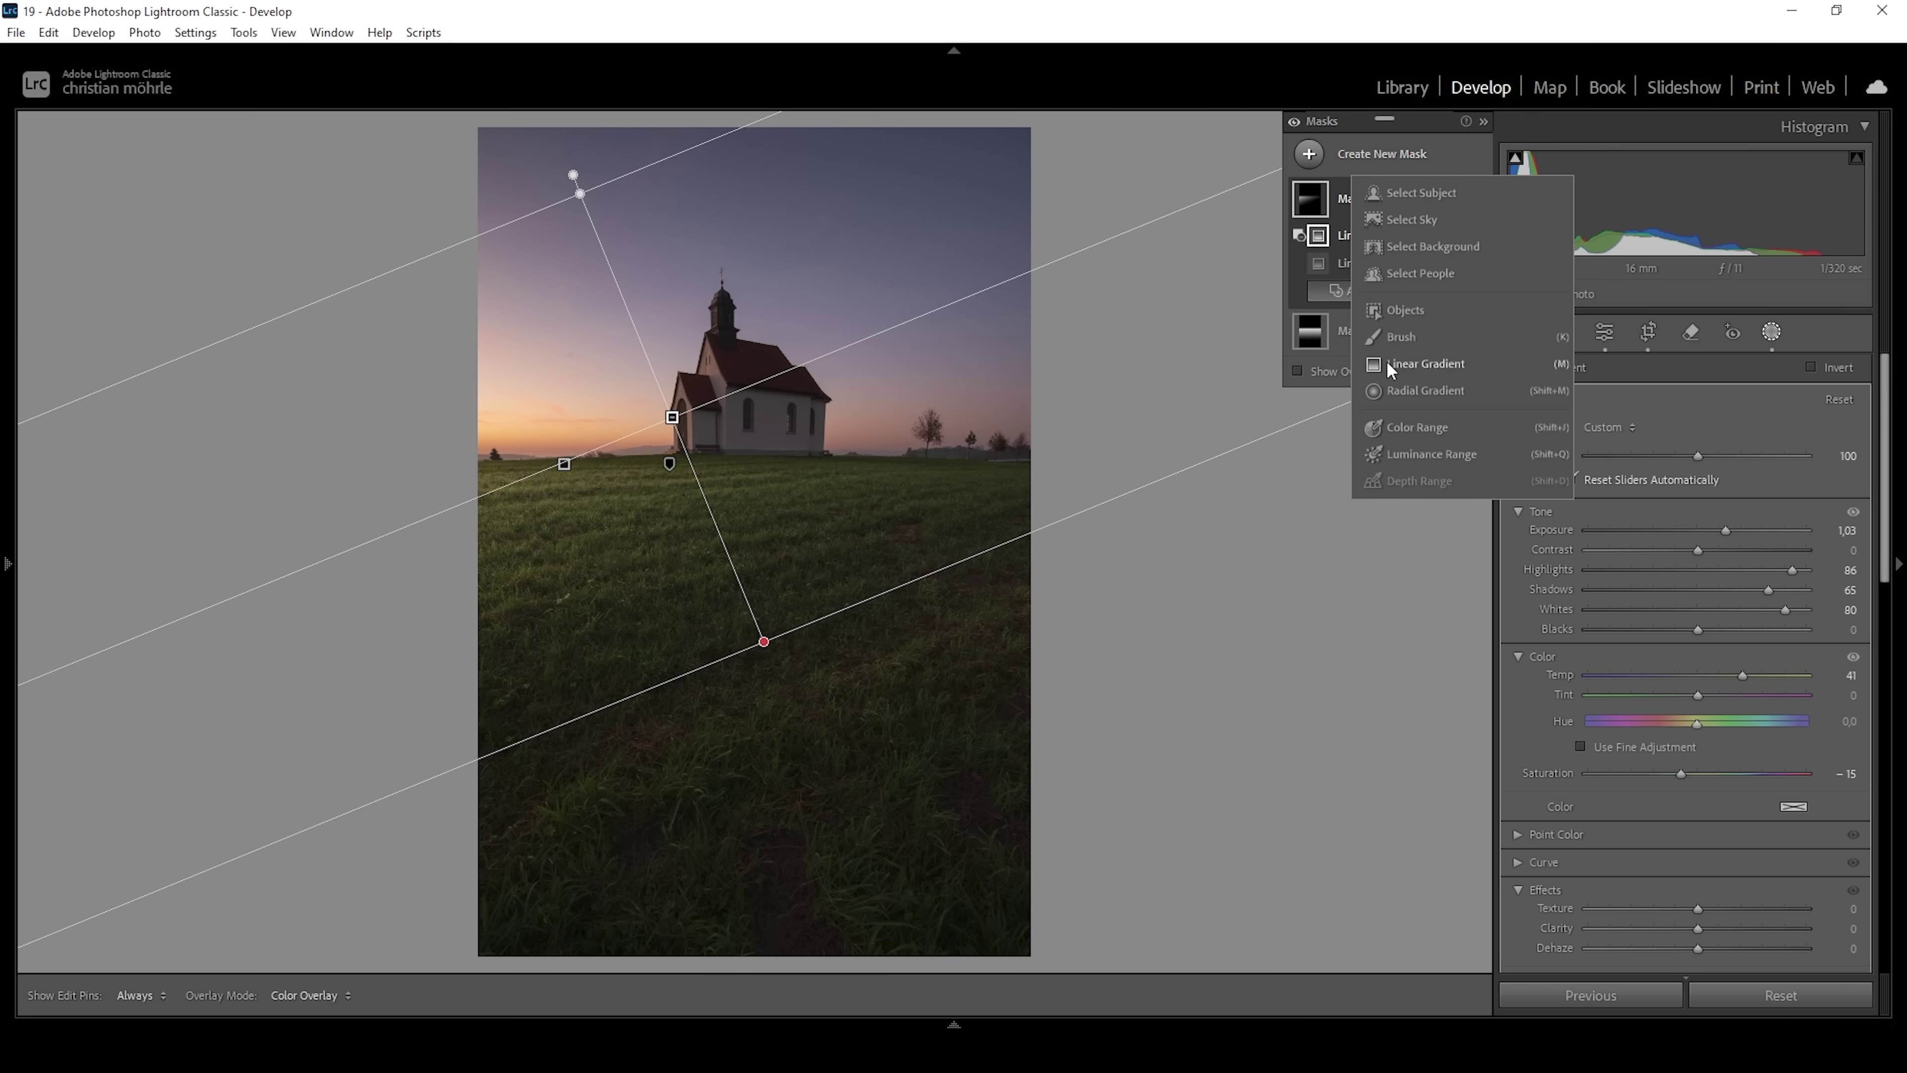
pyautogui.click(1423, 391)
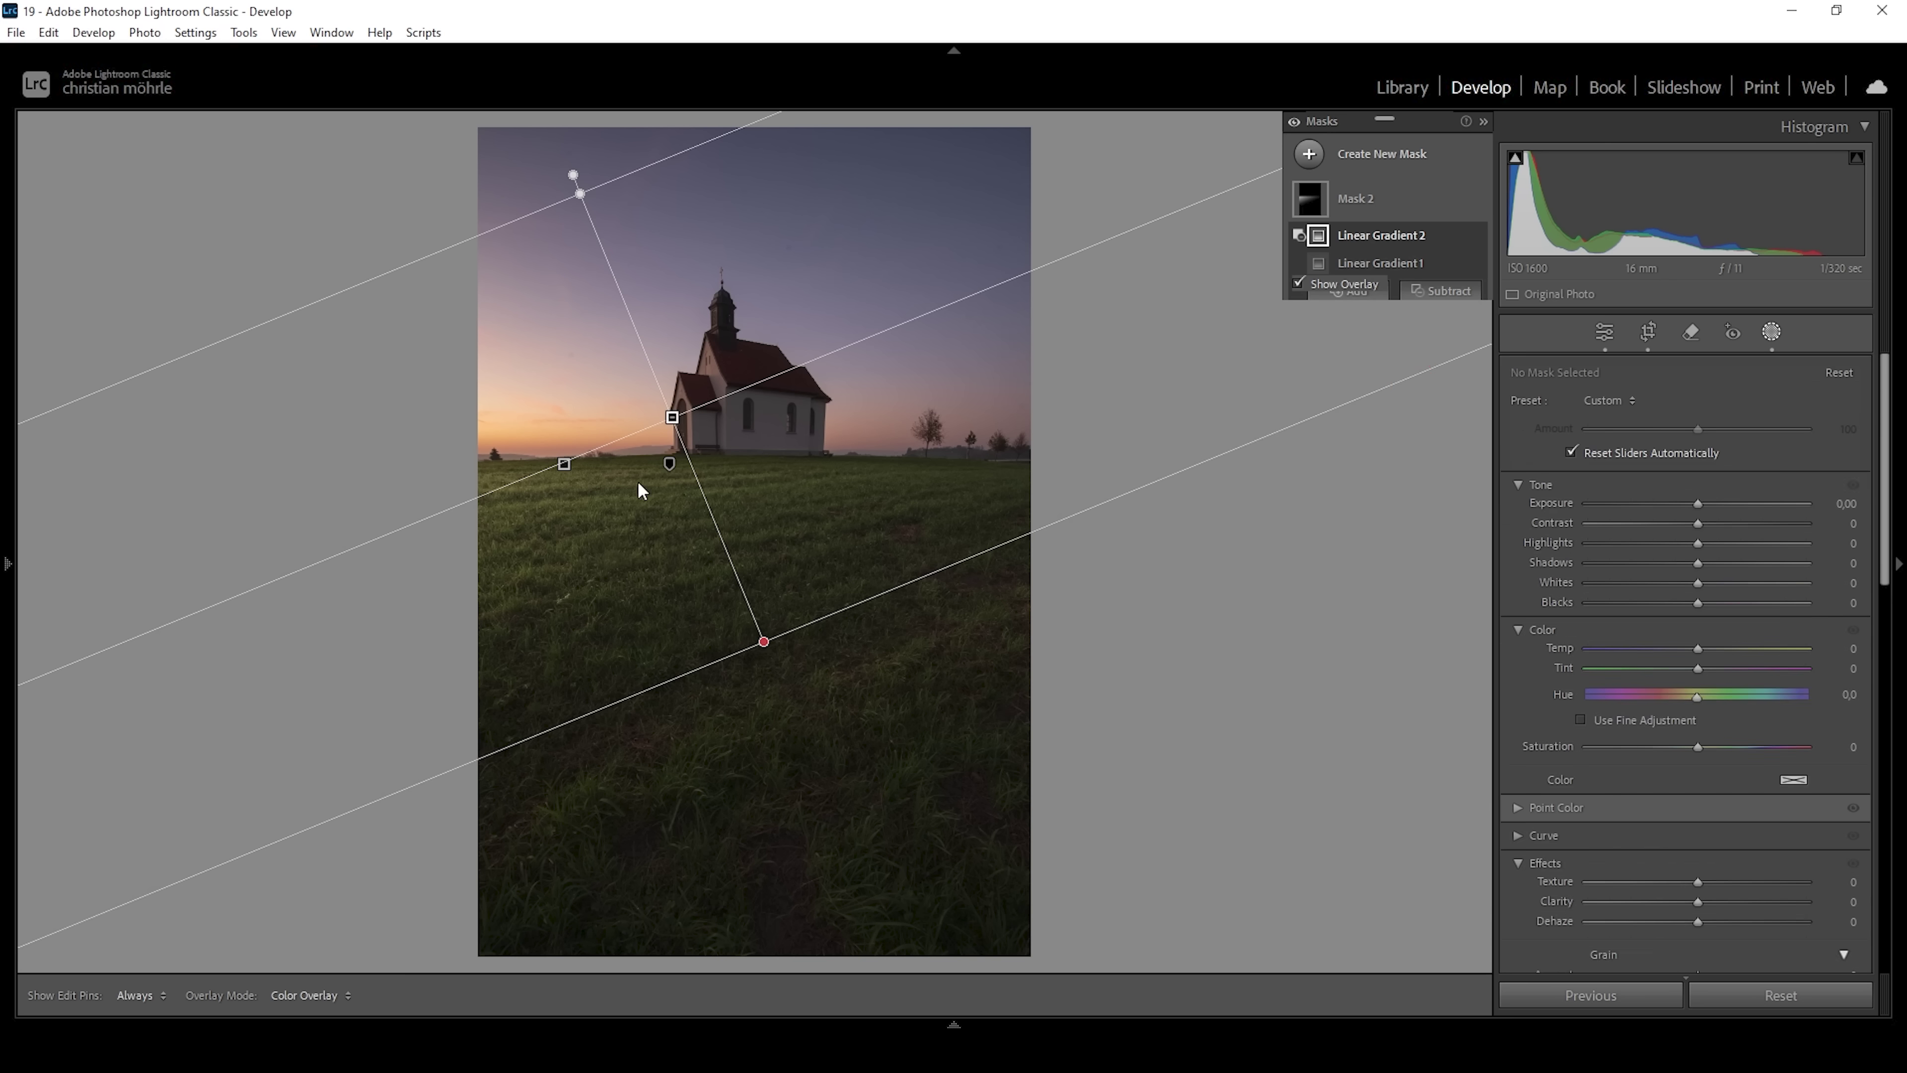
pyautogui.moveTo(552, 457); pyautogui.dragTo(924, 598)
pyautogui.moveTo(554, 458); pyautogui.dragTo(456, 441)
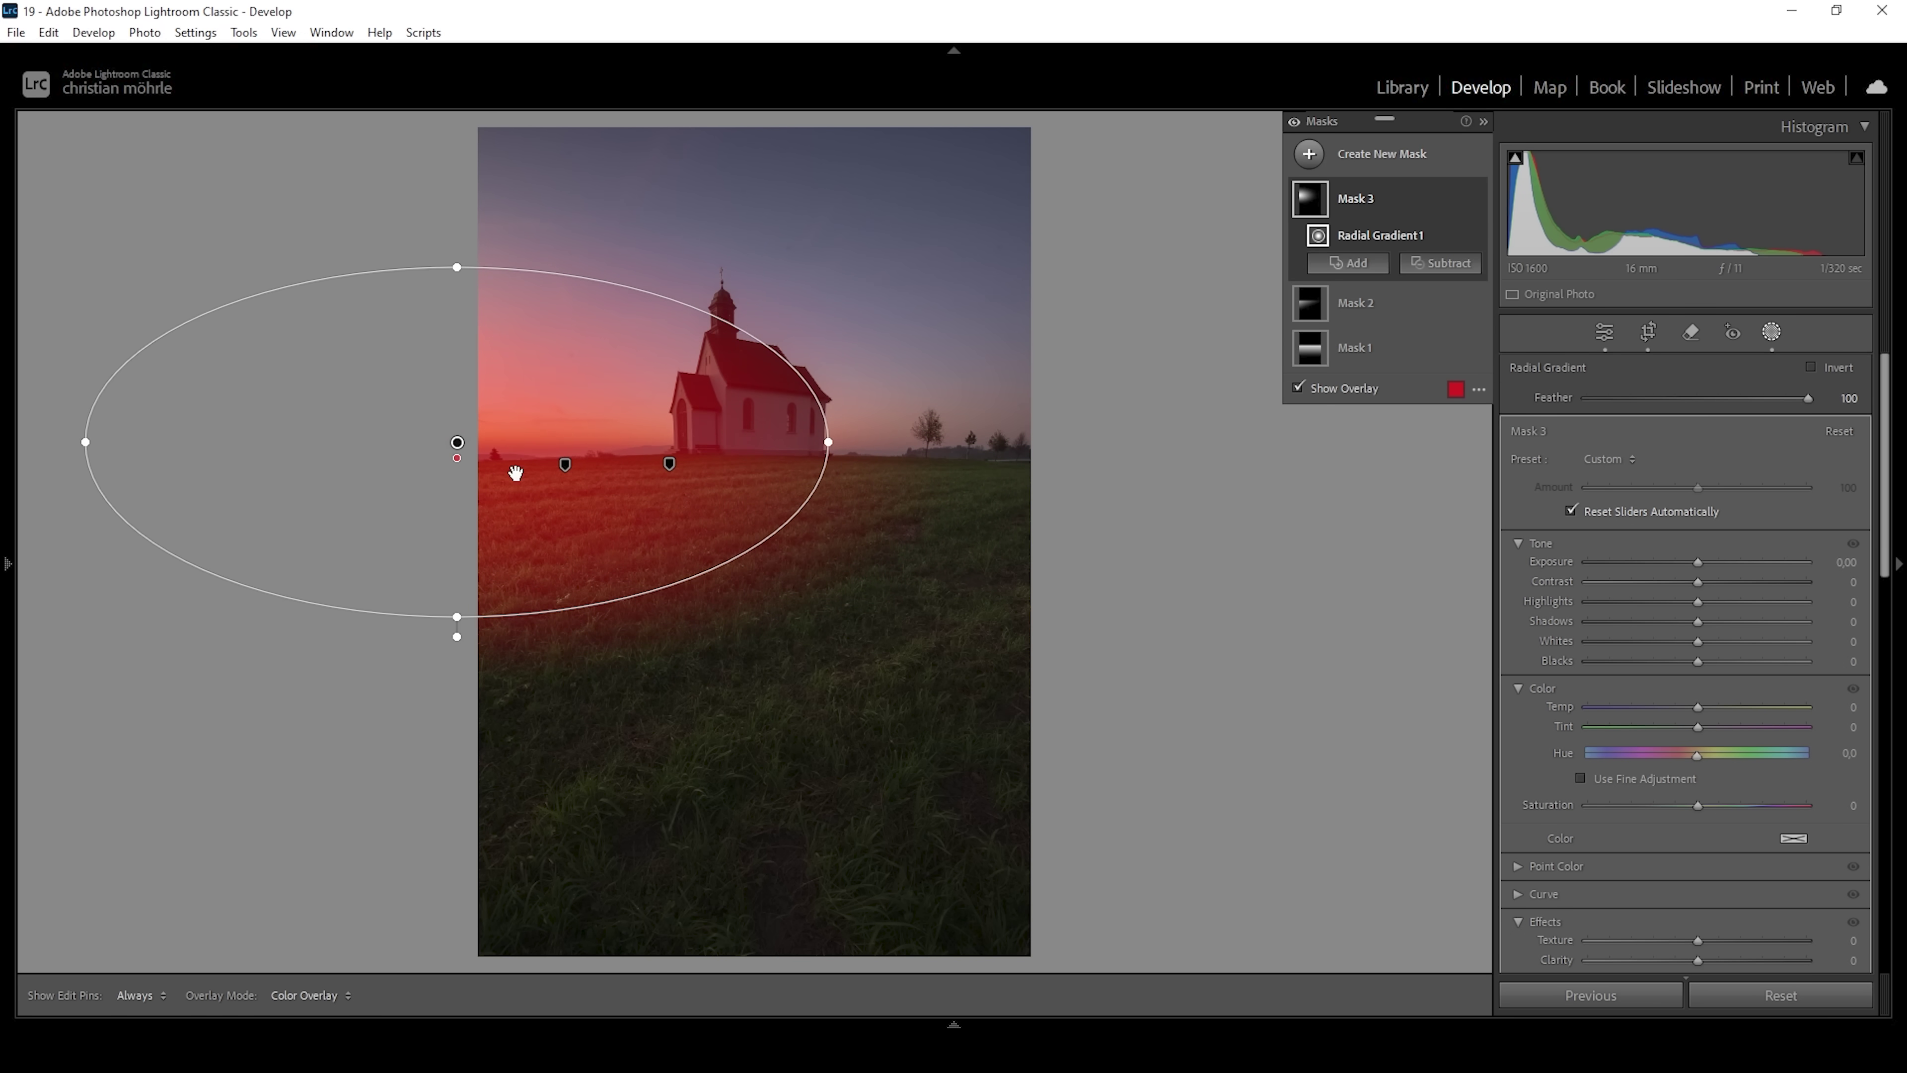
pyautogui.moveTo(828, 442); pyautogui.dragTo(842, 435)
# Step: Set the sunset radial mask's Exposure to 0.23, Blacks to 7, Dehaze to -10 and Temp to 7
pyautogui.moveTo(1702, 562); pyautogui.dragTo(1710, 563)
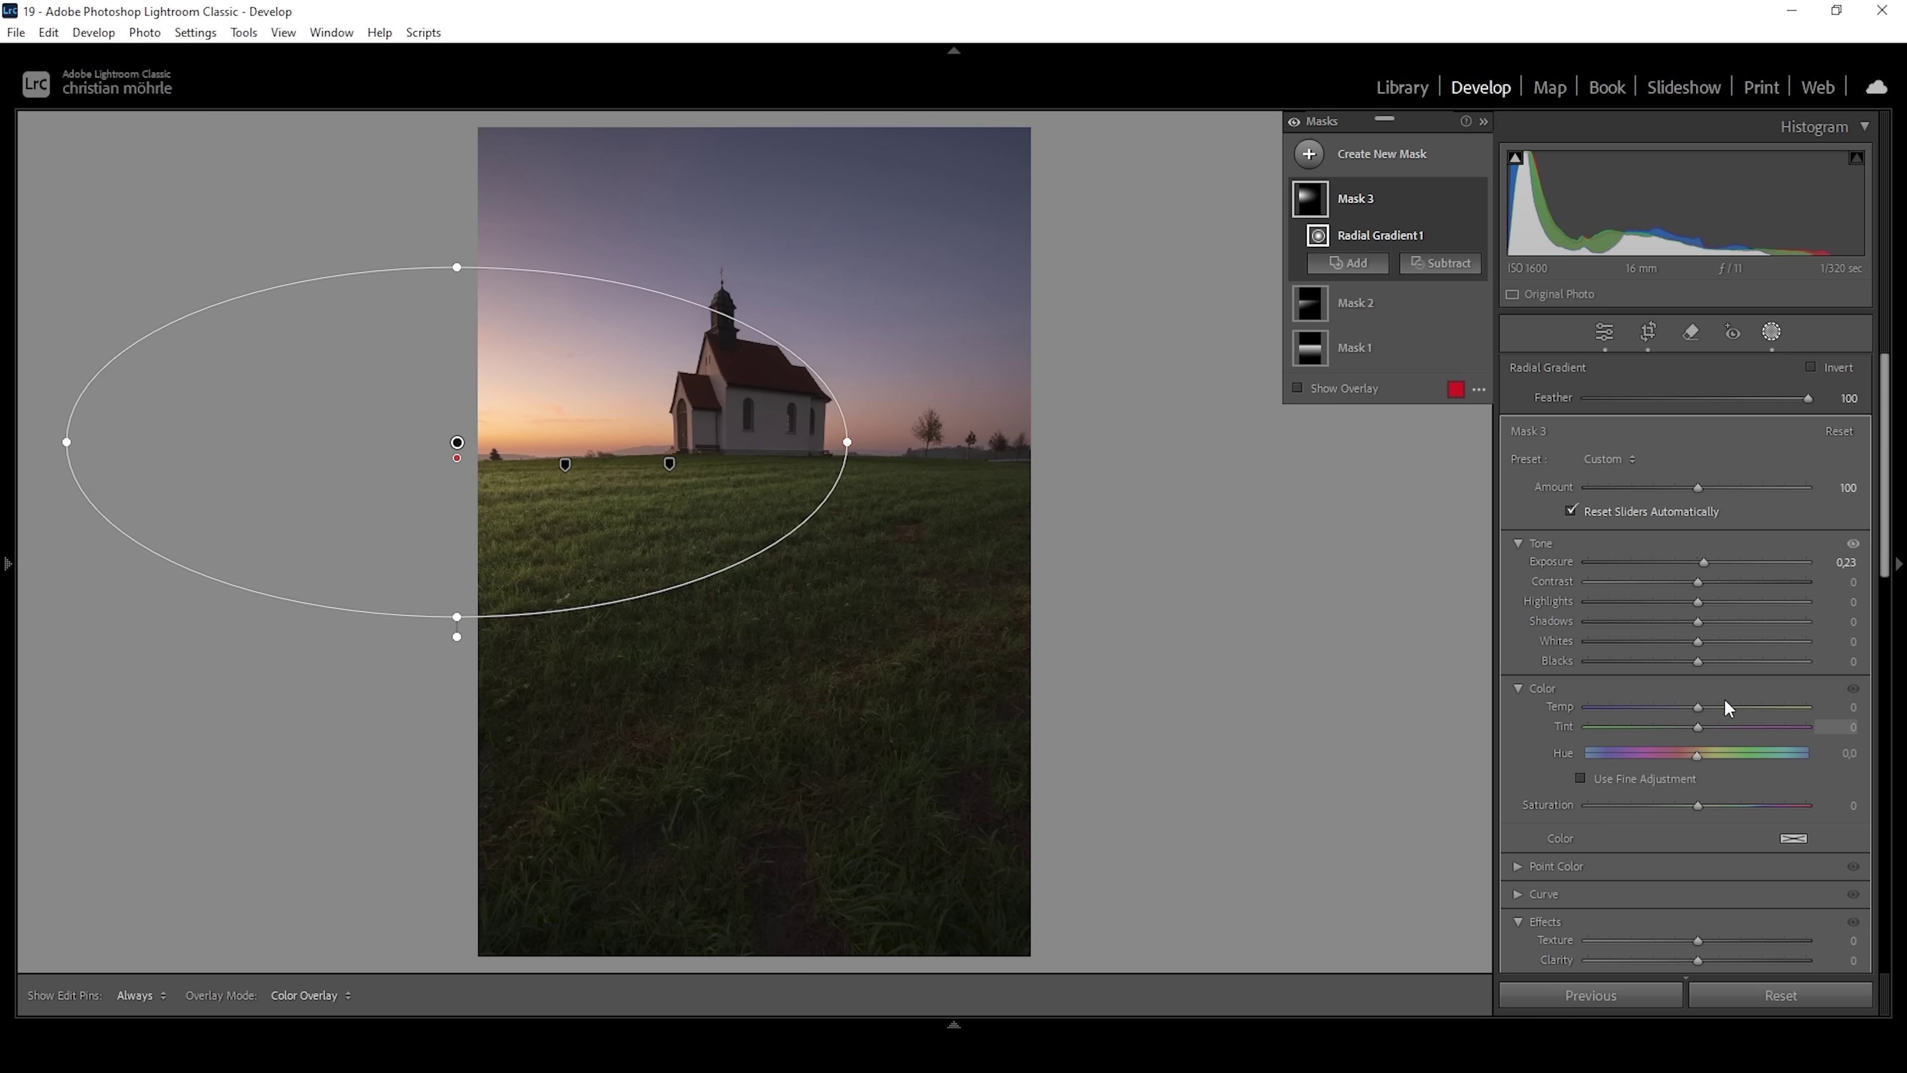
pyautogui.click(1698, 661)
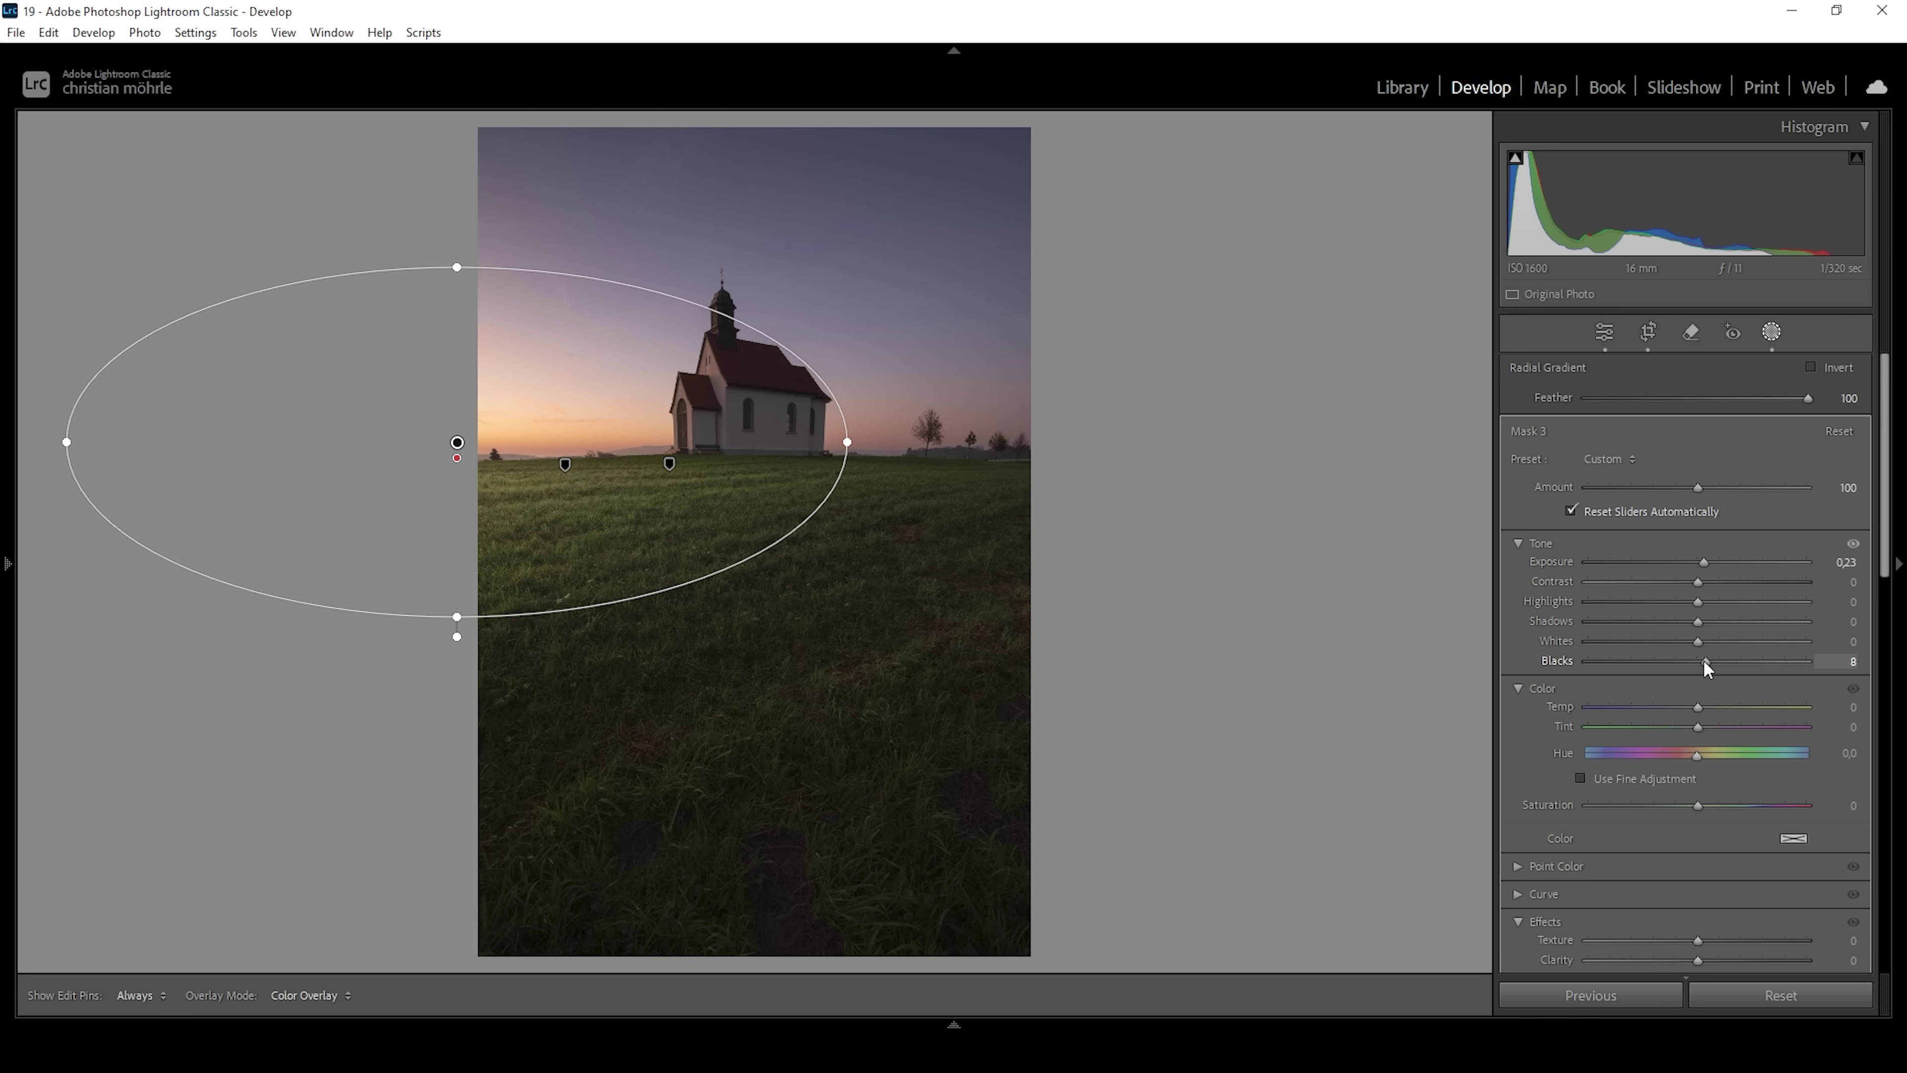
pyautogui.scroll(-3, 1780, 807)
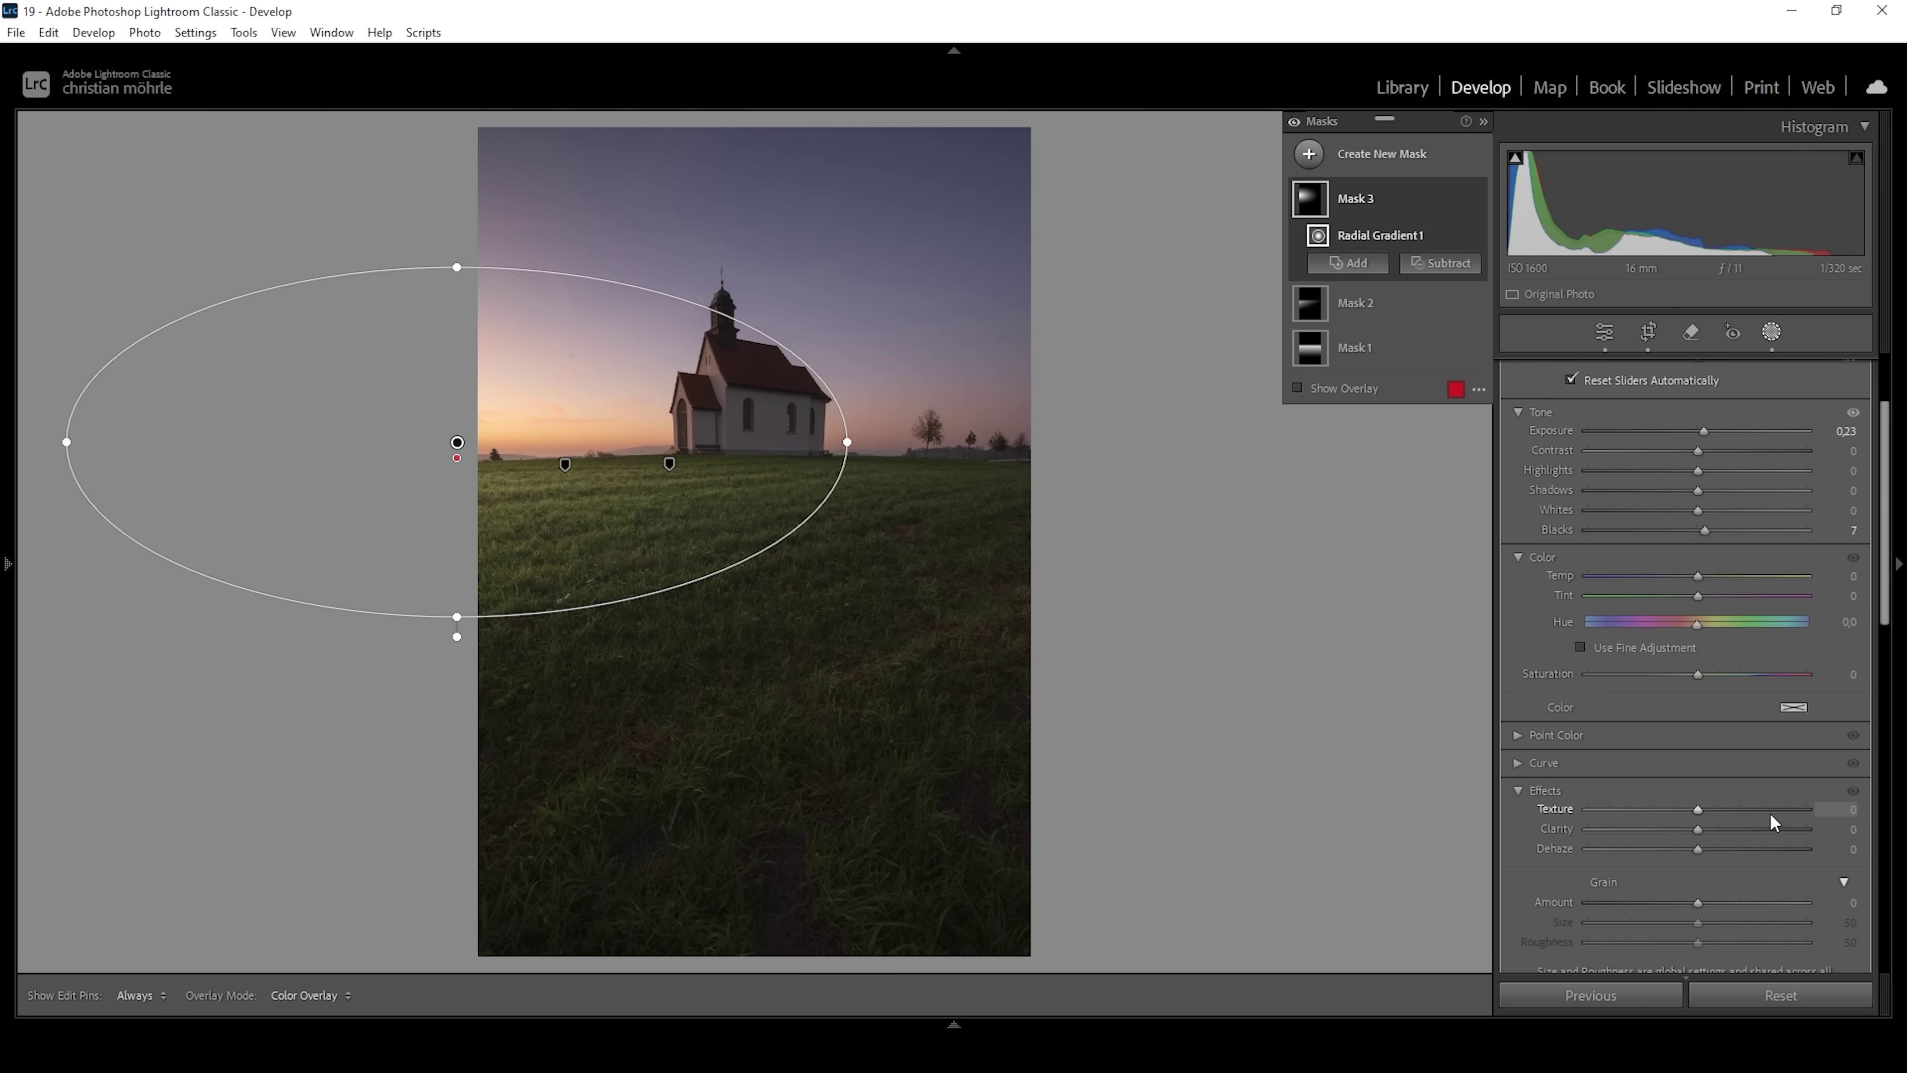
pyautogui.click(1694, 850)
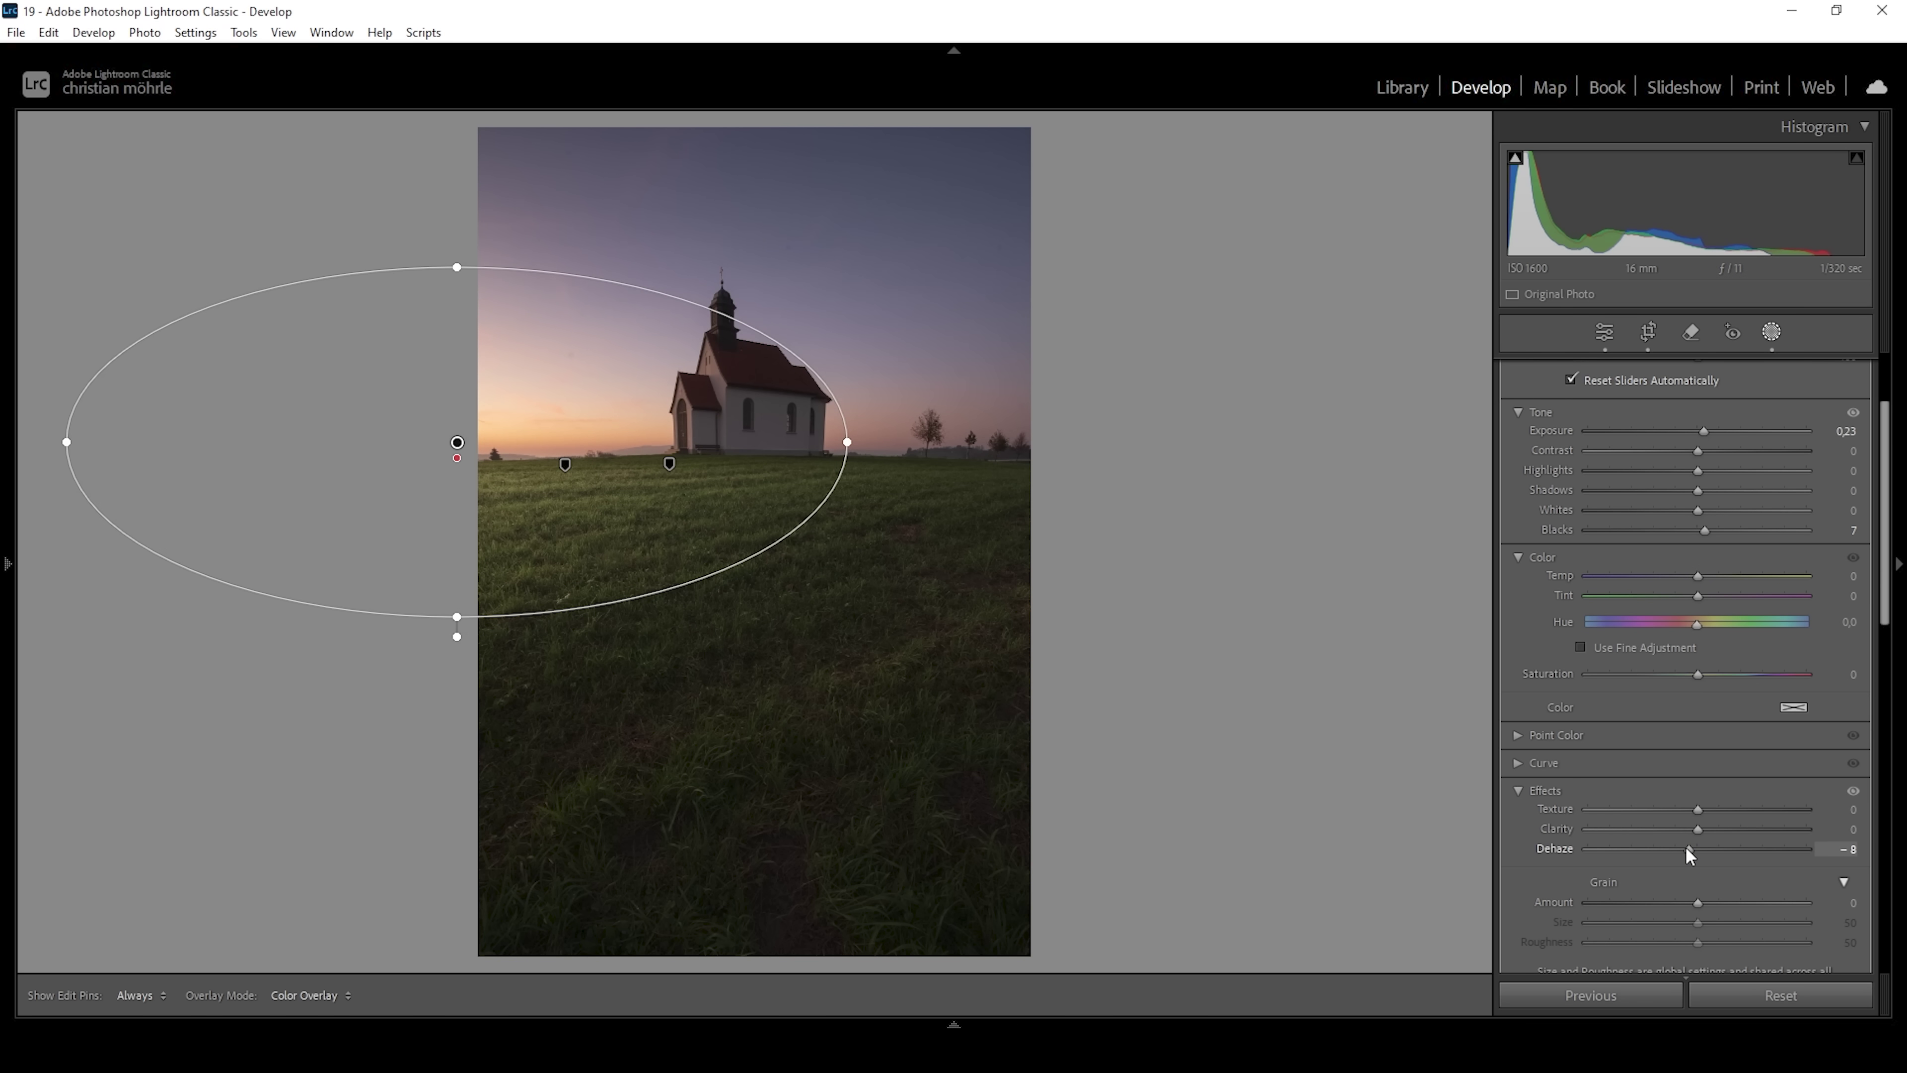
pyautogui.moveTo(1685, 849); pyautogui.dragTo(1681, 847)
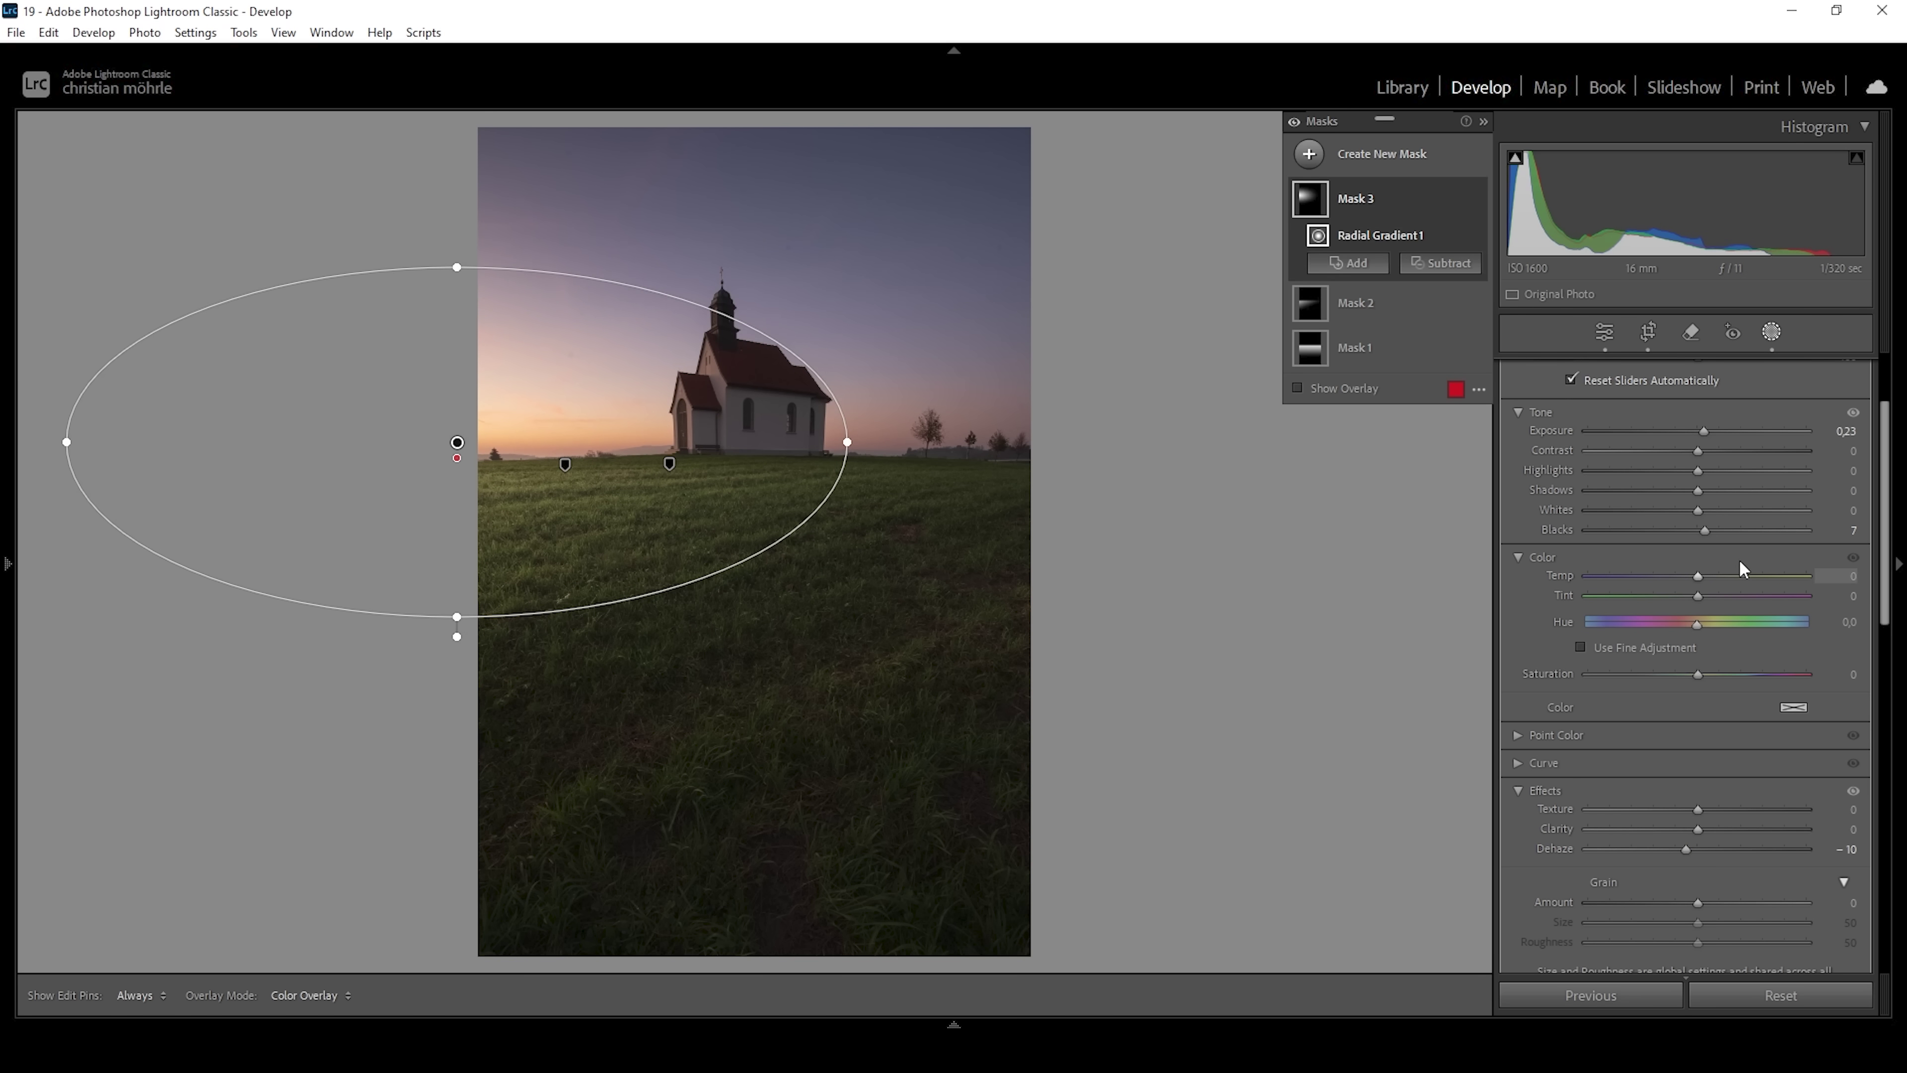
pyautogui.click(1697, 574)
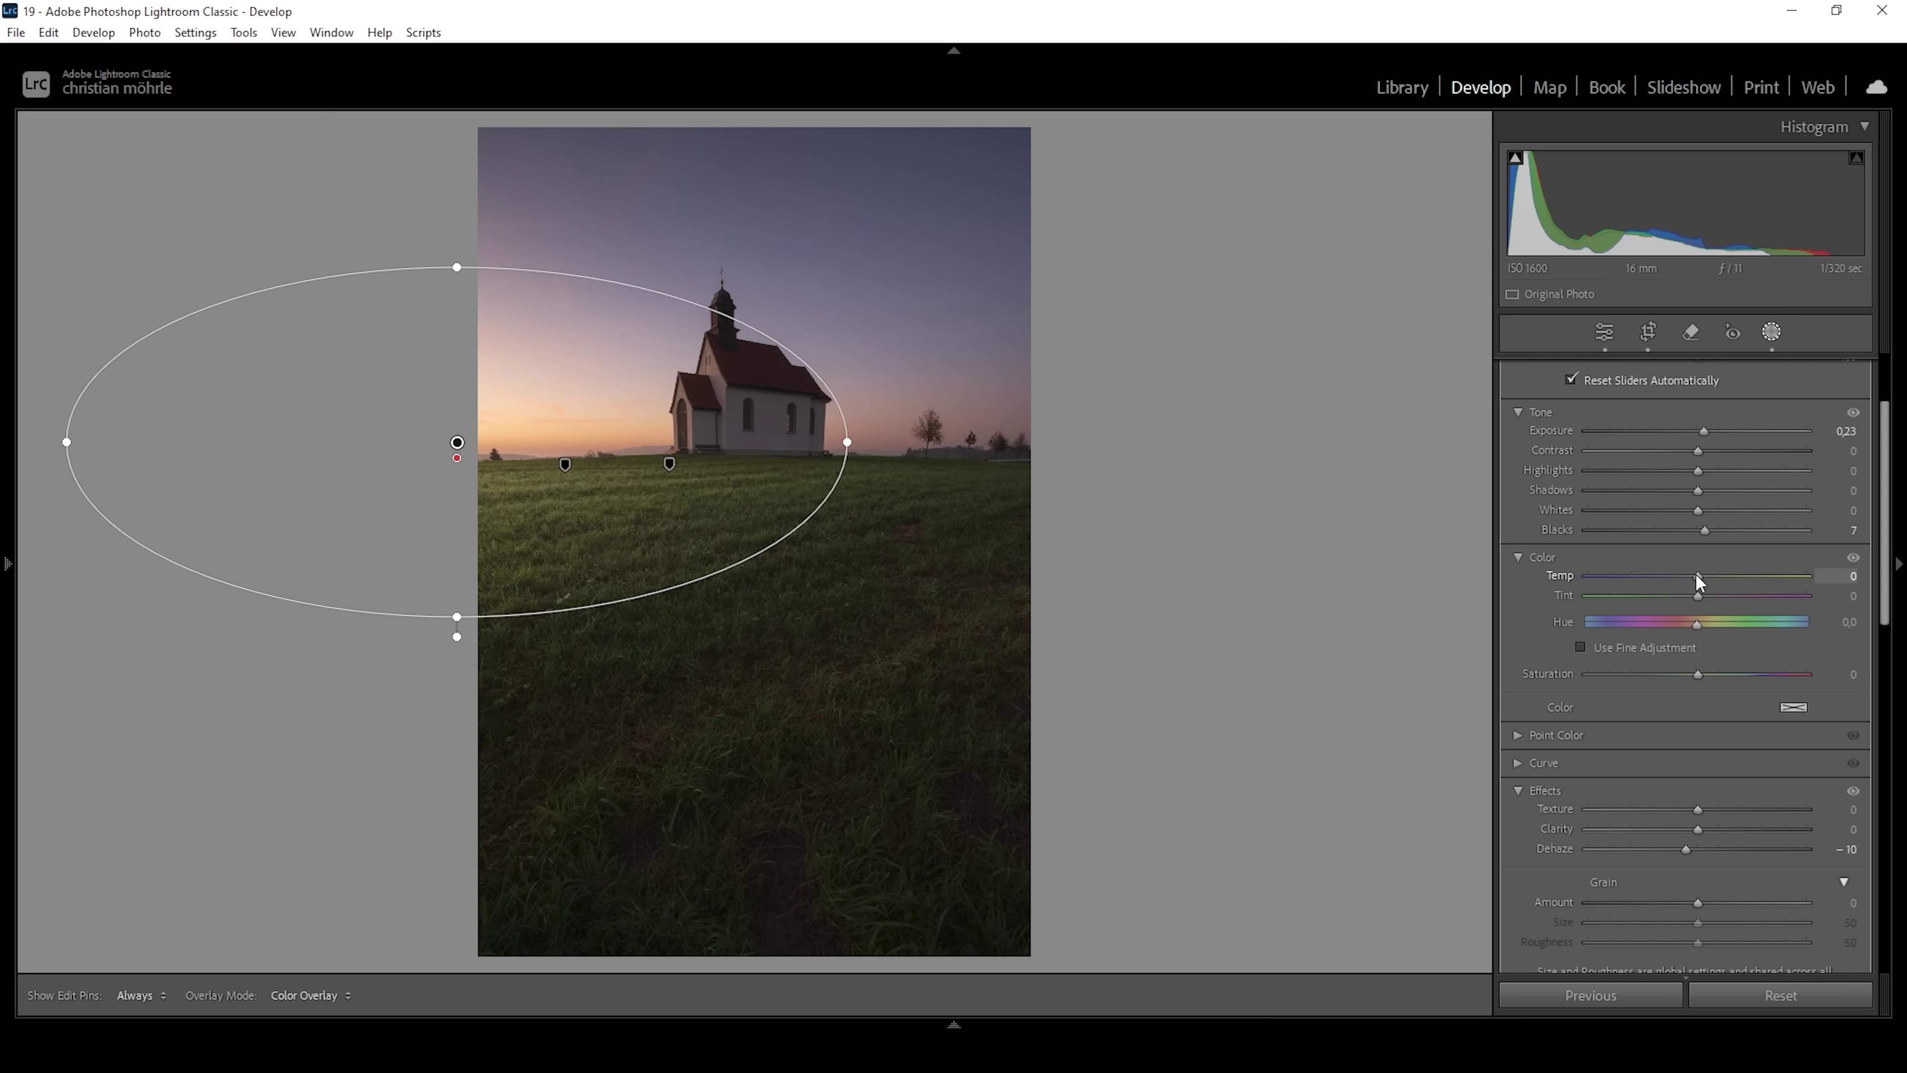
pyautogui.moveTo(1714, 574); pyautogui.dragTo(1714, 575)
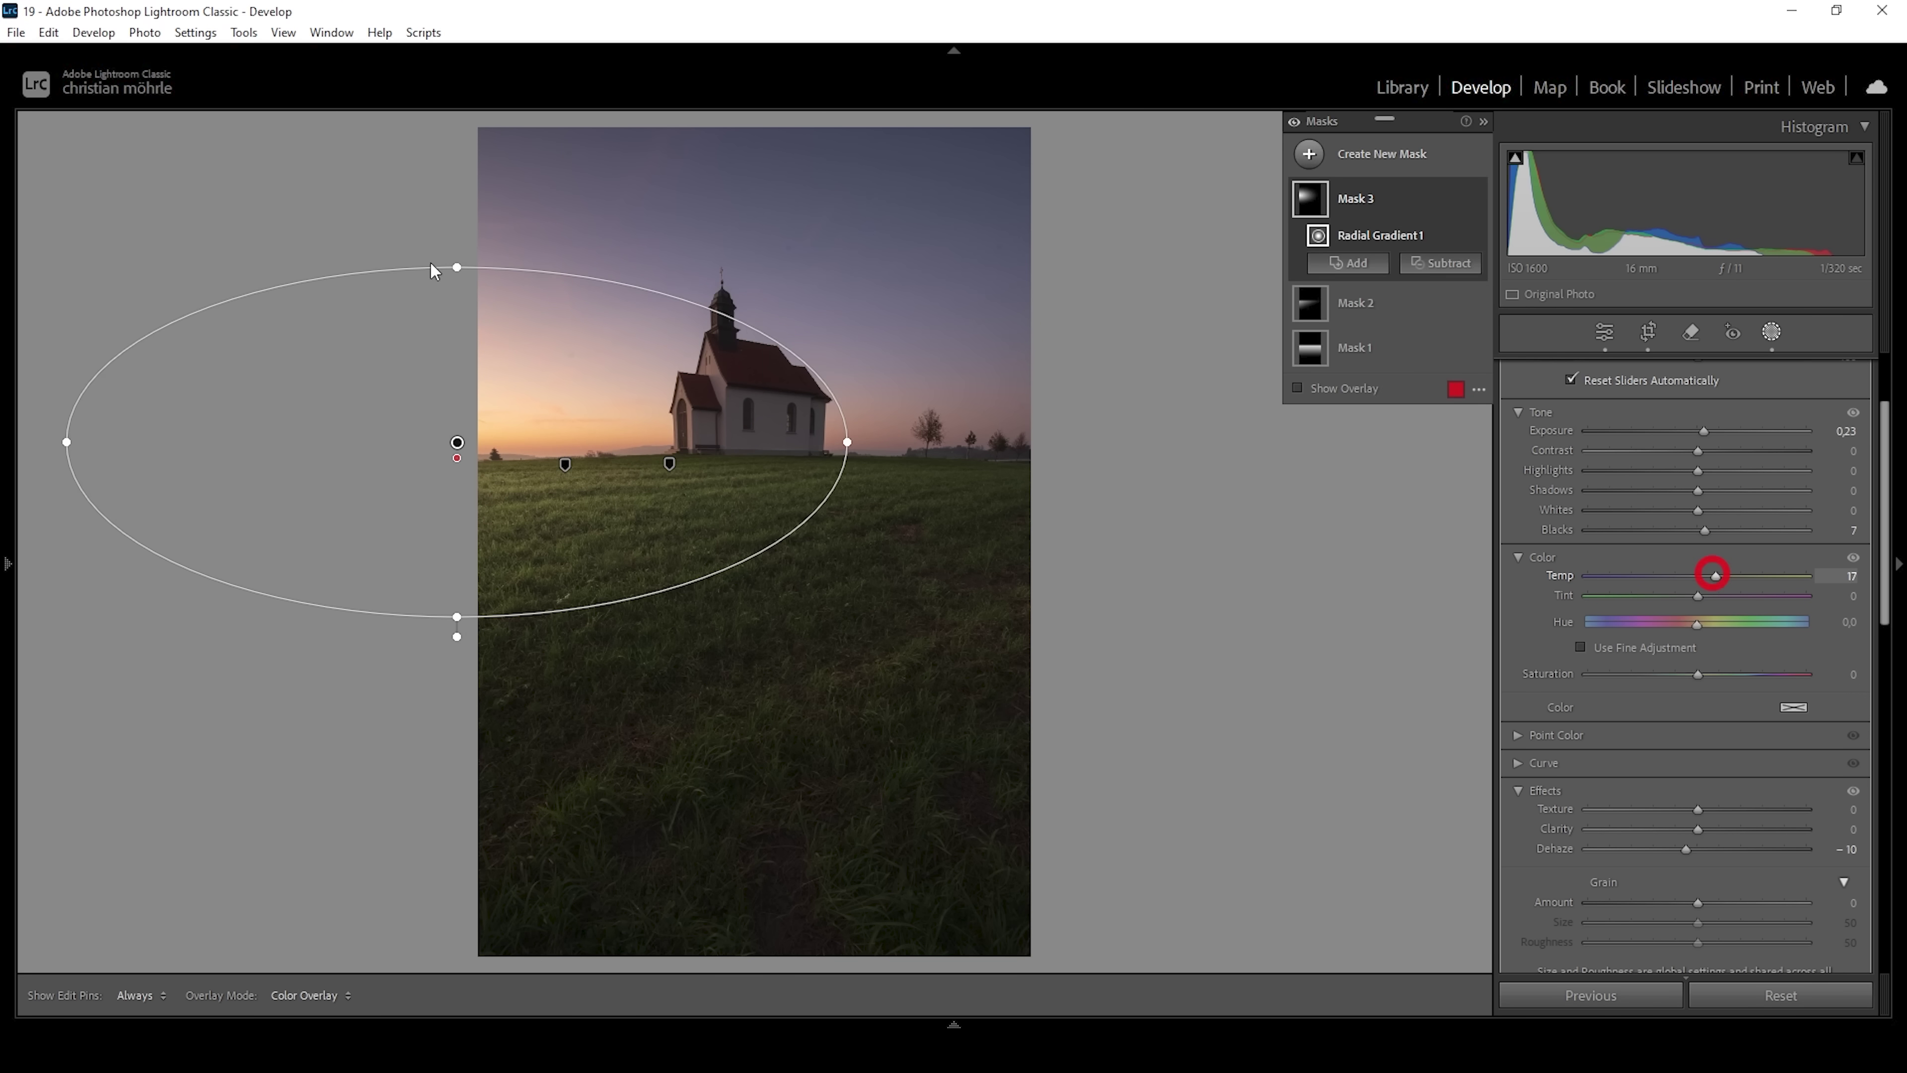
pyautogui.moveTo(1714, 575); pyautogui.dragTo(1702, 575)
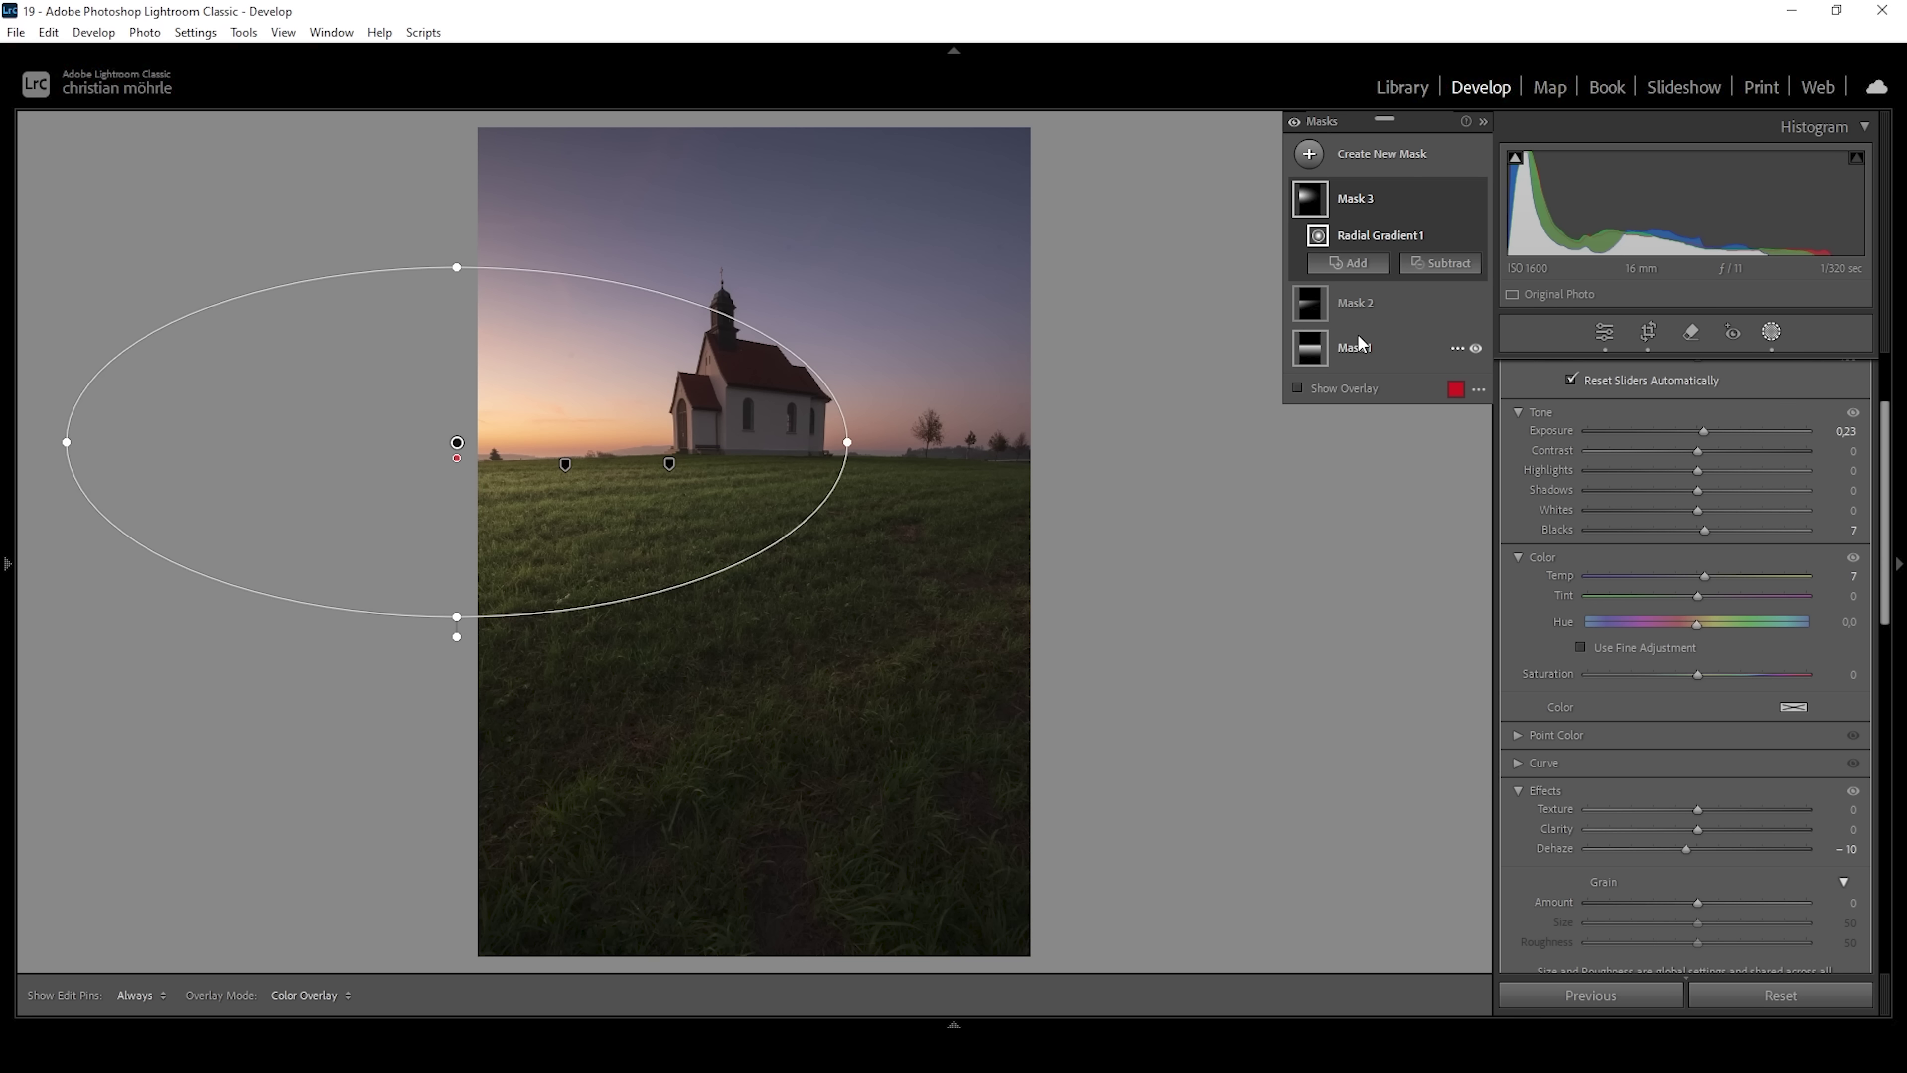
# Step: Create a luminance range mask sampled from the chapel's bright wall and intersect it with Select Subject
pyautogui.click(1309, 154)
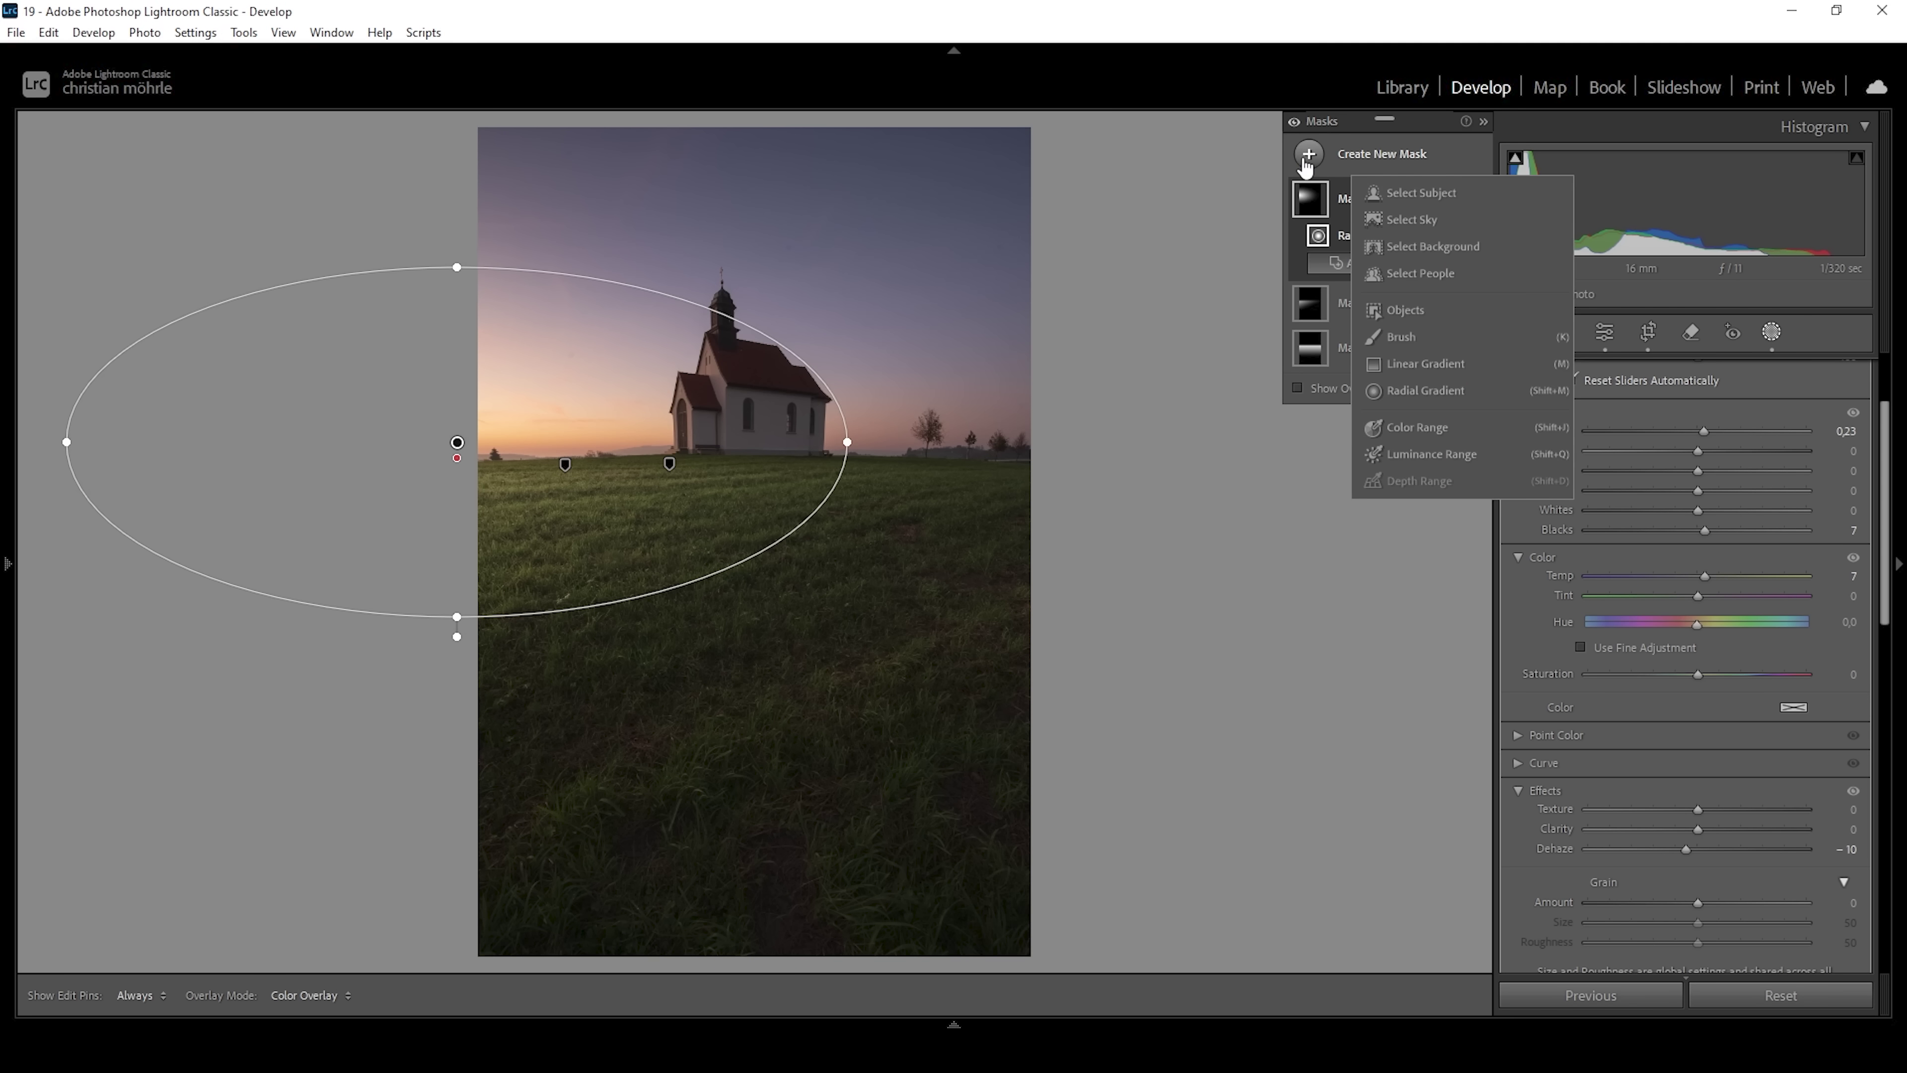
pyautogui.click(1431, 453)
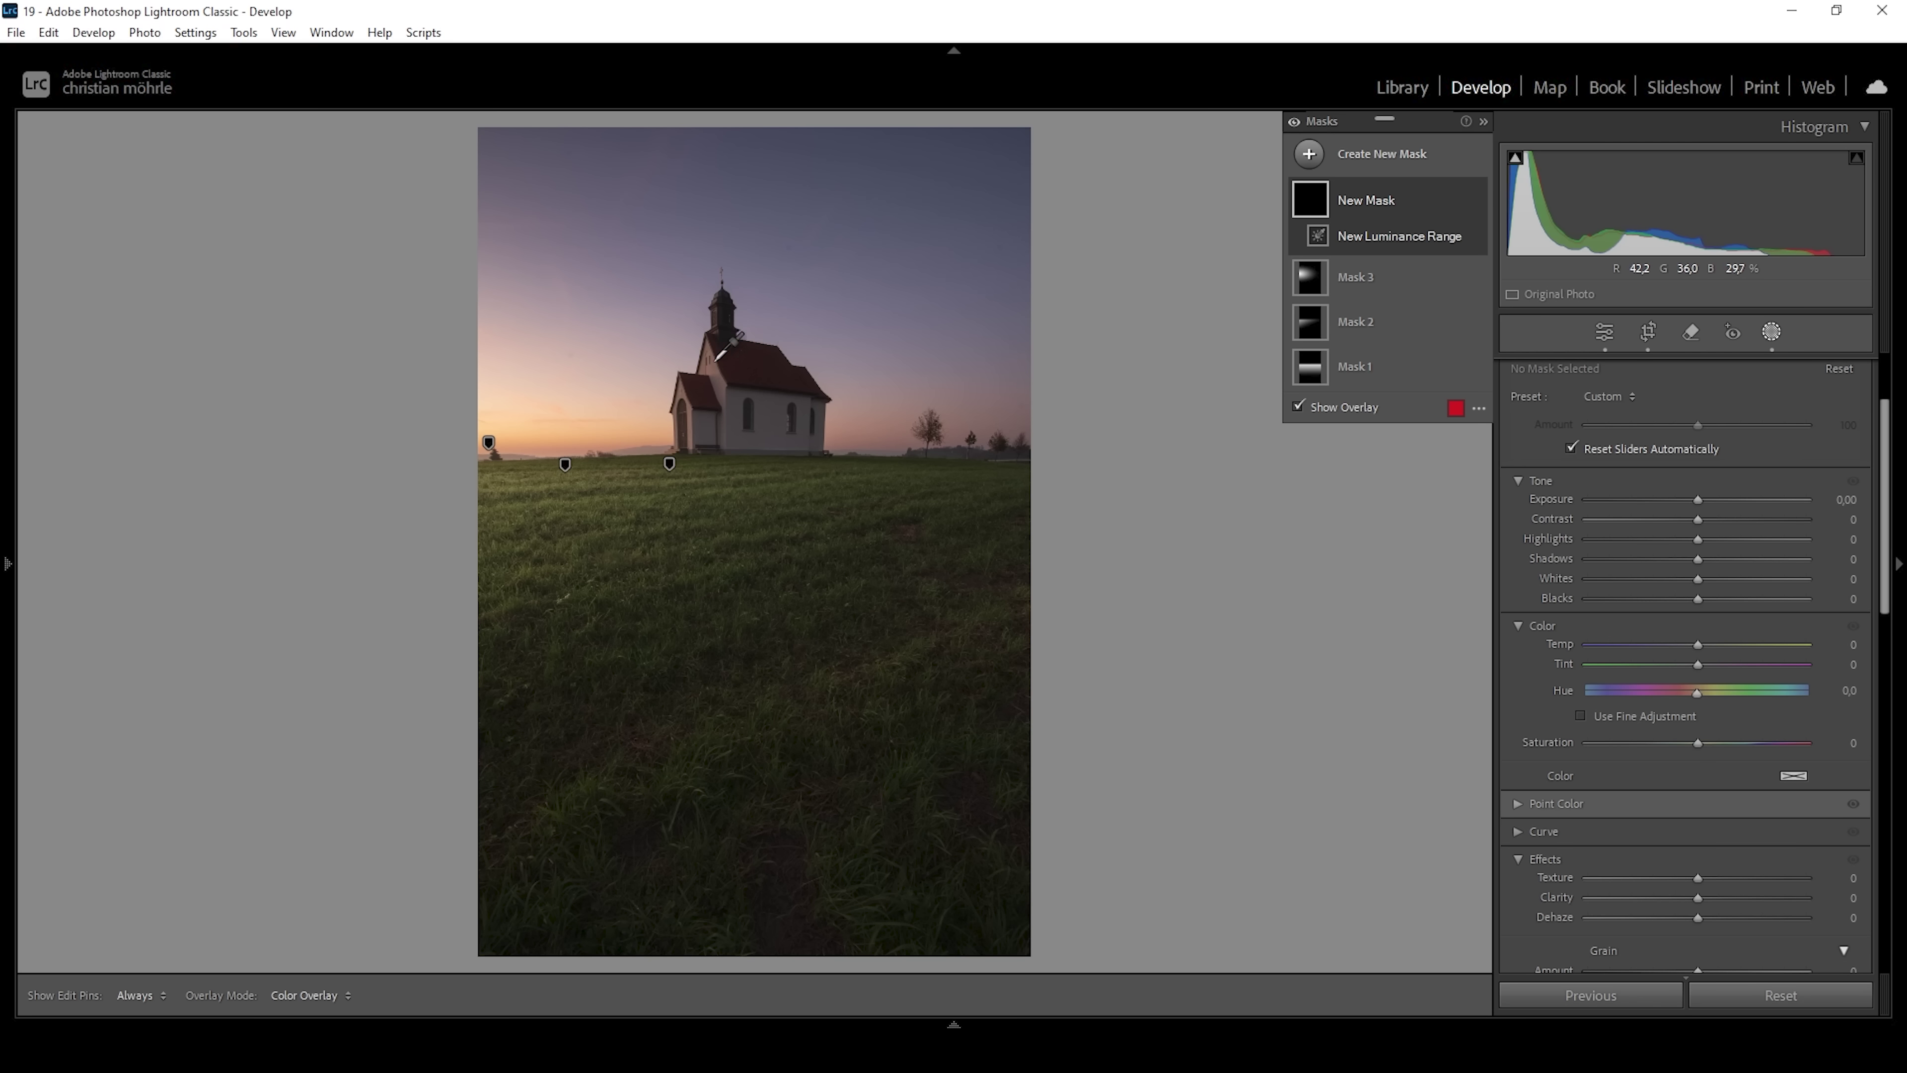
pyautogui.click(709, 367)
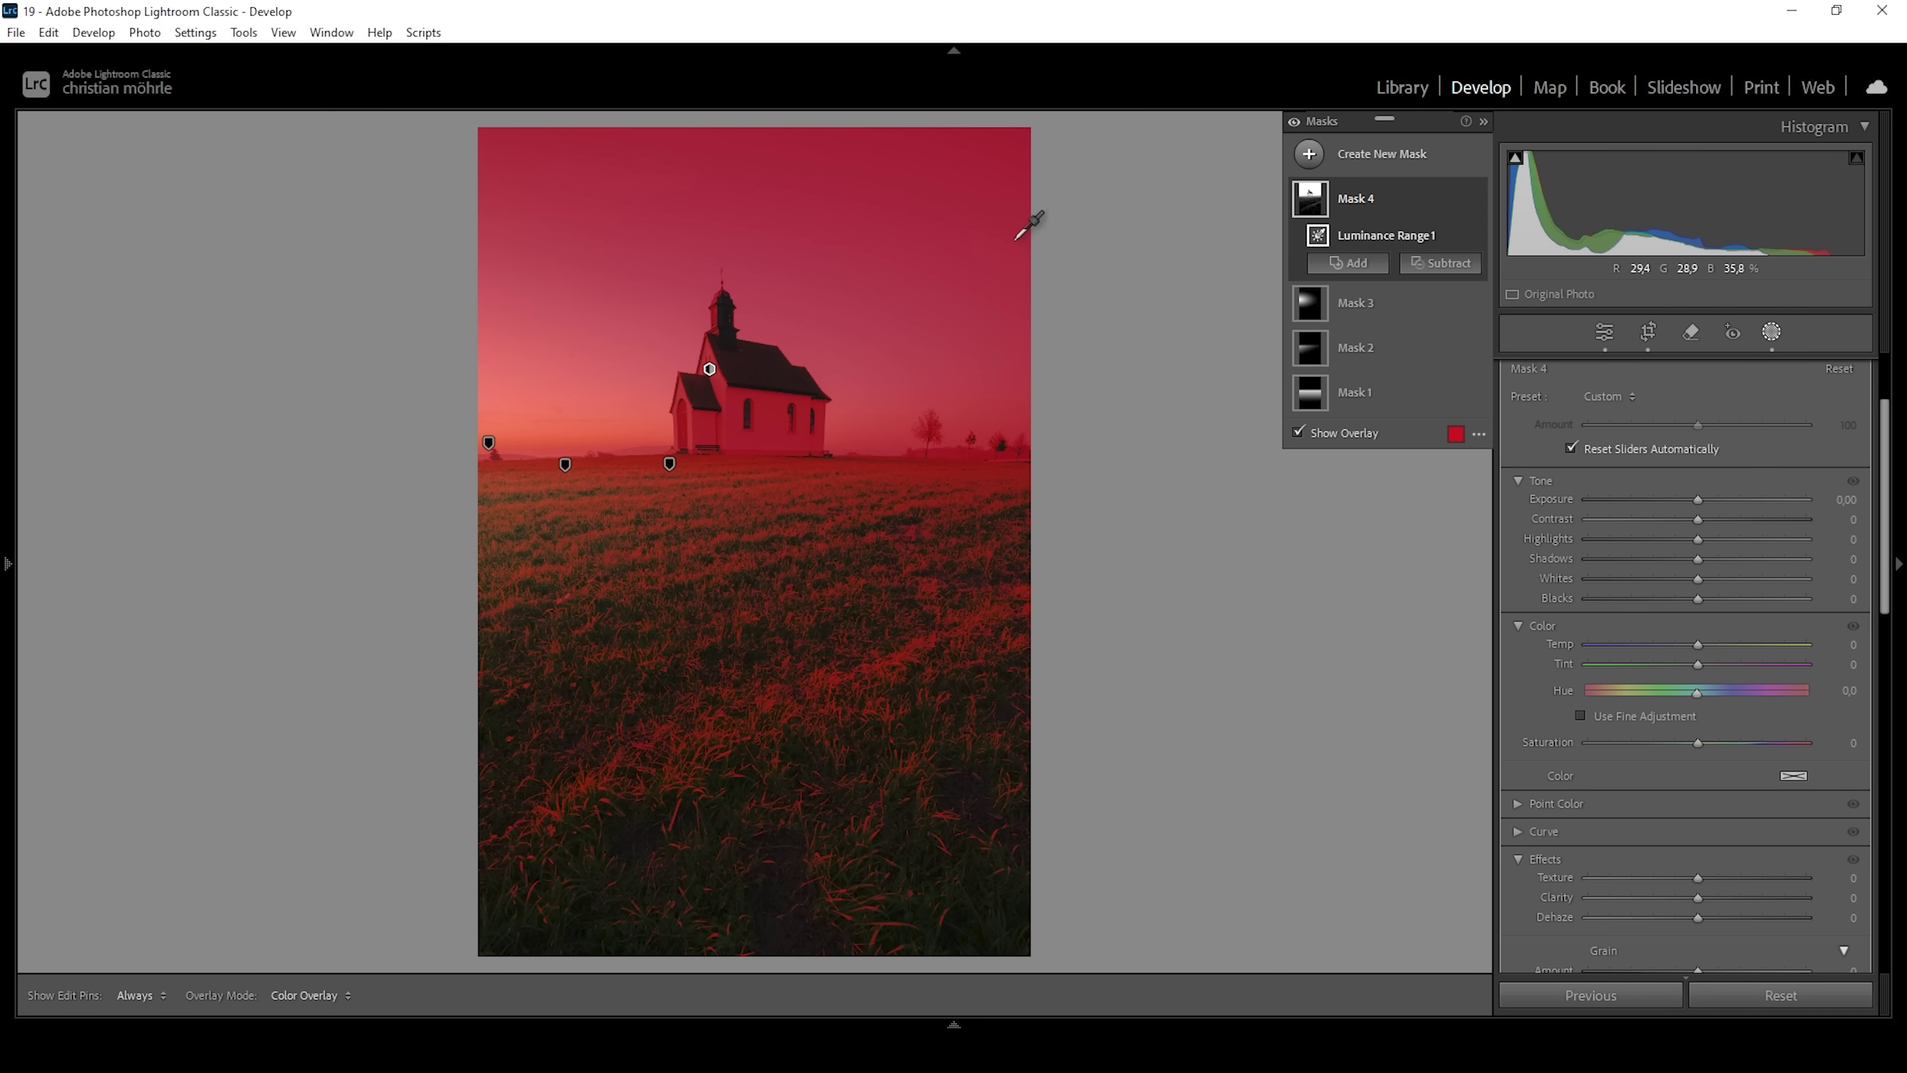
pyautogui.rightClick(1458, 200)
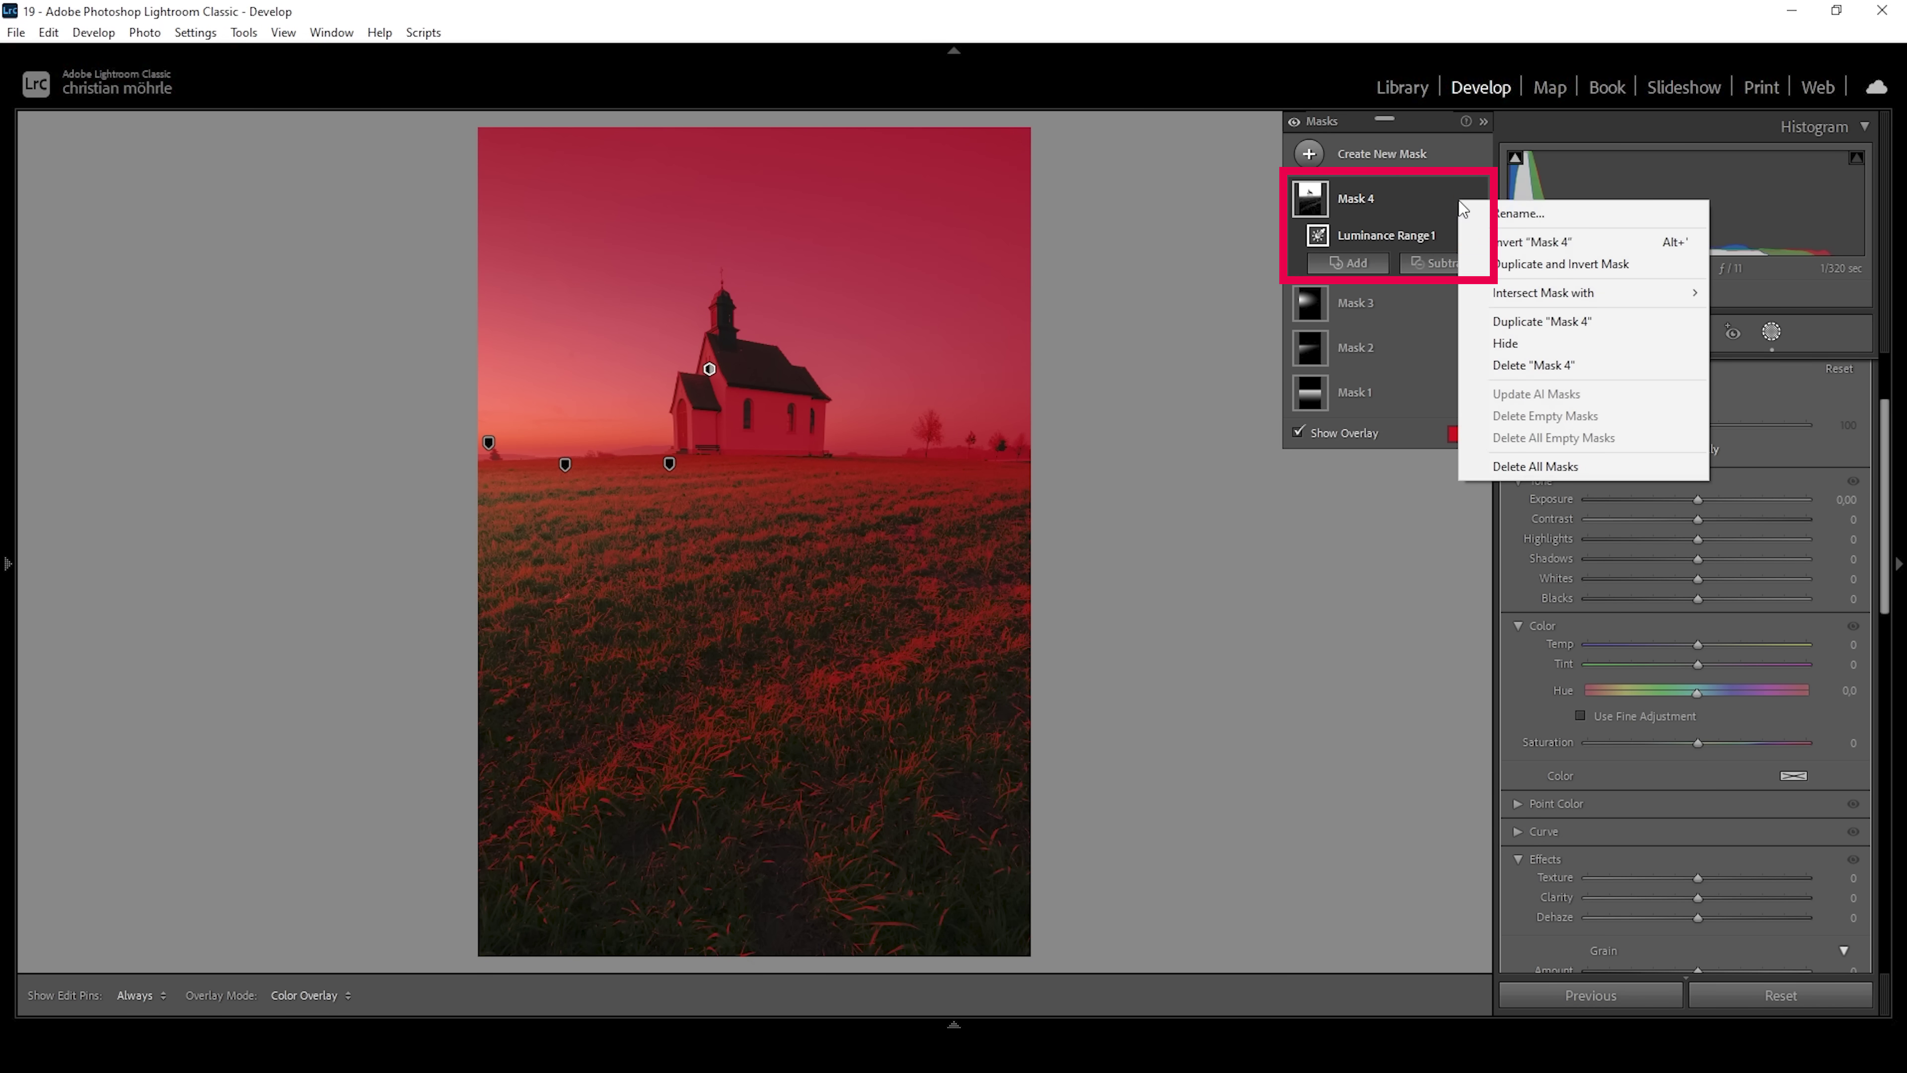
pyautogui.moveTo(1694, 296)
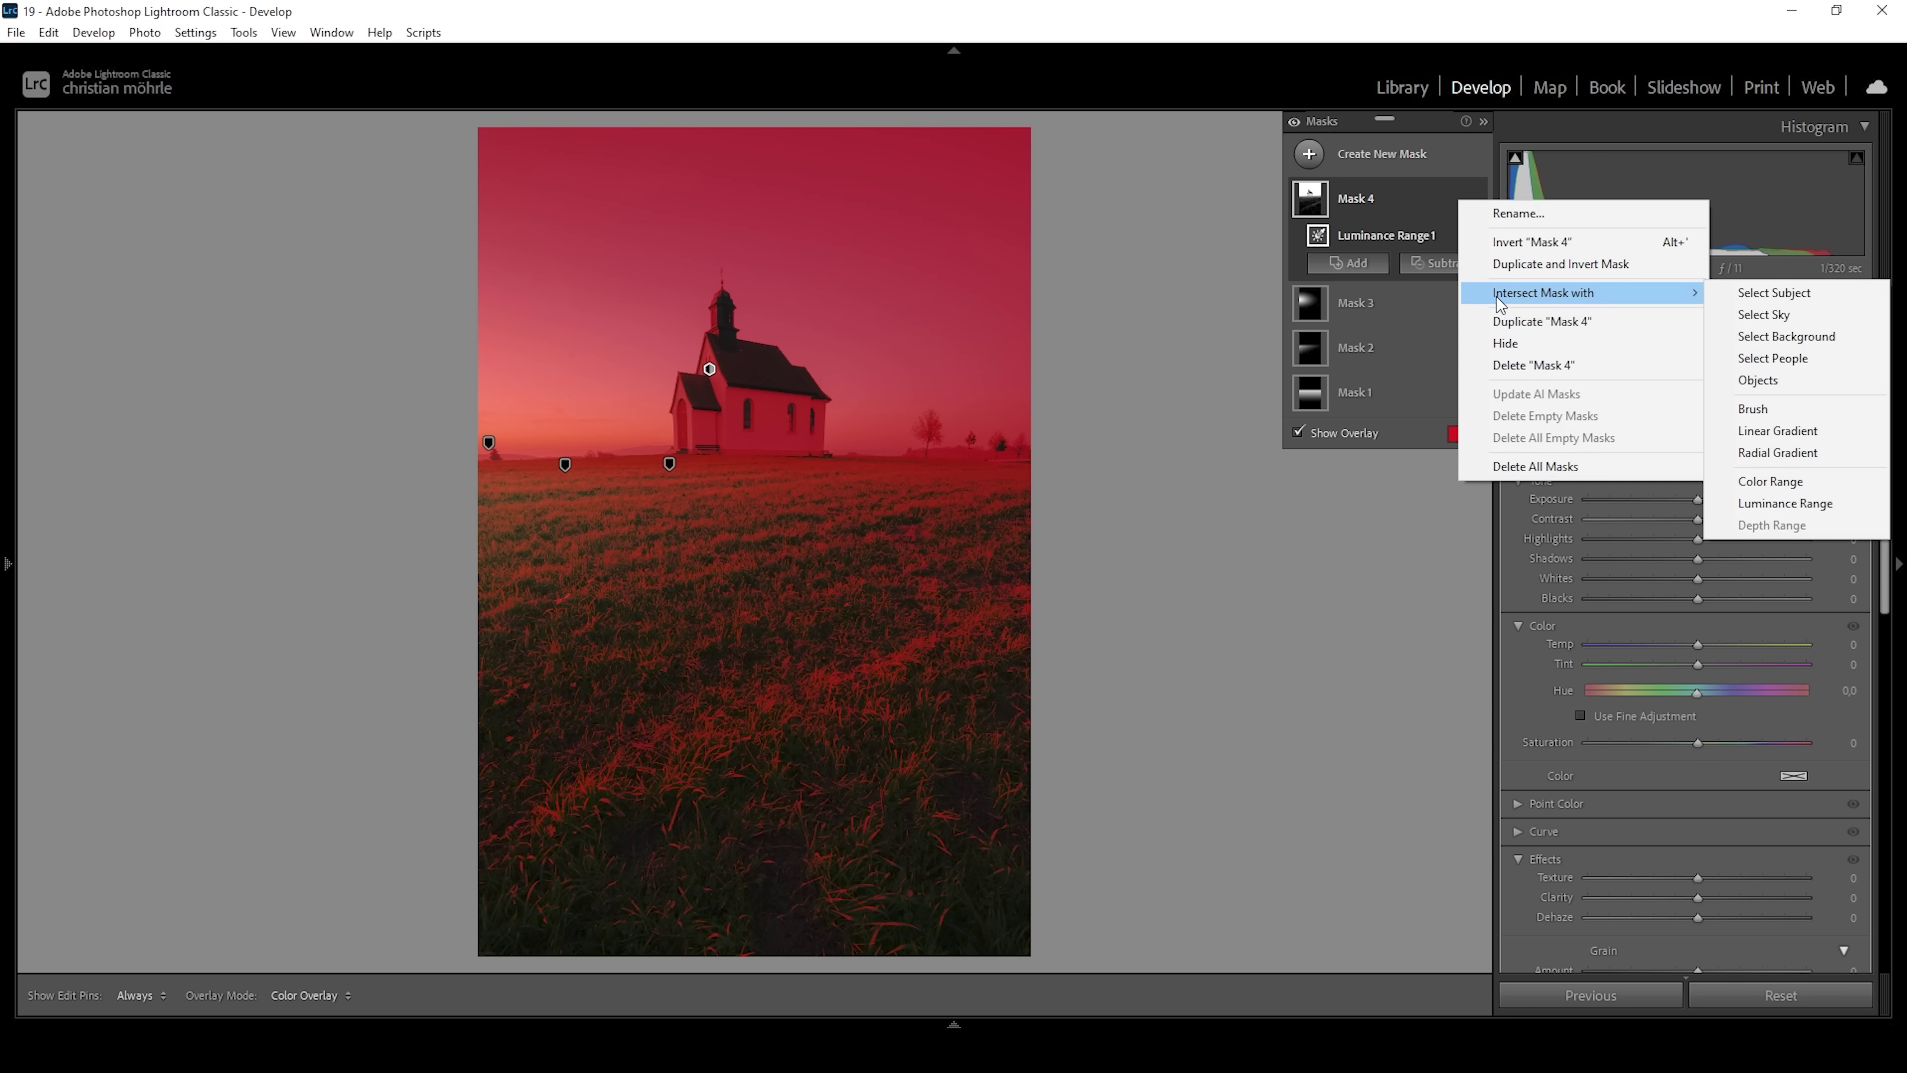
pyautogui.click(1811, 292)
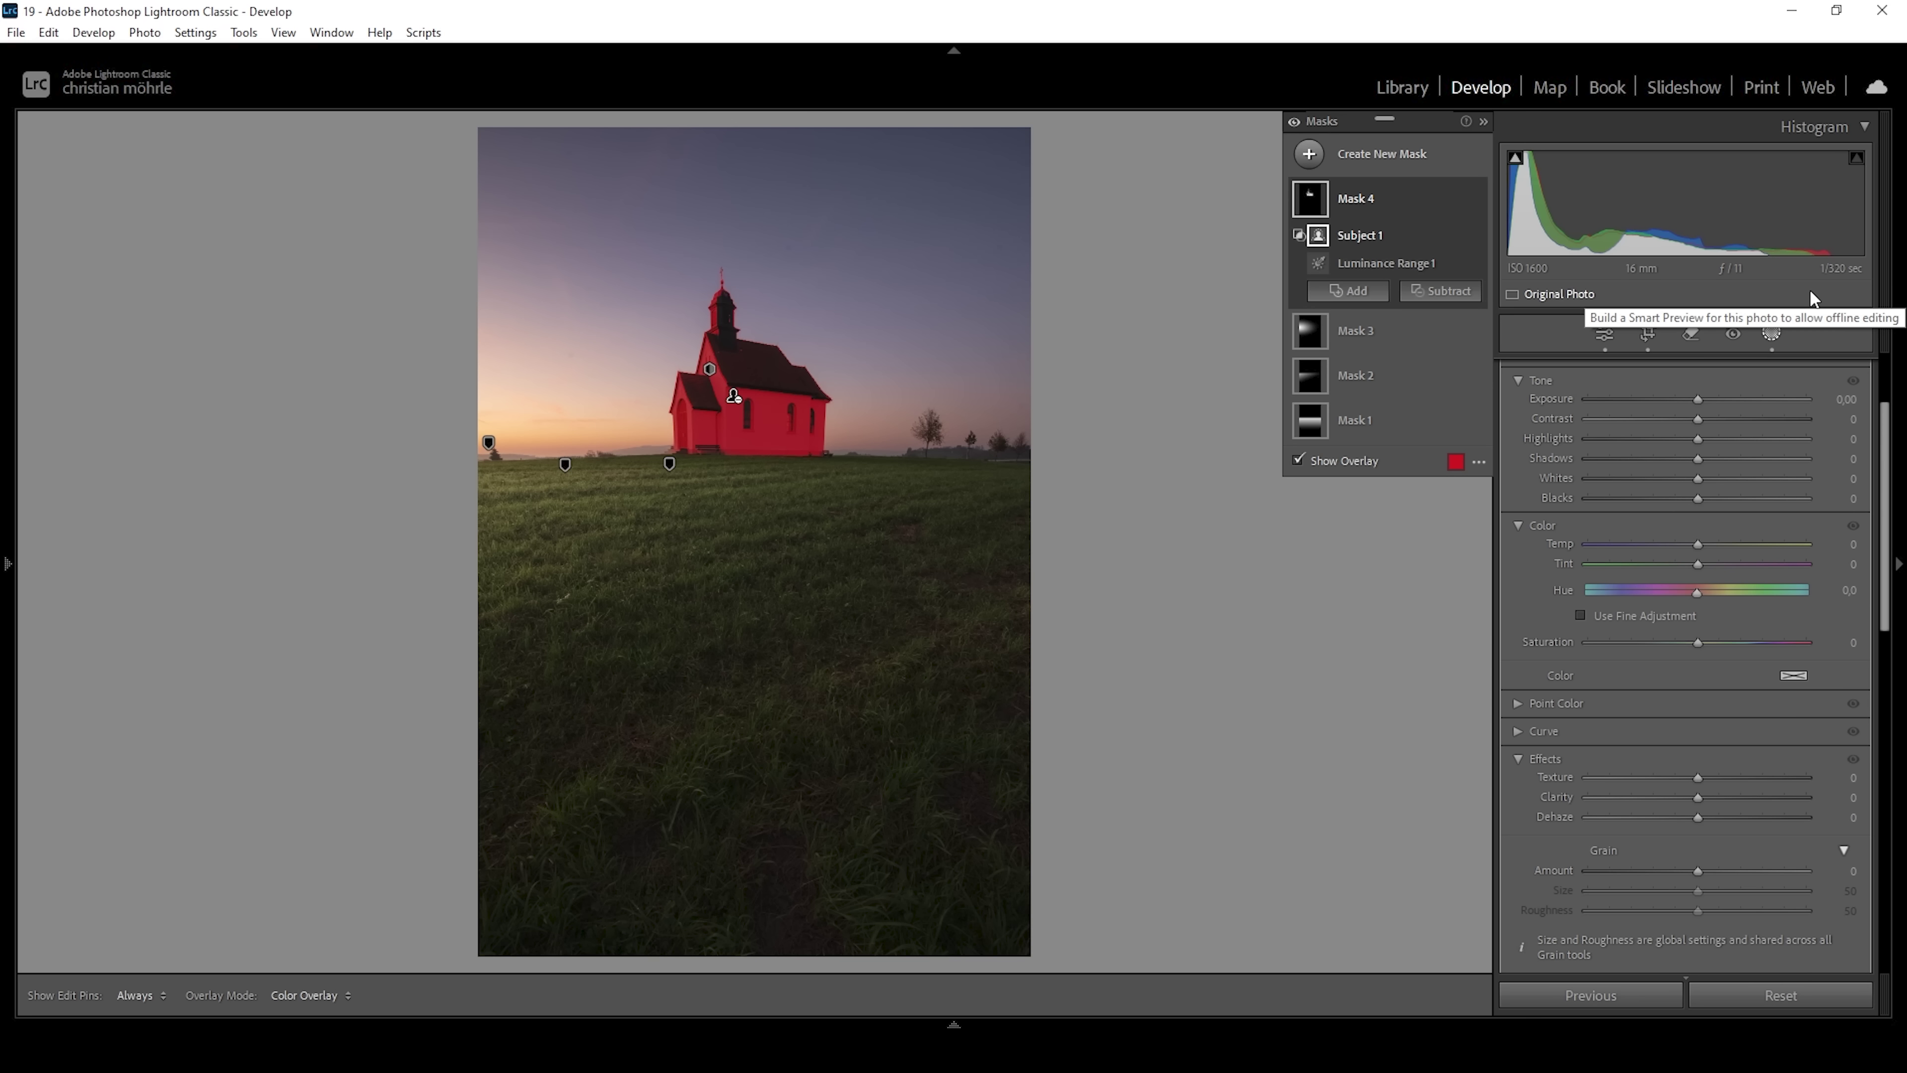
# Step: Narrow the chapel mask's luminance range to a lower limit of 61/83 so only the brightest walls stay selected
pyautogui.click(1399, 259)
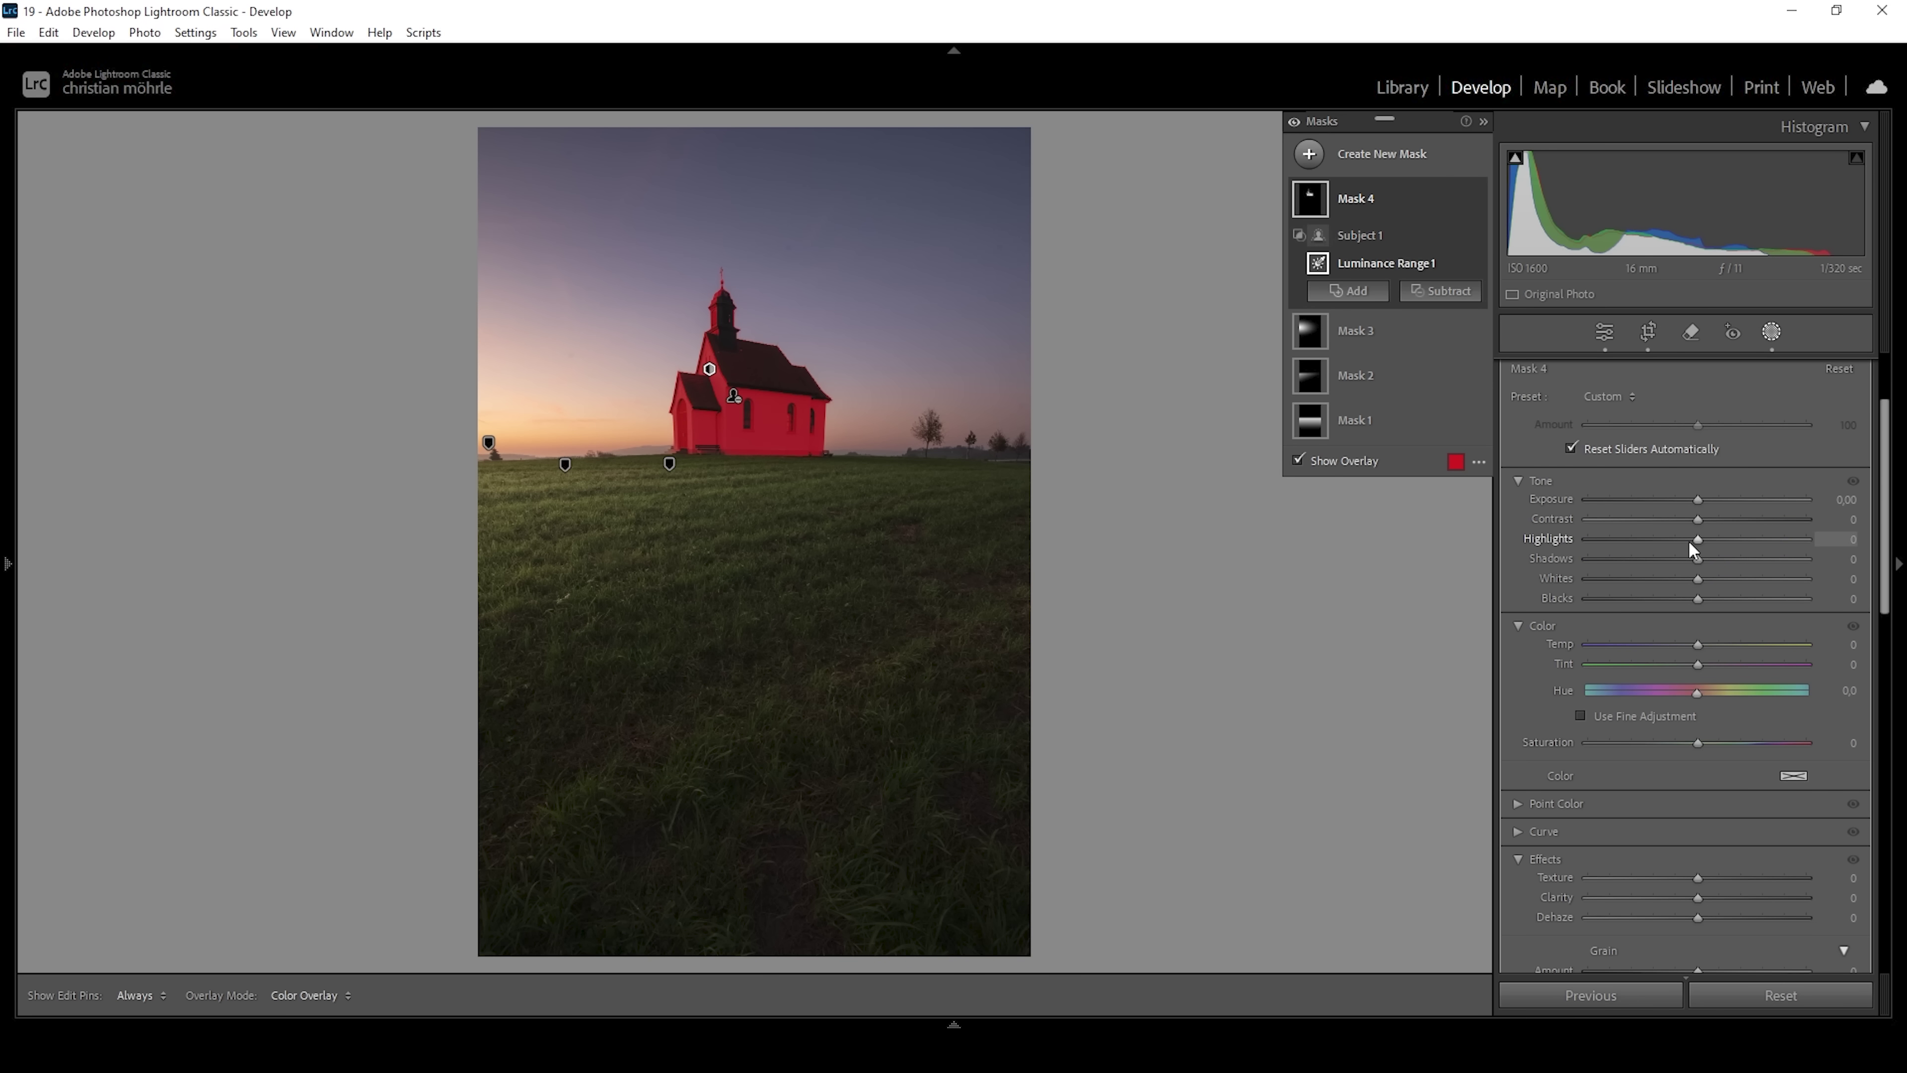
pyautogui.scroll(2, 1688, 540)
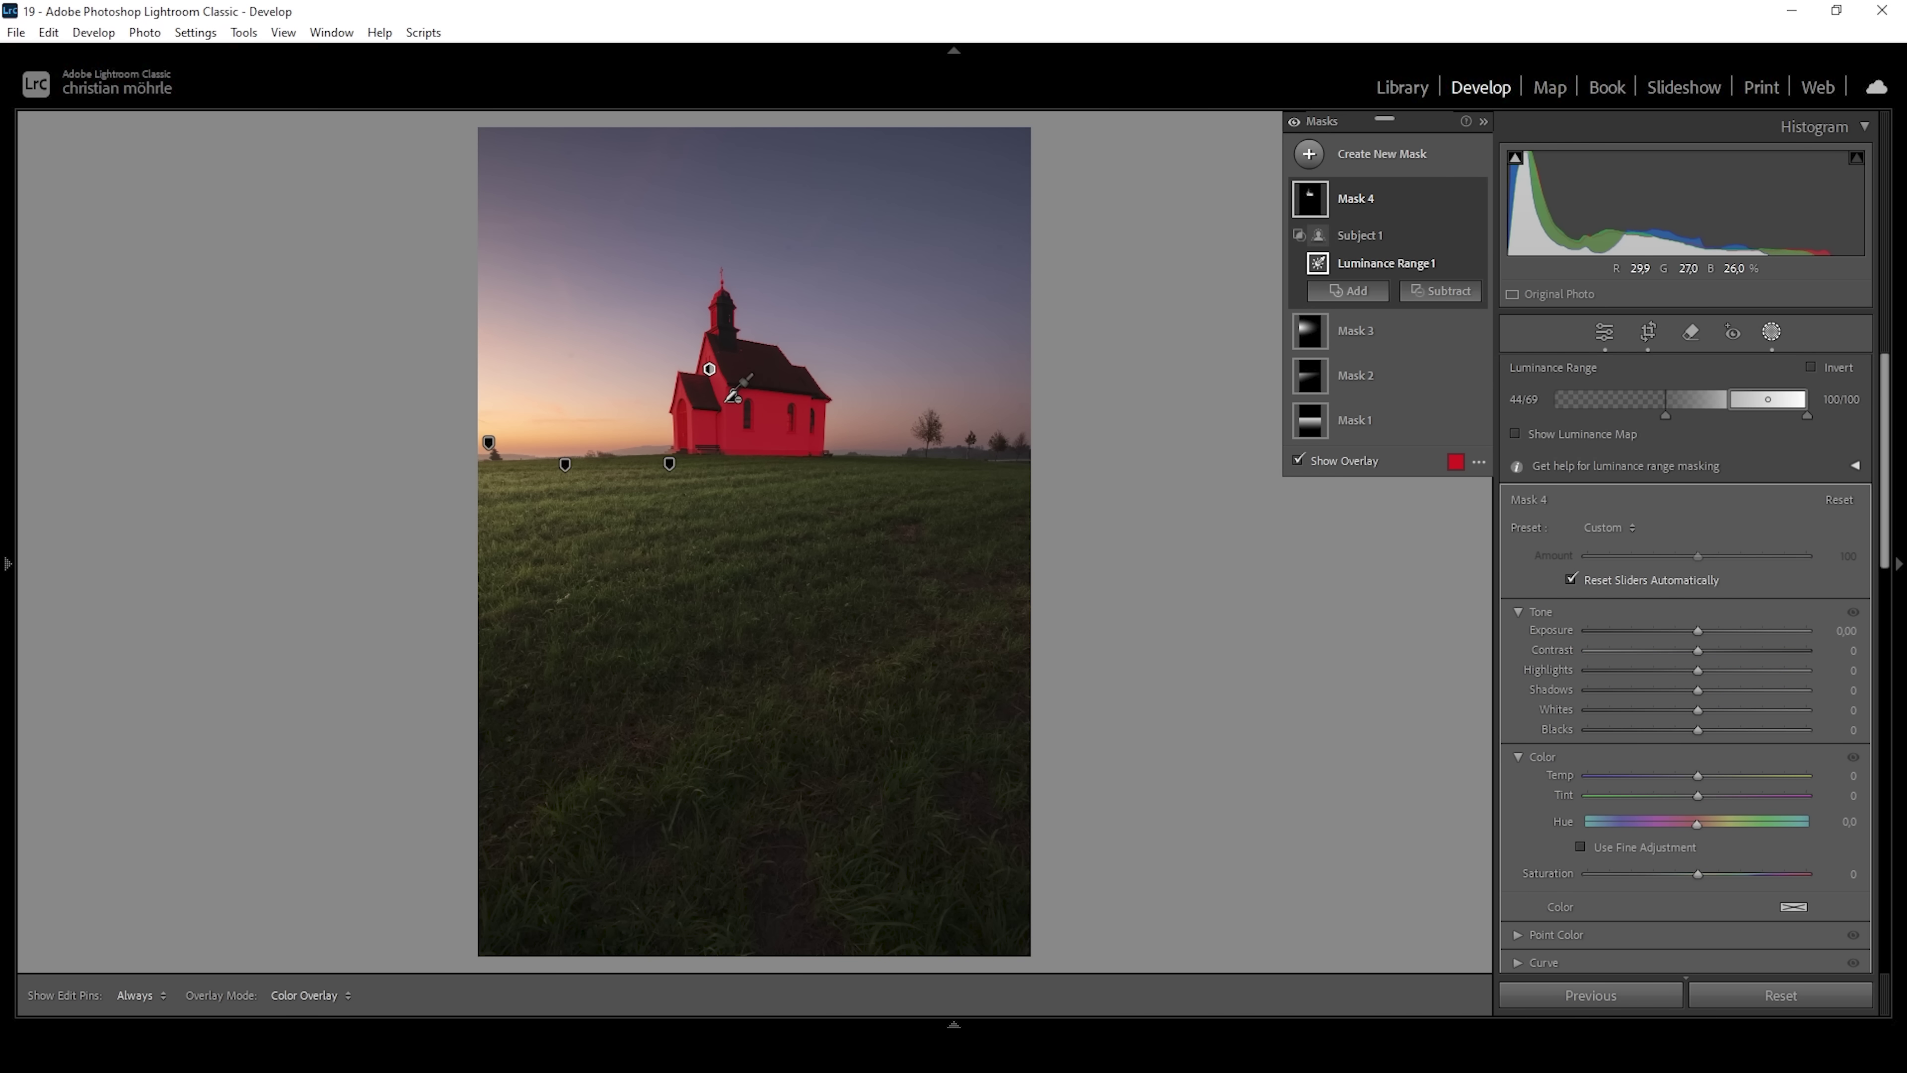
pyautogui.moveTo(1722, 396)
pyautogui.mouseDown()
pyautogui.moveTo(1757, 400)
pyautogui.moveTo(1665, 415)
pyautogui.moveTo(1709, 415)
pyautogui.mouseUp()
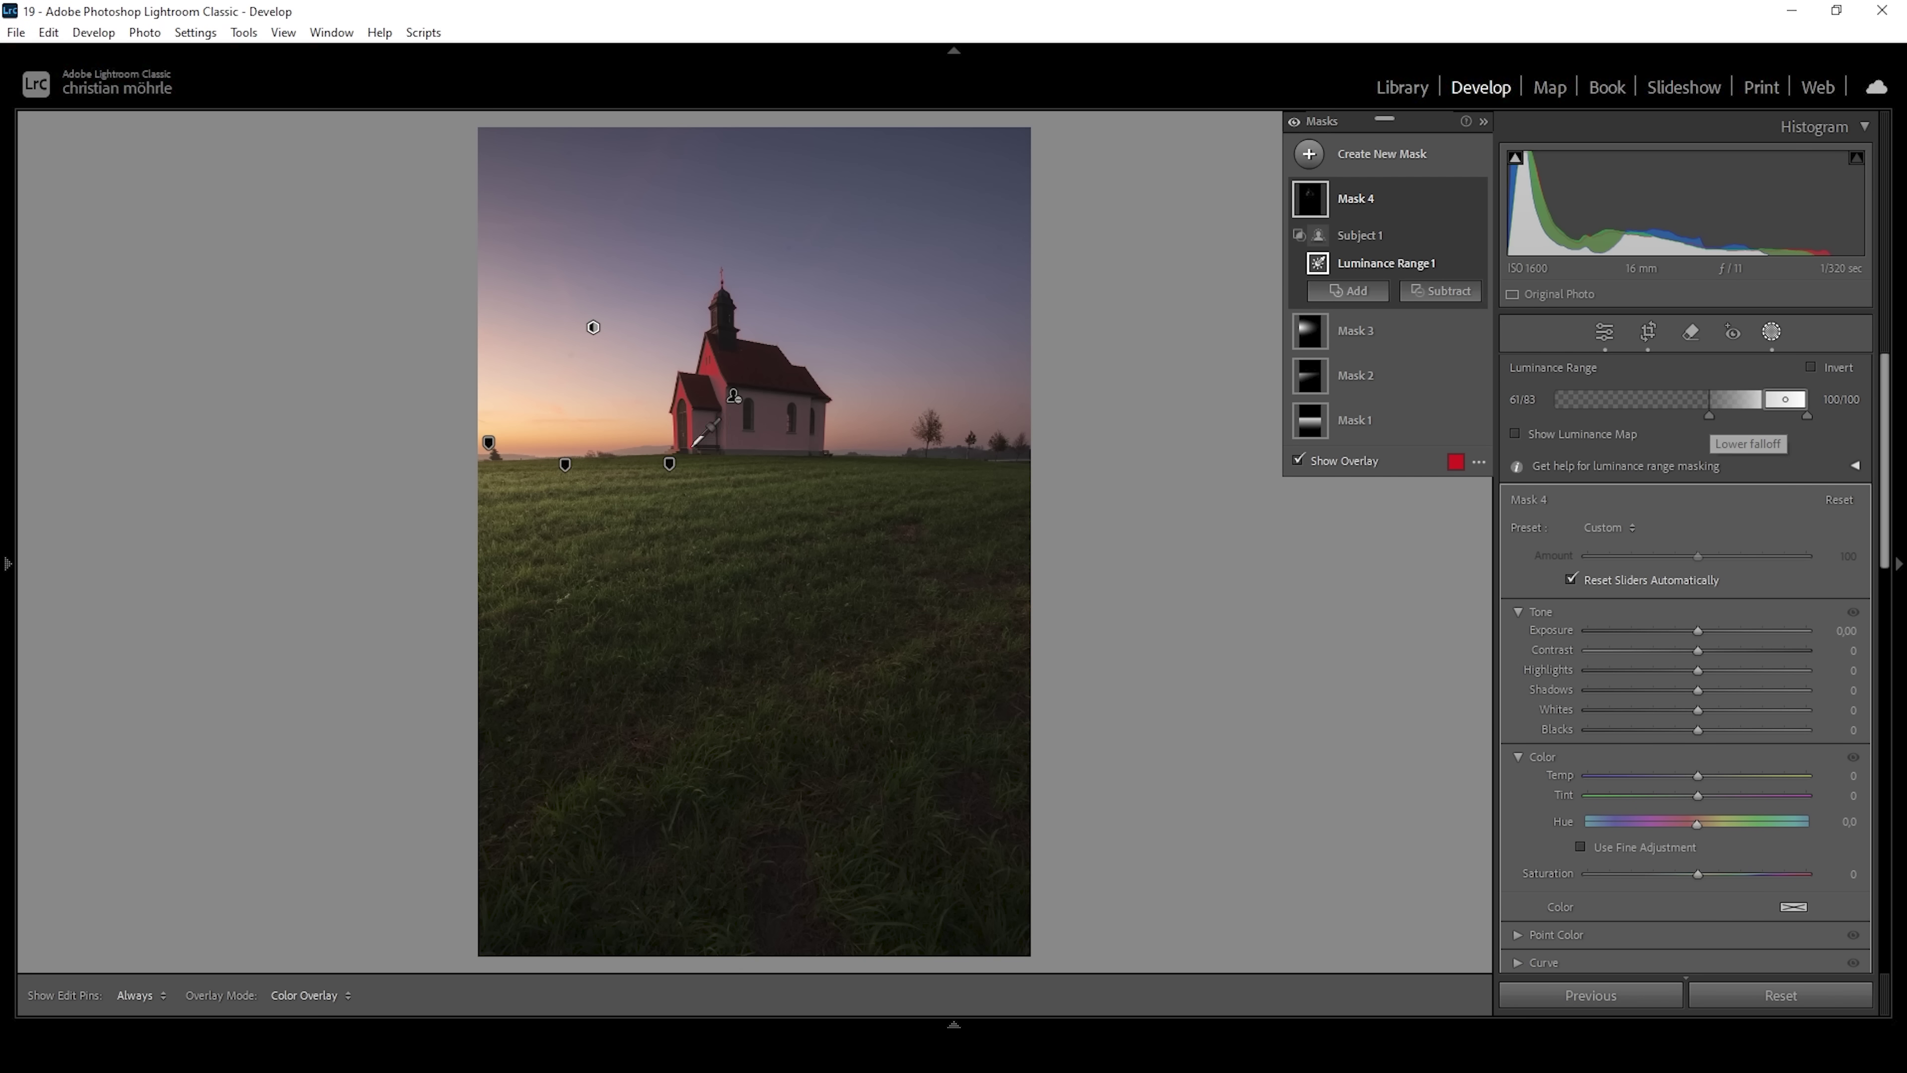
# Step: Set the chapel mask's Exposure to 0.45, Whites to 100 and Temp to 27
pyautogui.moveTo(1705, 630); pyautogui.dragTo(1720, 628)
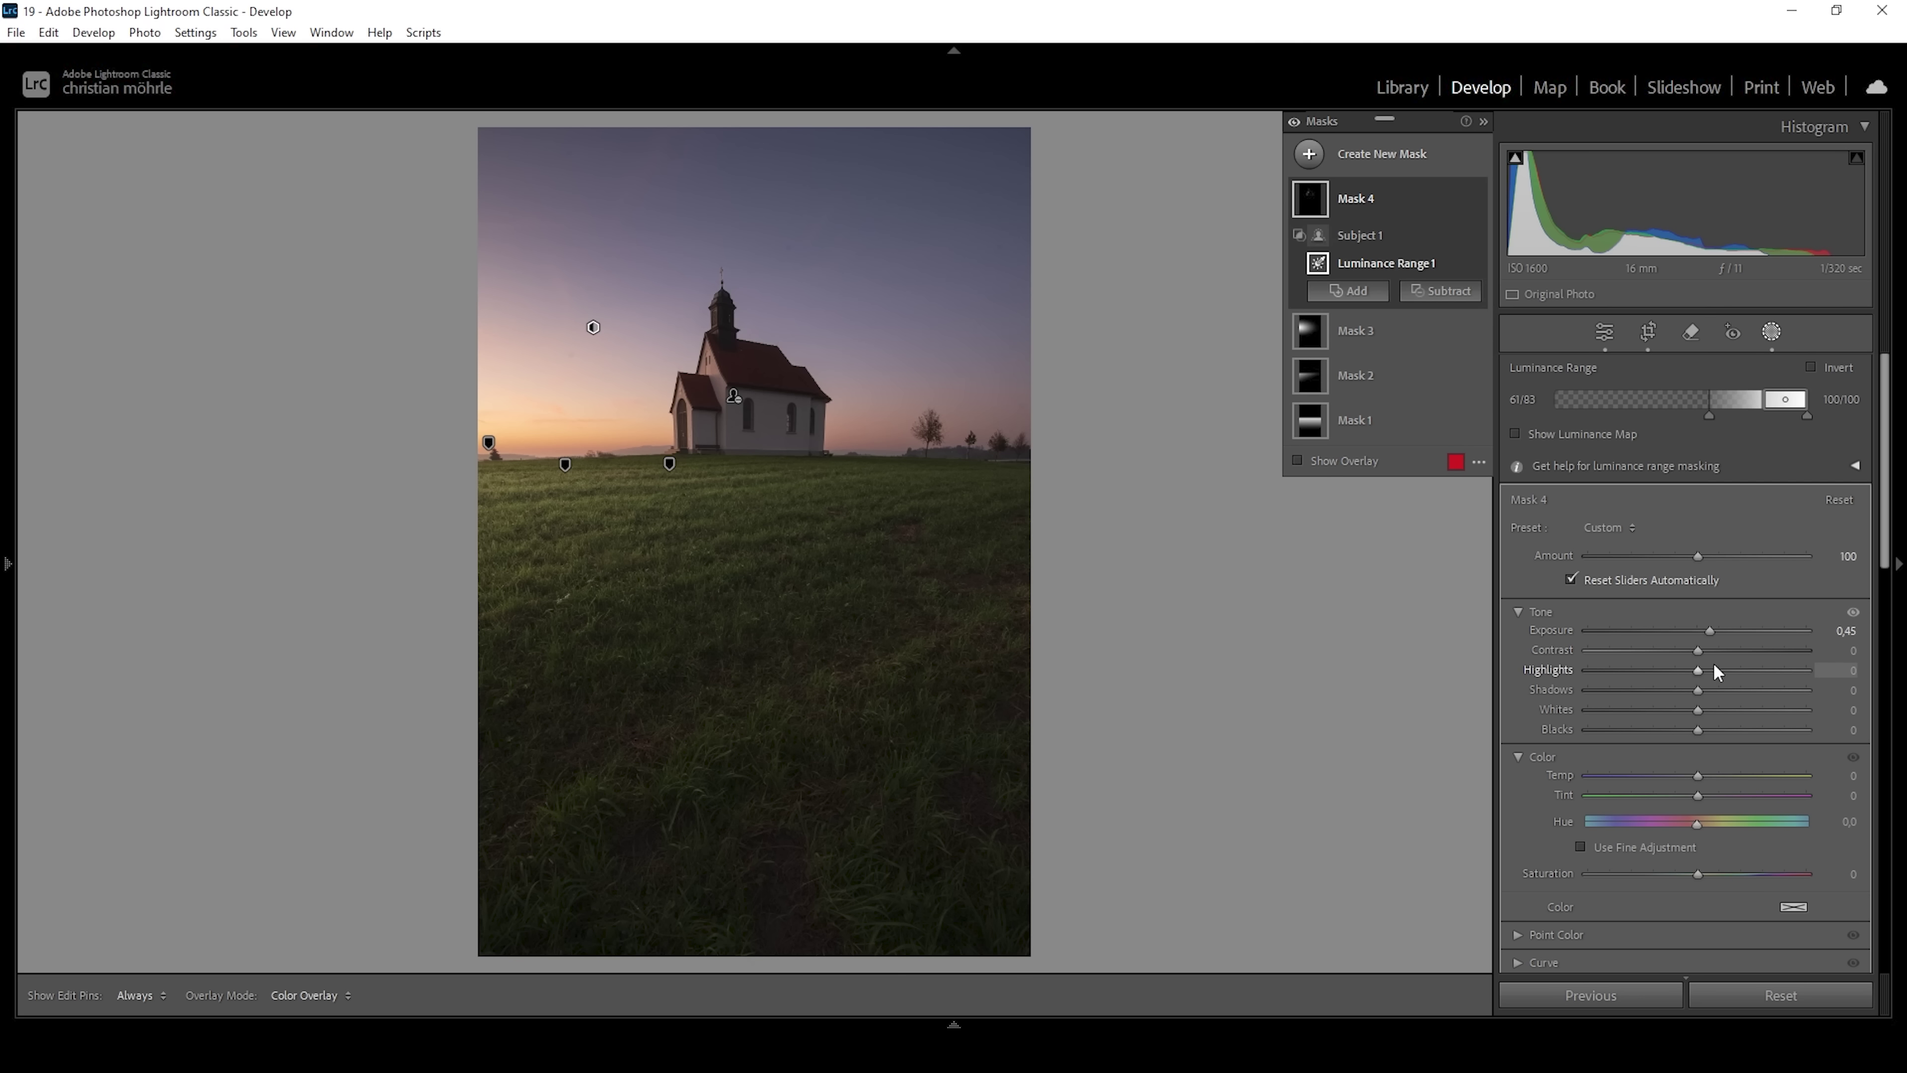
pyautogui.moveTo(1696, 714); pyautogui.dragTo(1817, 704)
pyautogui.moveTo(1695, 777); pyautogui.dragTo(1695, 778)
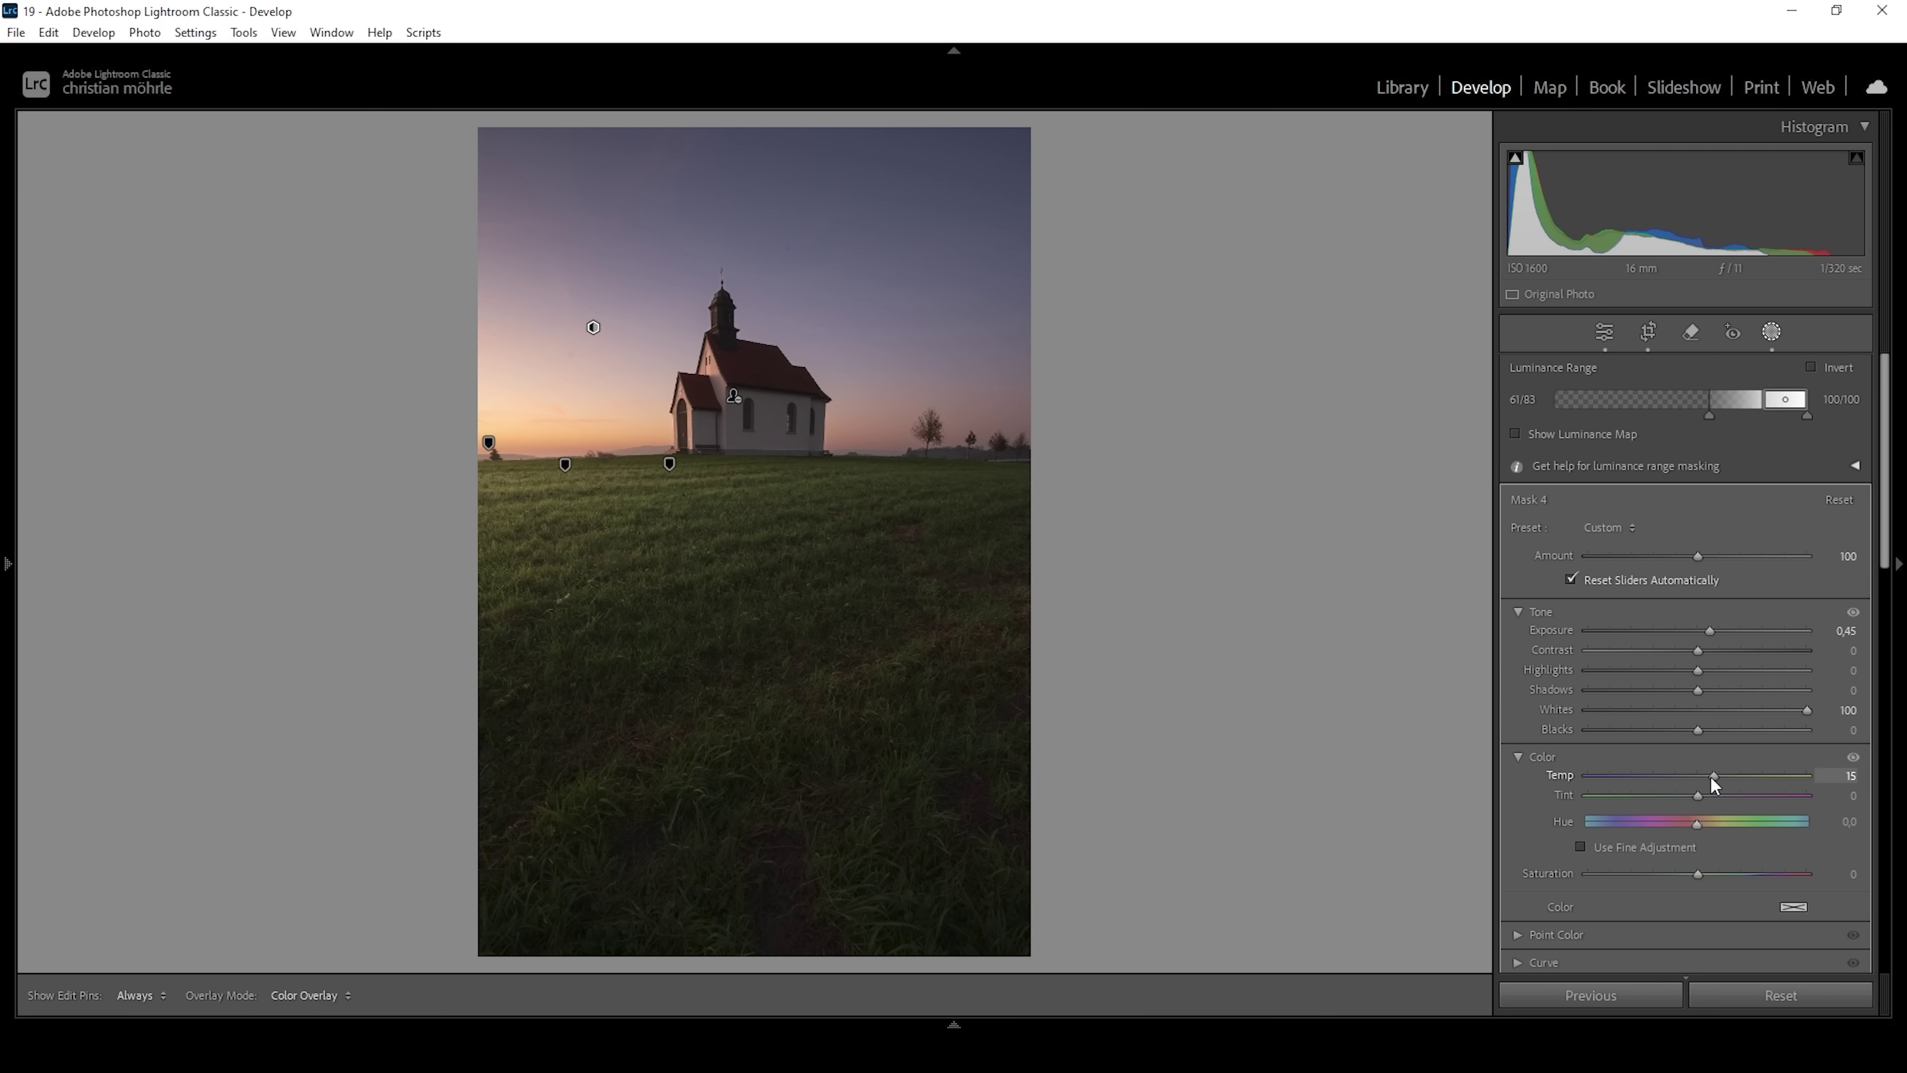
pyautogui.moveTo(1711, 777); pyautogui.dragTo(1727, 777)
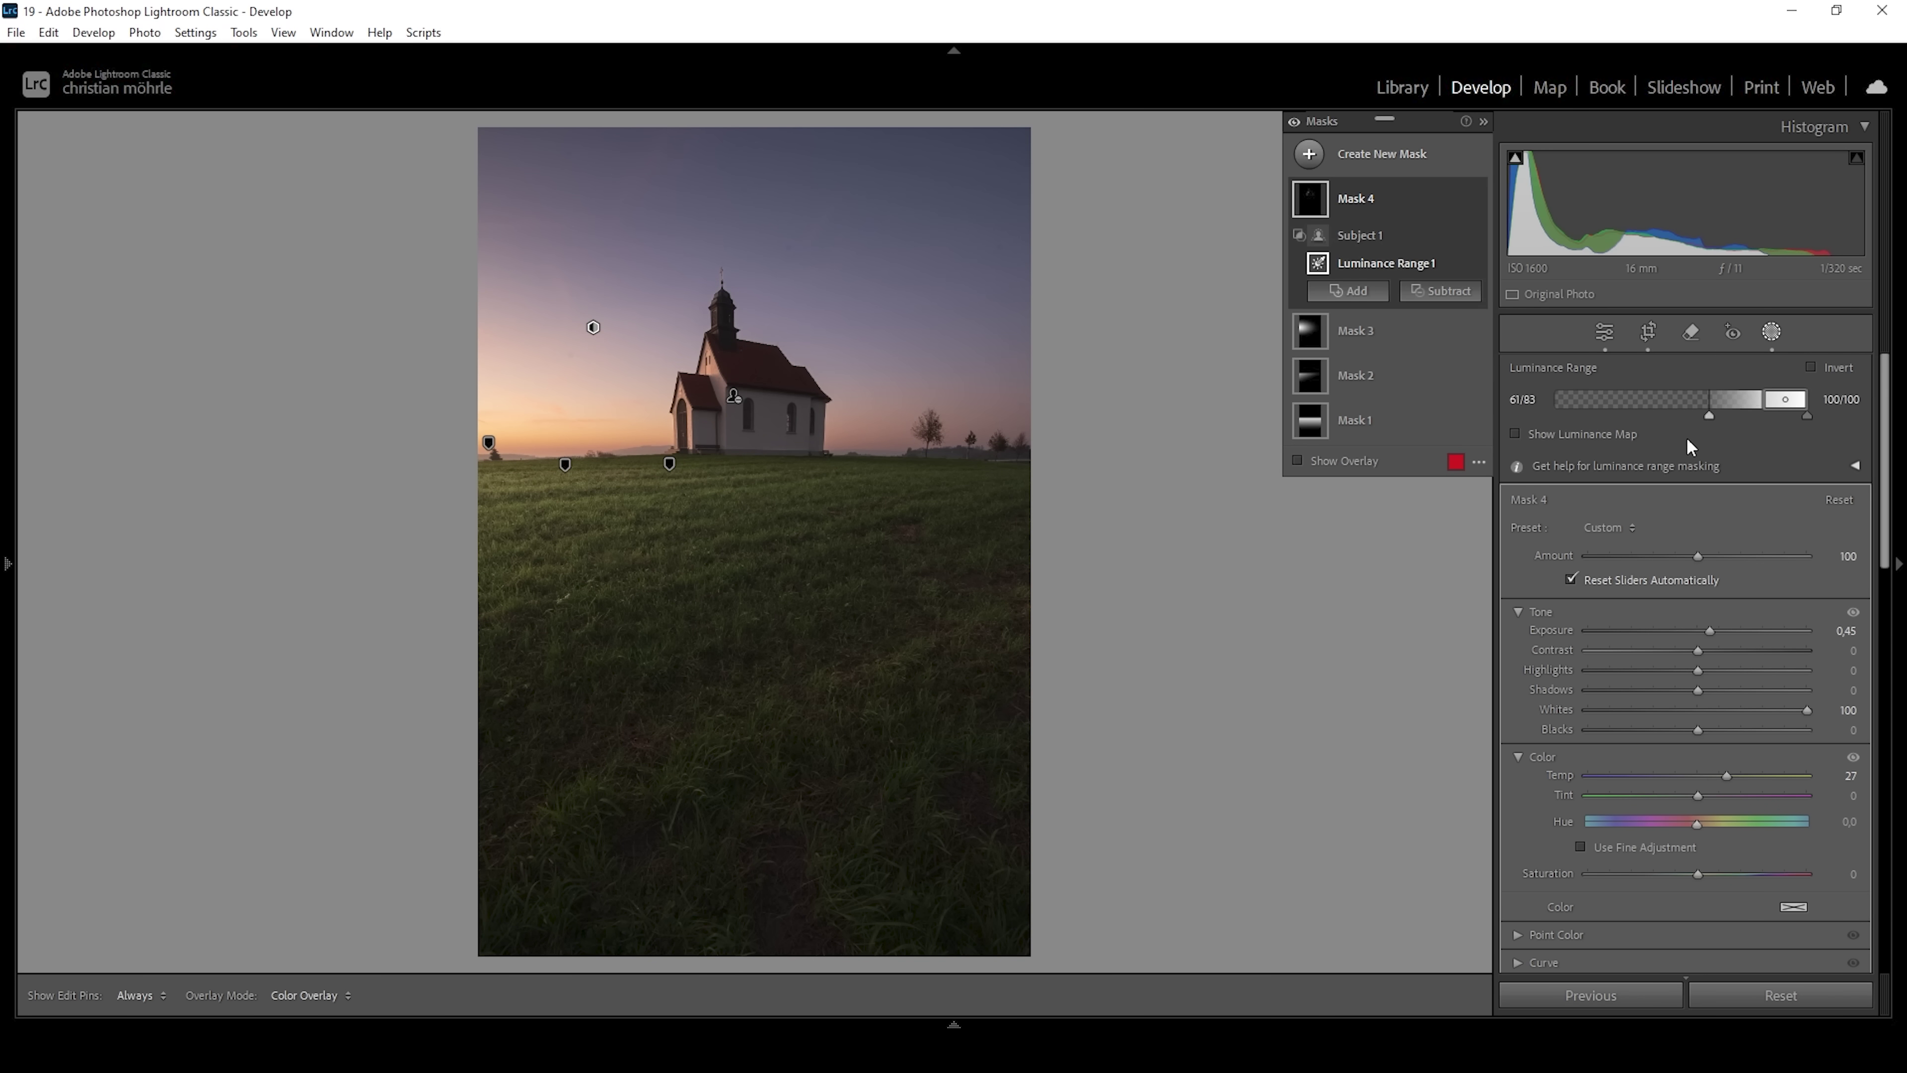
# Step: Widen the chapel mask's luminance range to a lower limit of 53/76 and compare the photo with all masks off
pyautogui.moveTo(1708, 415)
pyautogui.mouseDown()
pyautogui.moveTo(1683, 415)
pyautogui.moveTo(1744, 406)
pyautogui.mouseUp()
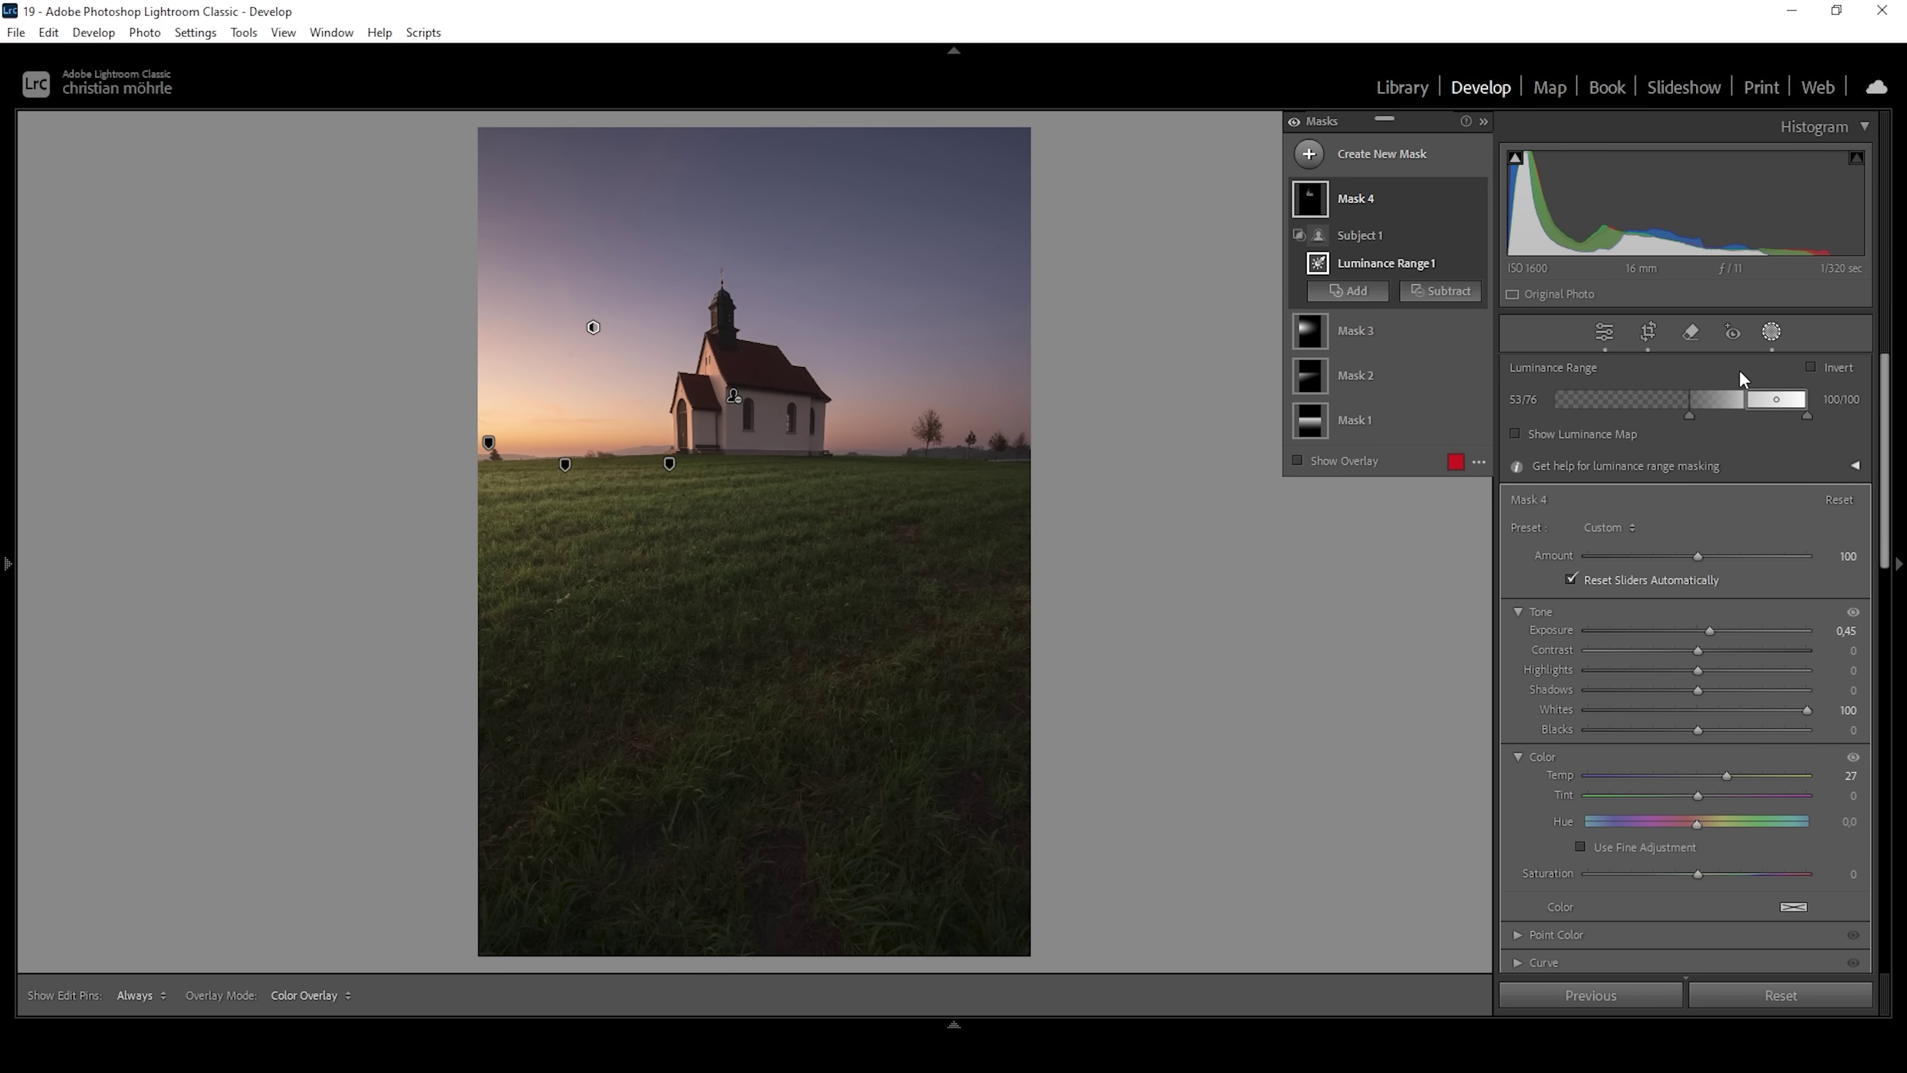
pyautogui.click(1294, 123)
pyautogui.click(1294, 123)
# Step: Create a slightly tilted linear gradient mask over the sky, fading from the photo's upper edge to just below the horizon
pyautogui.click(1308, 154)
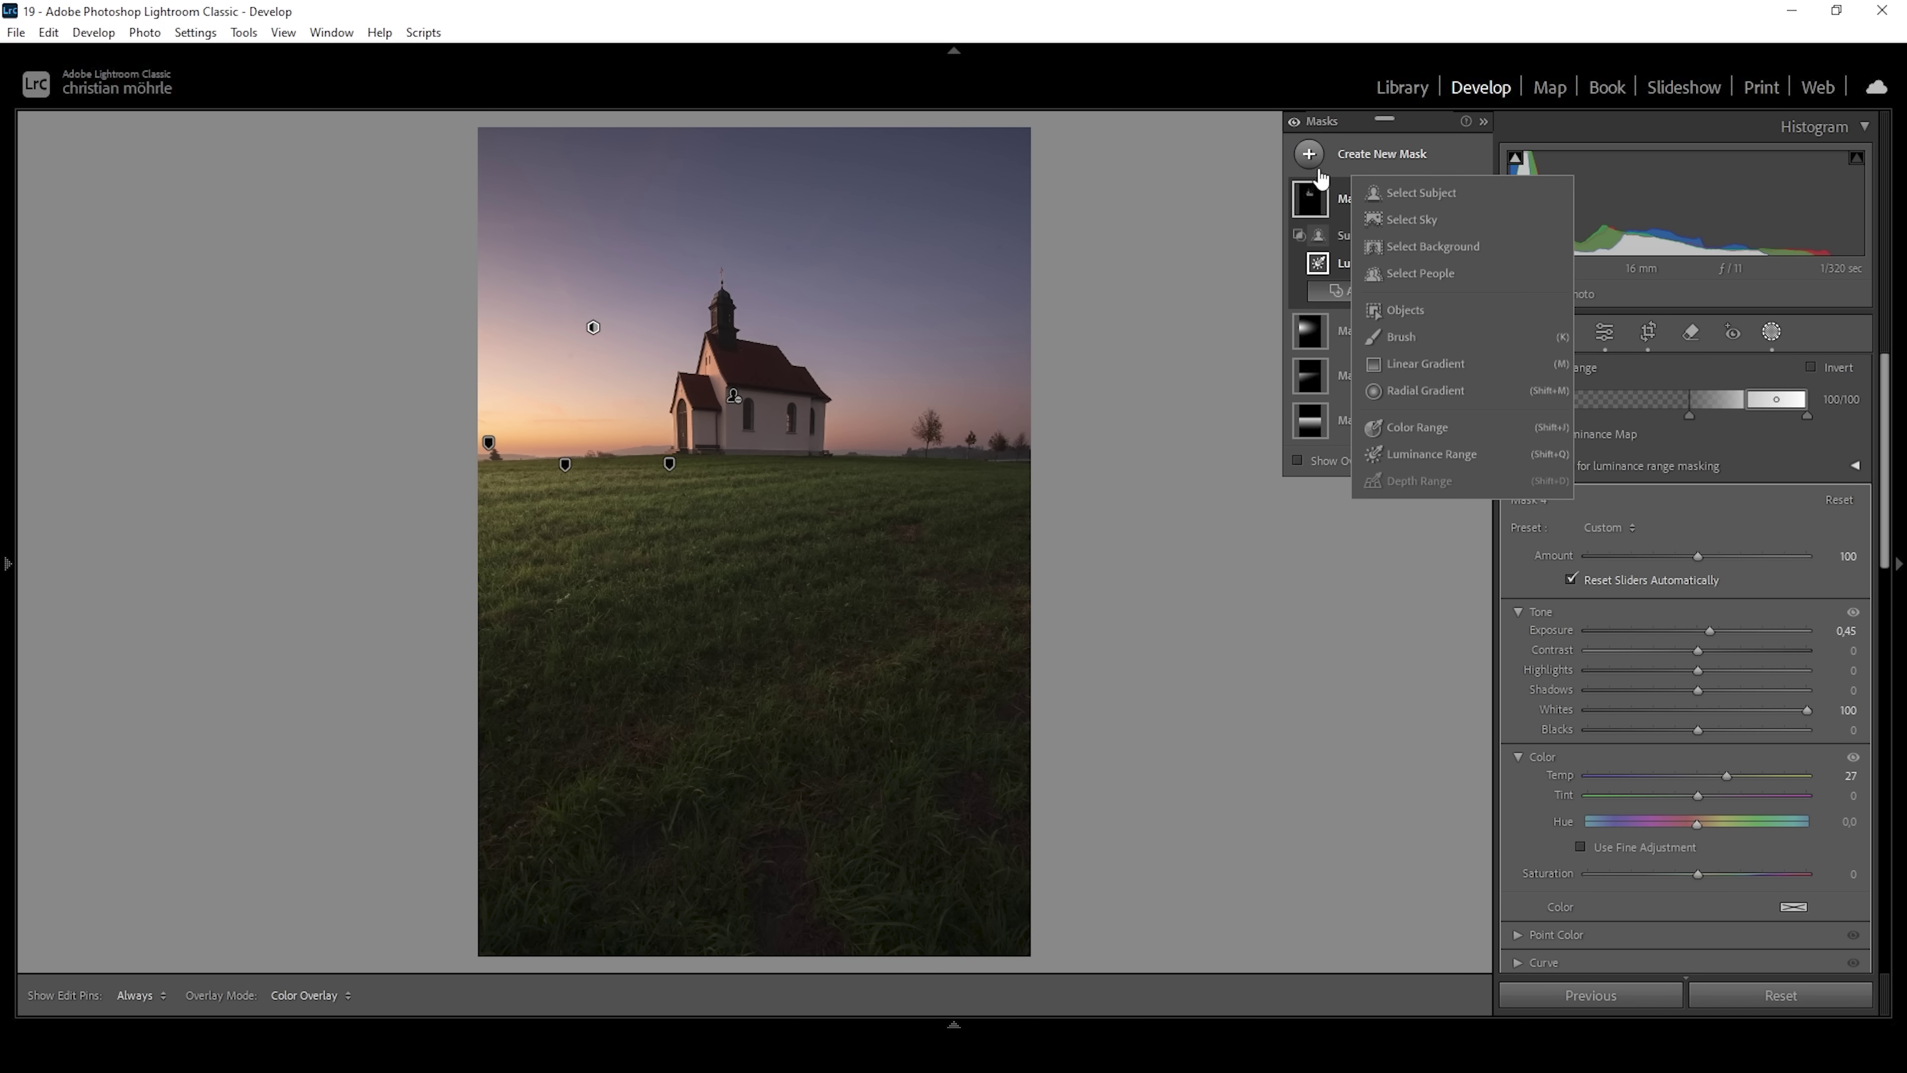
pyautogui.click(1445, 368)
pyautogui.moveTo(868, 159); pyautogui.dragTo(823, 511)
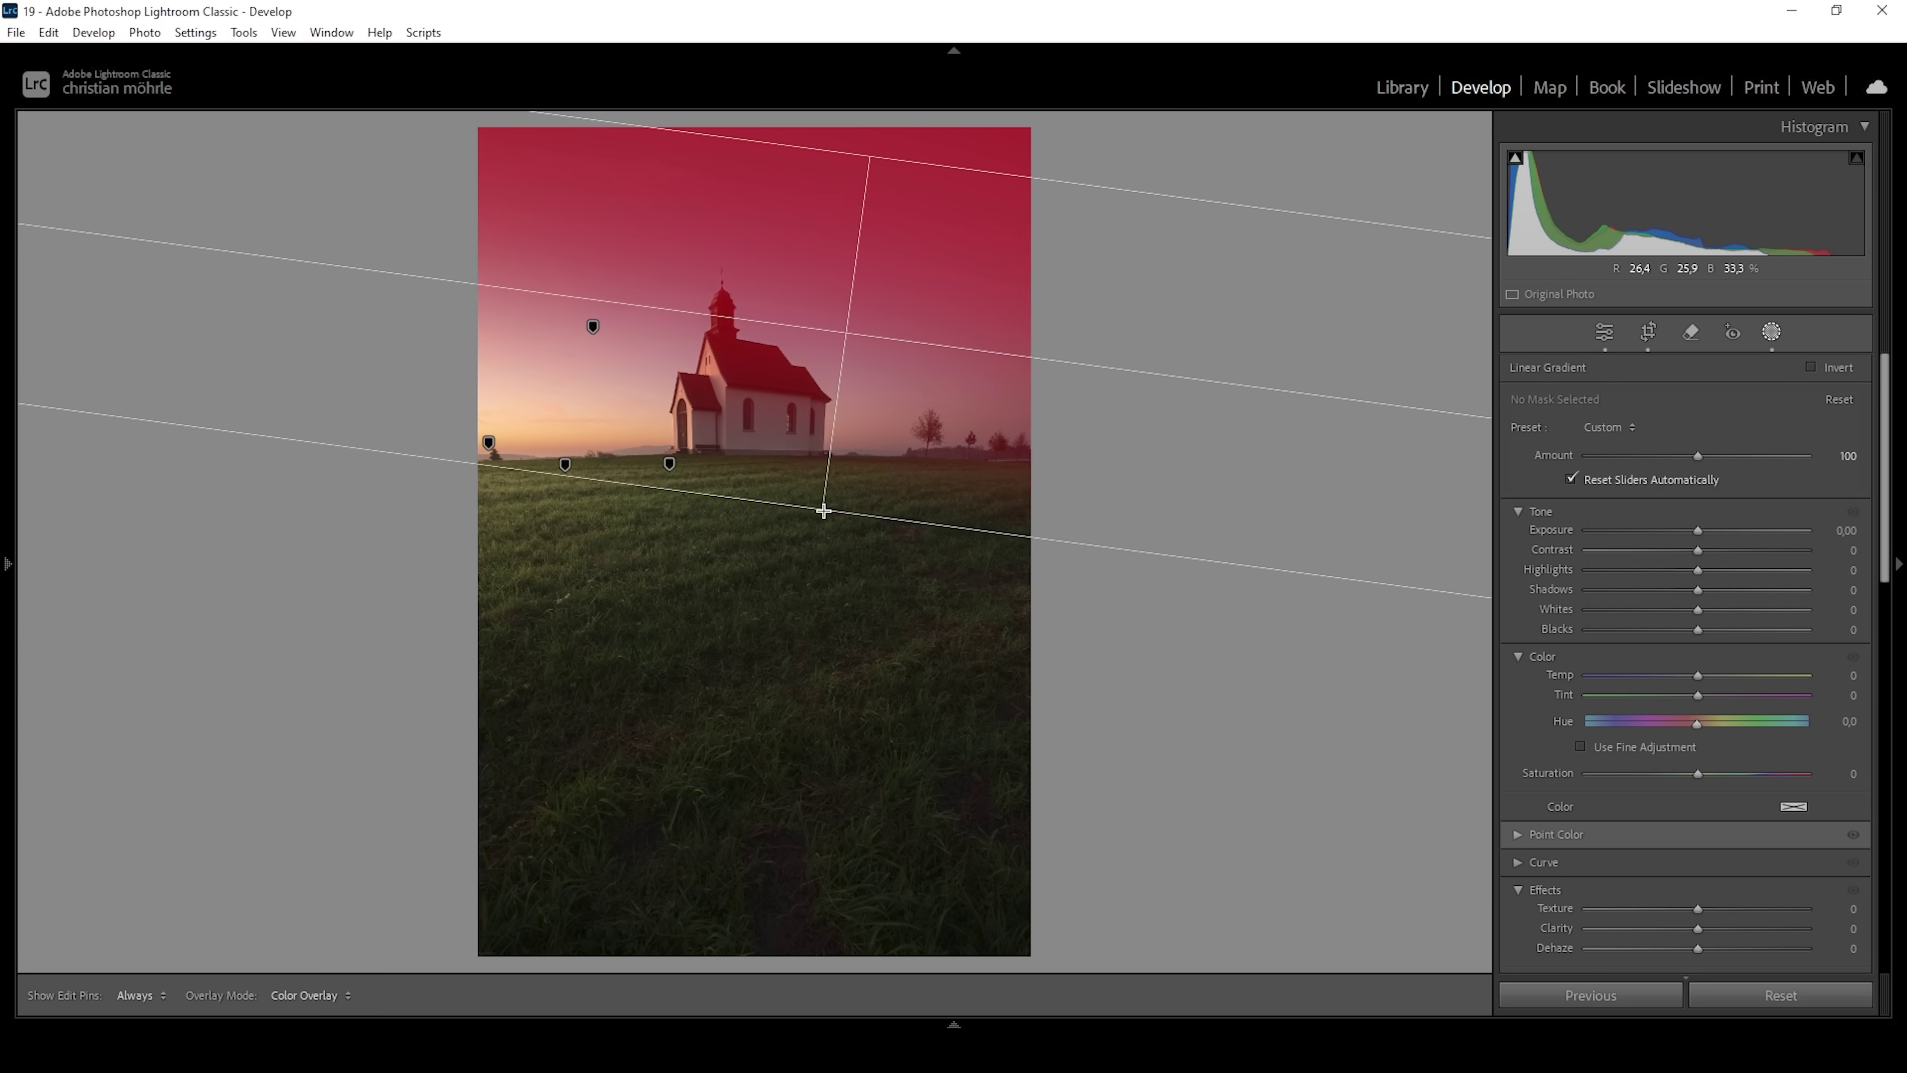
pyautogui.moveTo(873, 158); pyautogui.dragTo(881, 114)
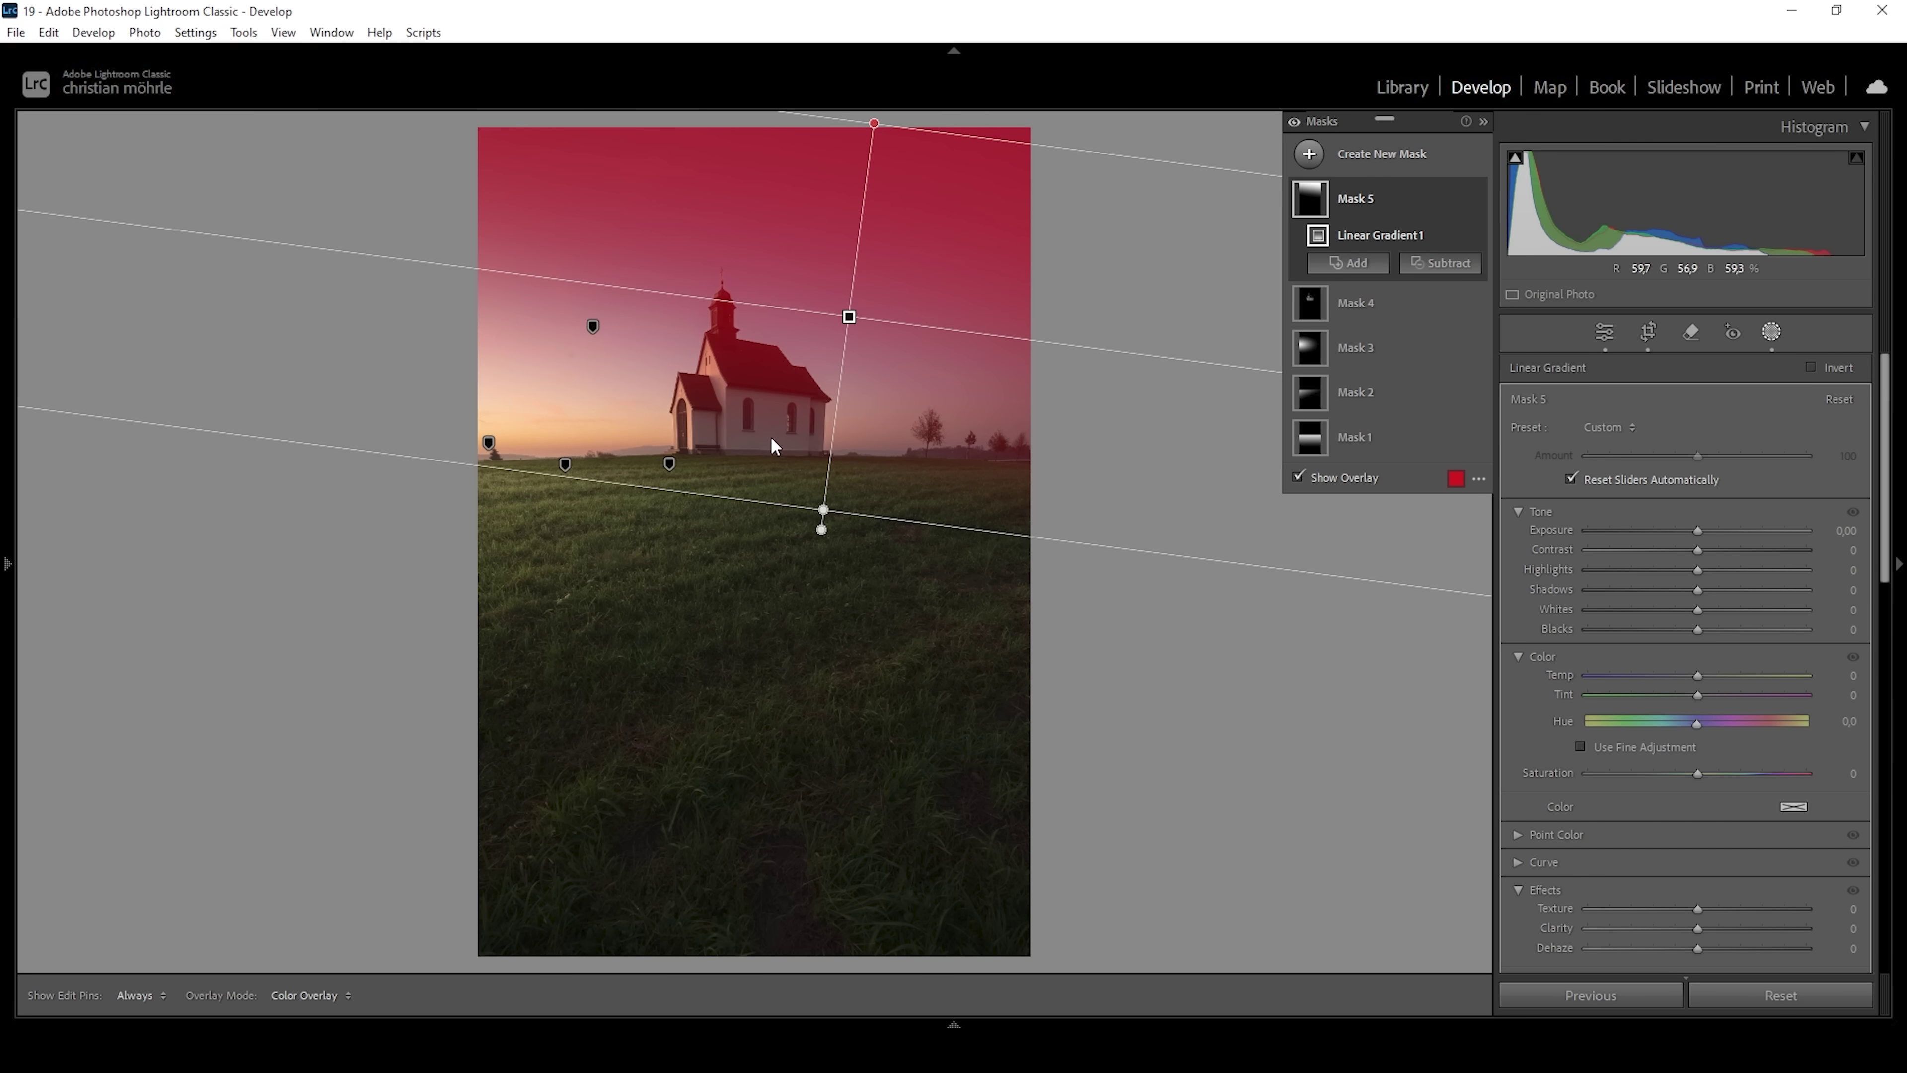
# Step: Subtract the chapel subject from the sky gradient mask and set its Exposure to -0.31 and Temp to -10
pyautogui.click(1466, 272)
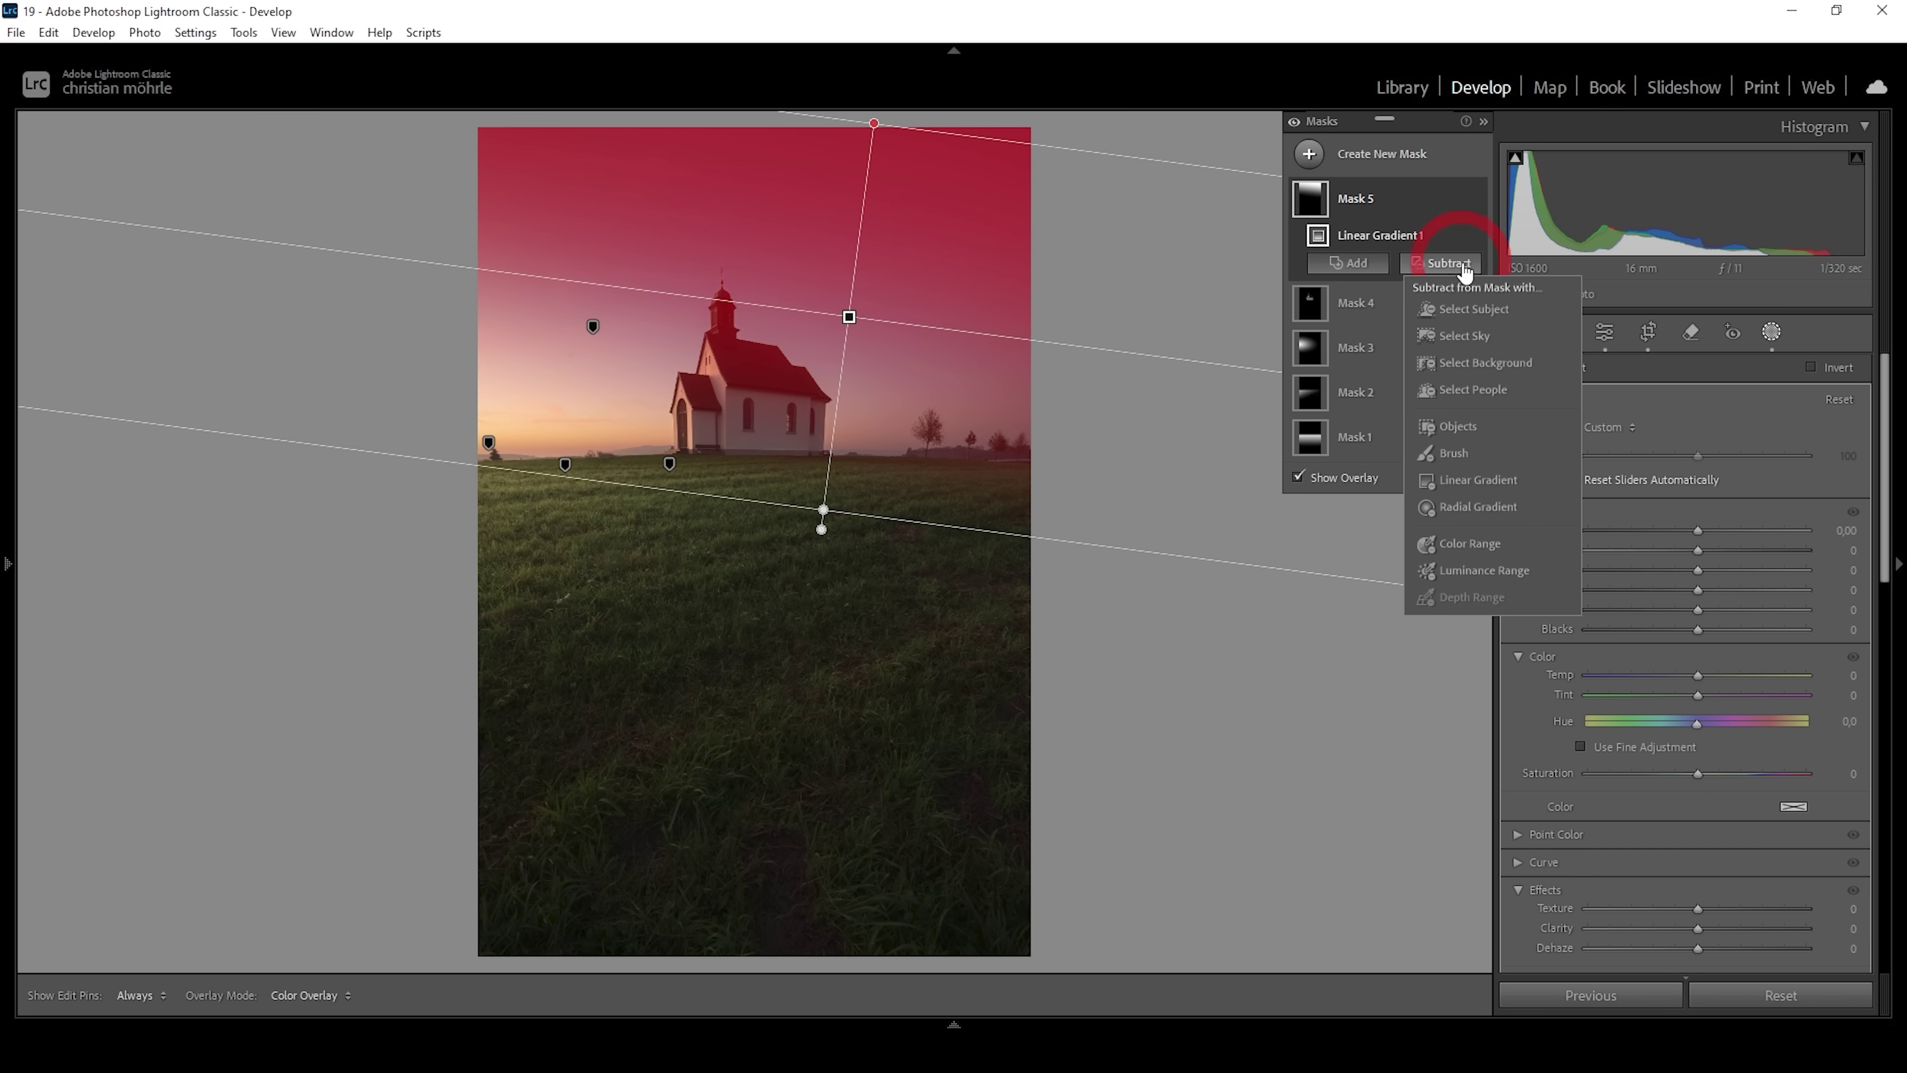
pyautogui.click(1443, 306)
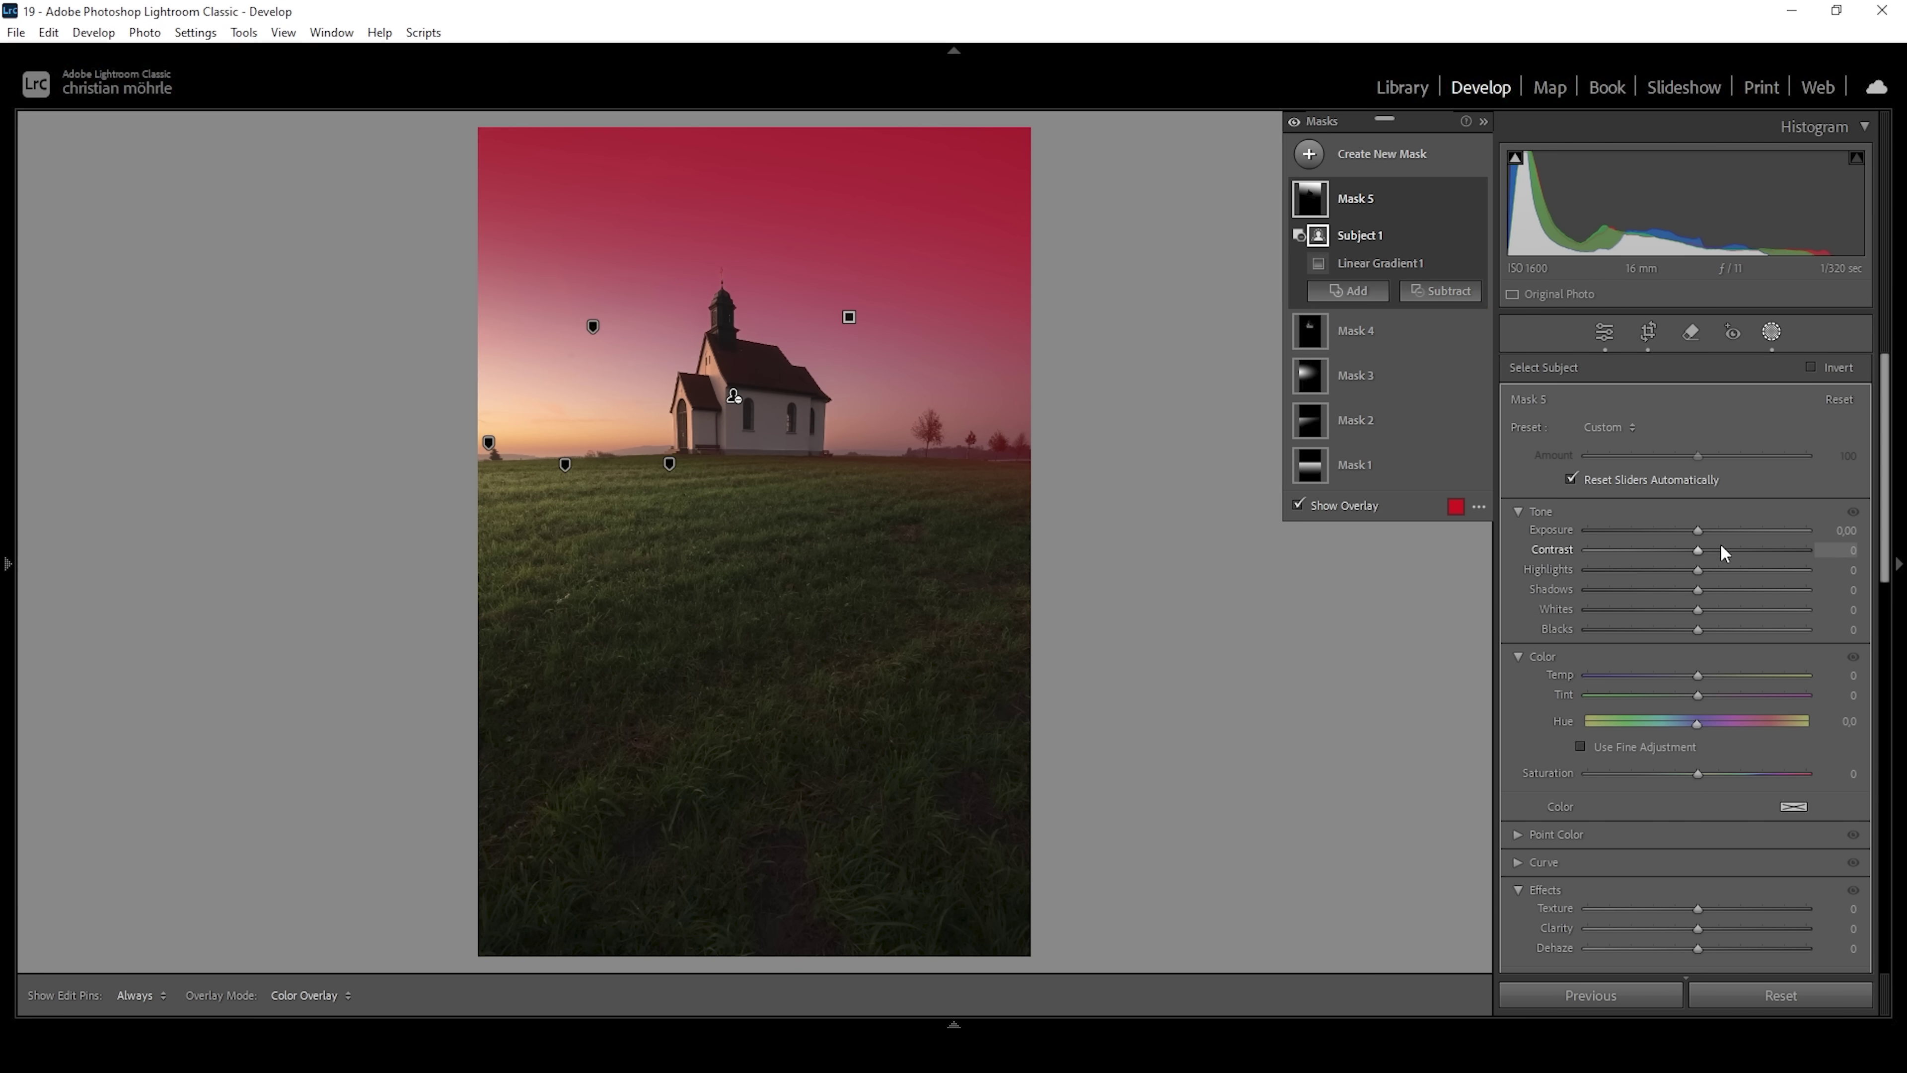
pyautogui.moveTo(1693, 530); pyautogui.dragTo(1684, 530)
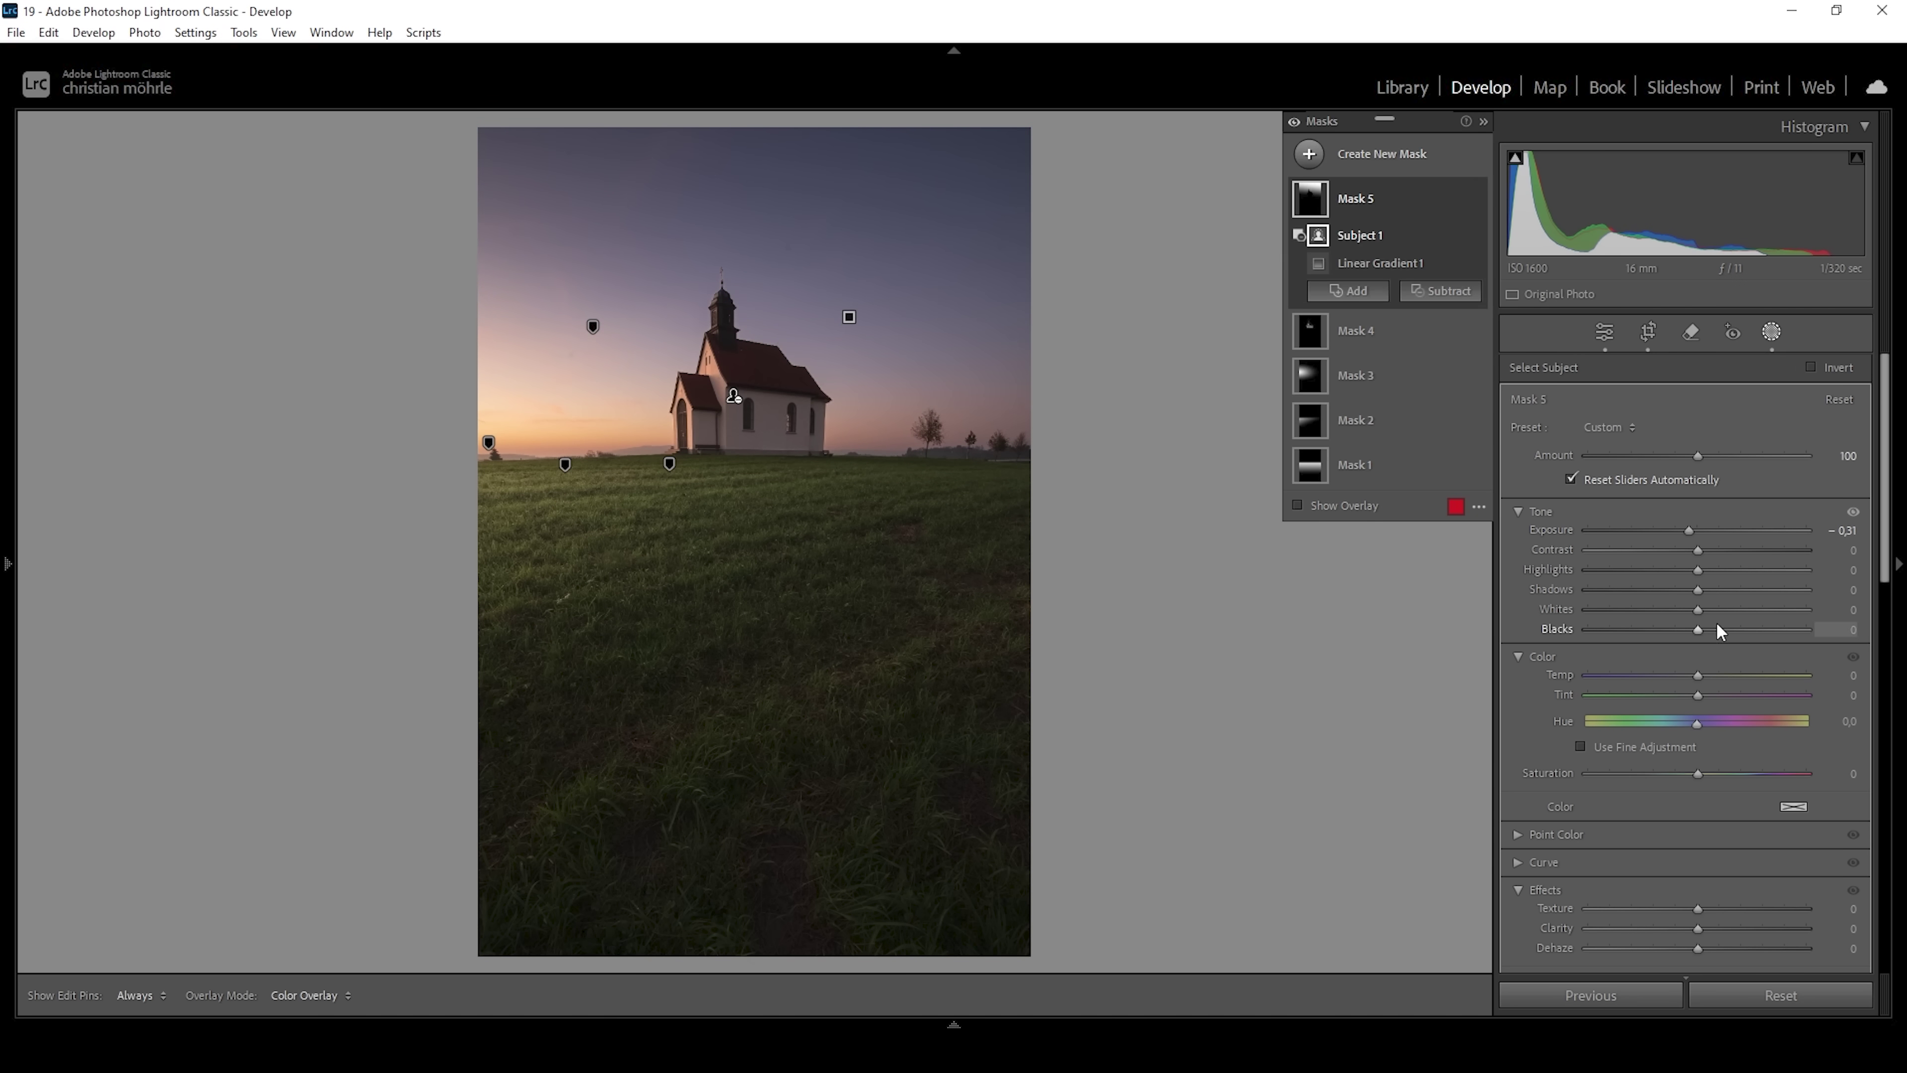
pyautogui.moveTo(1698, 676); pyautogui.dragTo(1693, 675)
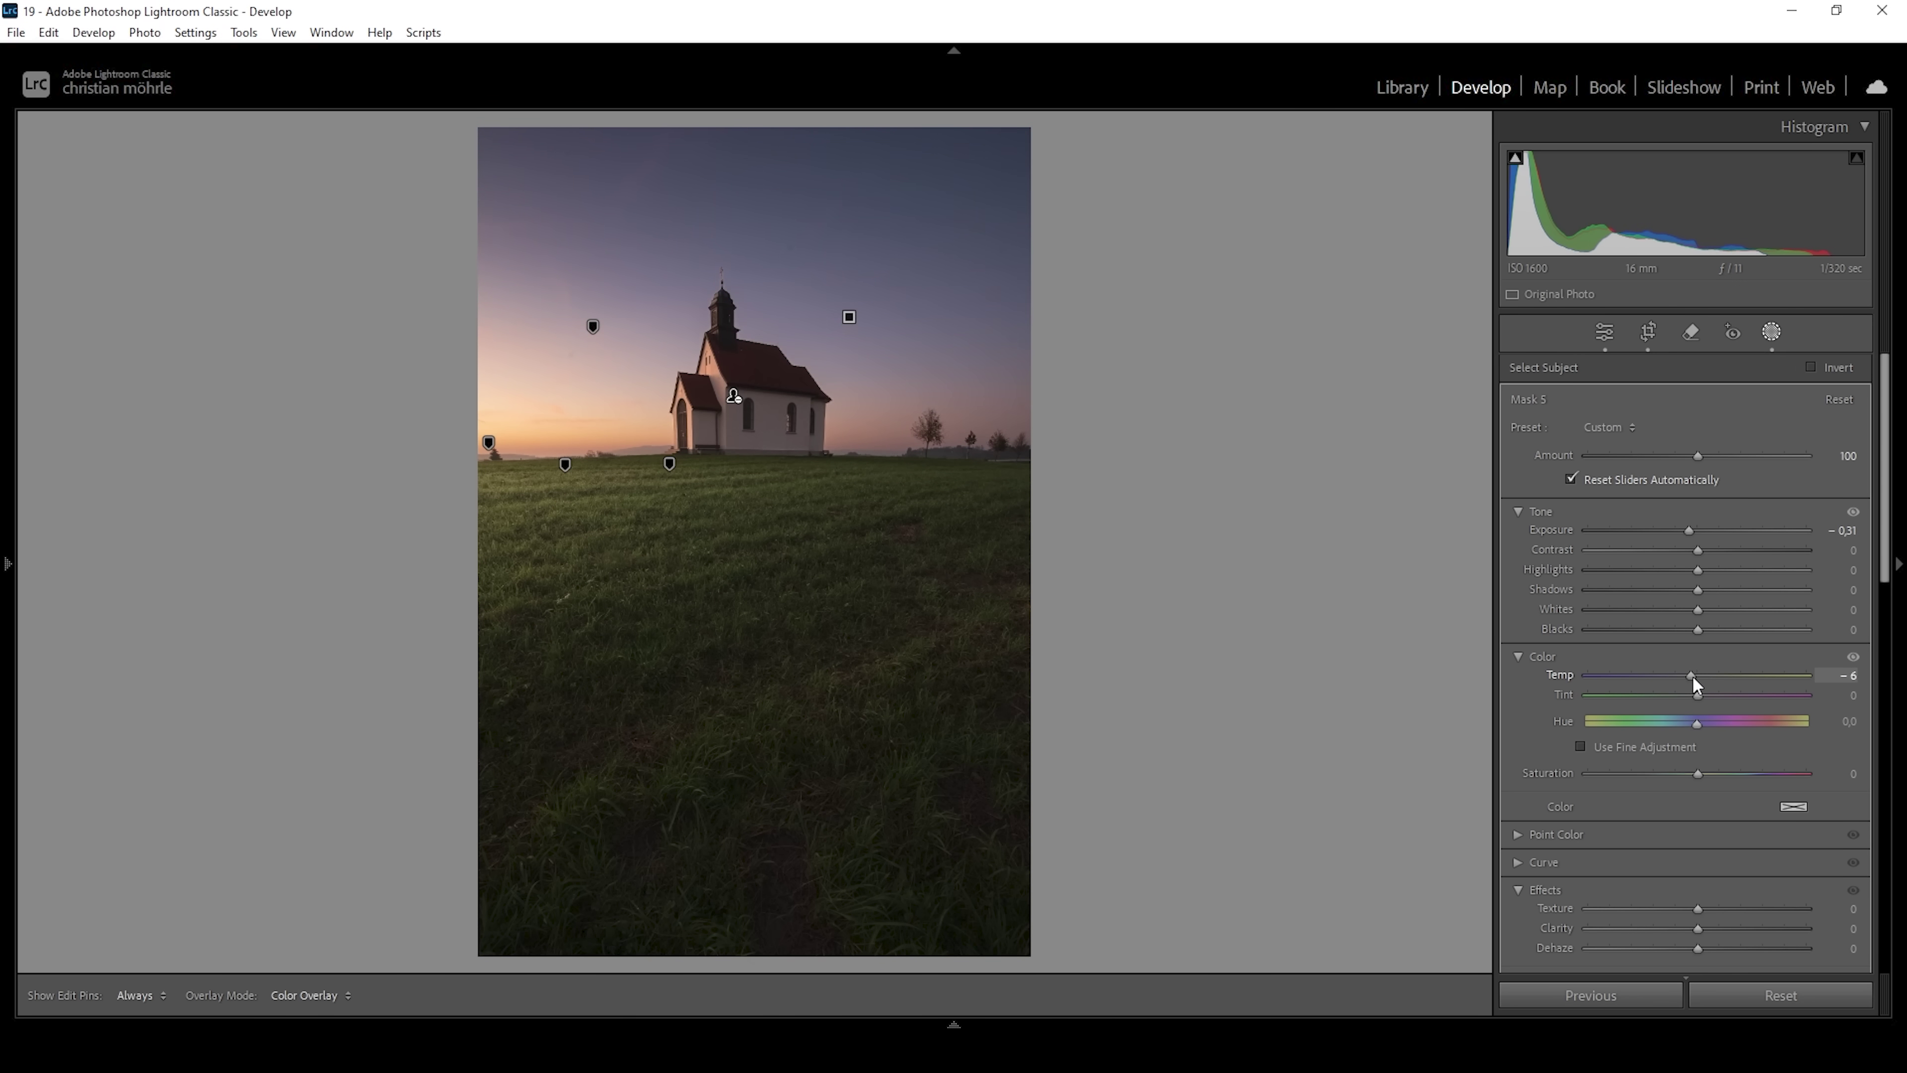
pyautogui.moveTo(1690, 675); pyautogui.dragTo(1689, 676)
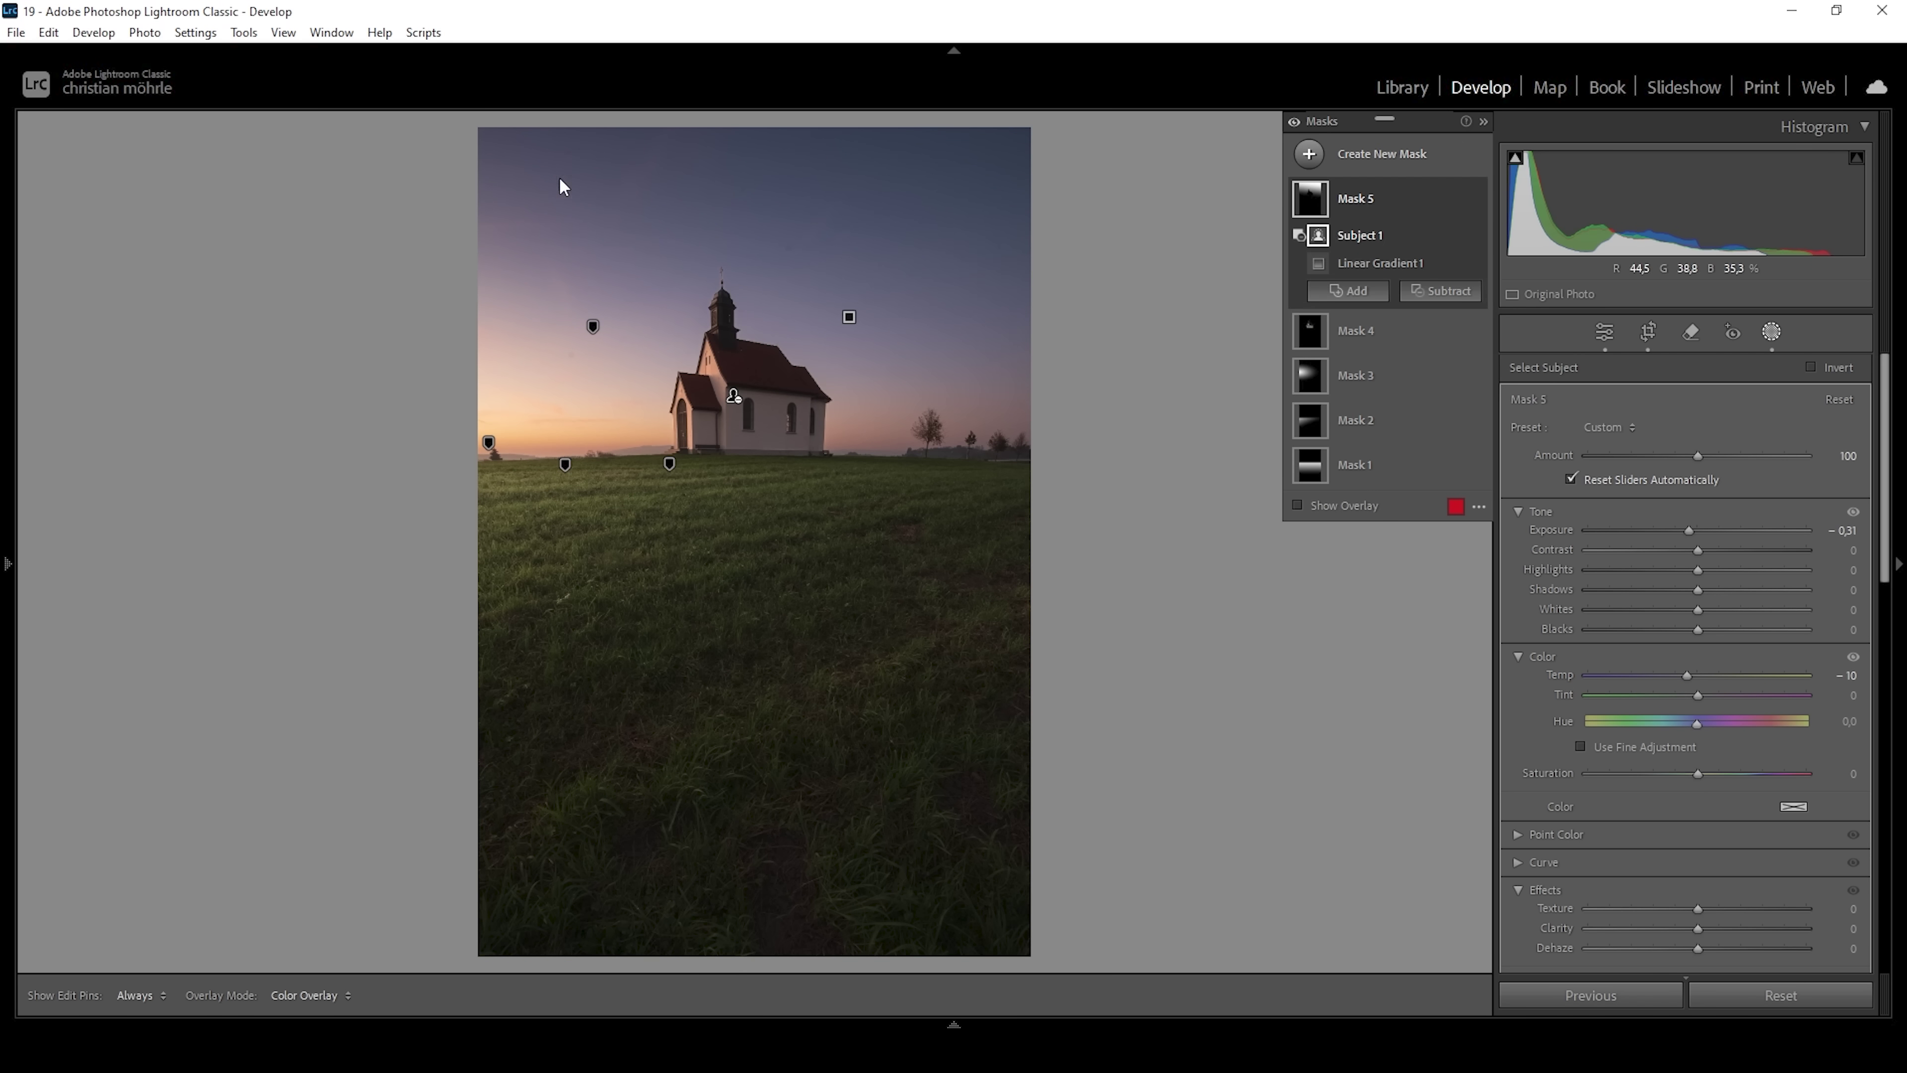
# Step: Create a slightly tilted linear gradient mask over the uppermost sky, fading out near the steeple, and set Exposure to -0.23
pyautogui.click(1310, 154)
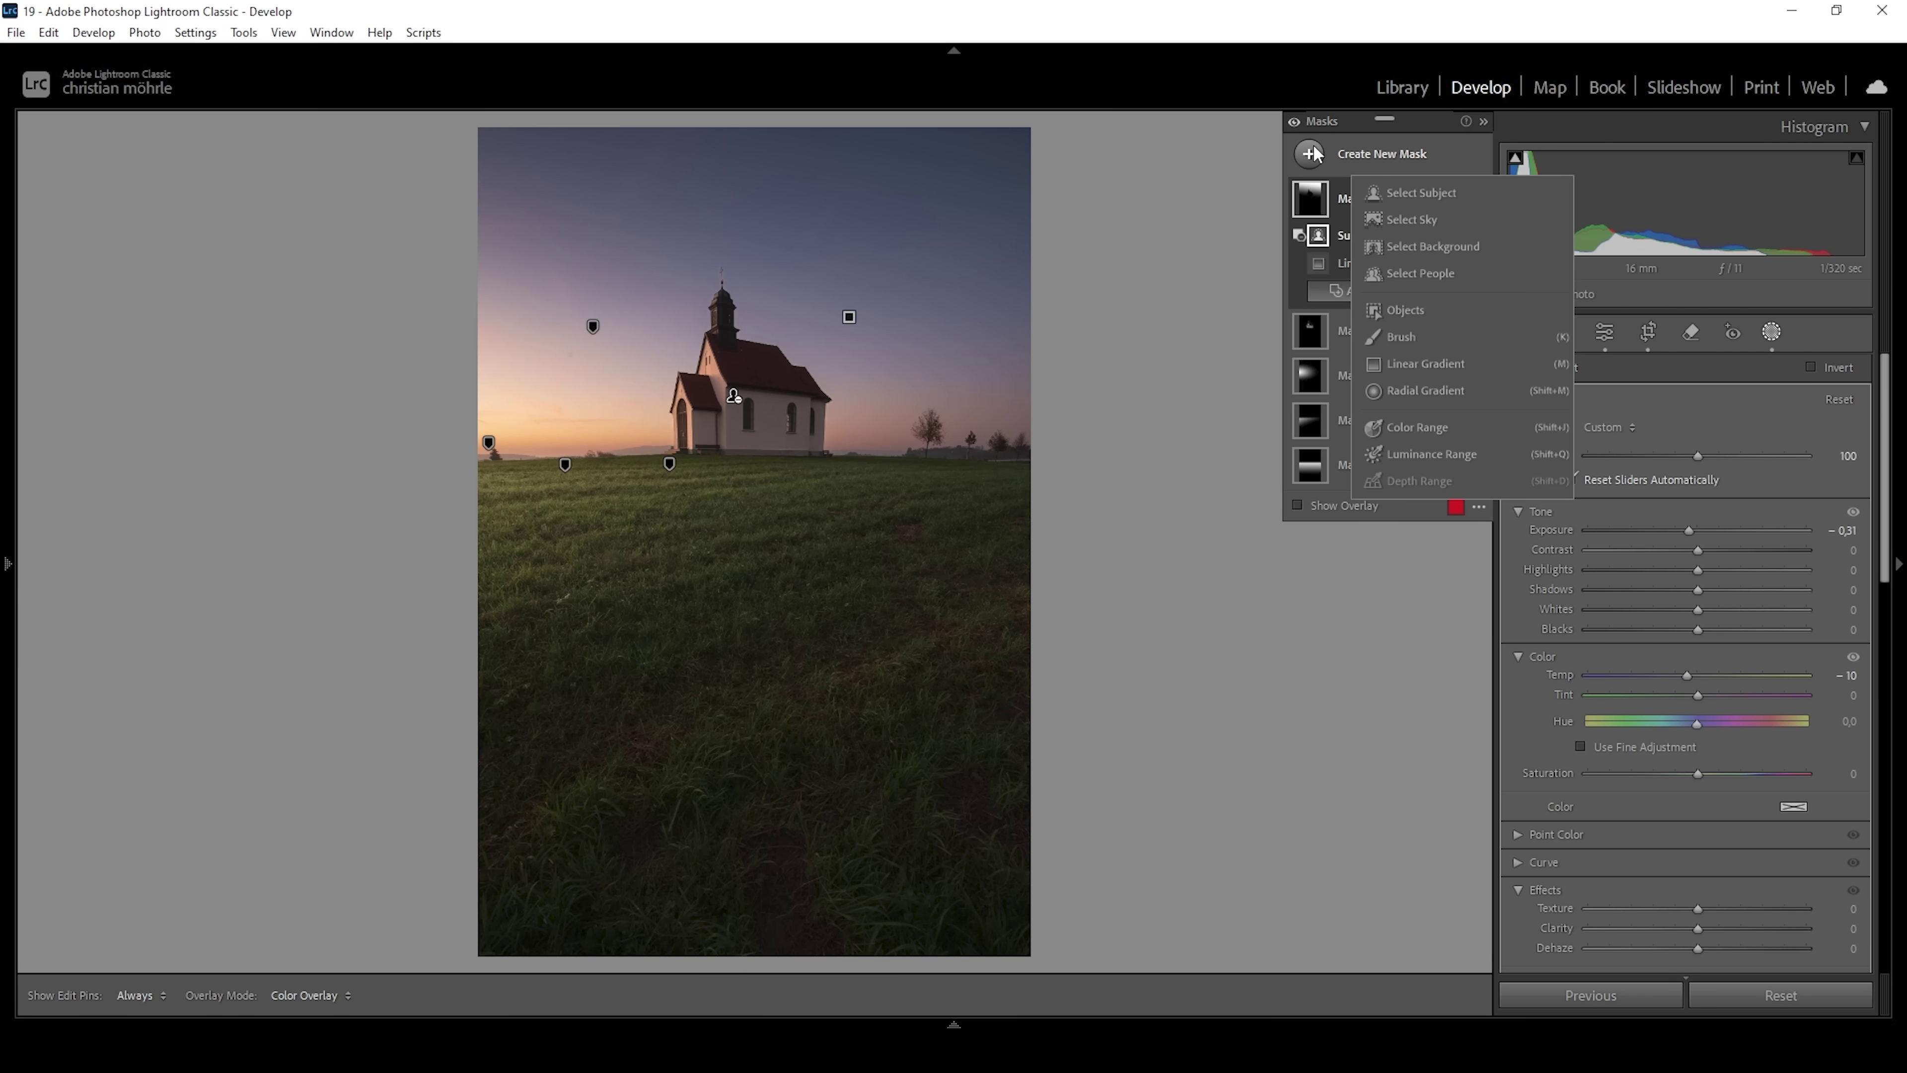
pyautogui.click(1433, 360)
pyautogui.moveTo(907, 134); pyautogui.dragTo(935, 58)
pyautogui.moveTo(869, 358); pyautogui.dragTo(873, 331)
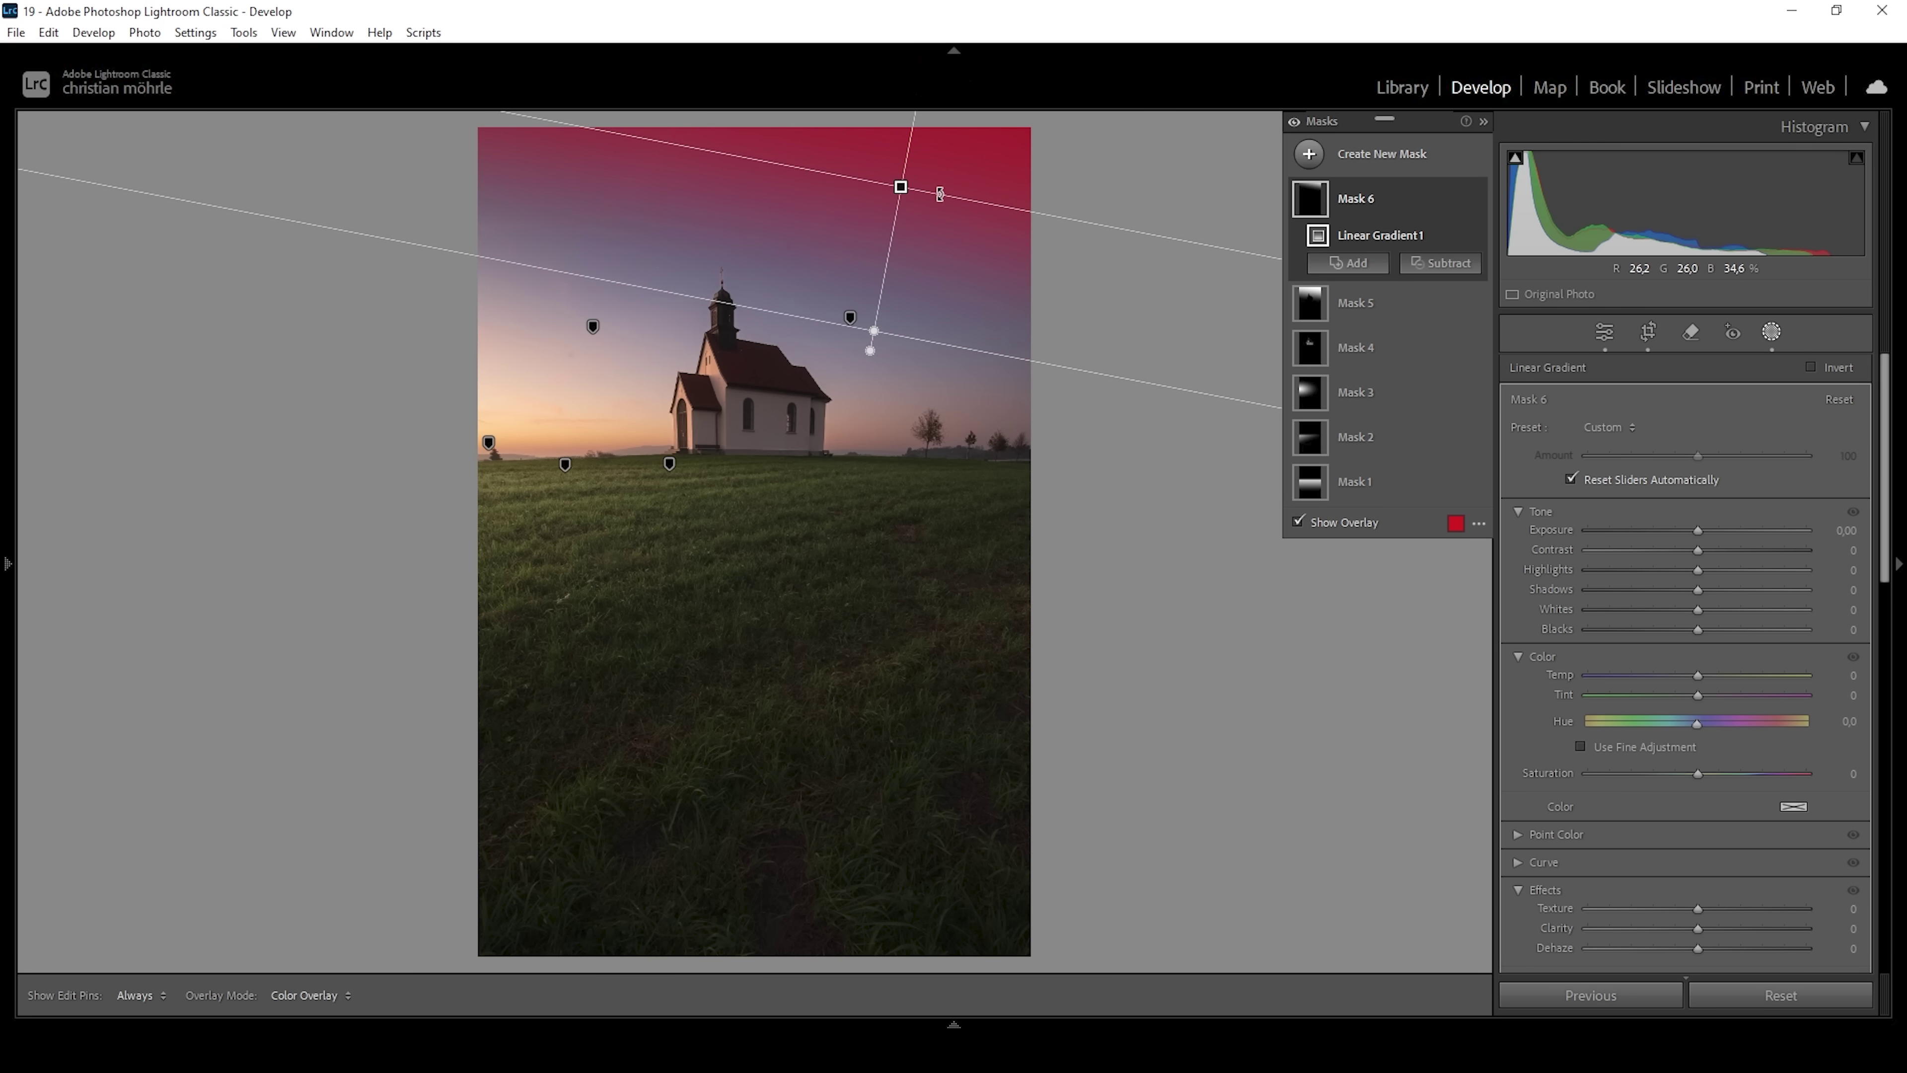
pyautogui.moveTo(1702, 526); pyautogui.dragTo(1690, 527)
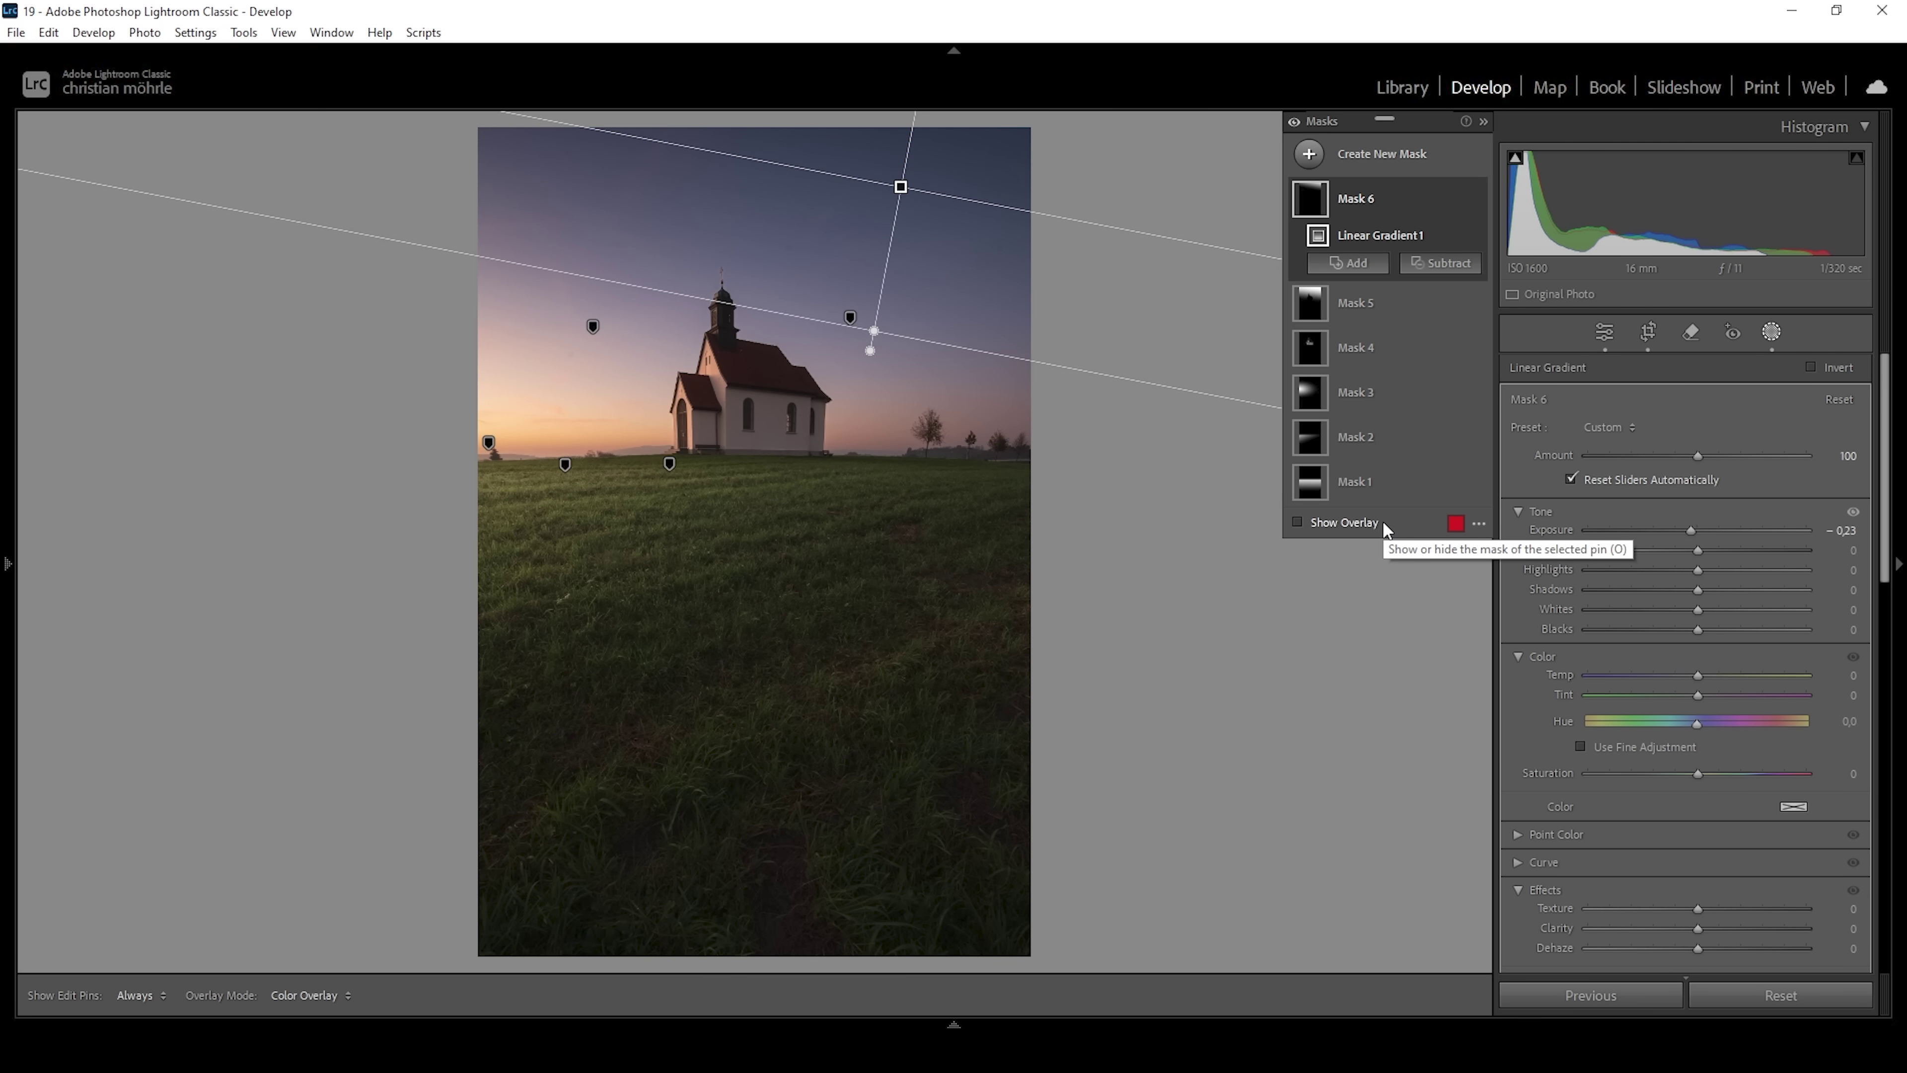
# Step: Create a large radial gradient mask centred on the sunset glow at the photo's left edge, reaching past the chapel
pyautogui.click(1310, 158)
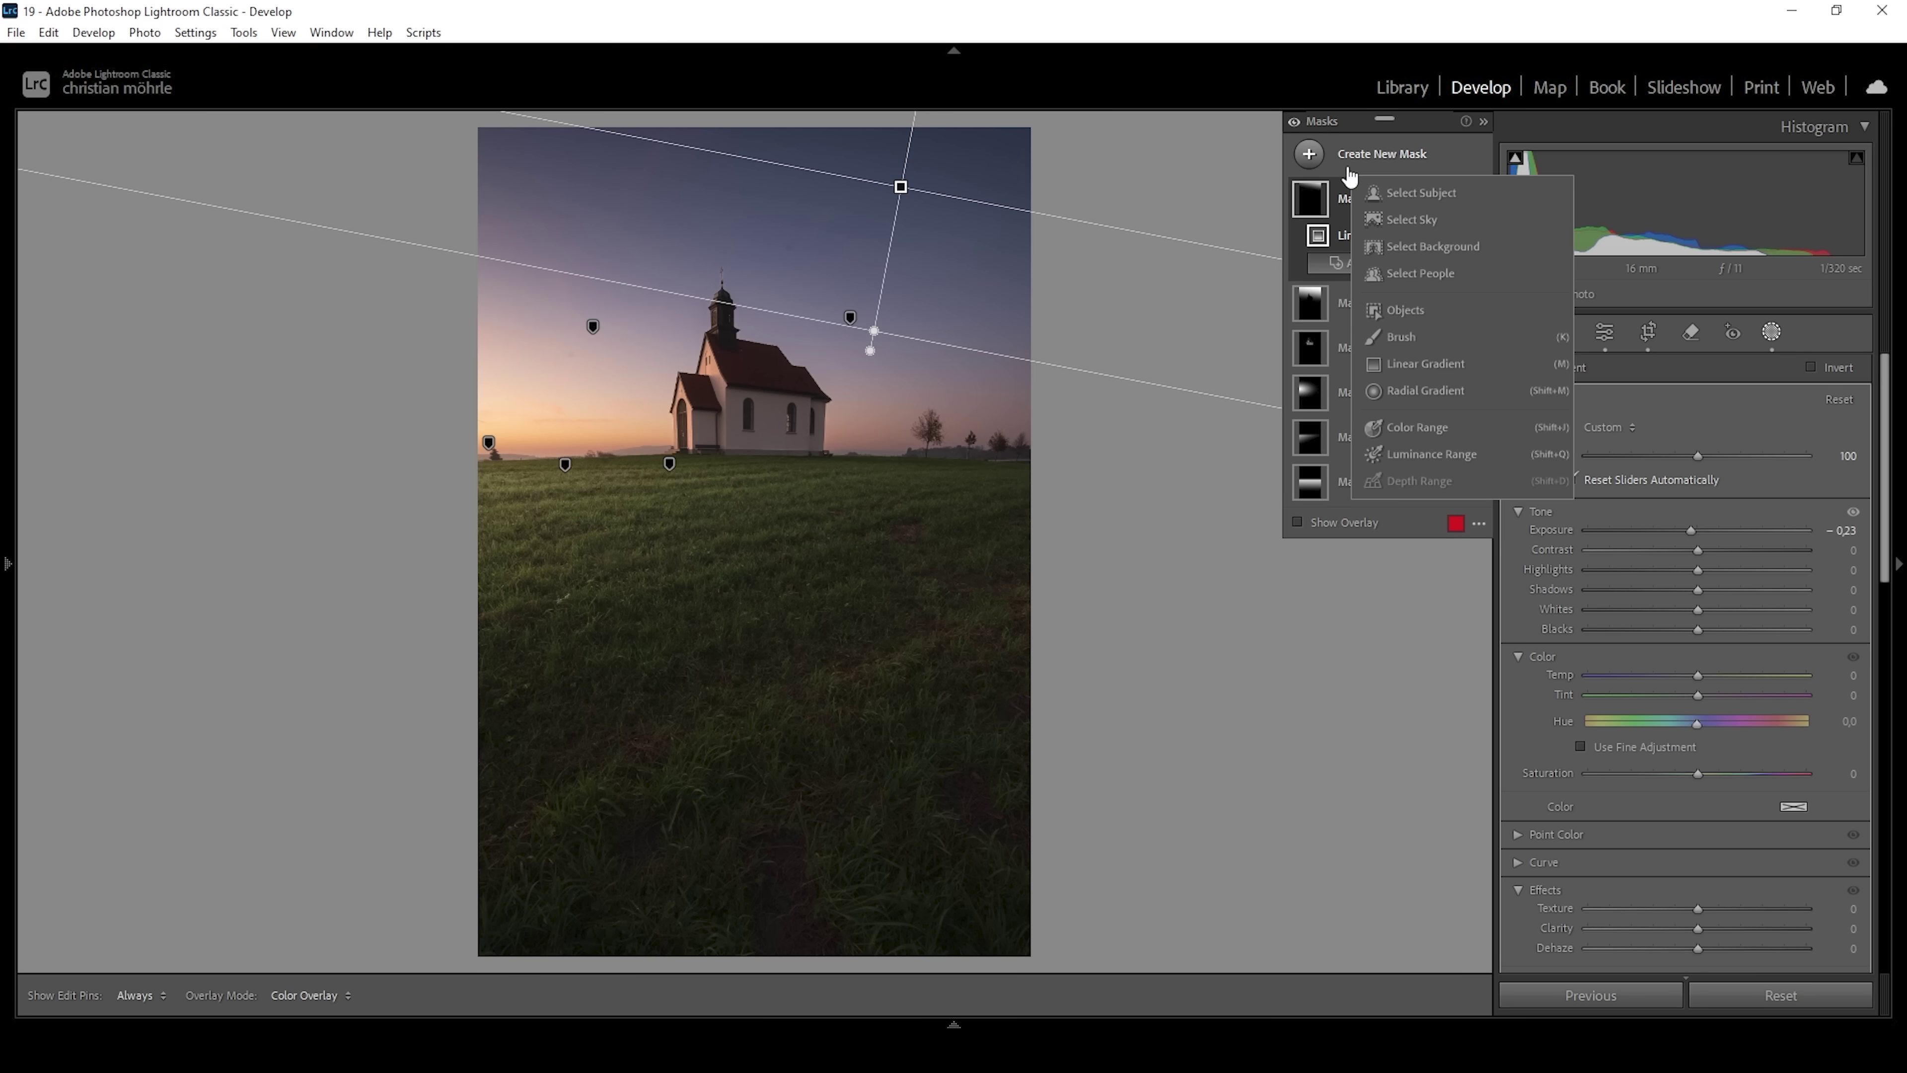
pyautogui.click(1427, 393)
pyautogui.hotkey('shift', 'm')
pyautogui.moveTo(554, 410); pyautogui.dragTo(481, 427)
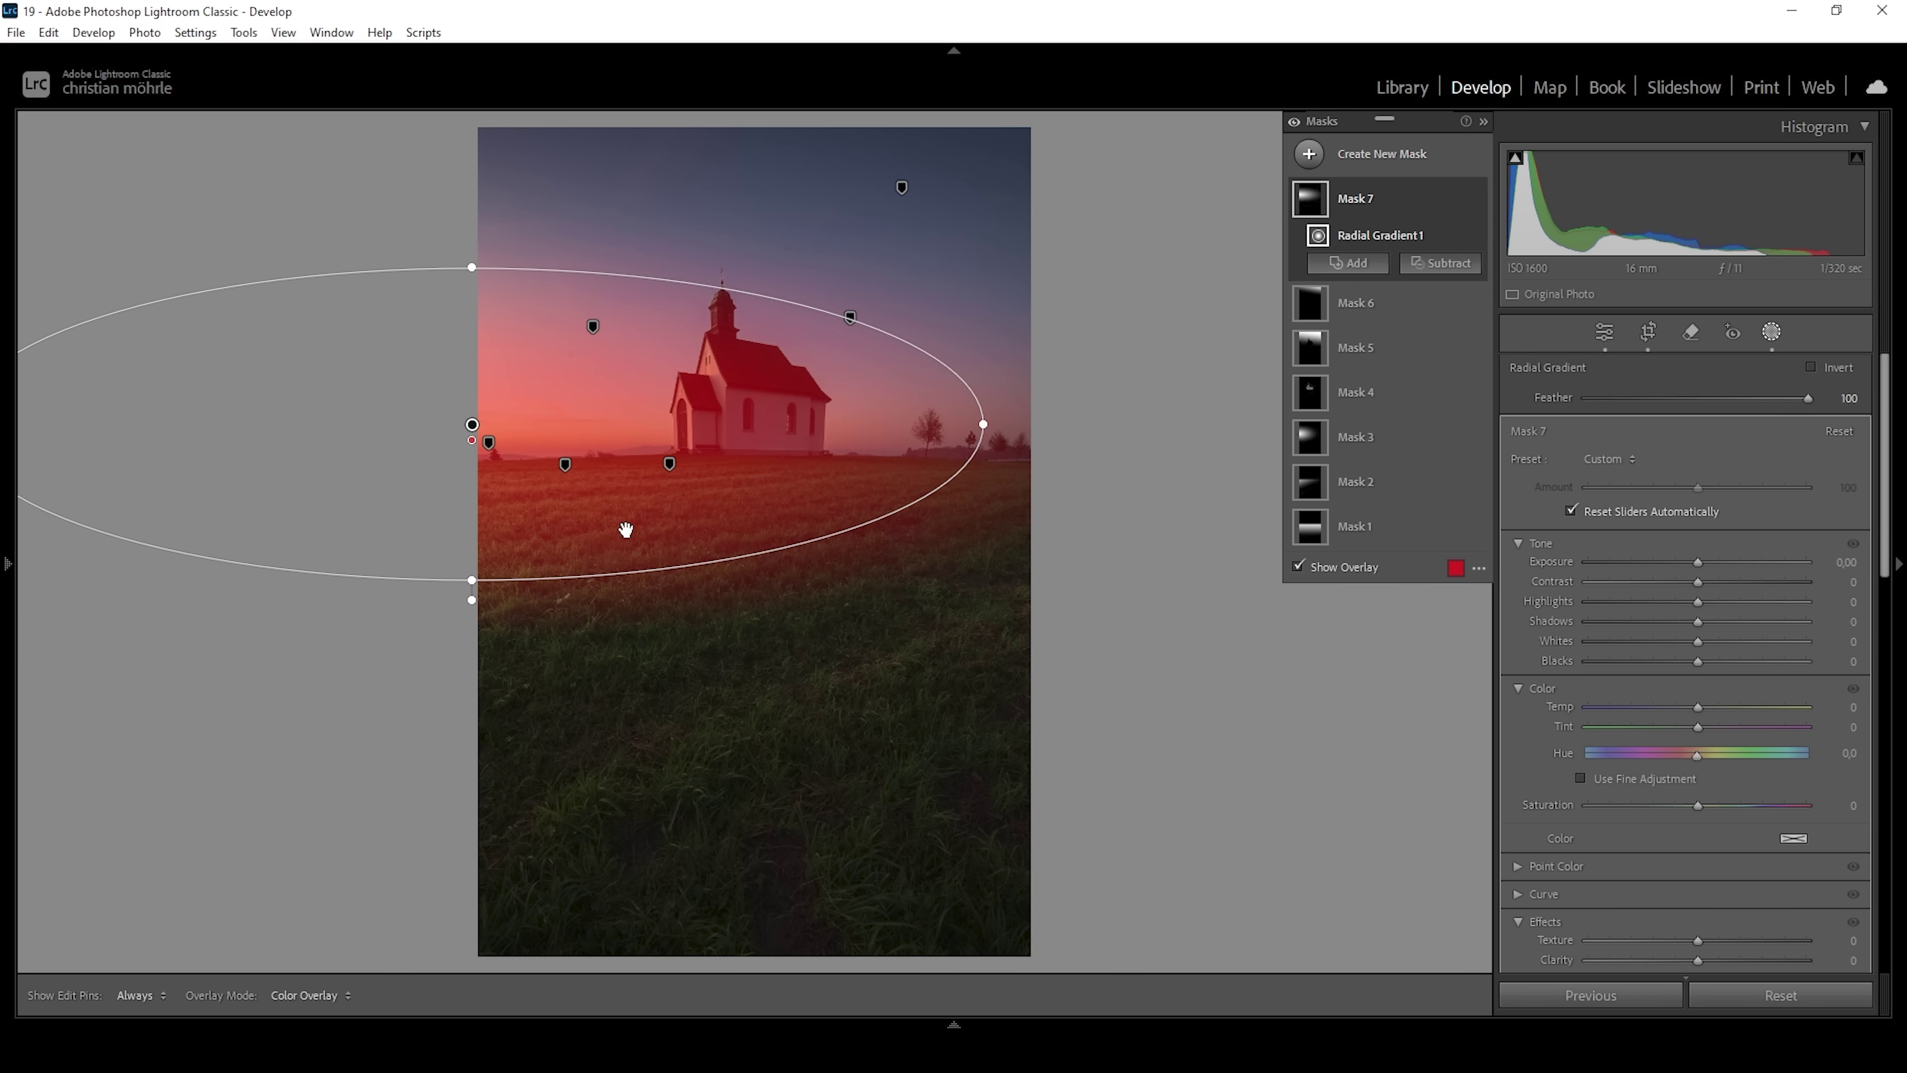
# Step: Intersect the sunset radial mask with the sky and subtract the chapel subject from it
pyautogui.rightClick(1457, 204)
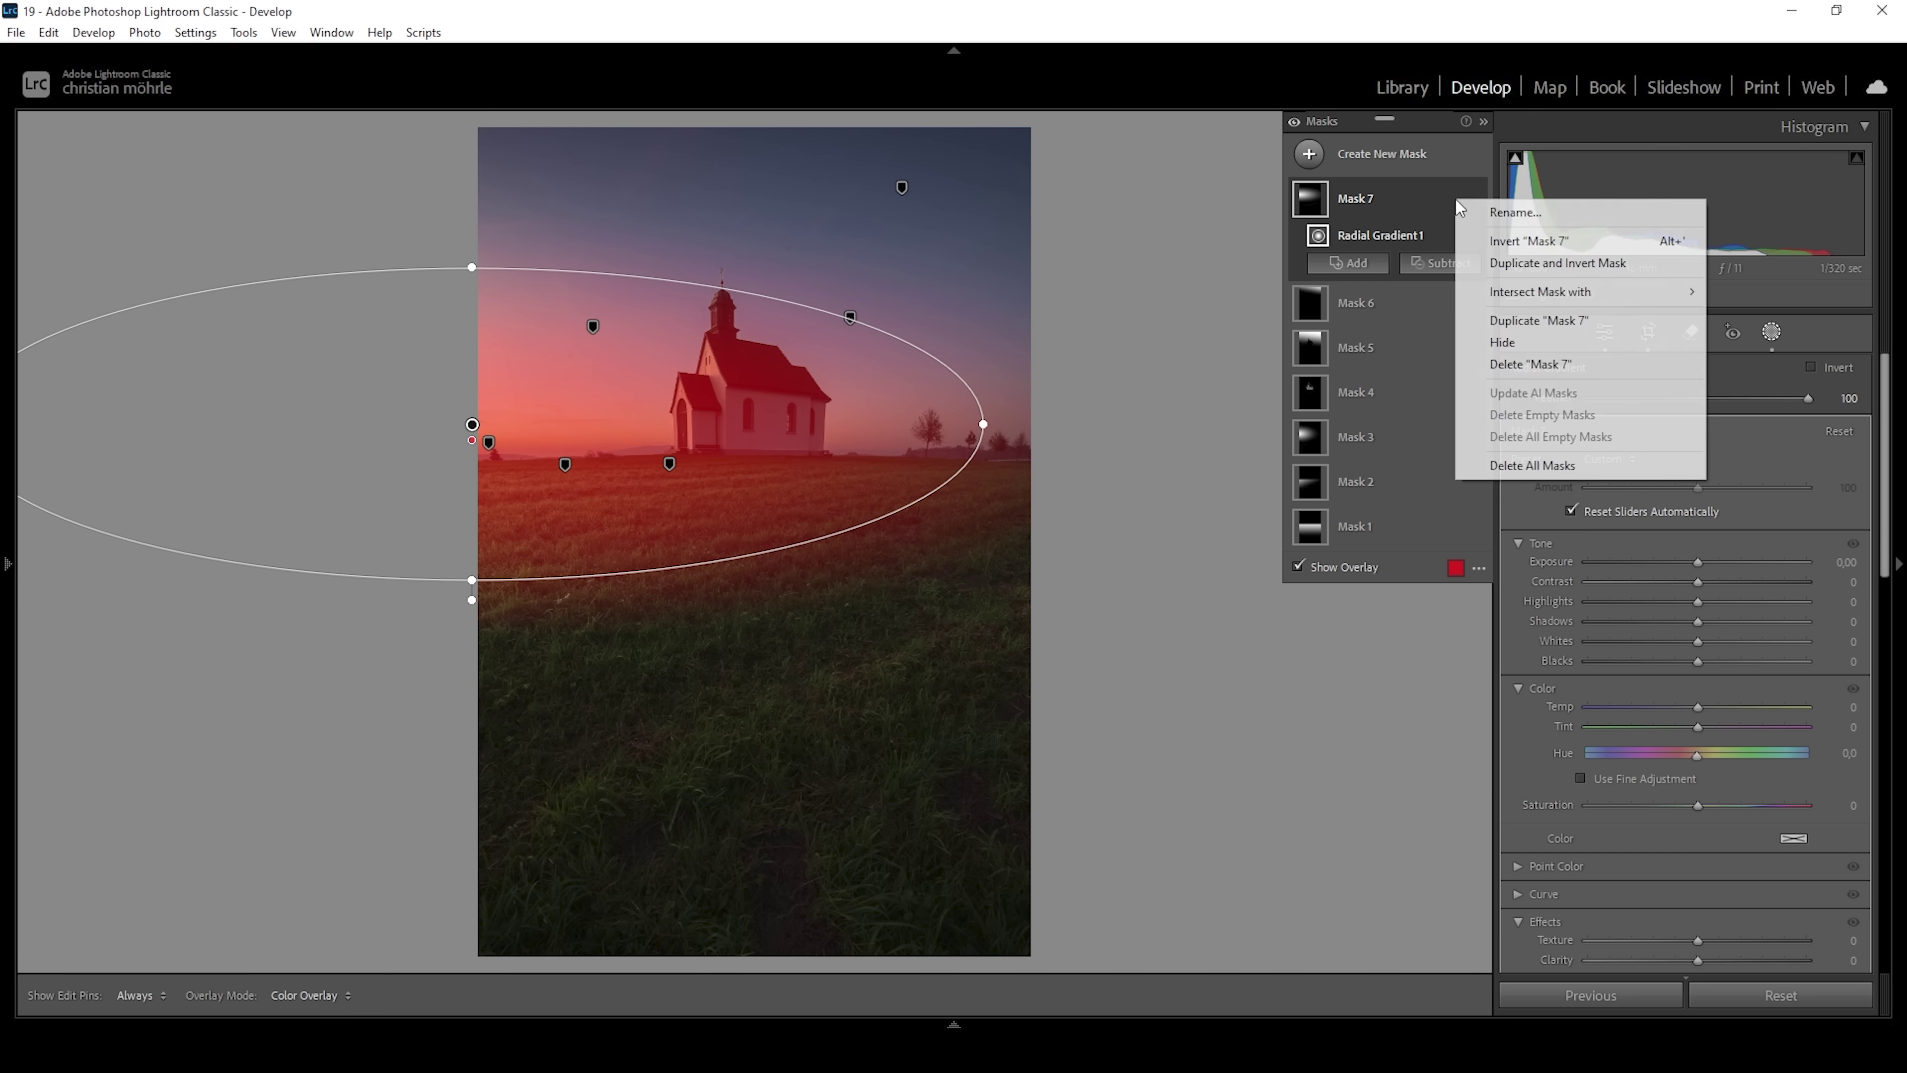
pyautogui.moveTo(1581, 294)
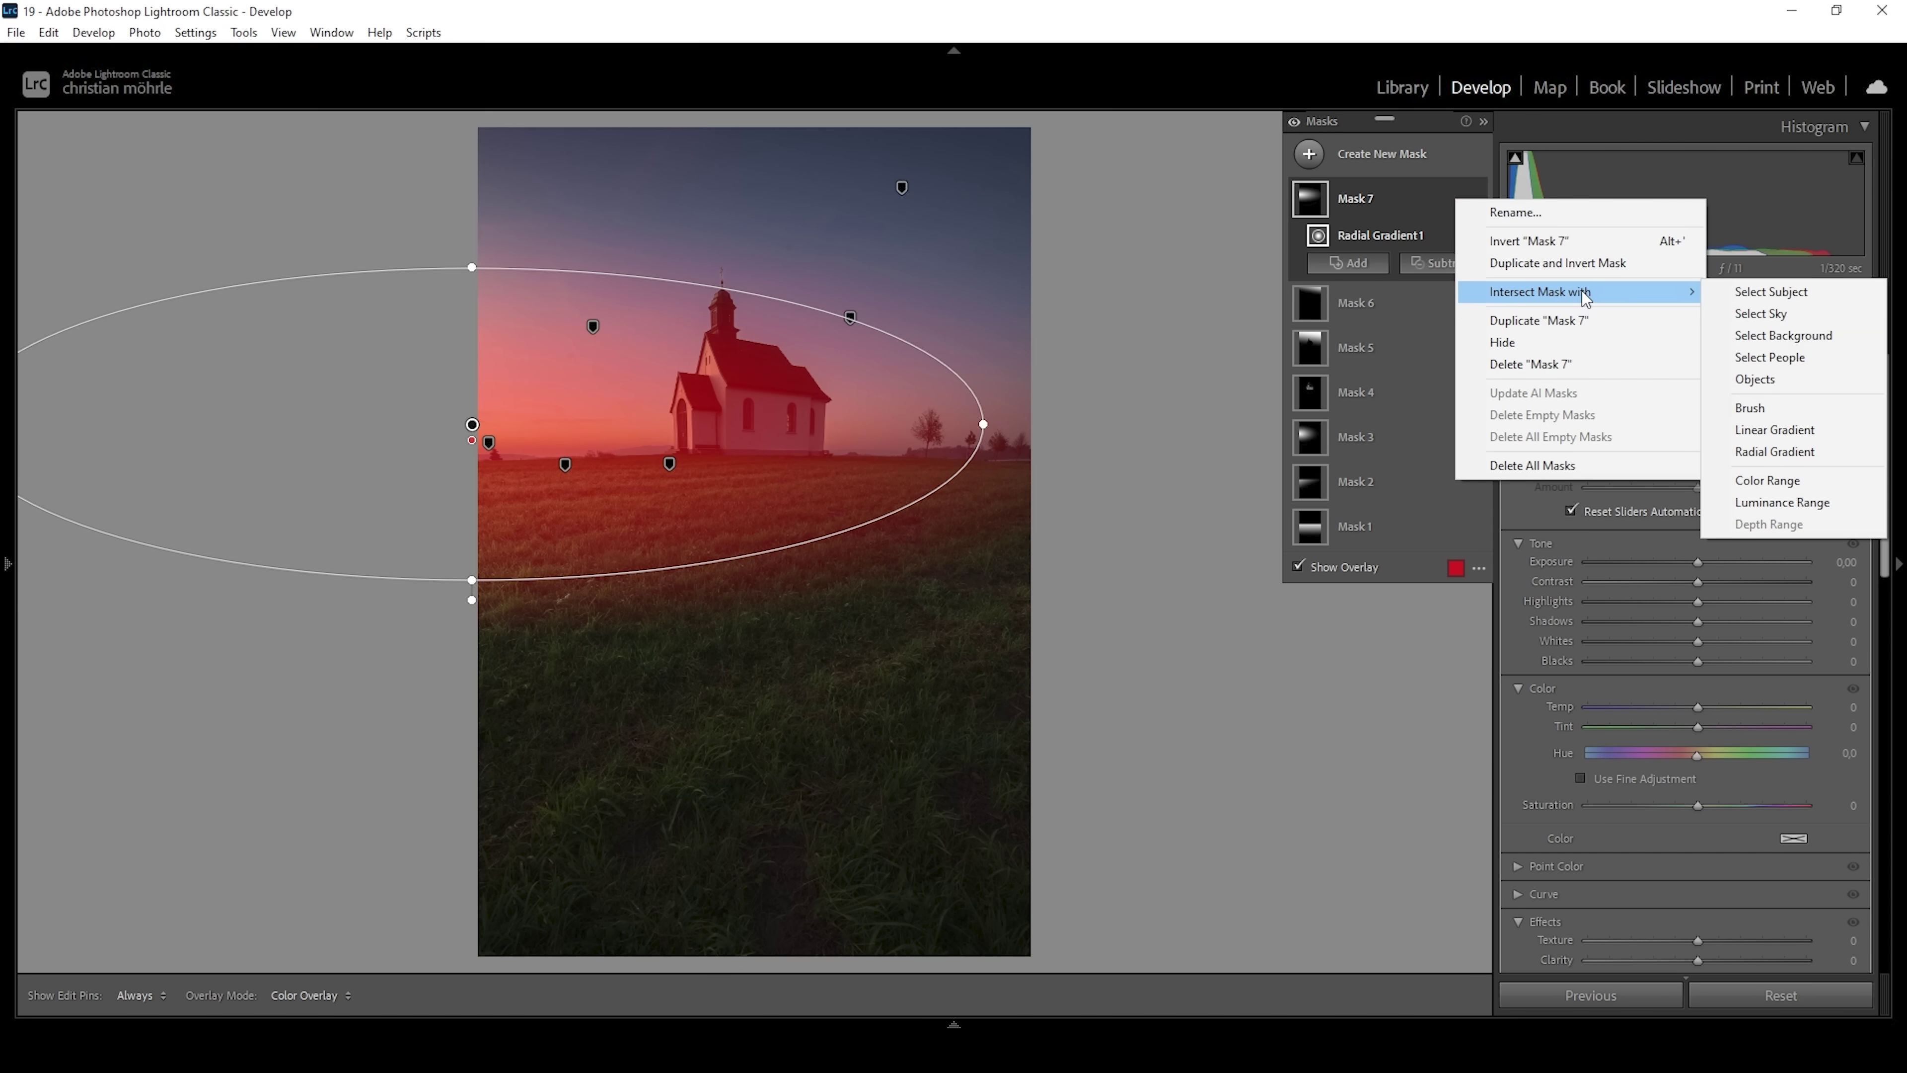
pyautogui.click(1762, 314)
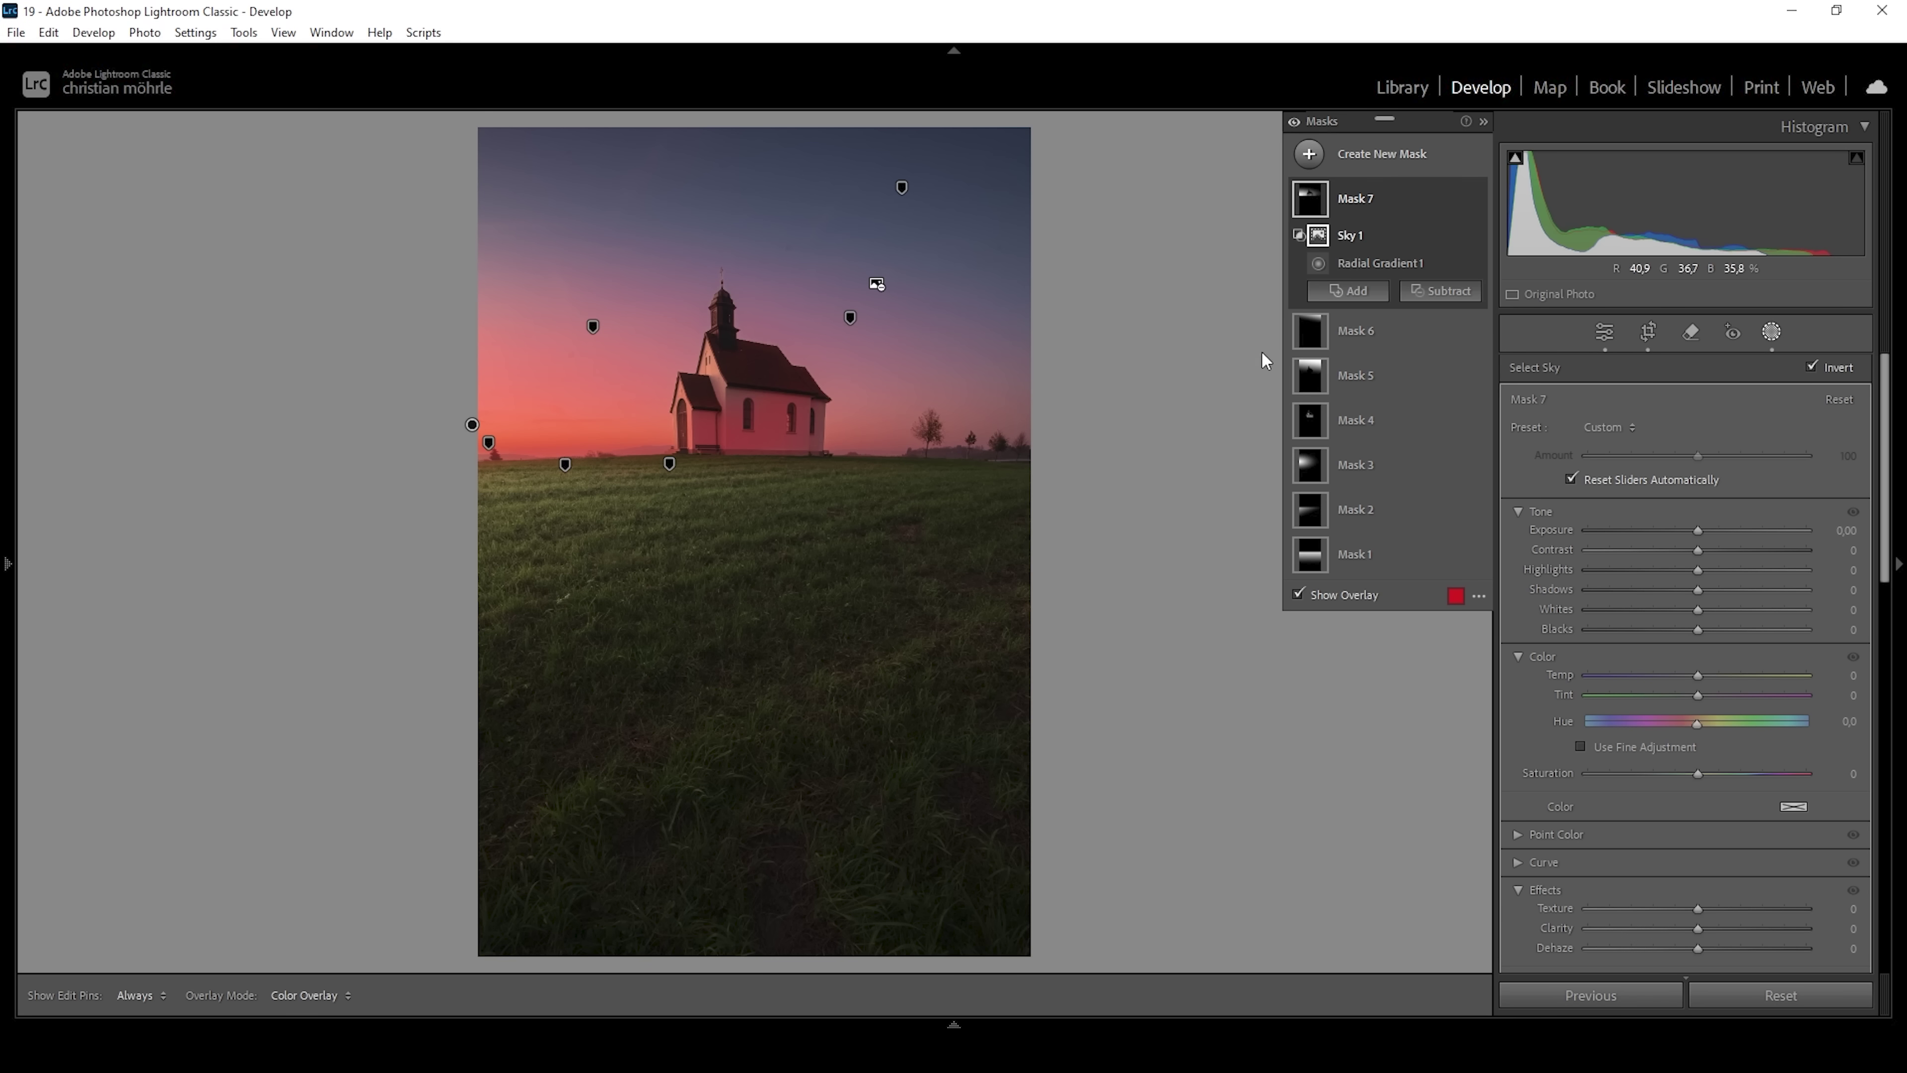
pyautogui.click(1416, 293)
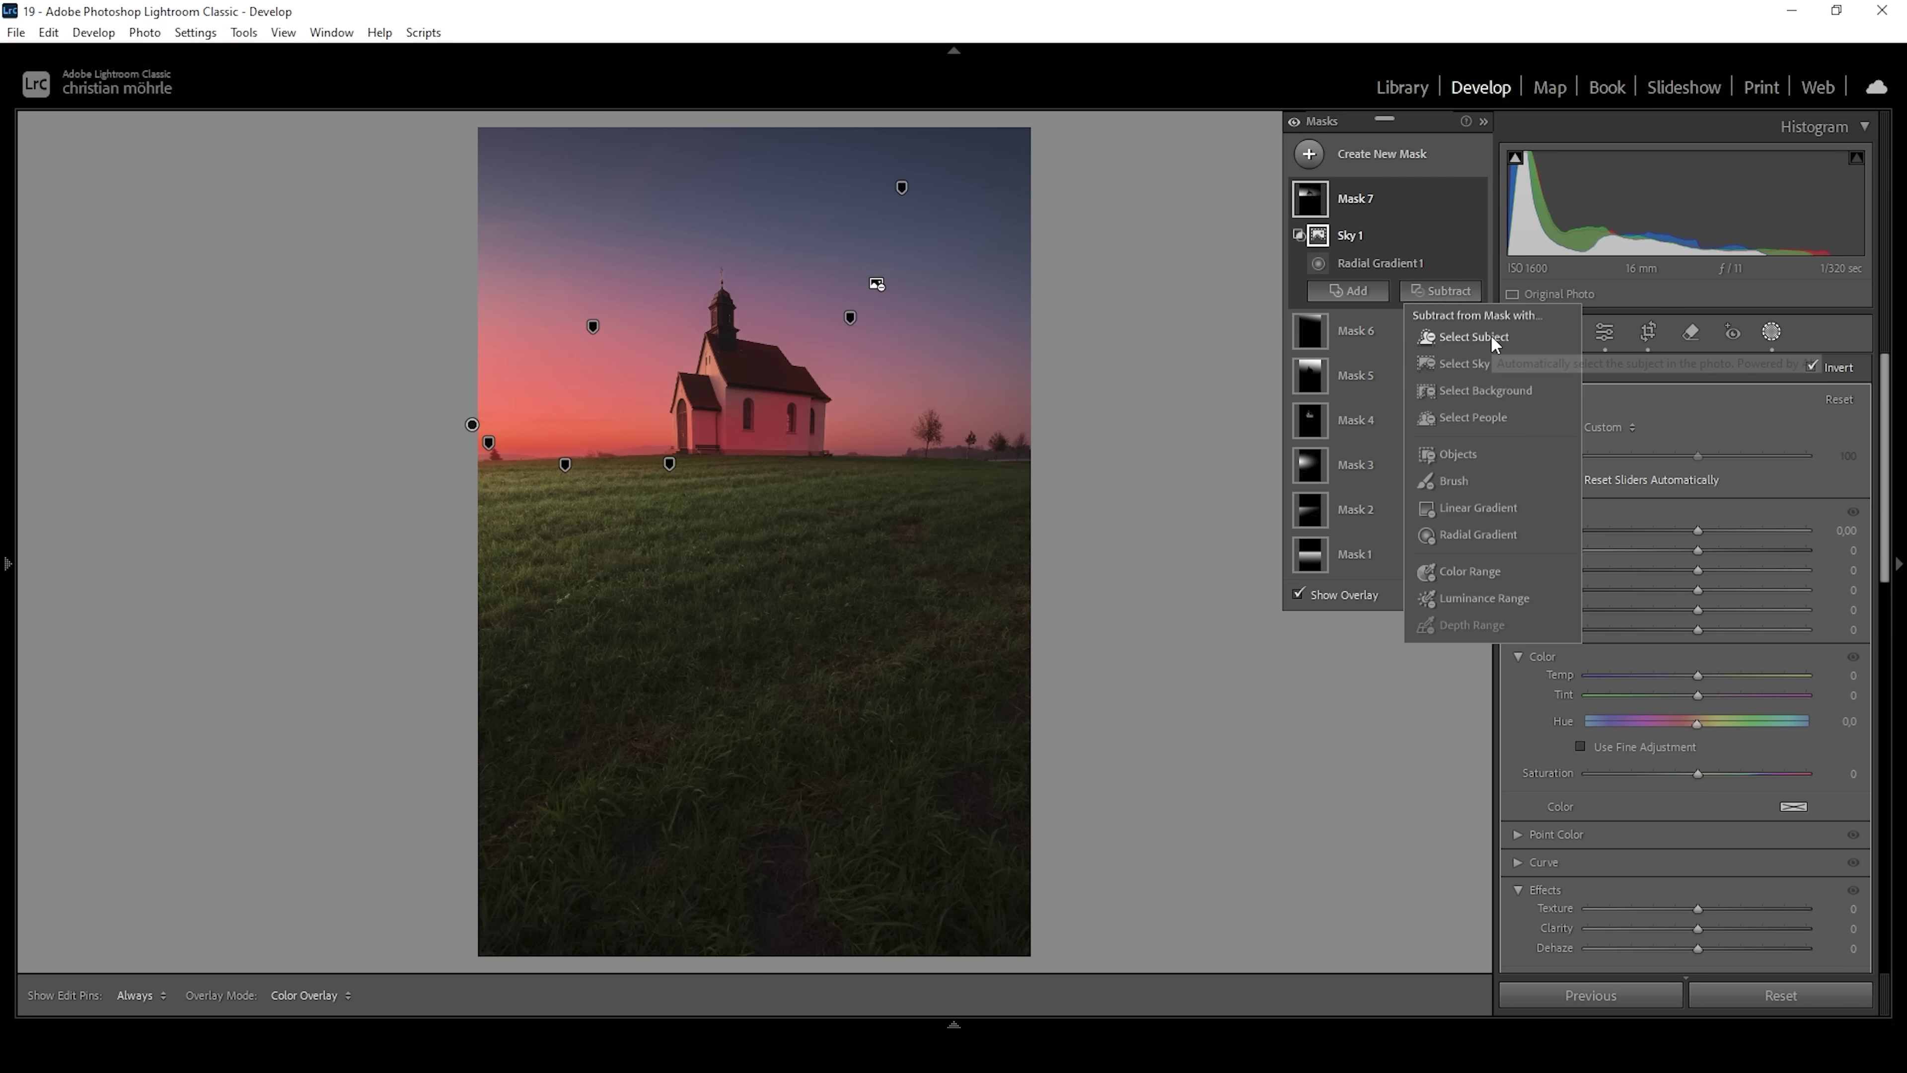
pyautogui.click(1489, 334)
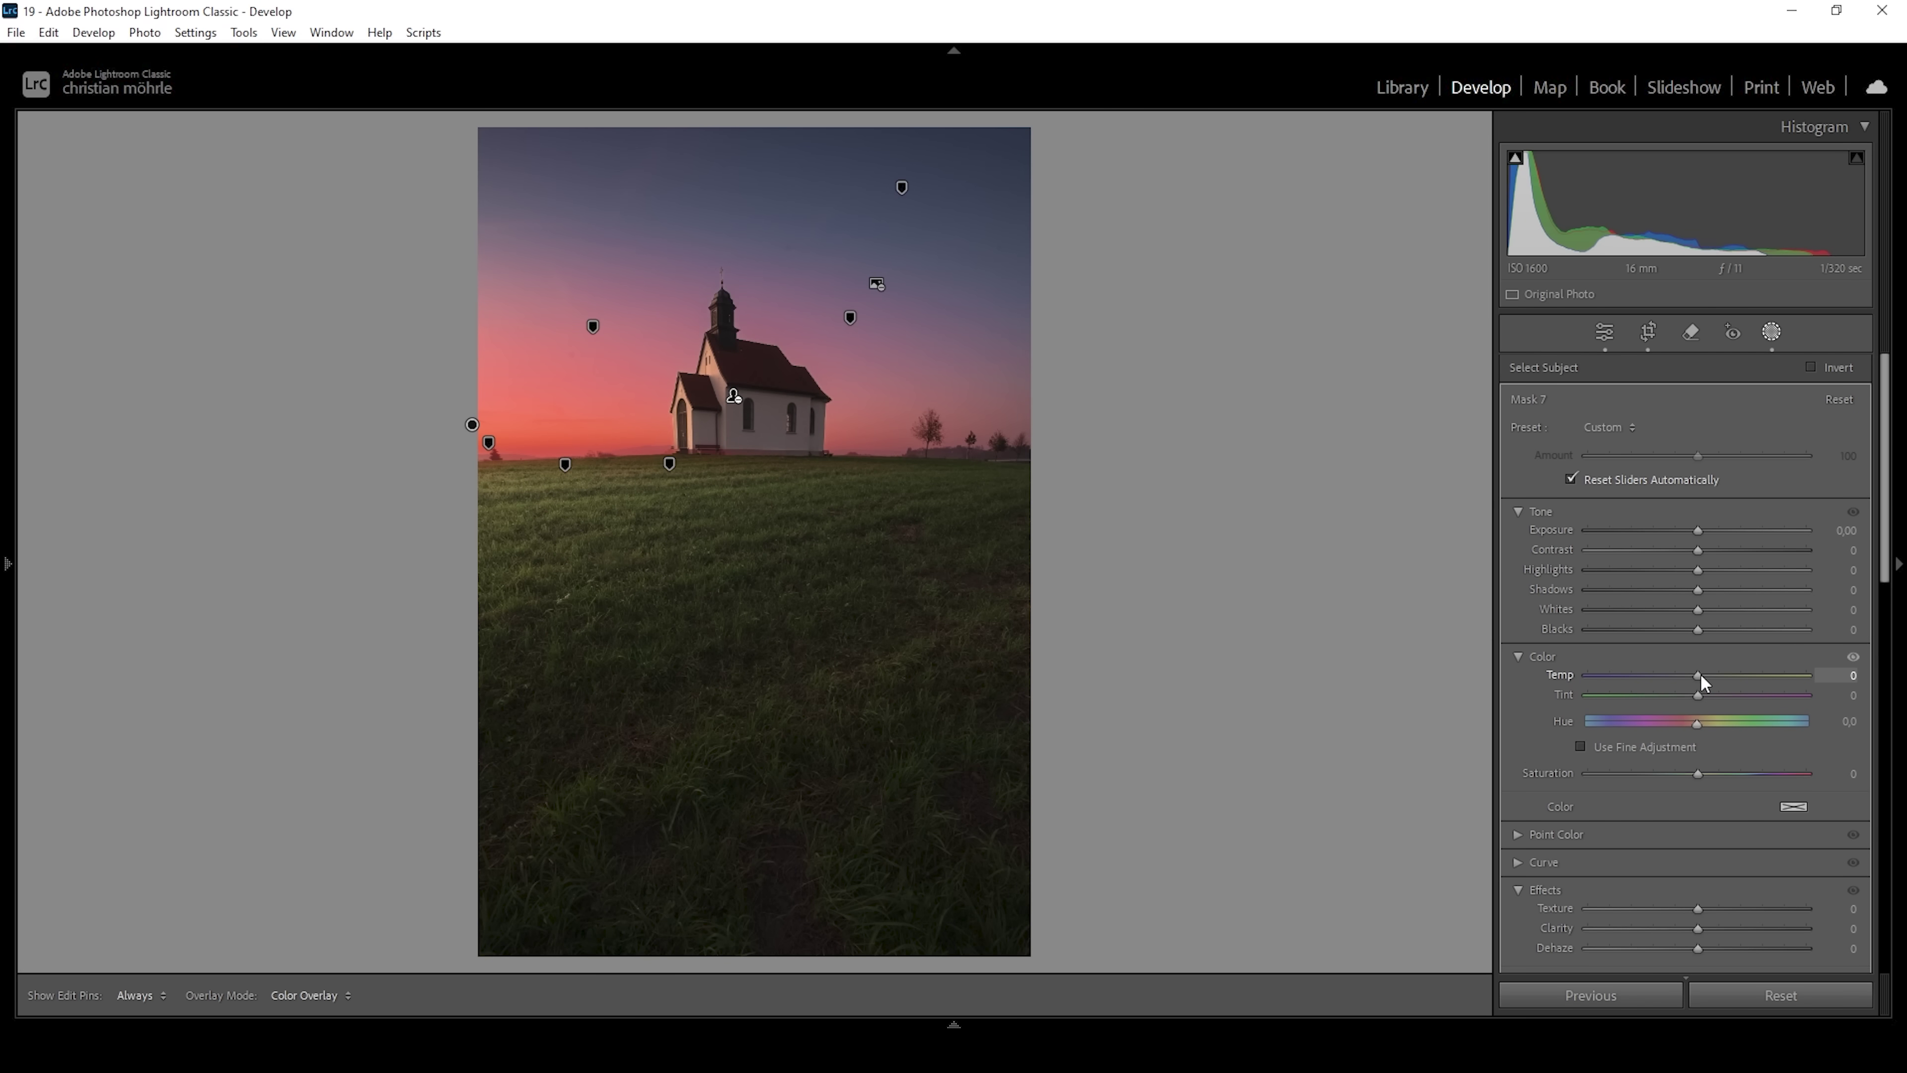
# Step: Set the sunset mask's Temp to 19 and tint it orange with hue 21 and saturation 84
pyautogui.moveTo(1699, 676); pyautogui.dragTo(1722, 684)
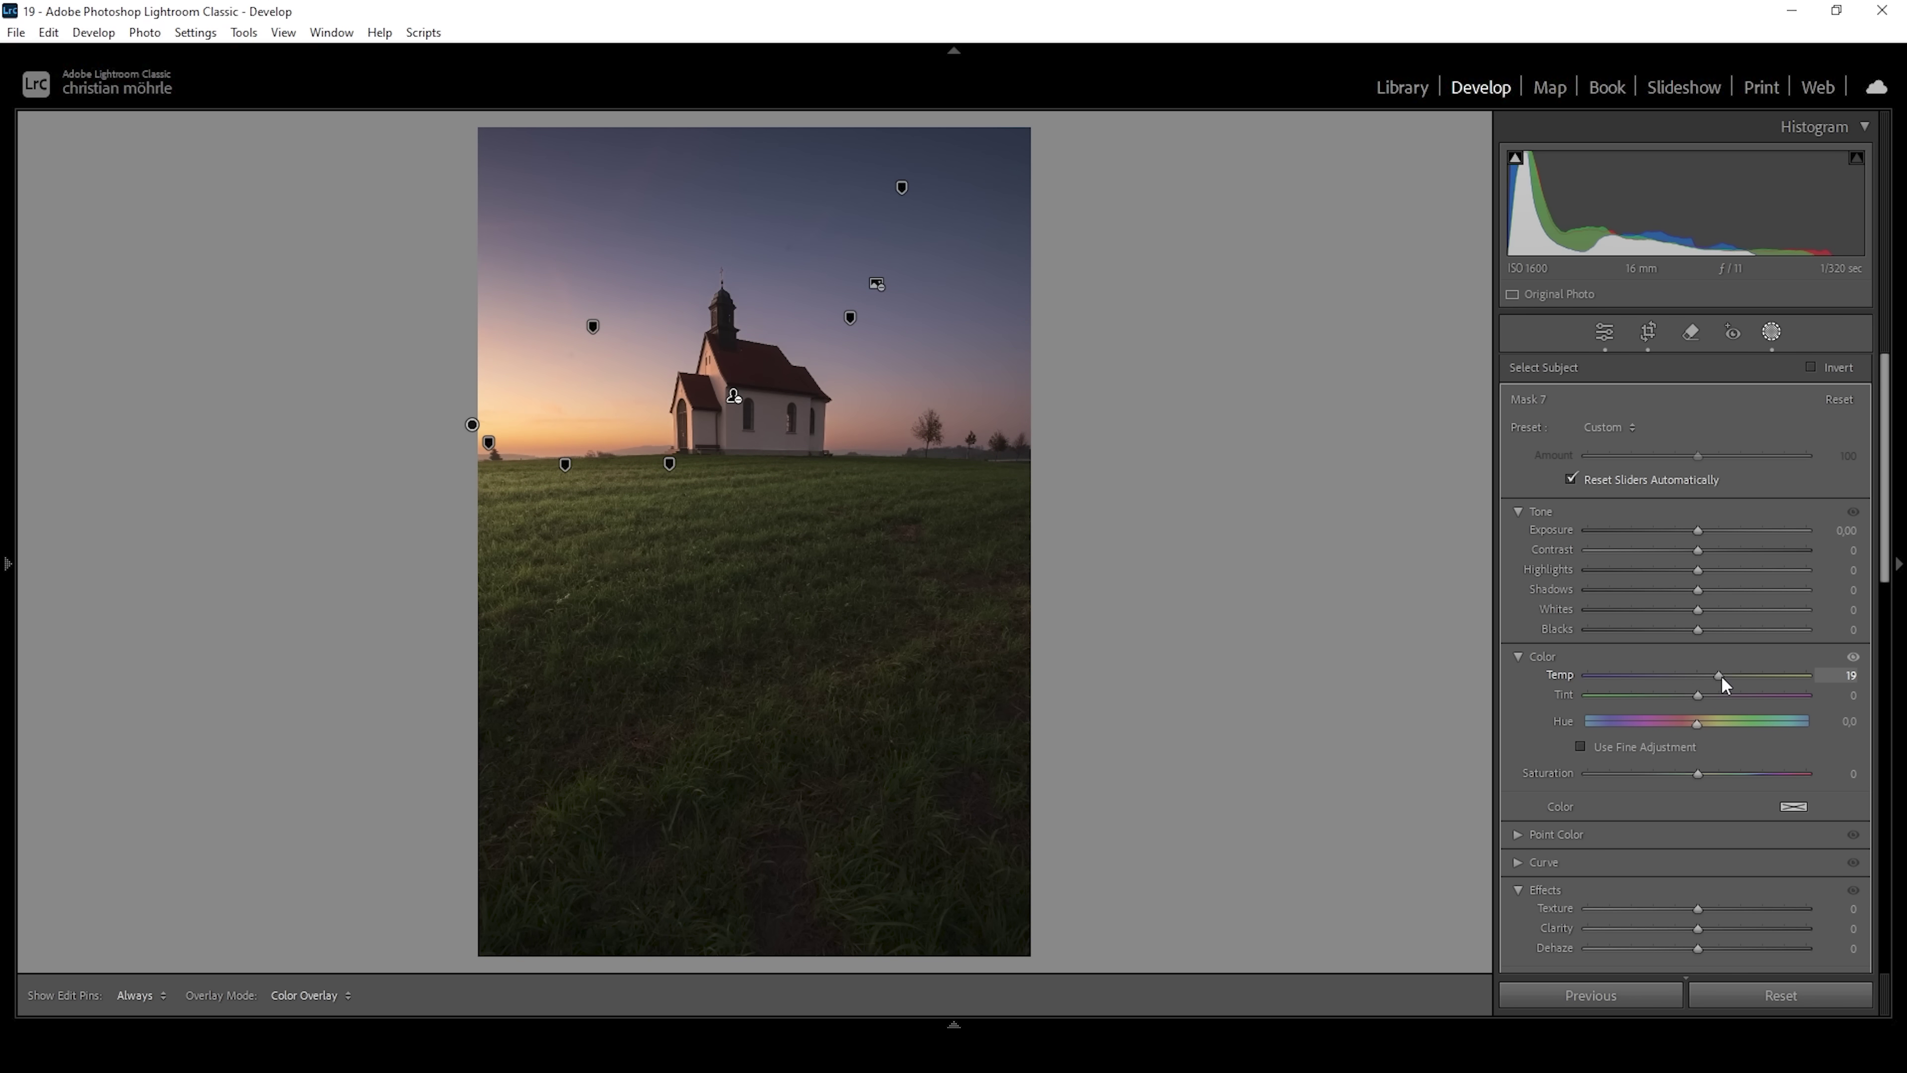
pyautogui.click(1795, 808)
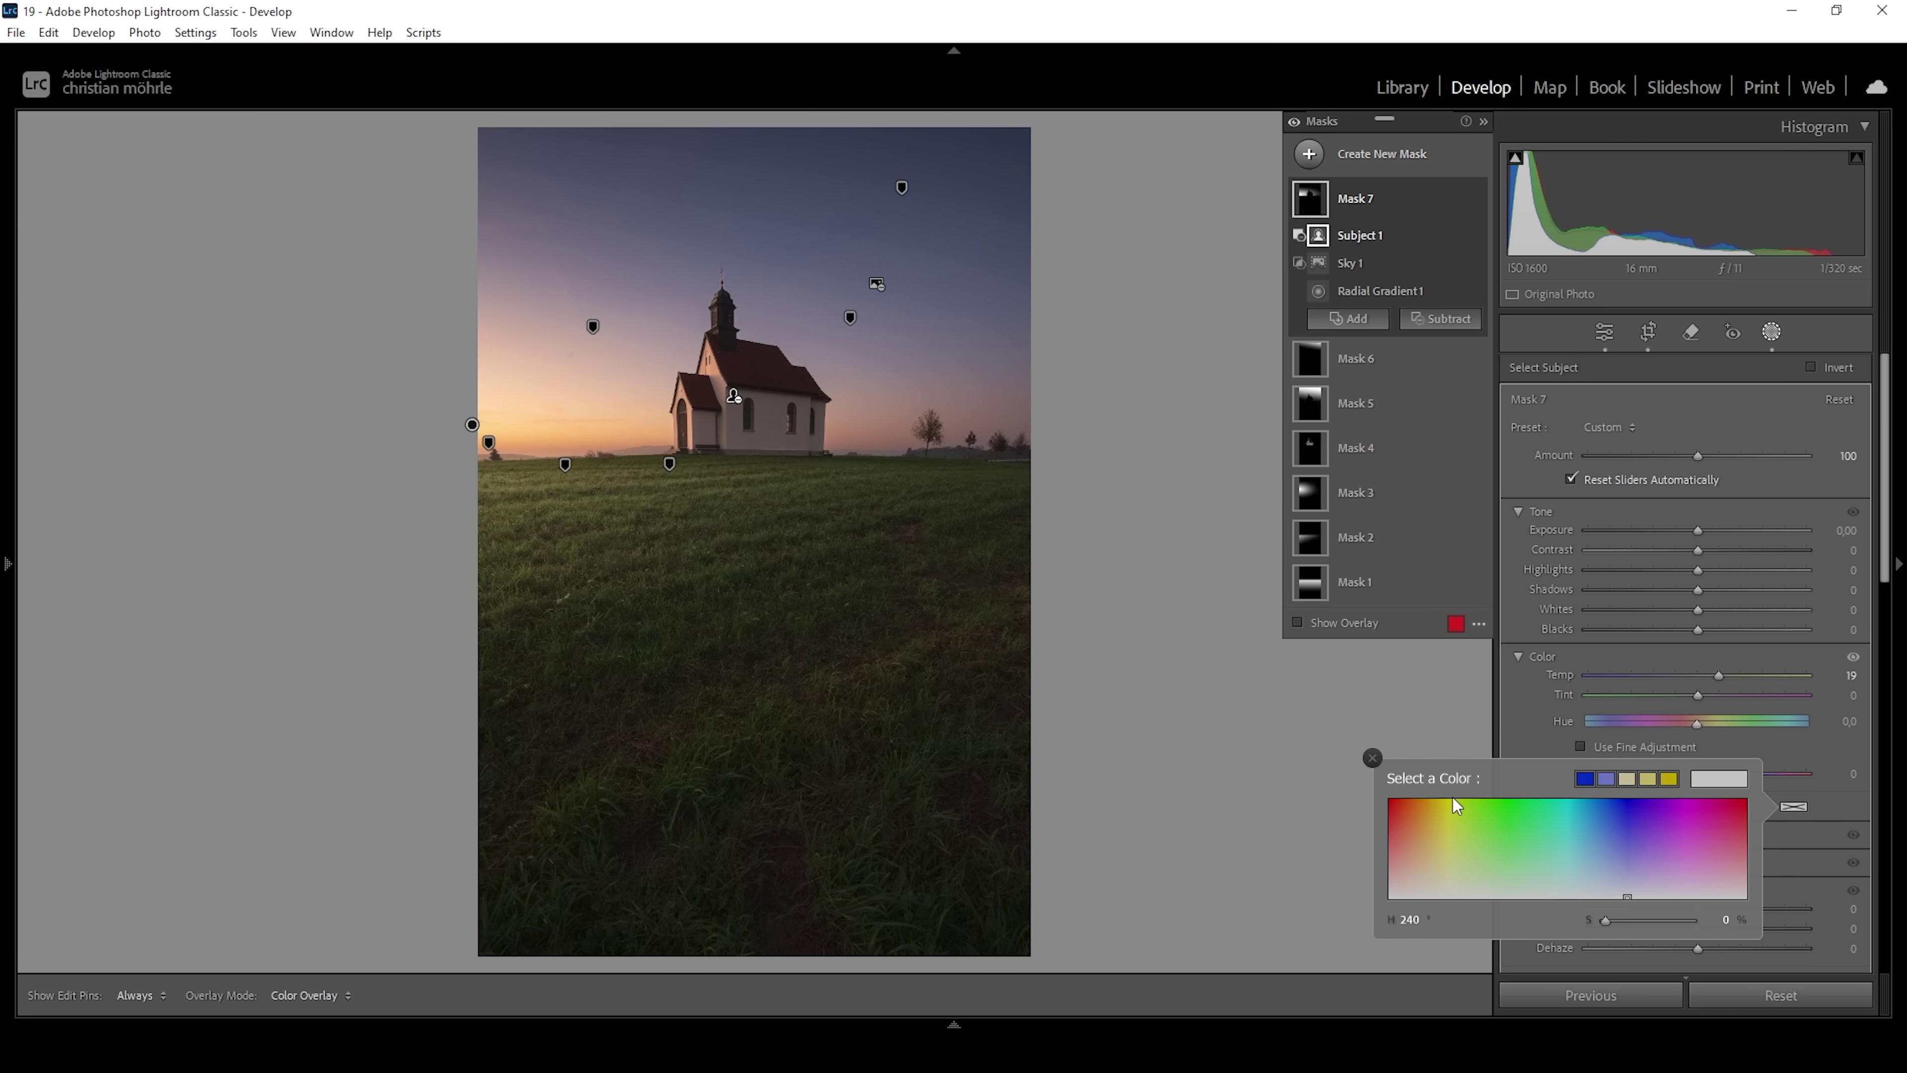
pyautogui.moveTo(1436, 847)
pyautogui.mouseDown()
pyautogui.moveTo(1411, 858)
pyautogui.moveTo(1414, 816)
pyautogui.mouseUp()
pyautogui.moveTo(1673, 921); pyautogui.dragTo(1678, 920)
pyautogui.moveTo(1401, 932); pyautogui.dragTo(1401, 932)
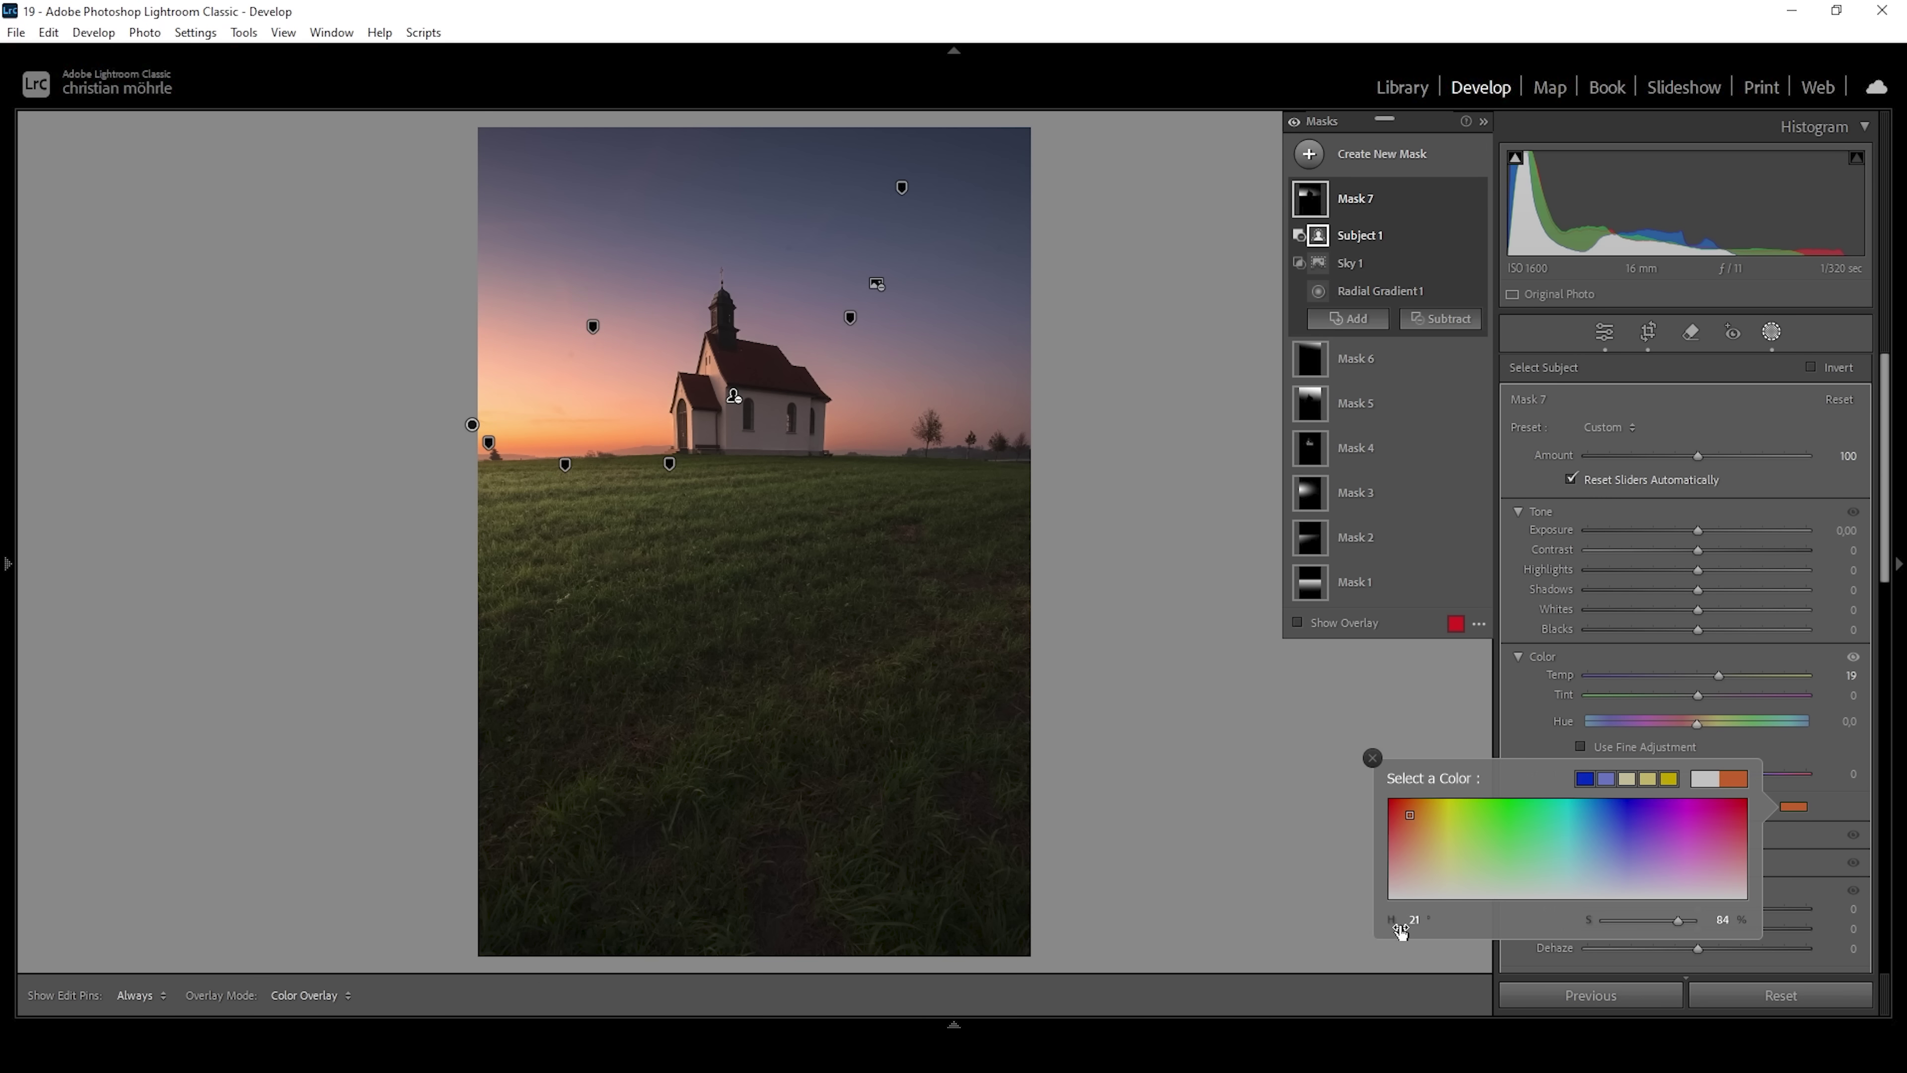
pyautogui.click(1342, 920)
# Step: Create a wide, flat radial gradient mask along the horizon, centred just outside the photo's left edge and spanning nearly its full width
pyautogui.click(1309, 153)
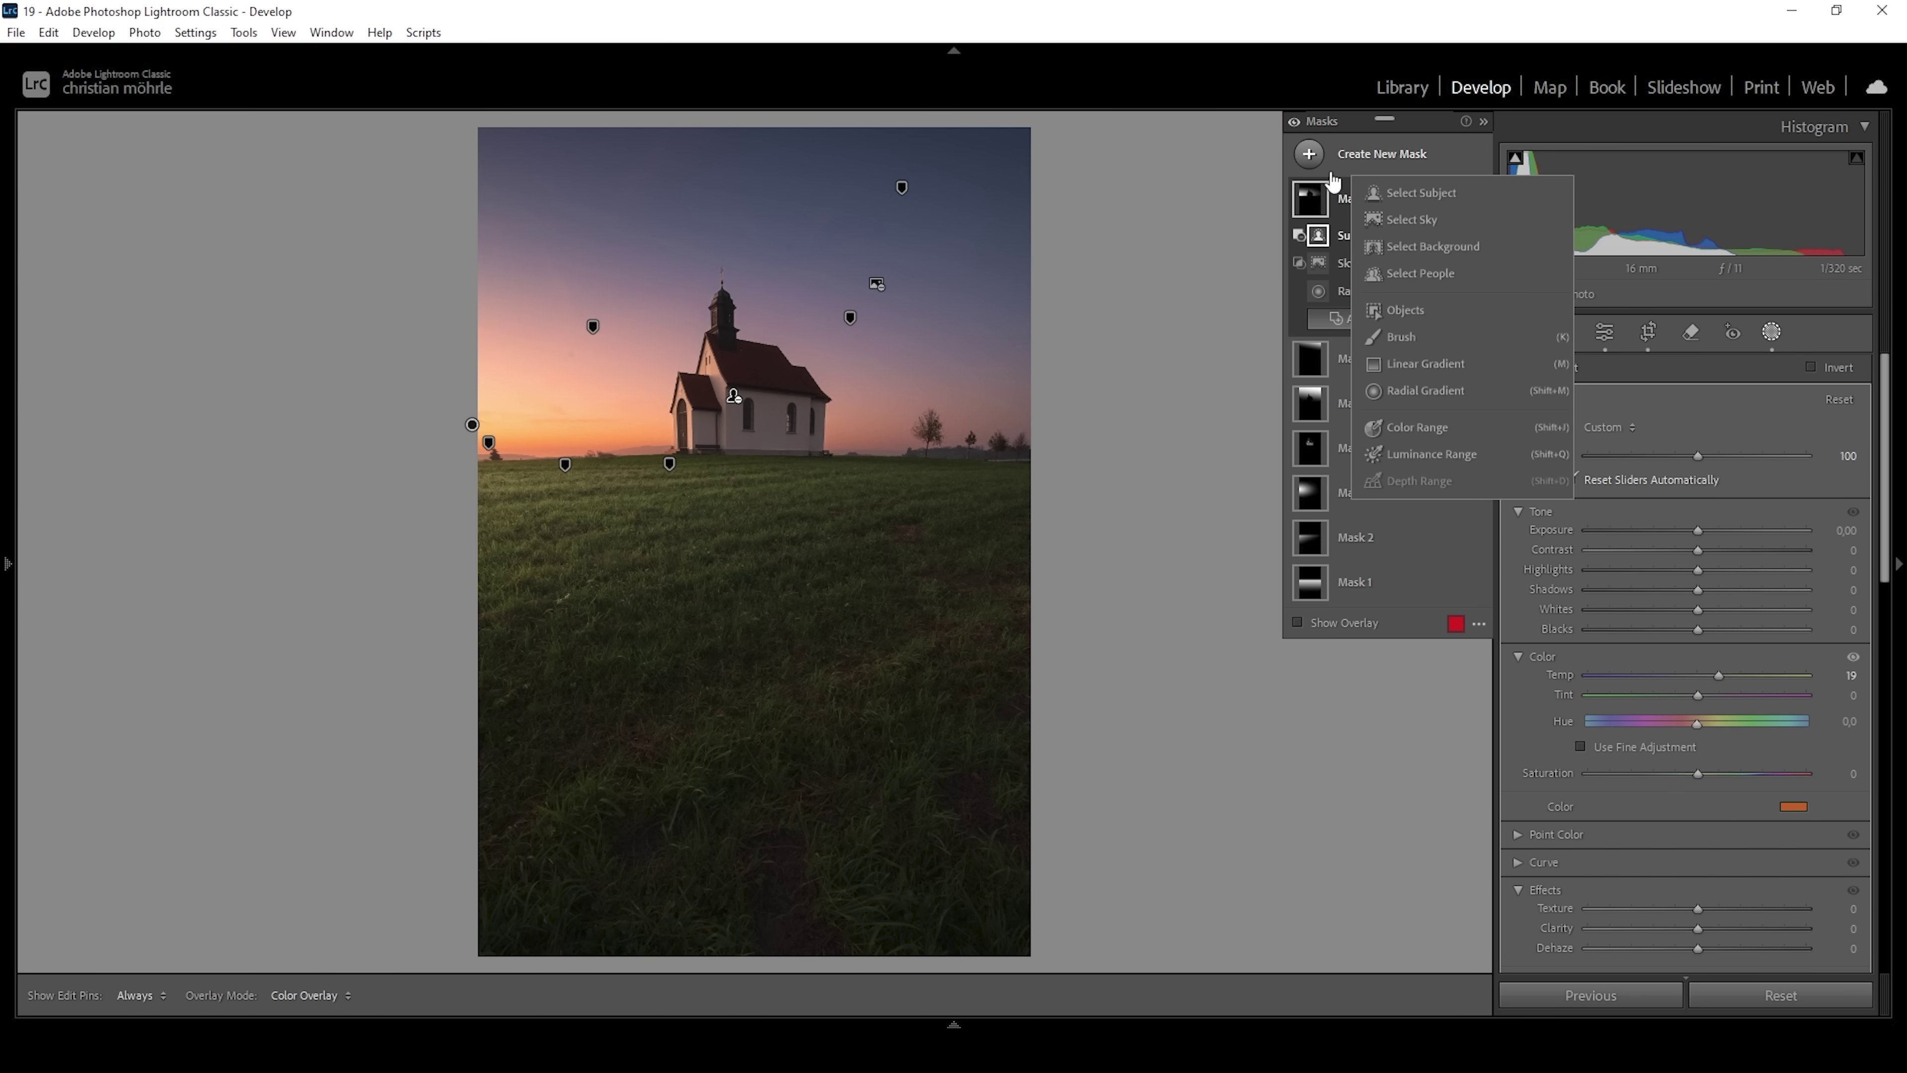
pyautogui.click(1407, 392)
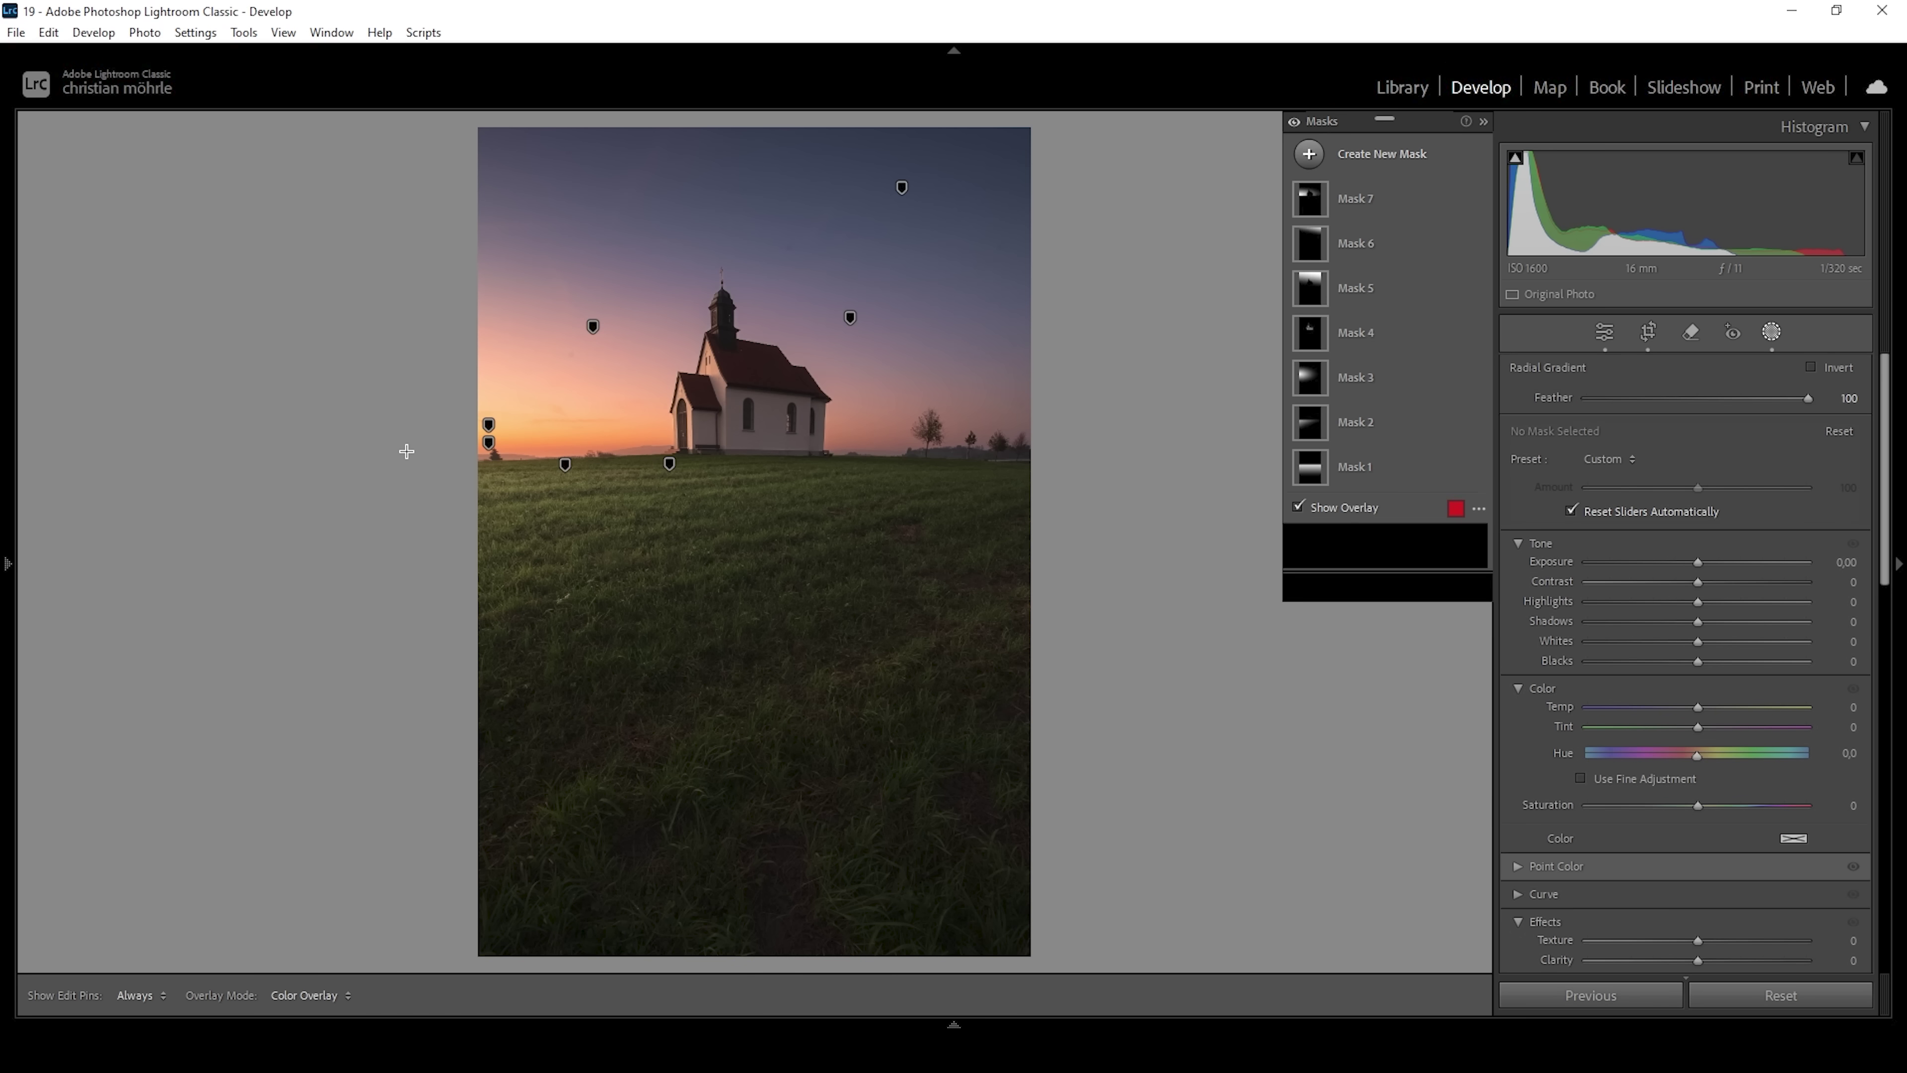
pyautogui.moveTo(404, 448); pyautogui.dragTo(991, 541)
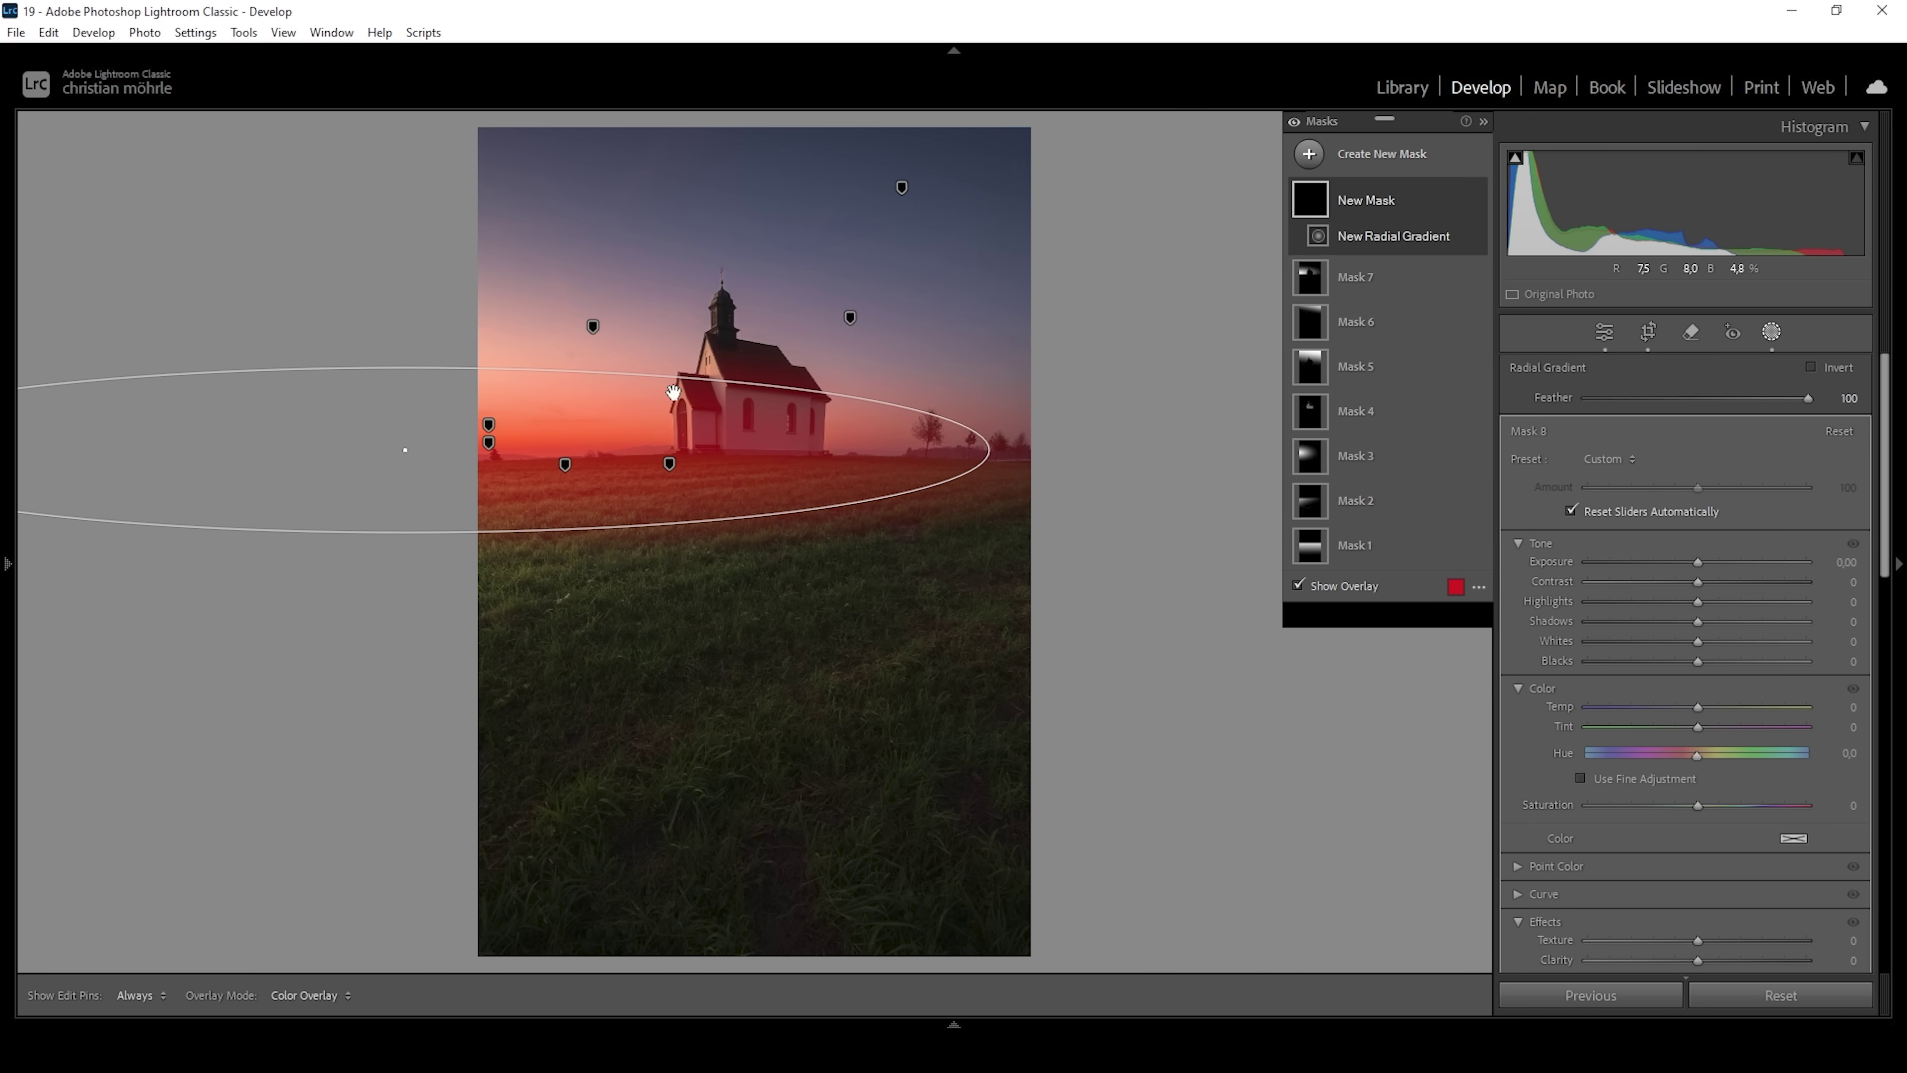
pyautogui.moveTo(405, 368); pyautogui.dragTo(406, 356)
pyautogui.moveTo(413, 451); pyautogui.dragTo(426, 451)
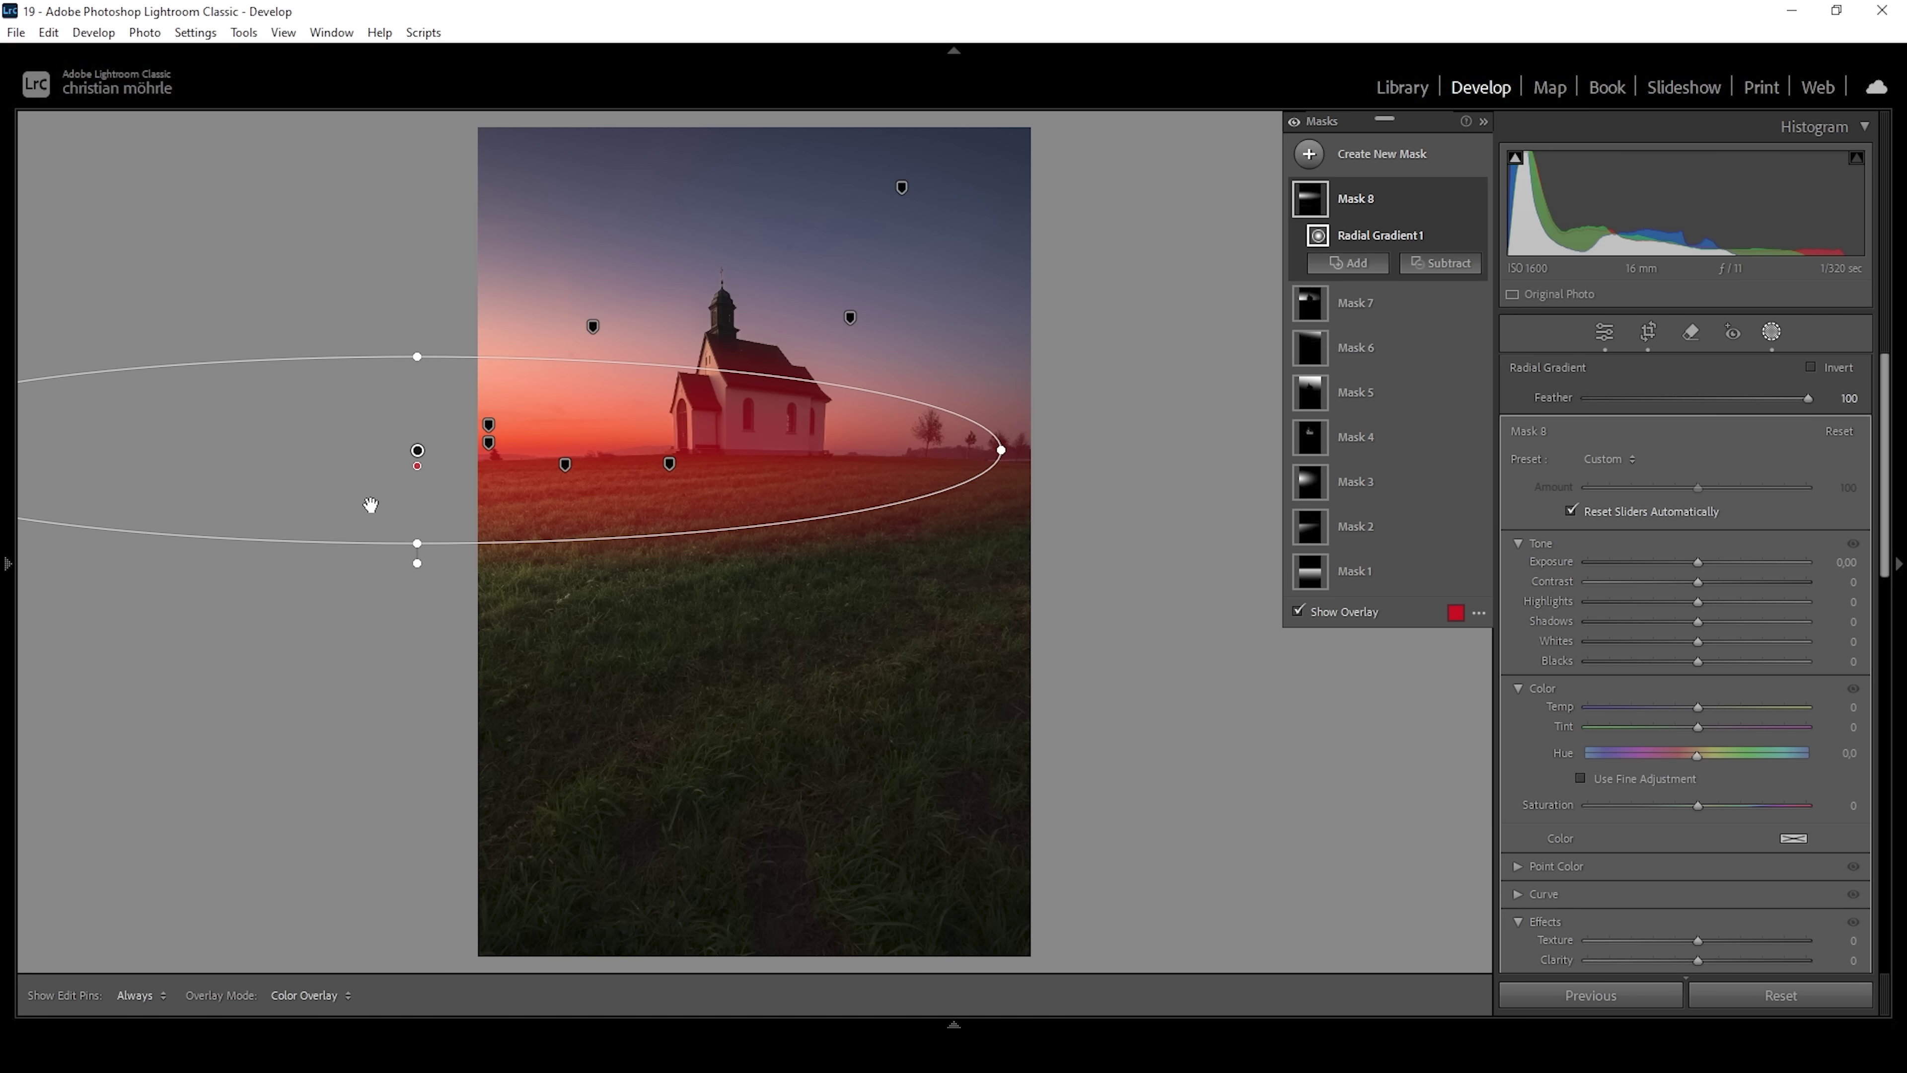
pyautogui.moveTo(1000, 450); pyautogui.dragTo(1013, 450)
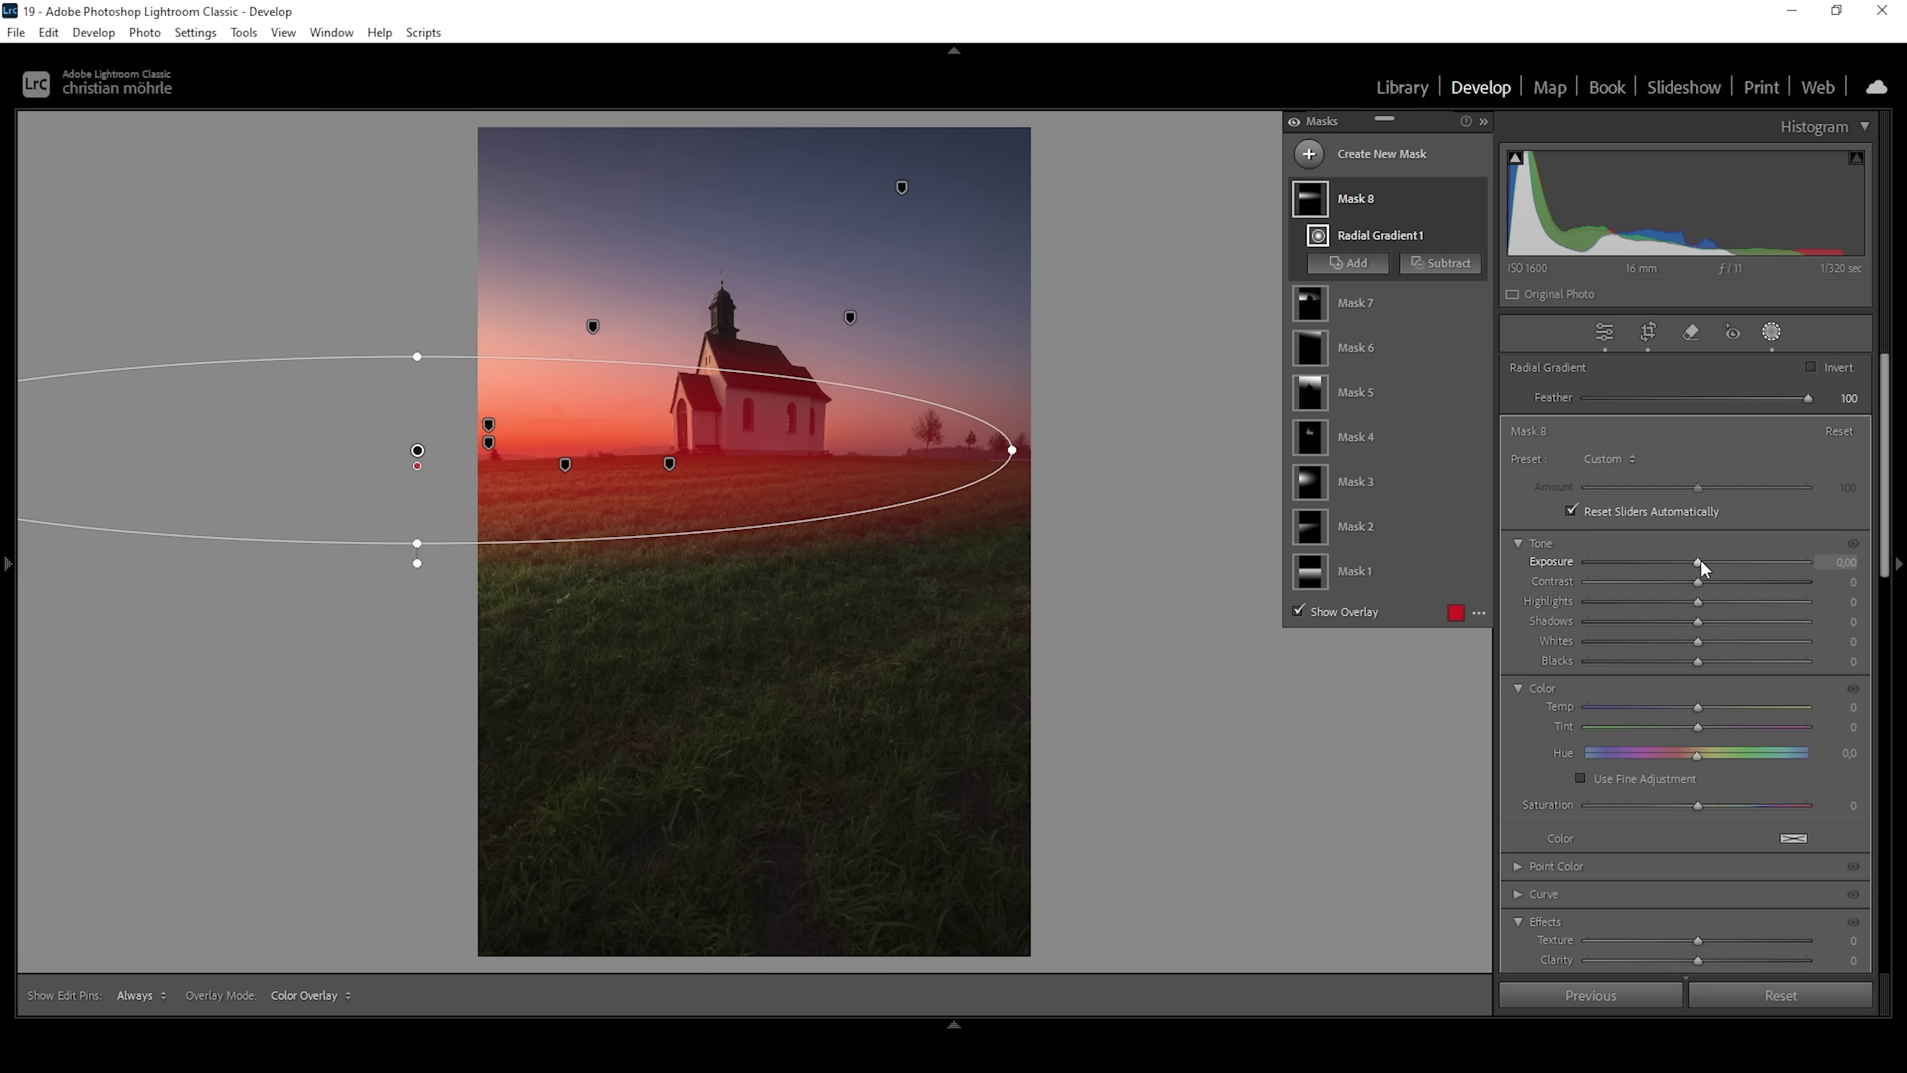
# Step: Set the horizon mask's Exposure to 0.09, Whites to 30 and Dehaze to -16
pyautogui.moveTo(1699, 559); pyautogui.dragTo(1705, 559)
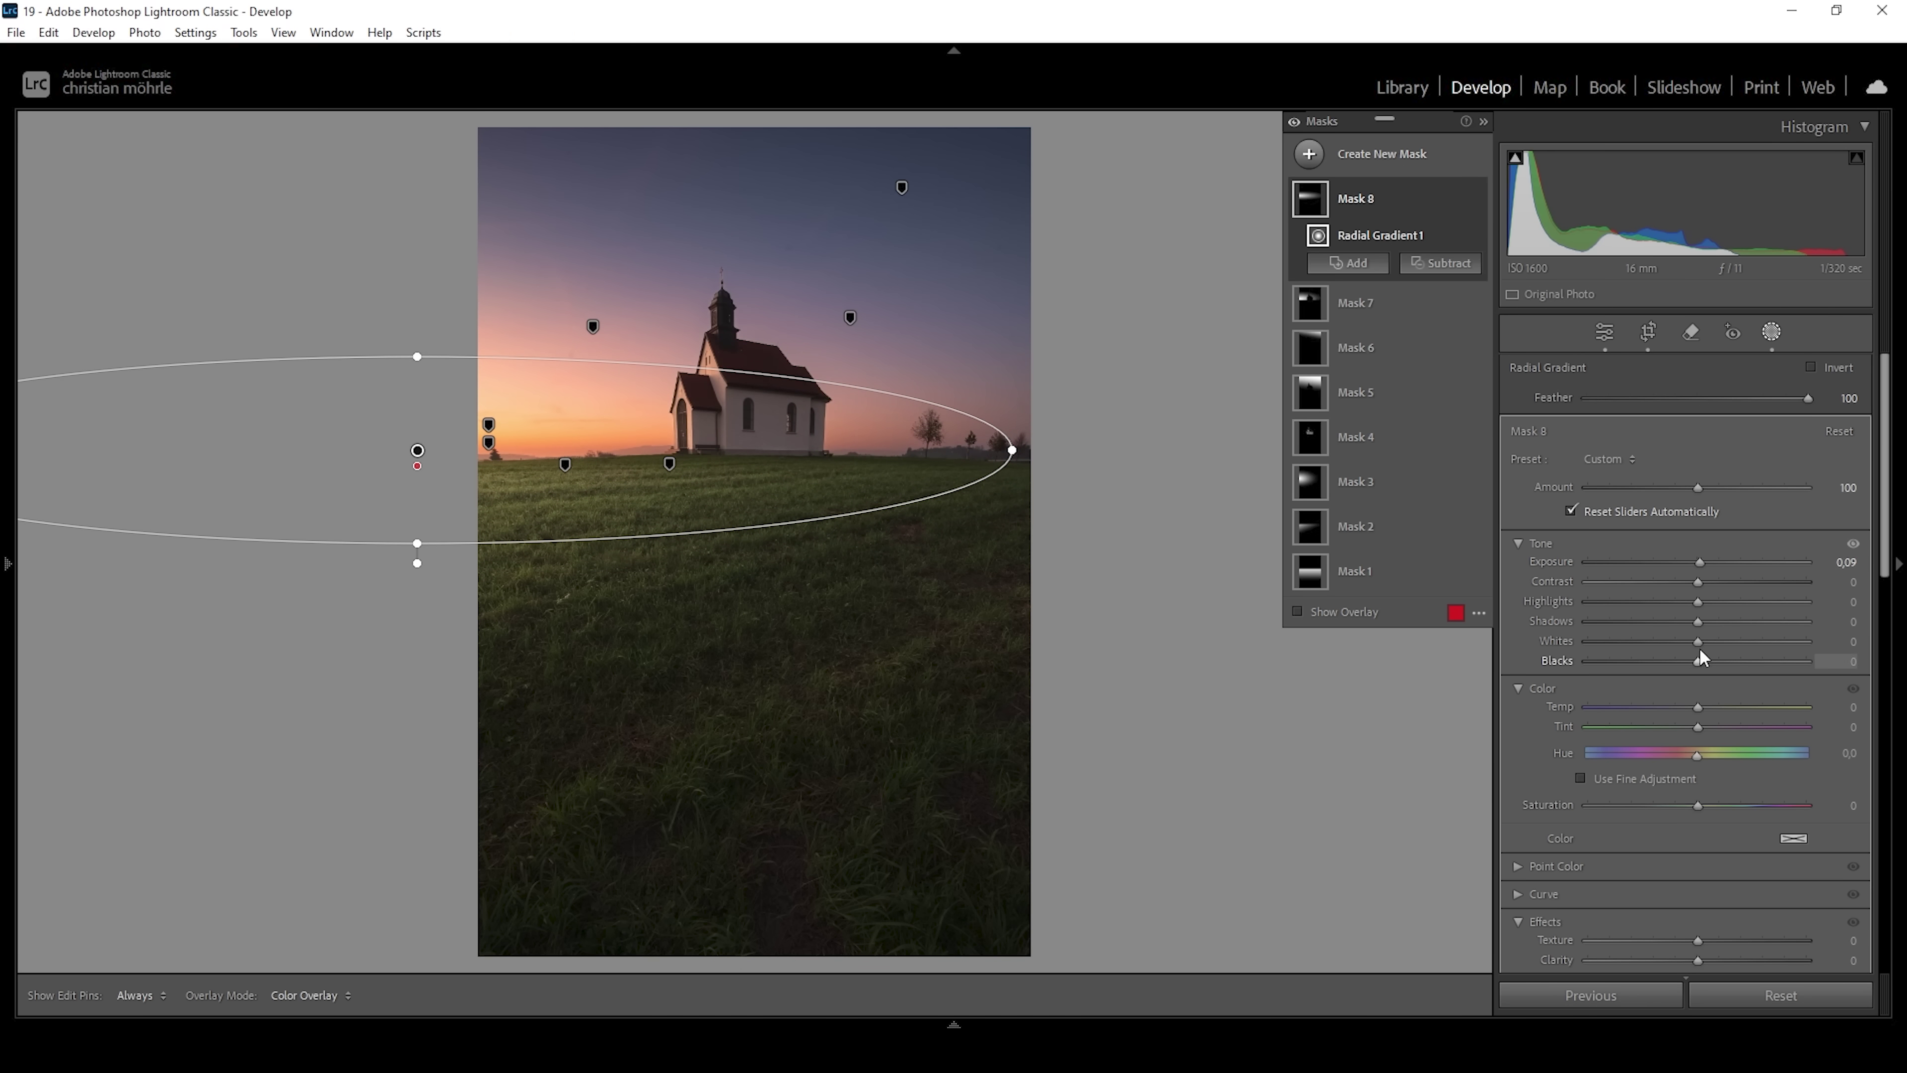
pyautogui.moveTo(1698, 641); pyautogui.dragTo(1727, 640)
pyautogui.scroll(-3, 1652, 714)
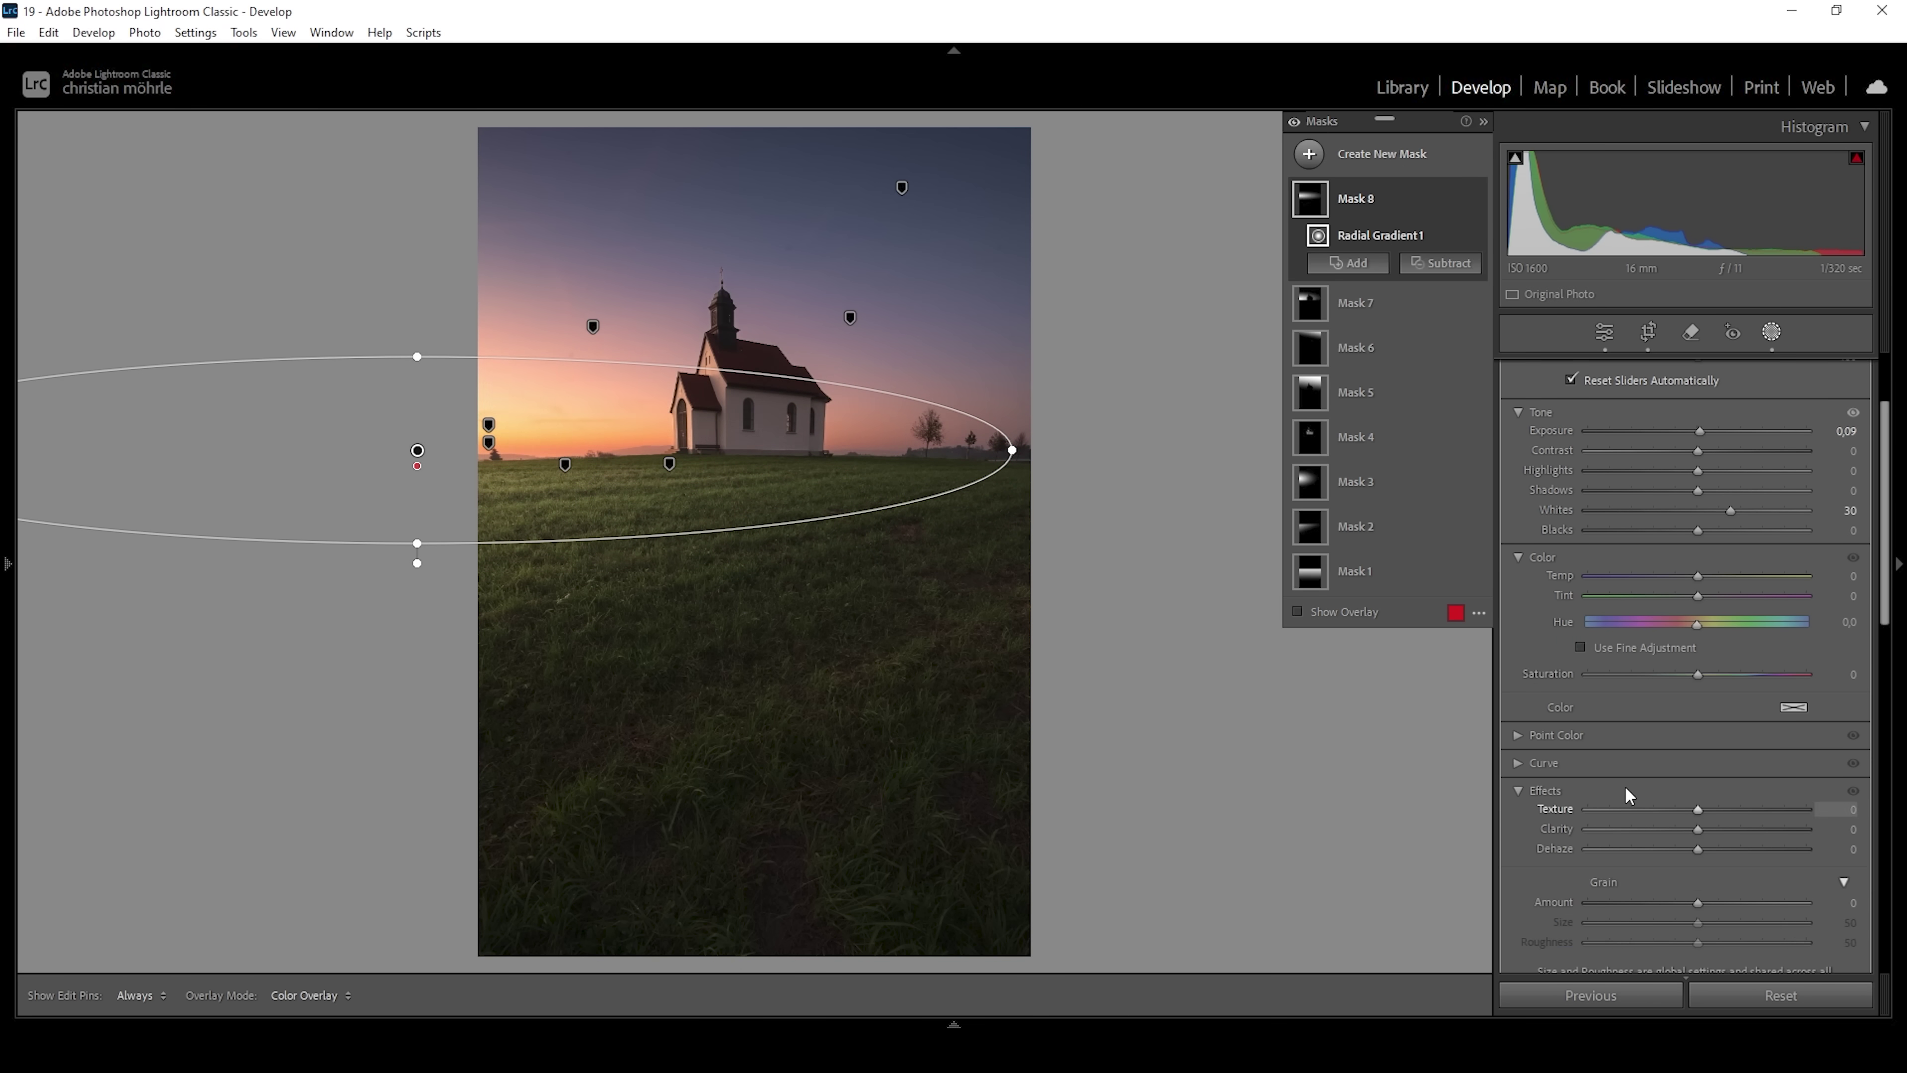
pyautogui.moveTo(1697, 850); pyautogui.dragTo(1680, 848)
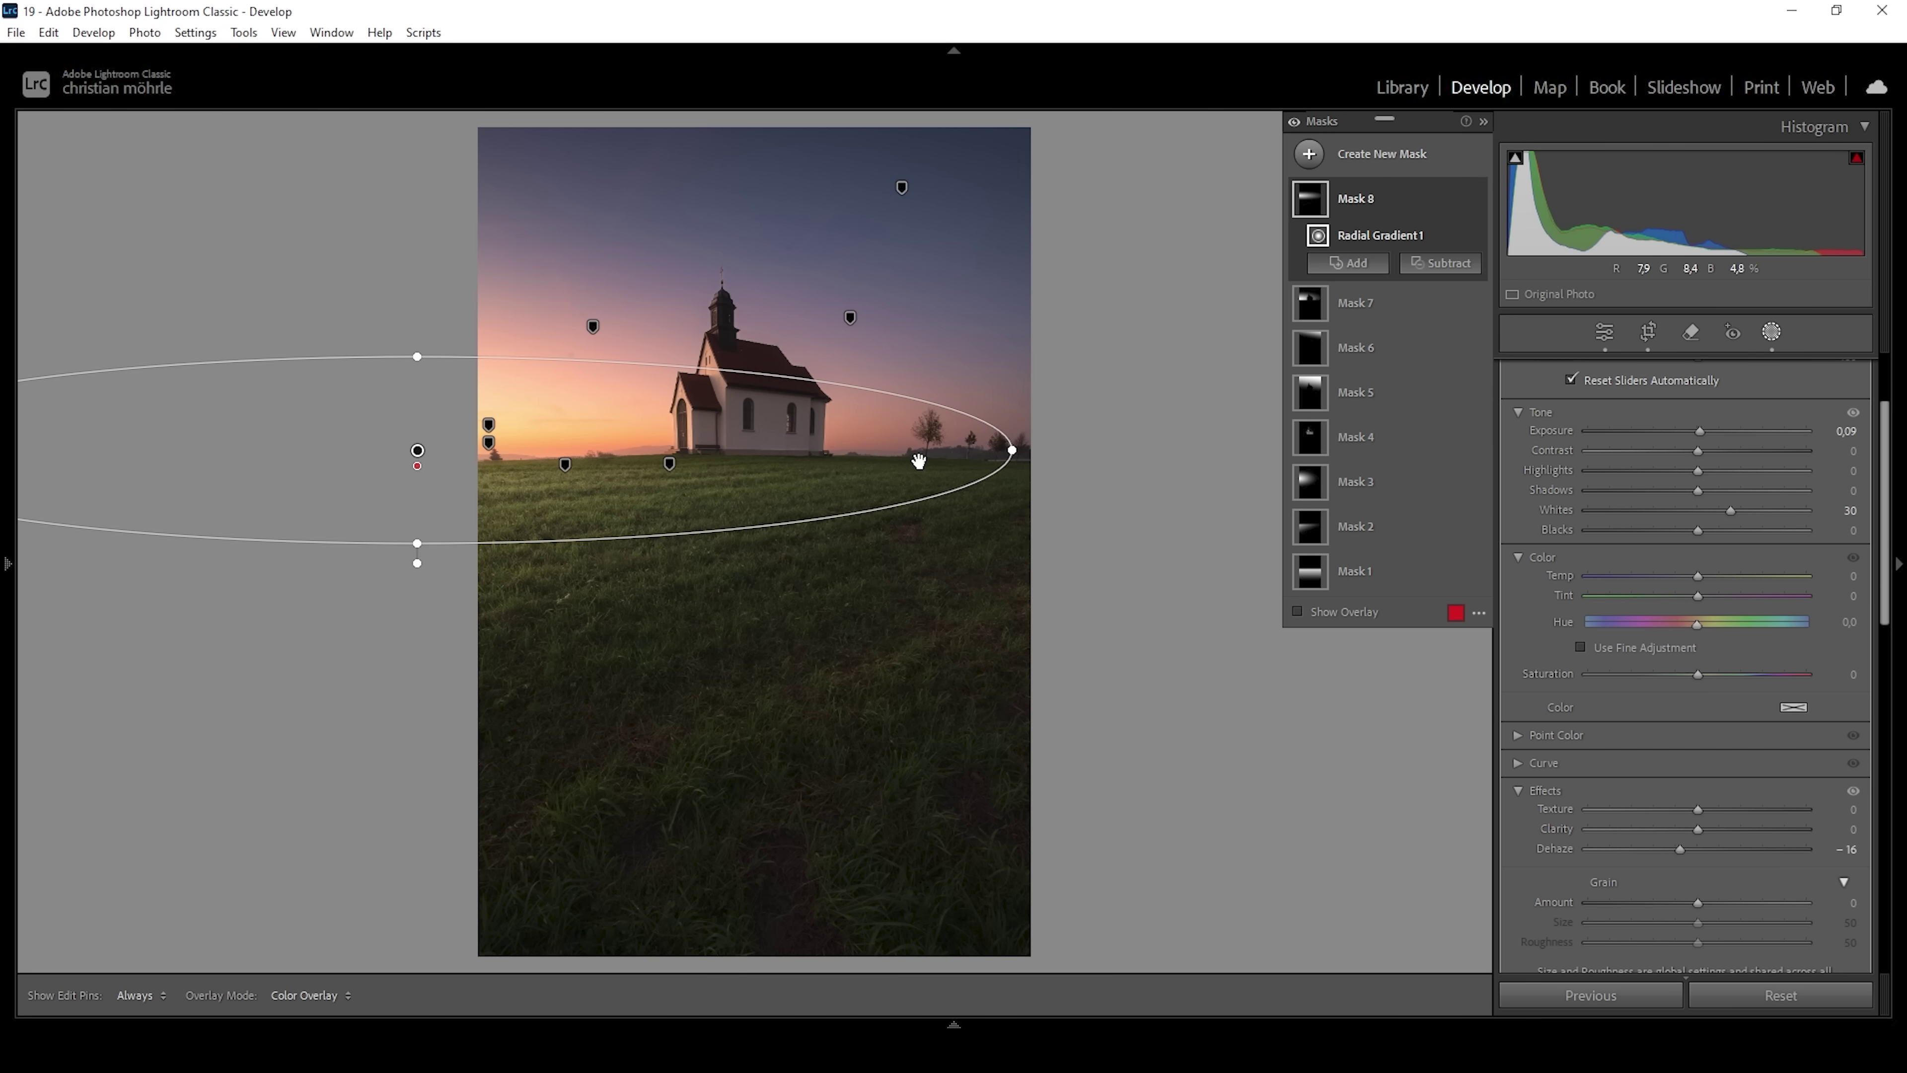
# Step: Create a subject mask of the chapel and set its Exposure to 0.27 and Shadows to 19
pyautogui.click(1312, 154)
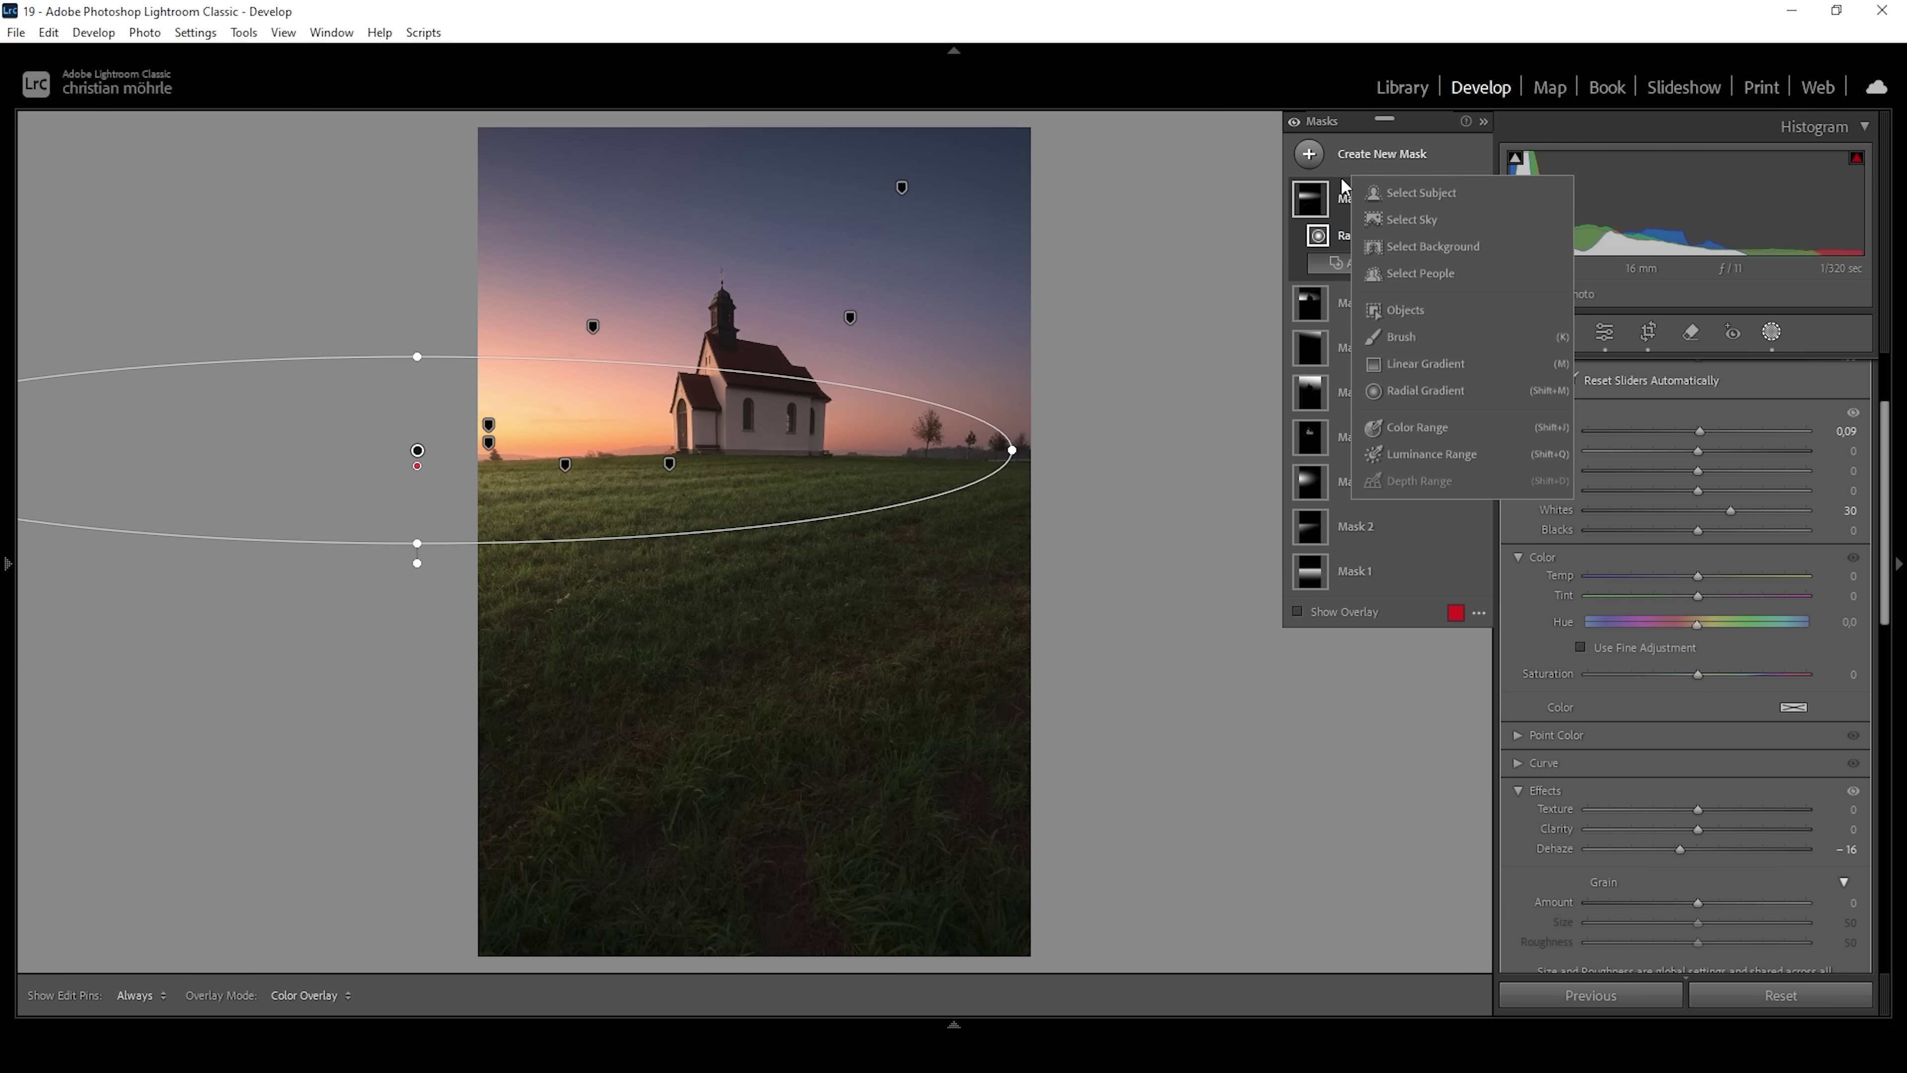
pyautogui.click(1447, 192)
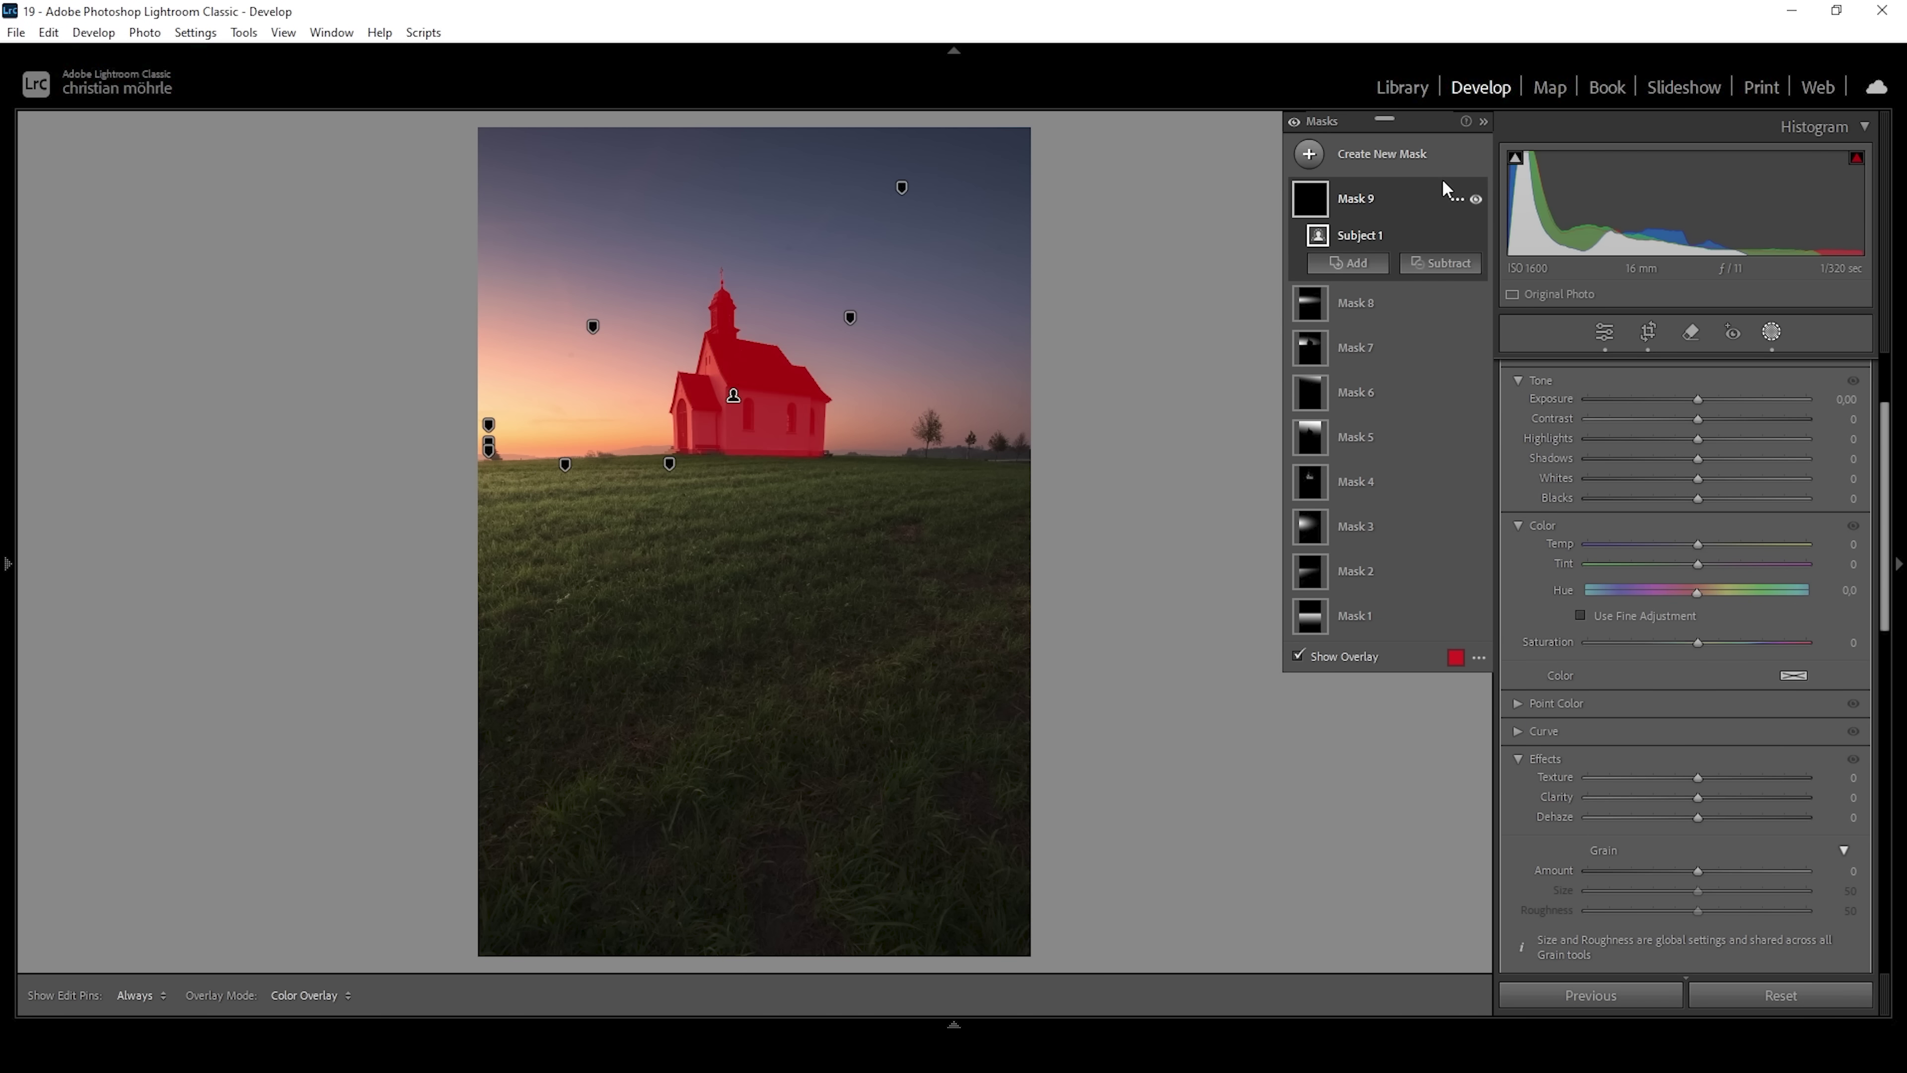
pyautogui.moveTo(1457, 240)
pyautogui.moveTo(1697, 397); pyautogui.dragTo(1716, 461)
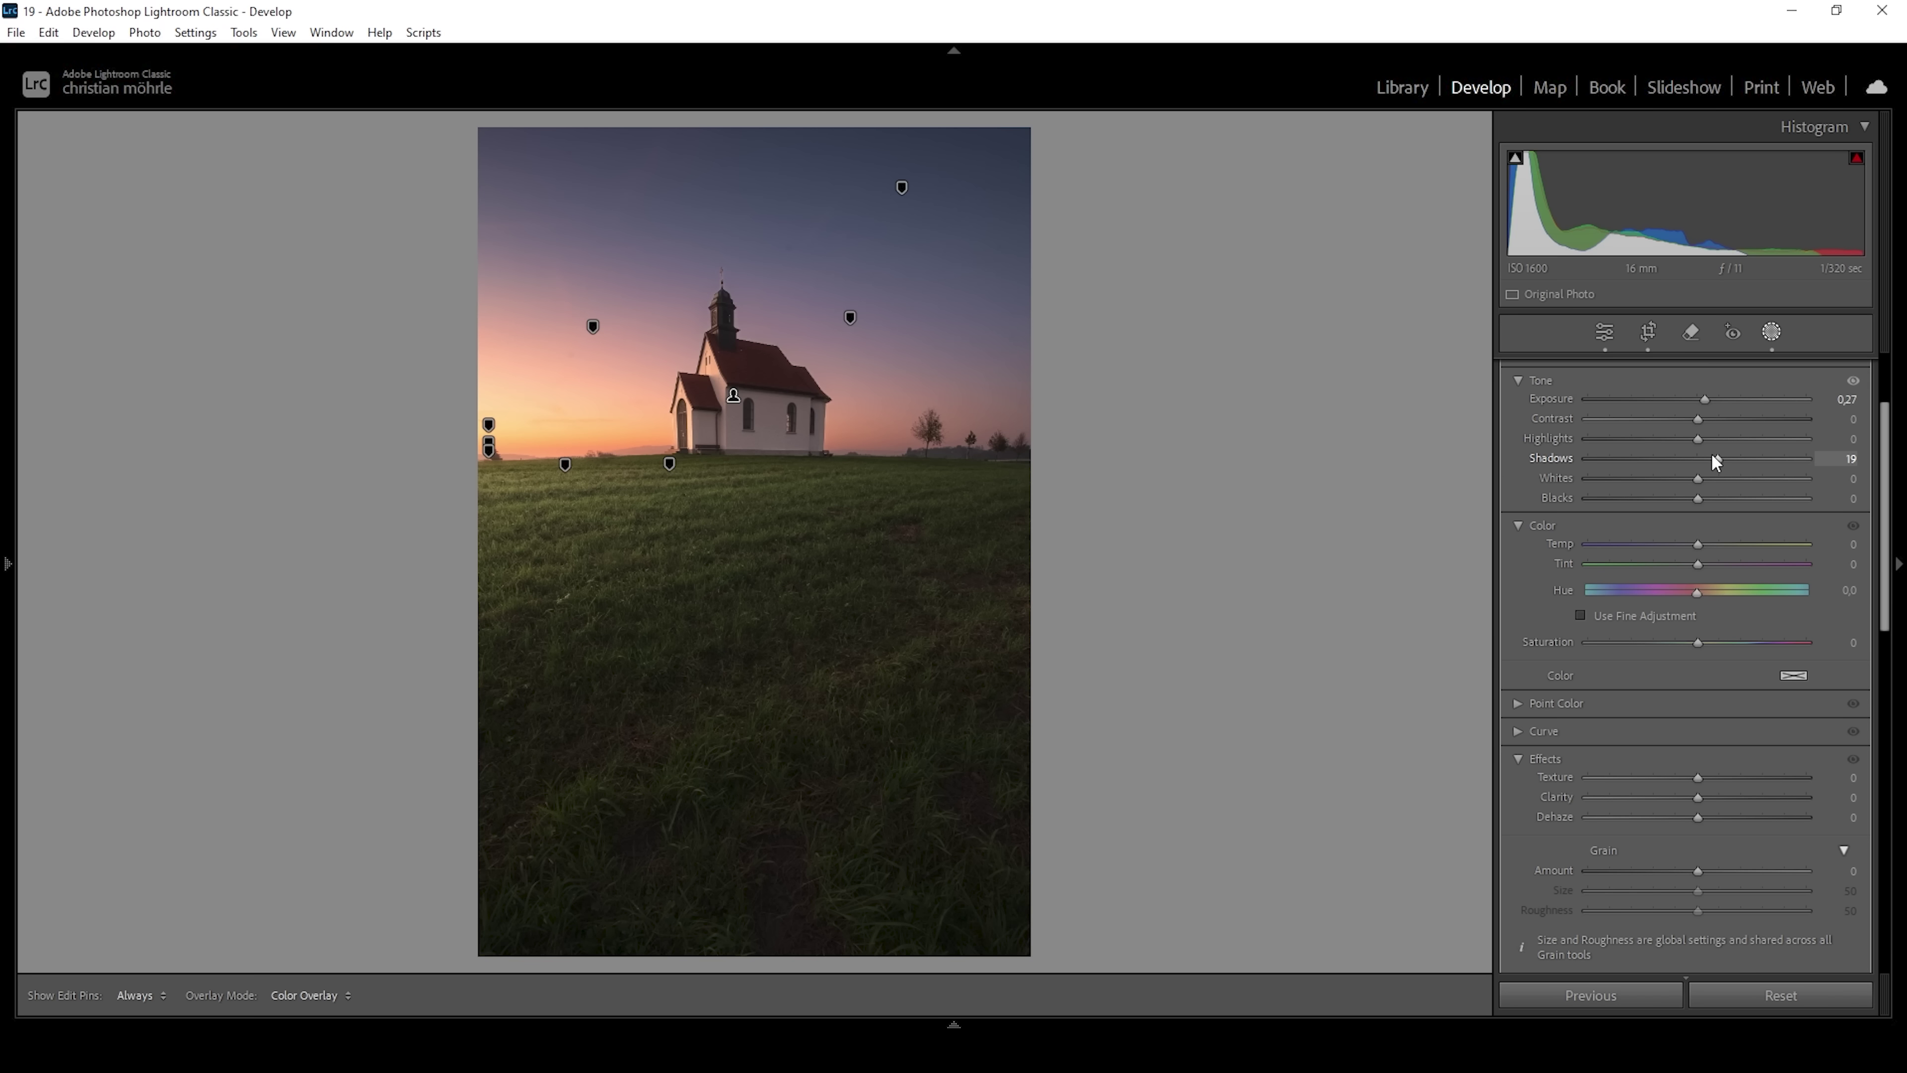
pyautogui.moveTo(1716, 460); pyautogui.dragTo(1717, 460)
# Step: Create a linear gradient mask covering the whole photo and subtract a large radial gradient around the sunset glow at the left edge
pyautogui.click(1310, 155)
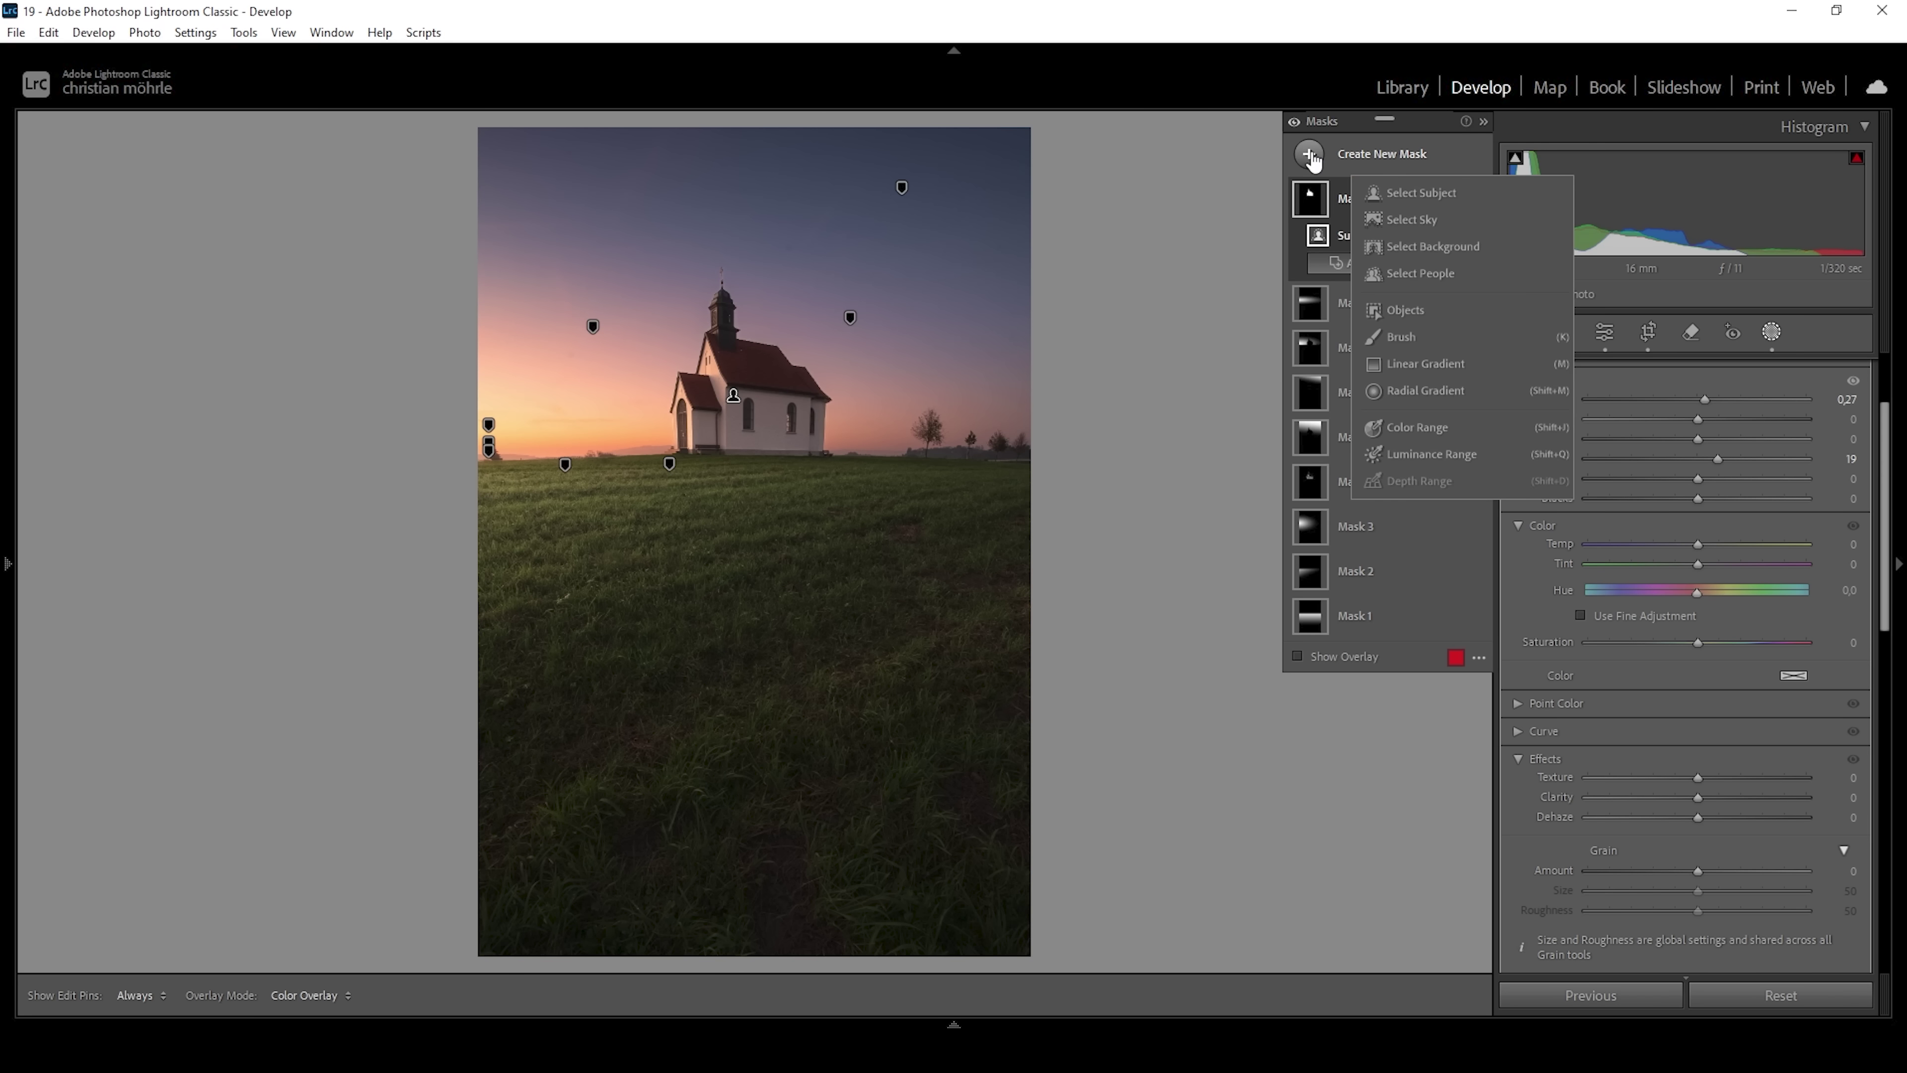
pyautogui.click(1460, 375)
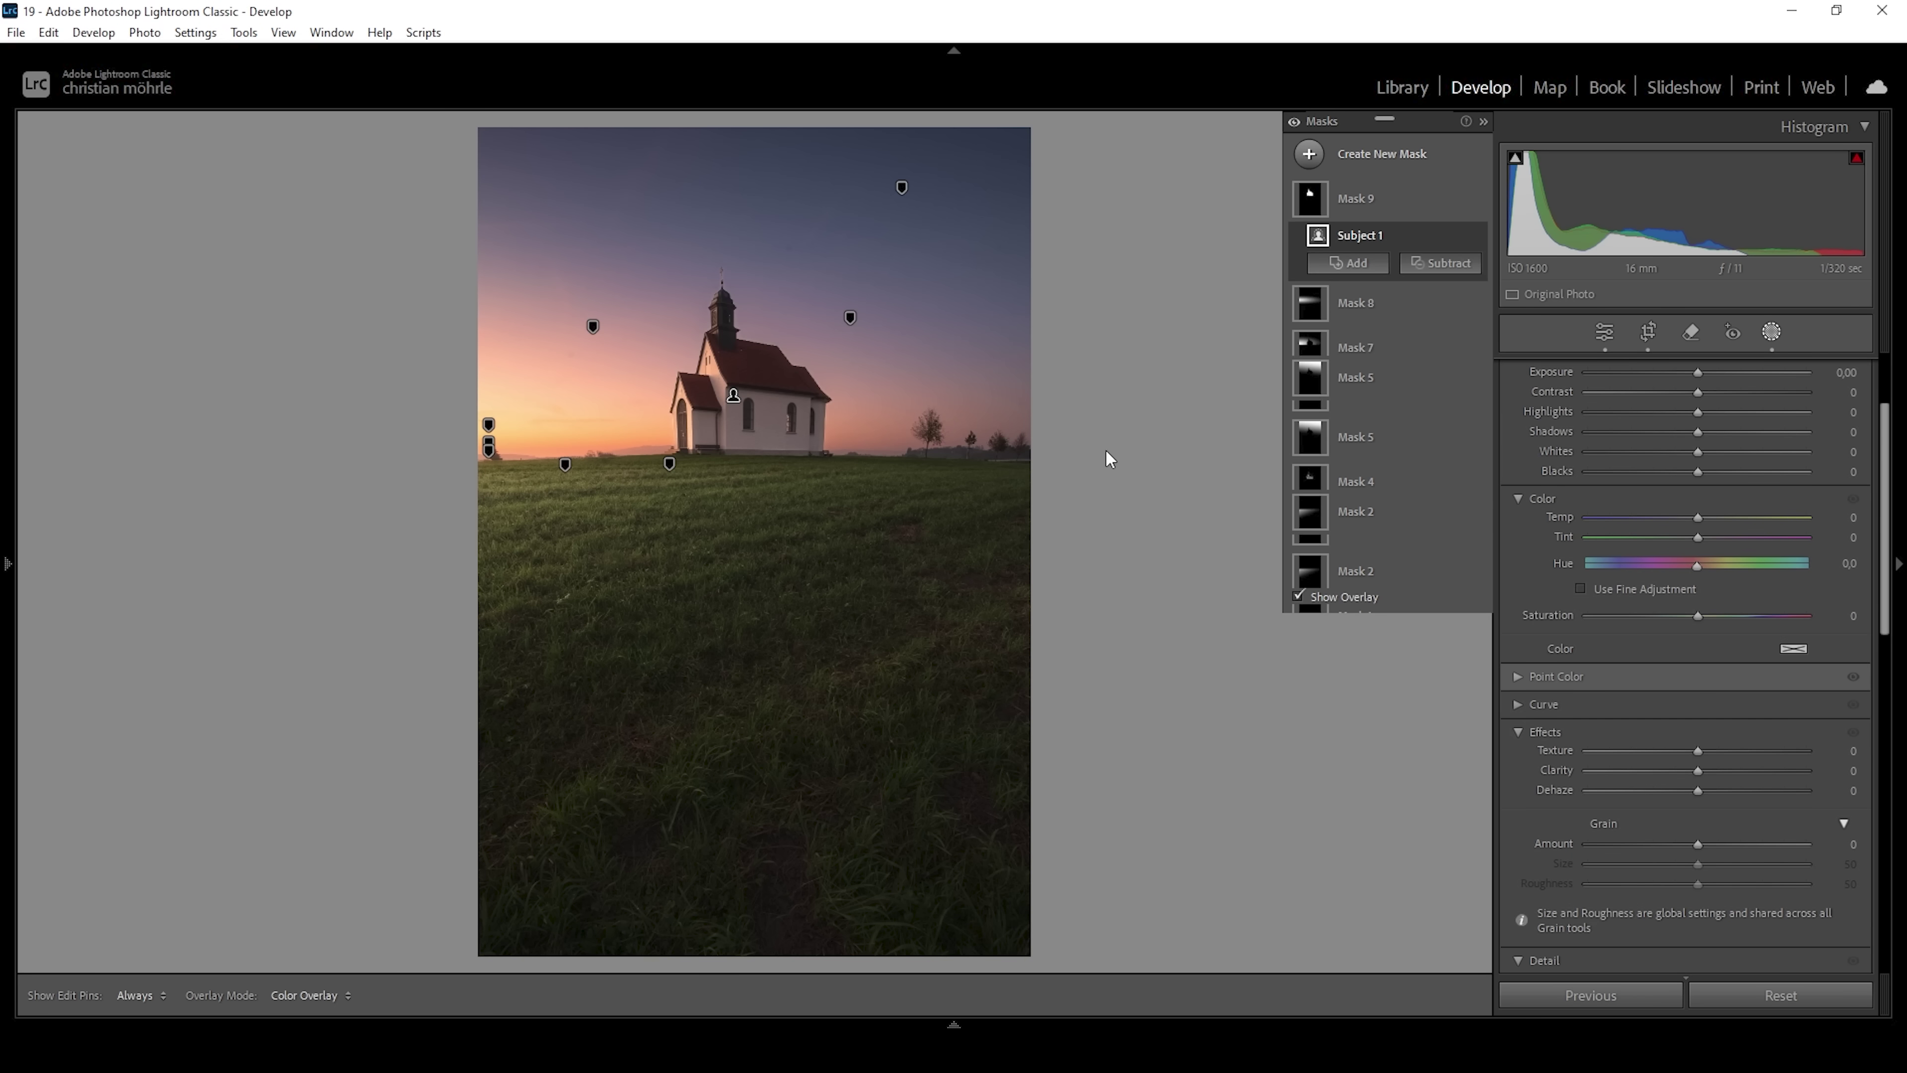
pyautogui.moveTo(1047, 428); pyautogui.dragTo(1080, 428)
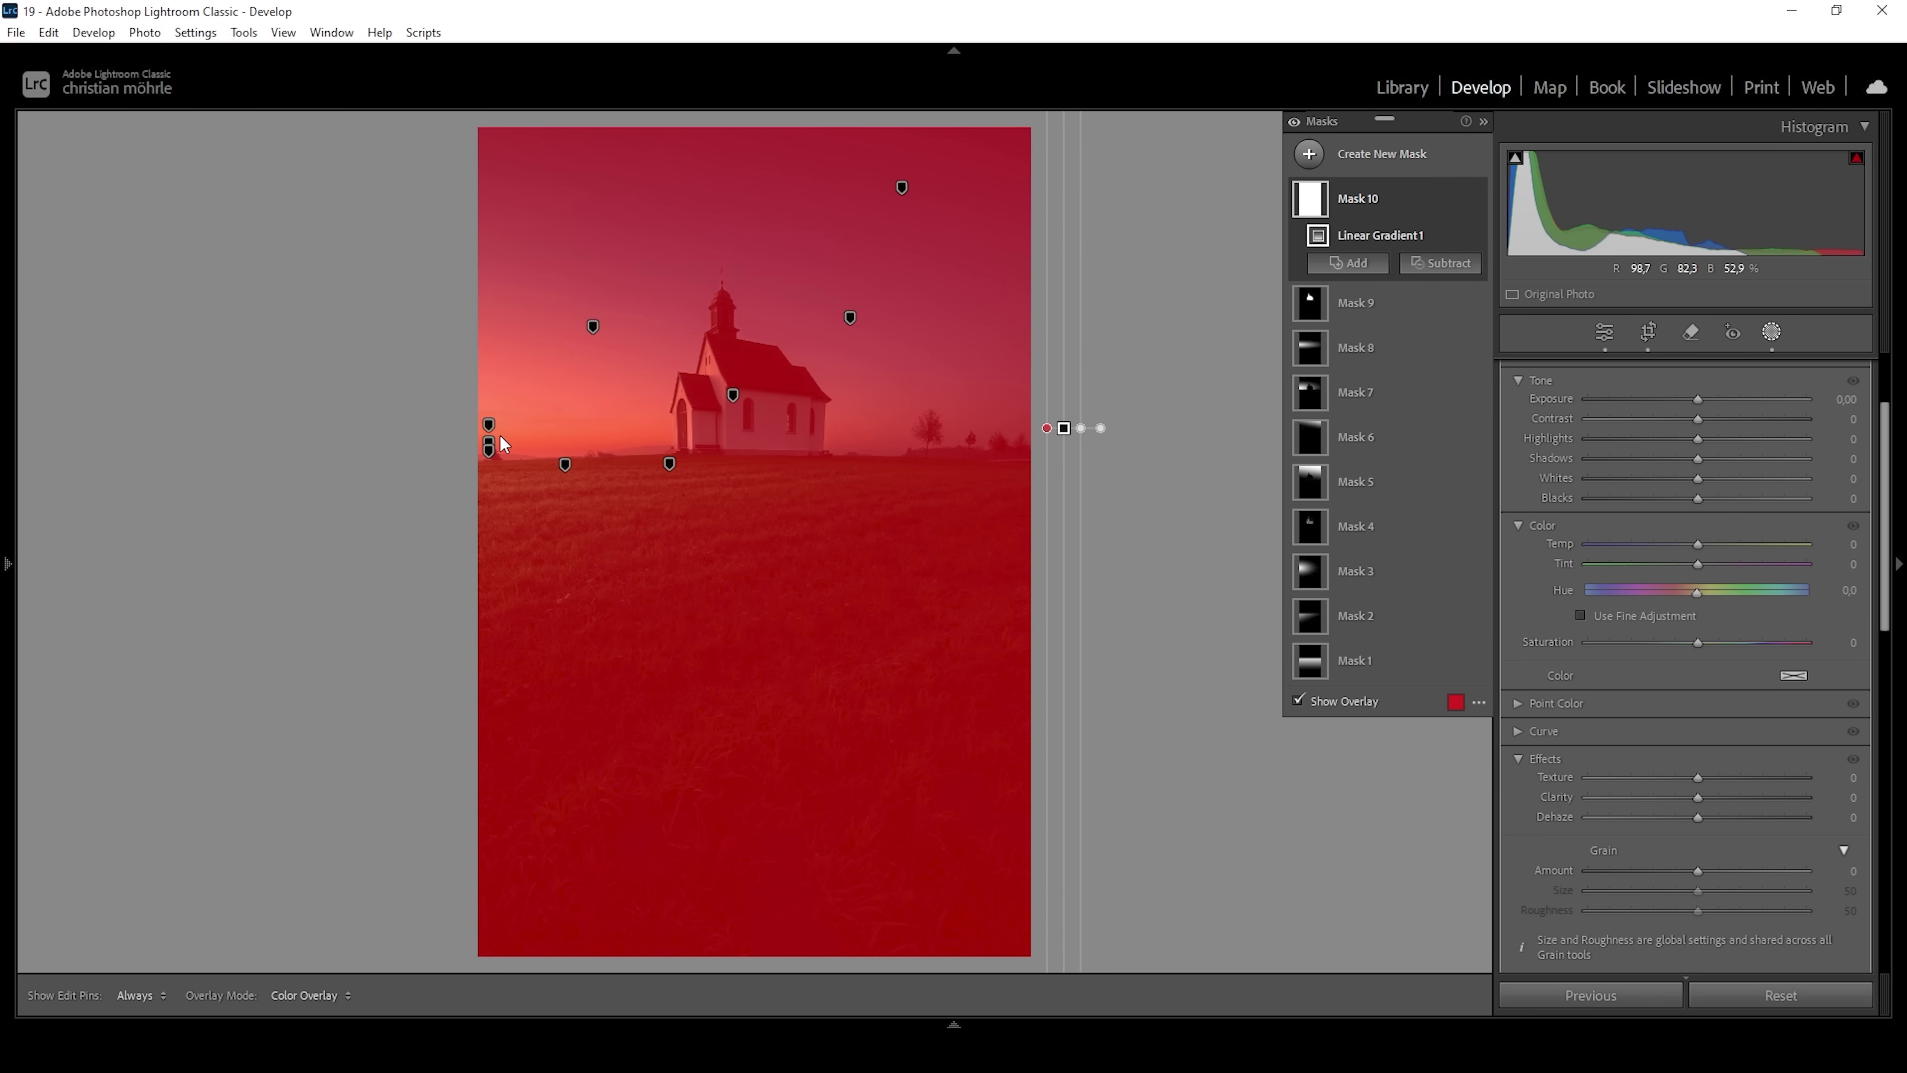
pyautogui.click(1438, 263)
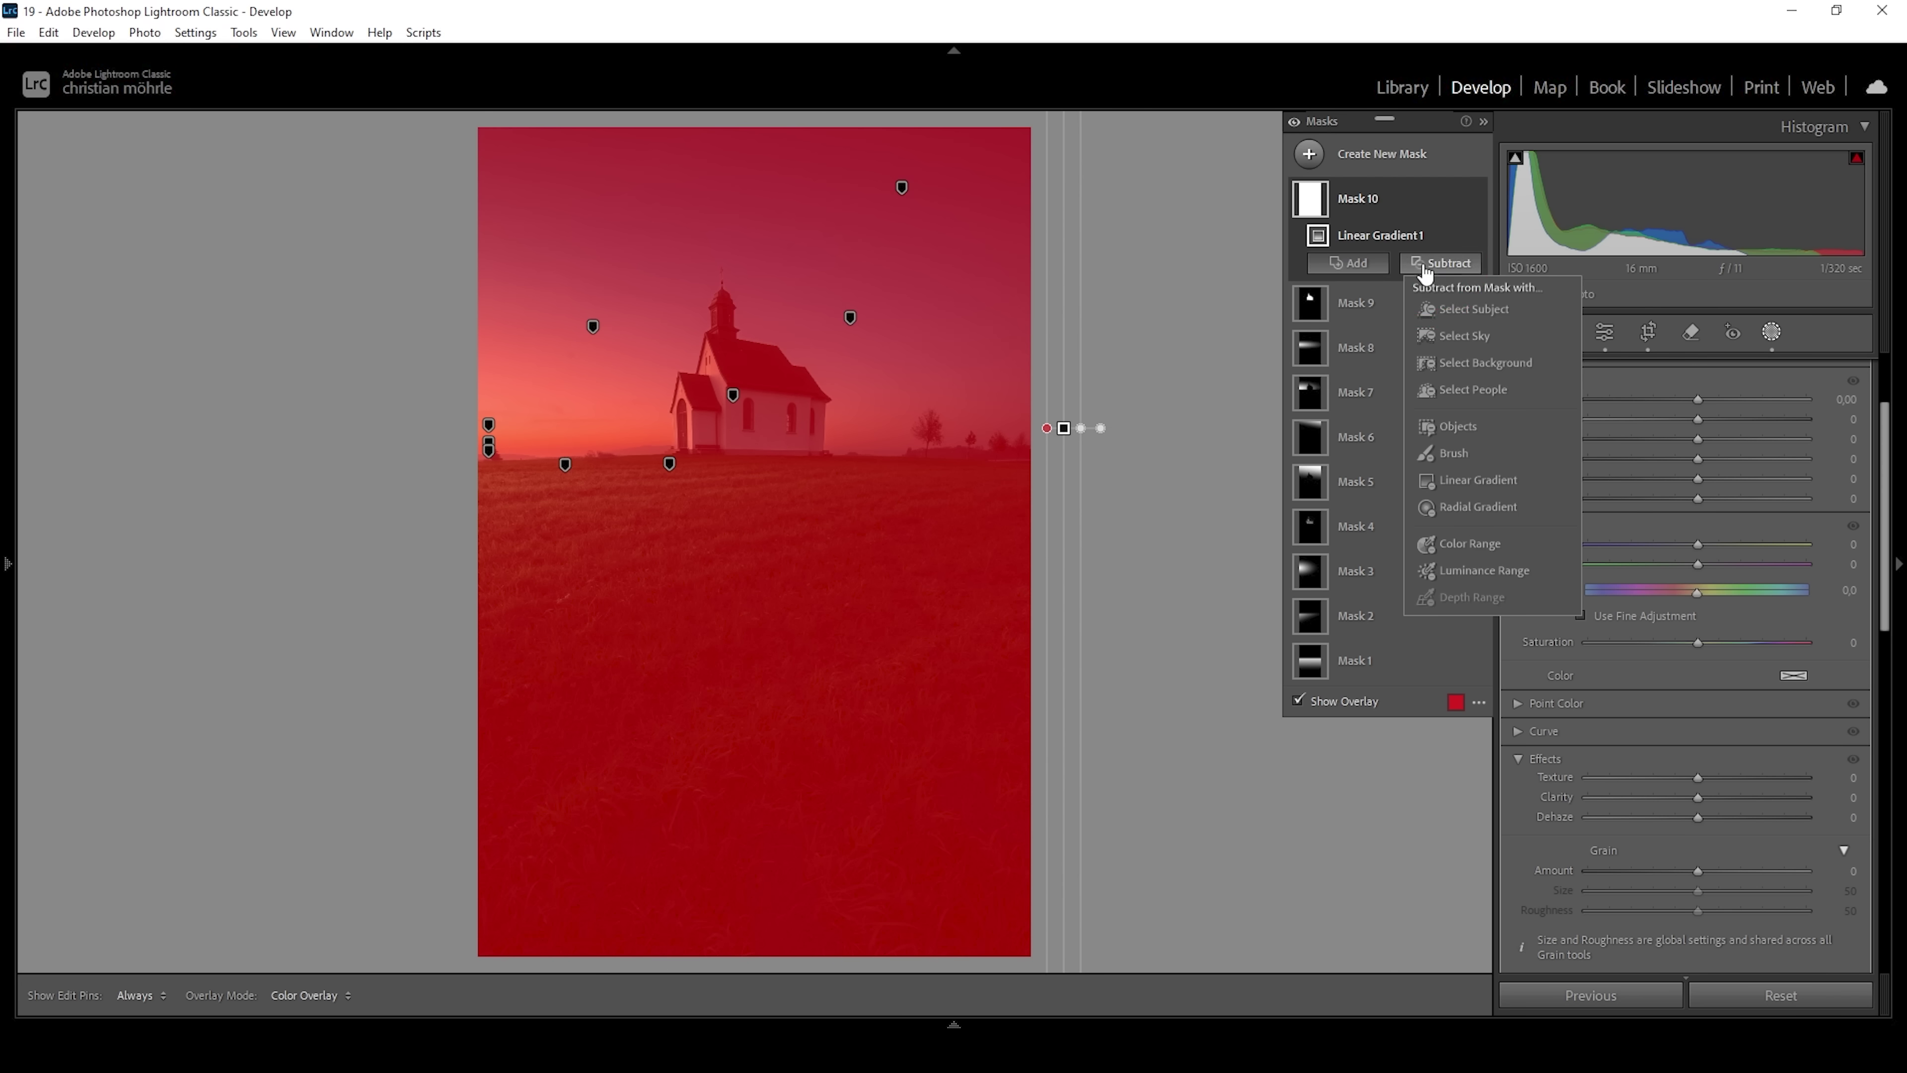
pyautogui.click(1474, 513)
pyautogui.moveTo(401, 371); pyautogui.dragTo(809, 541)
pyautogui.moveTo(408, 383); pyautogui.dragTo(485, 401)
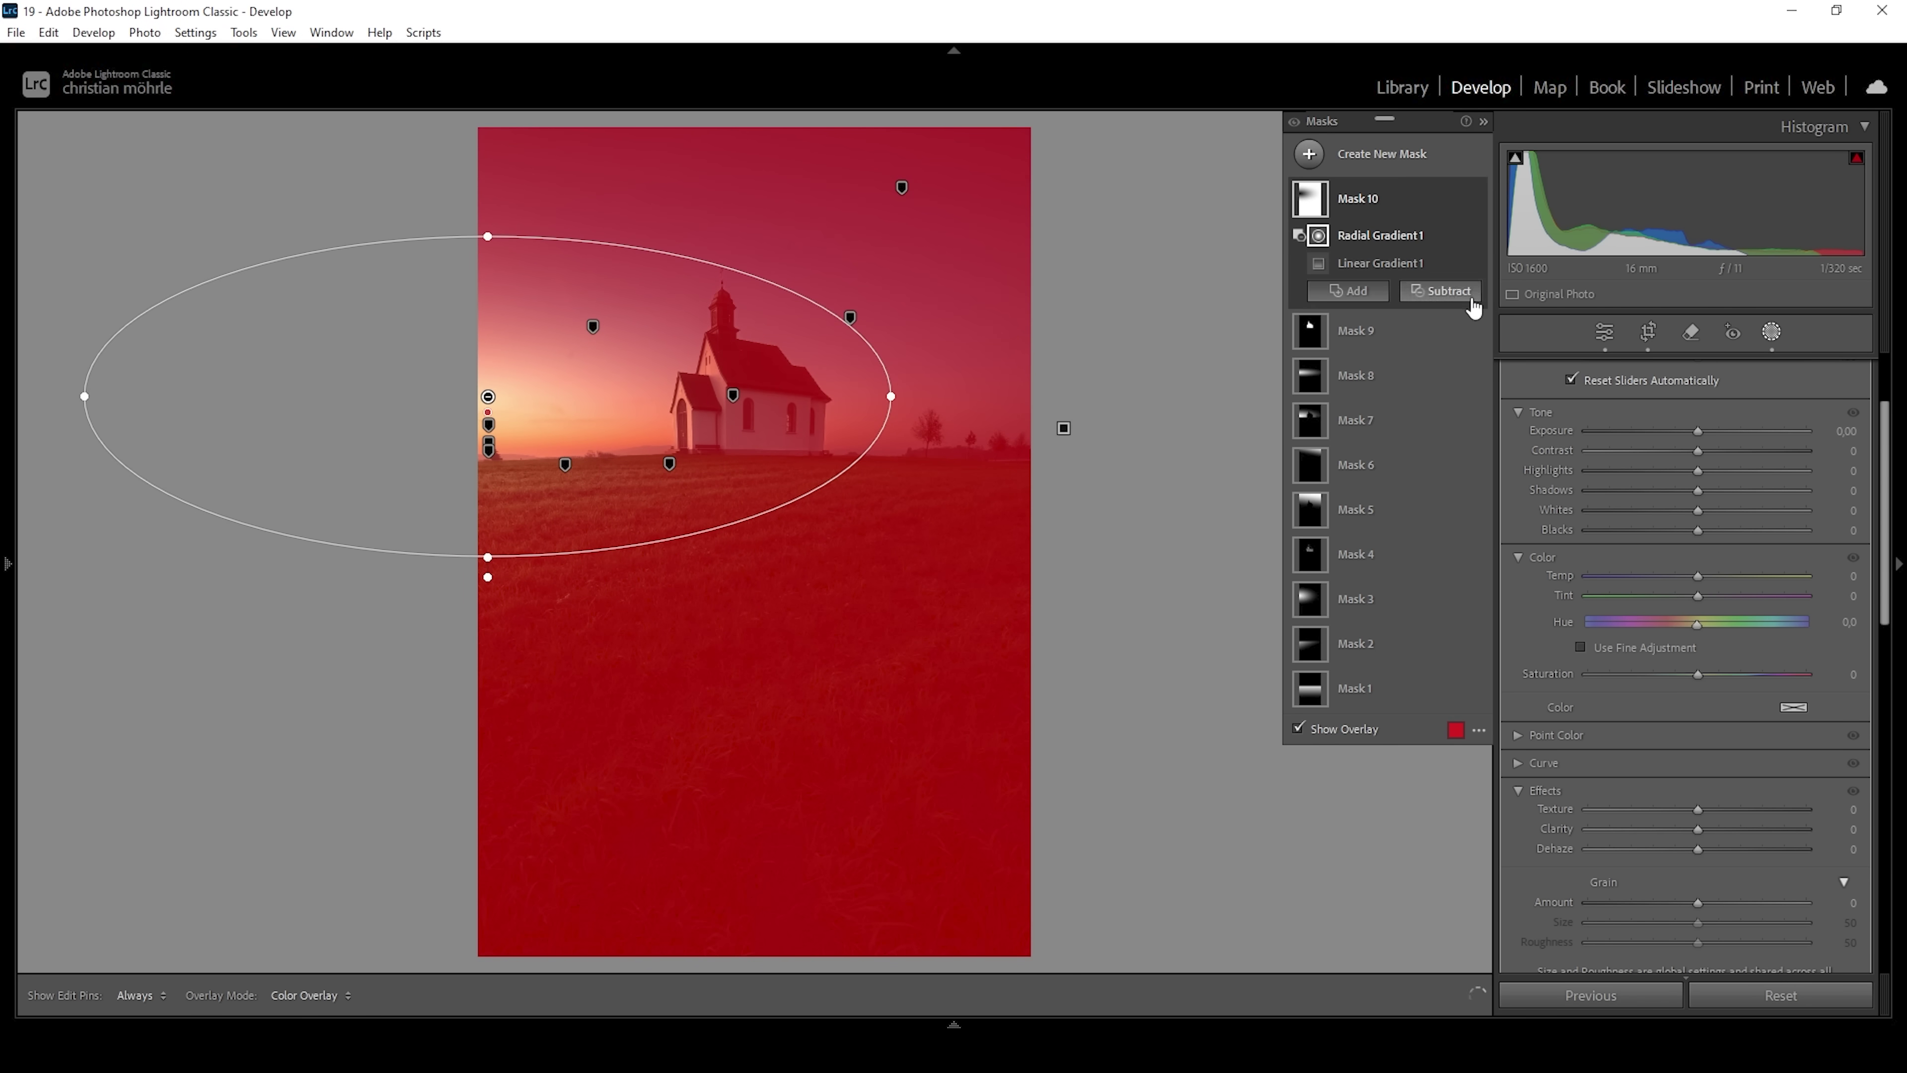
# Step: Subtract a diagonal linear gradient from the mask, fading it out in the upper-right part of the sky
pyautogui.click(1441, 296)
pyautogui.click(1460, 505)
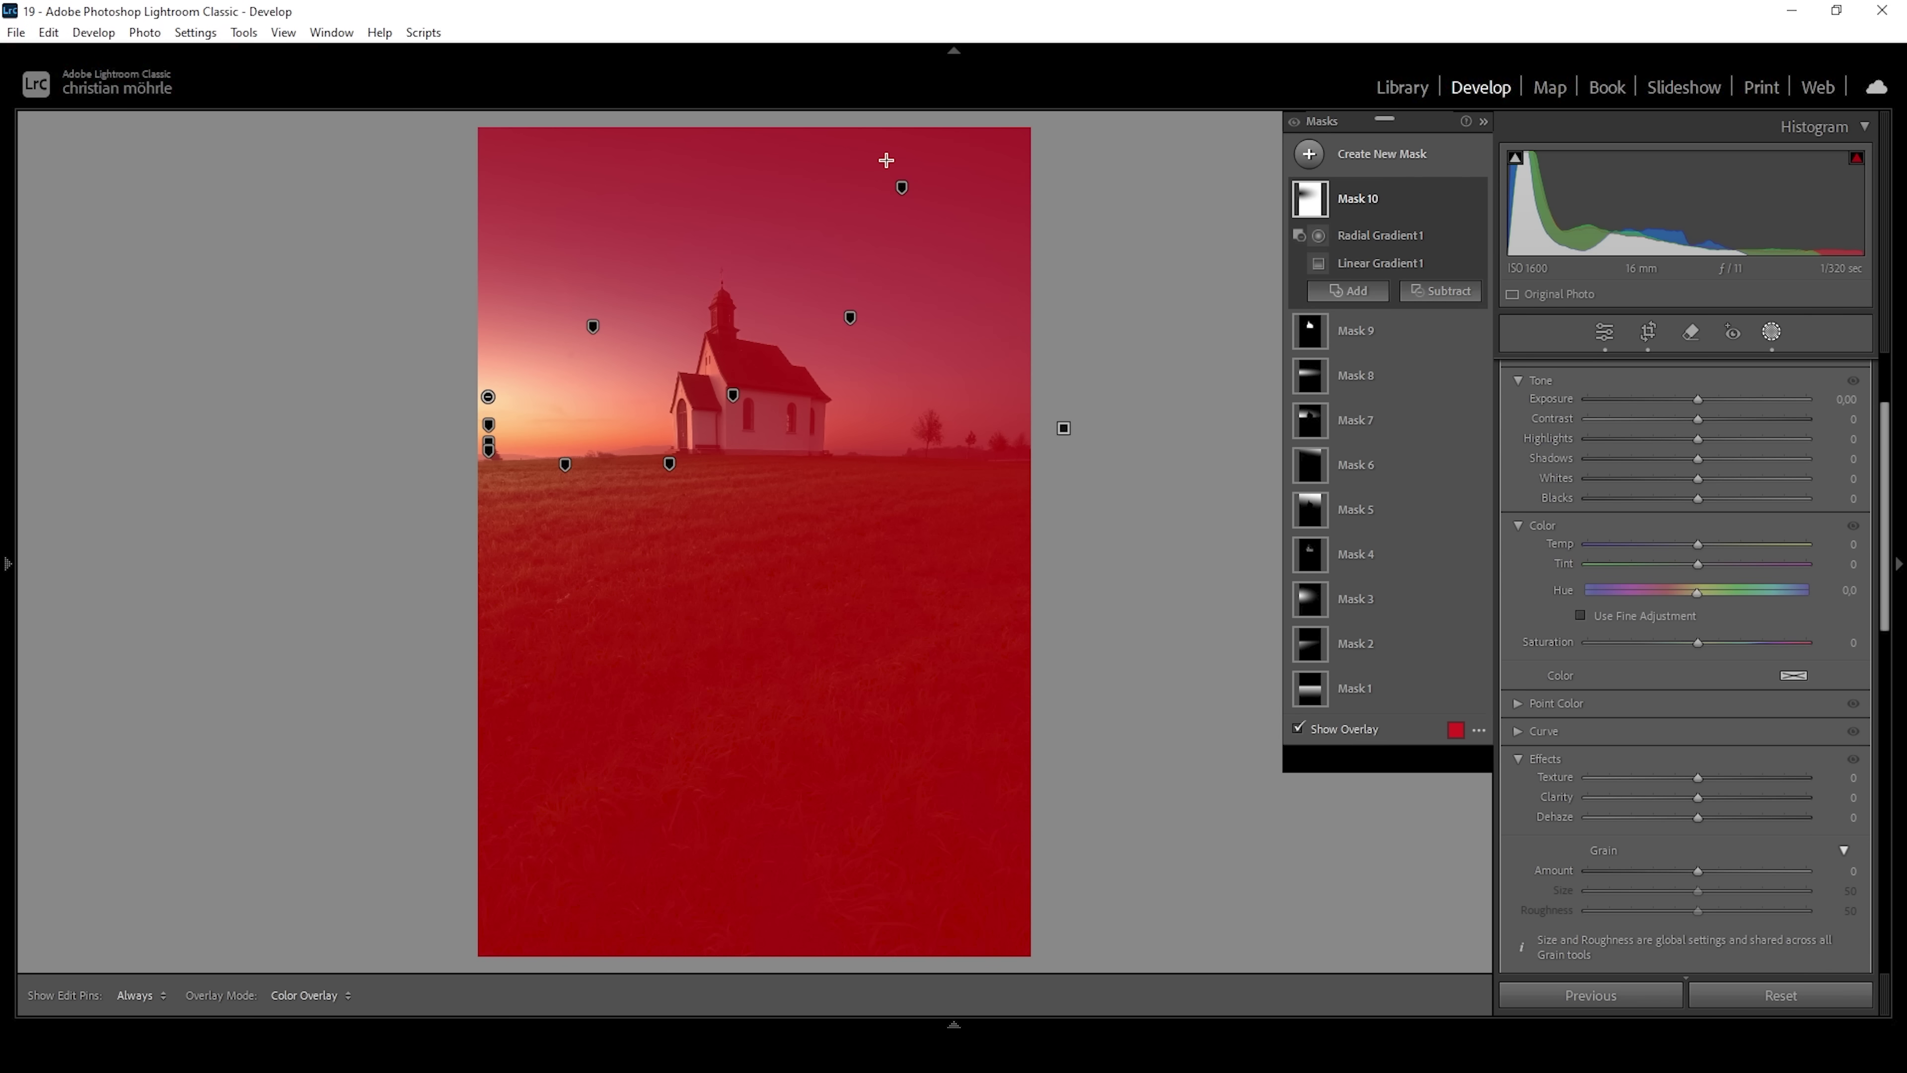
pyautogui.moveTo(882, 154); pyautogui.dragTo(802, 449)
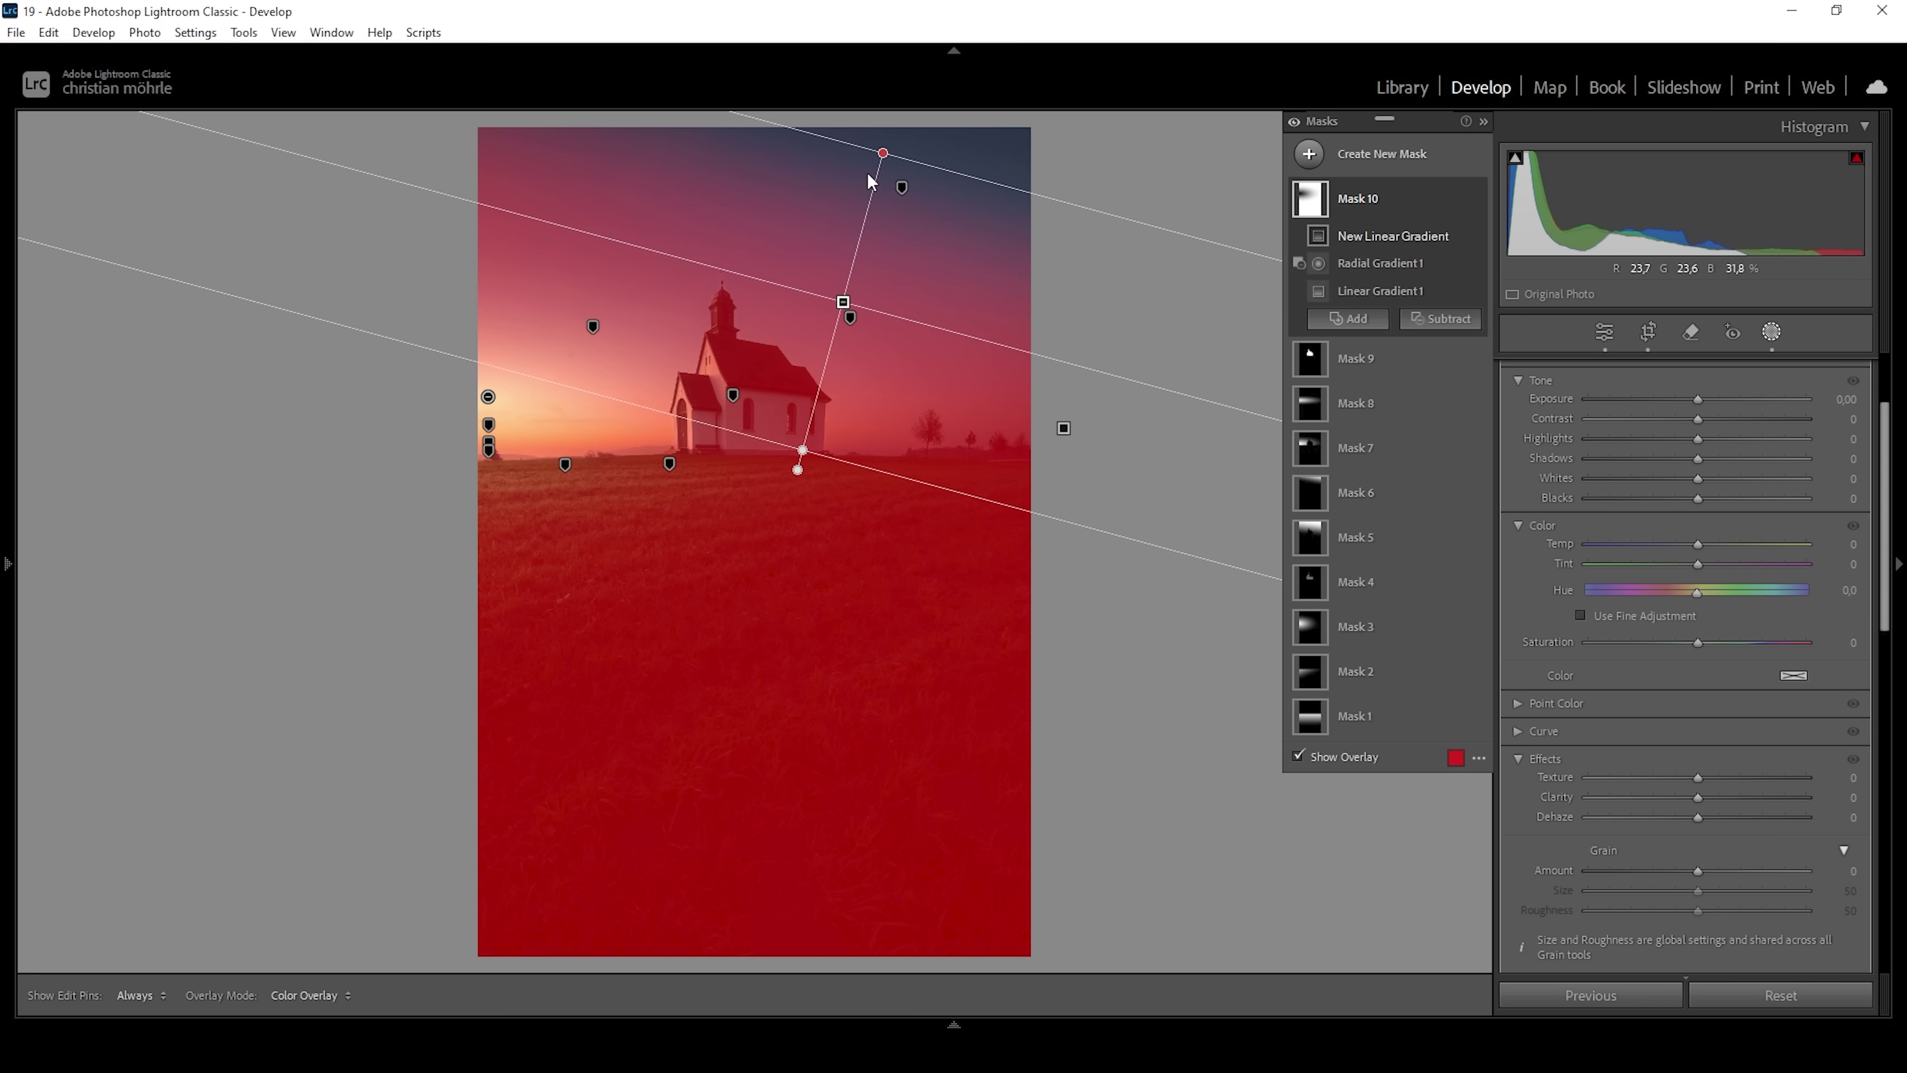
pyautogui.moveTo(883, 150); pyautogui.dragTo(868, 206)
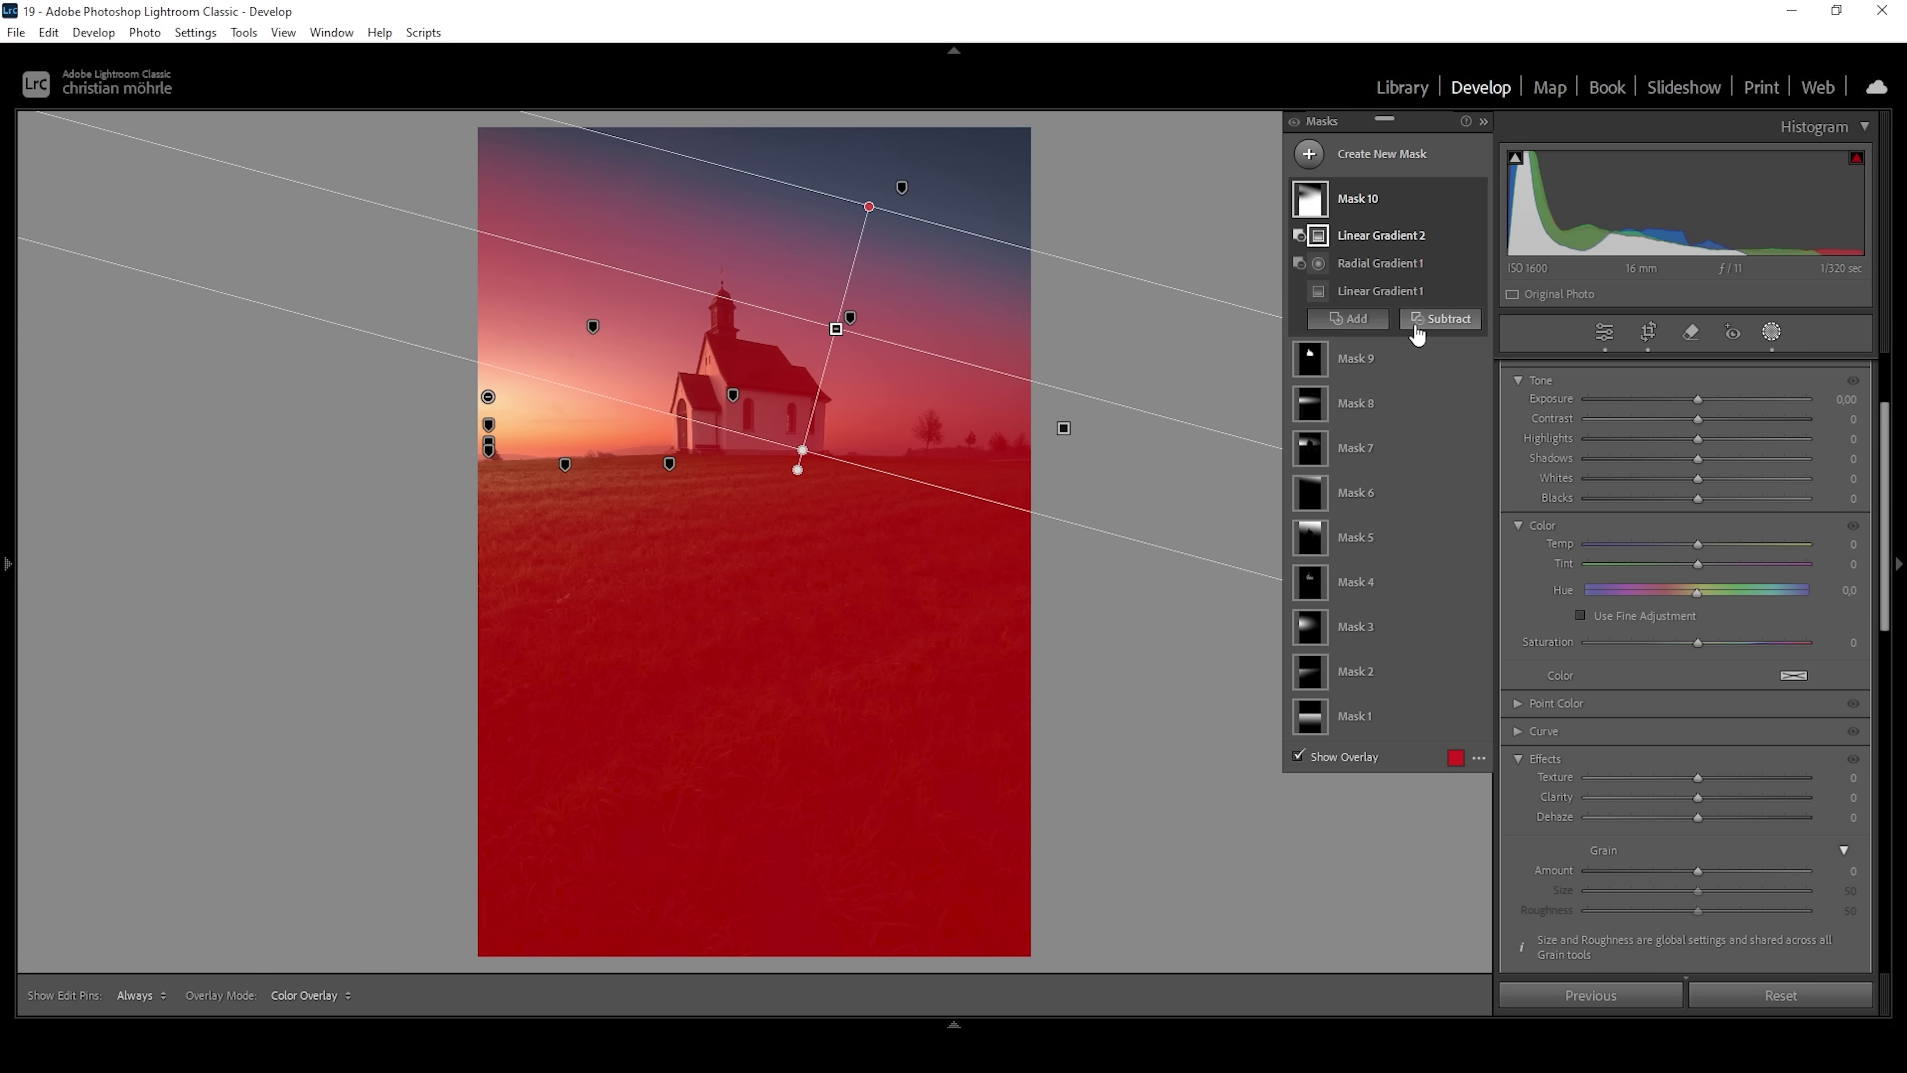
# Step: Subtract a linear gradient over the foreground grass from the same mask and set the mask's Exposure to 0.45
pyautogui.click(1416, 323)
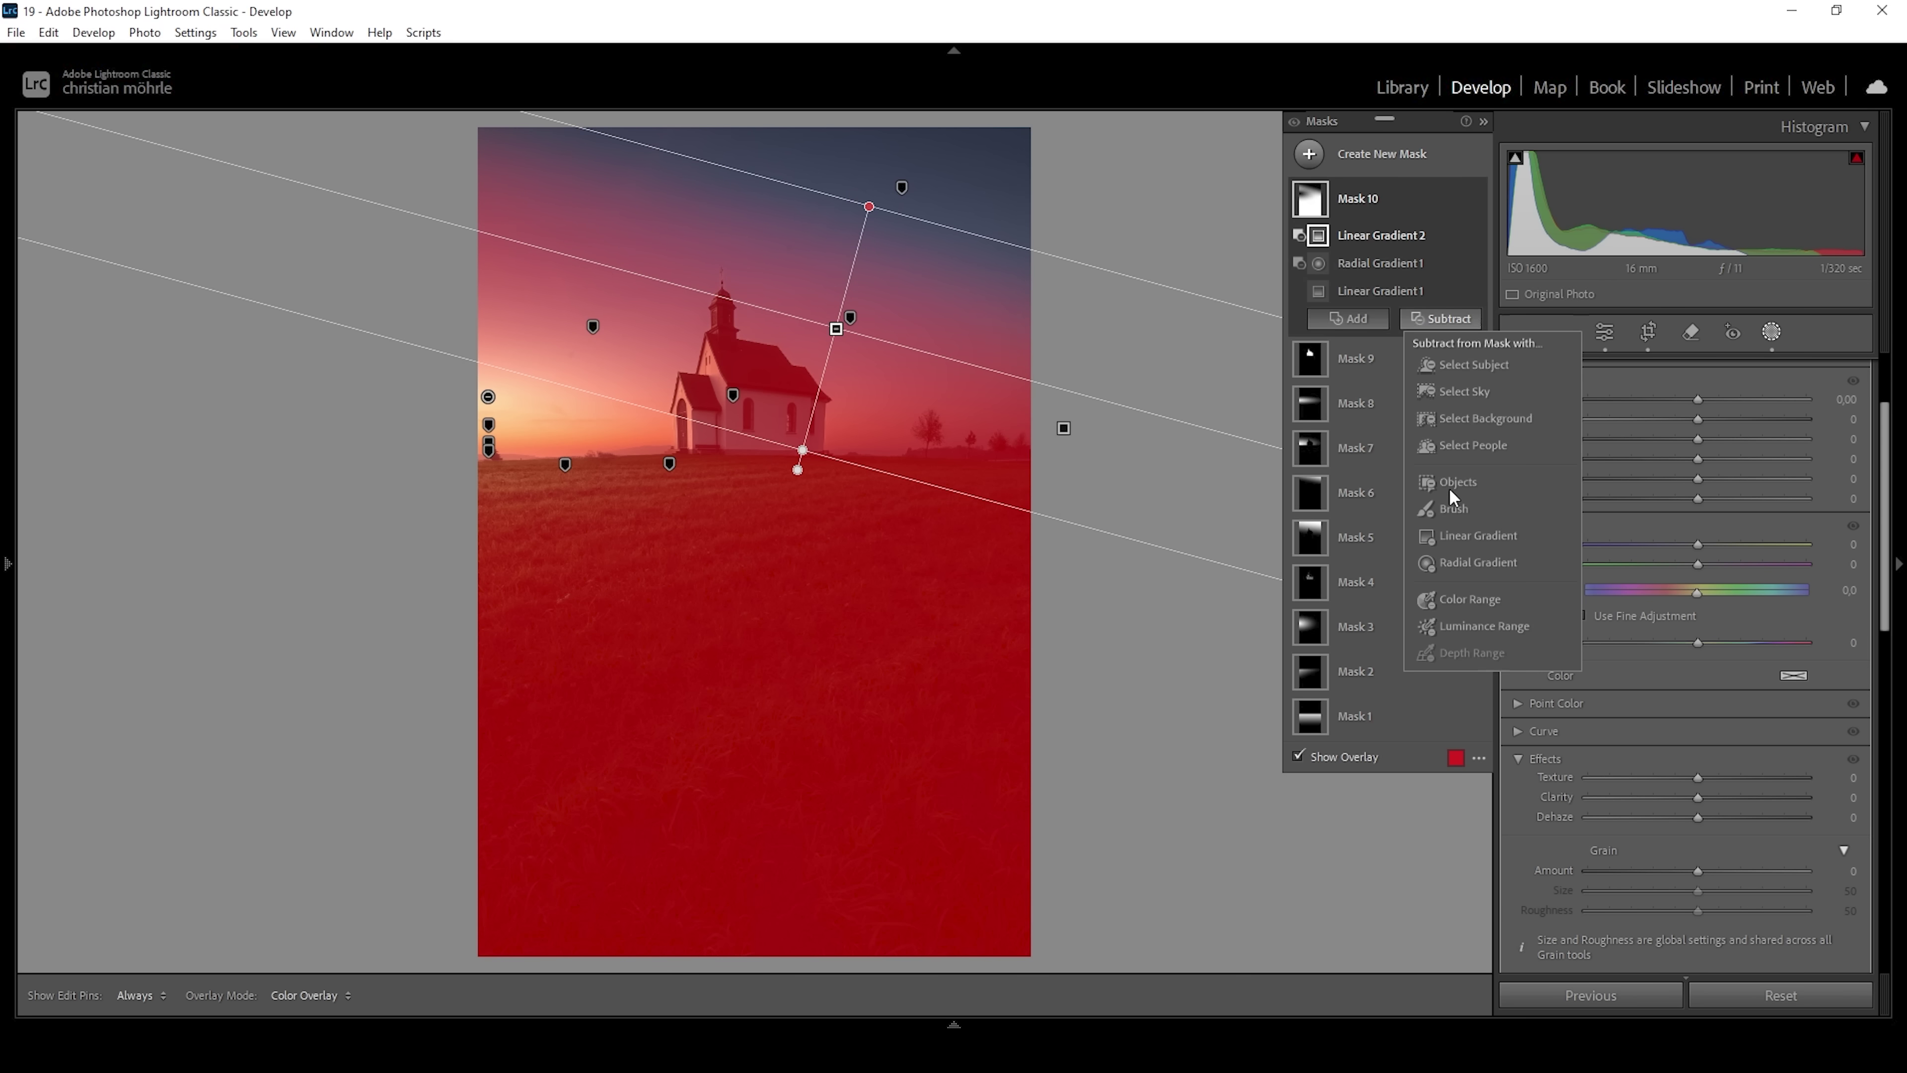
pyautogui.click(1454, 536)
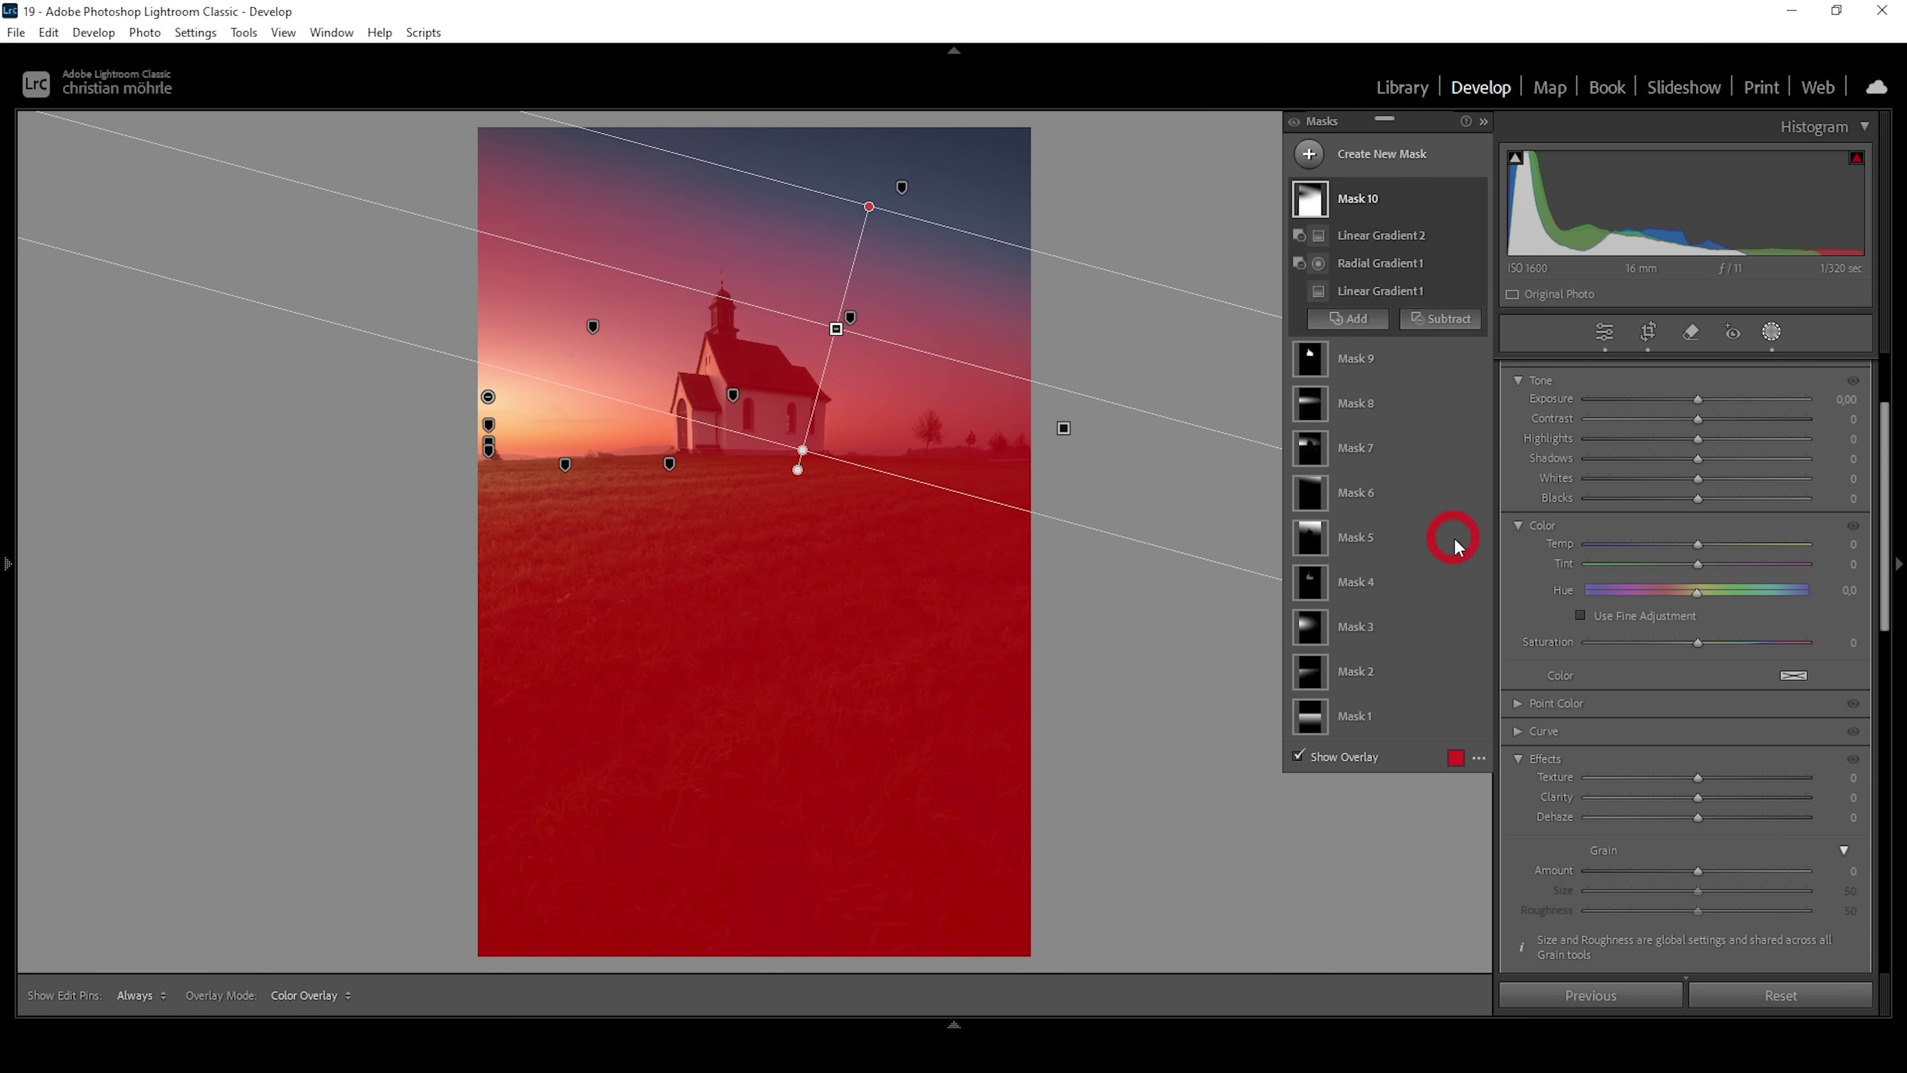
pyautogui.moveTo(851, 856); pyautogui.dragTo(842, 809)
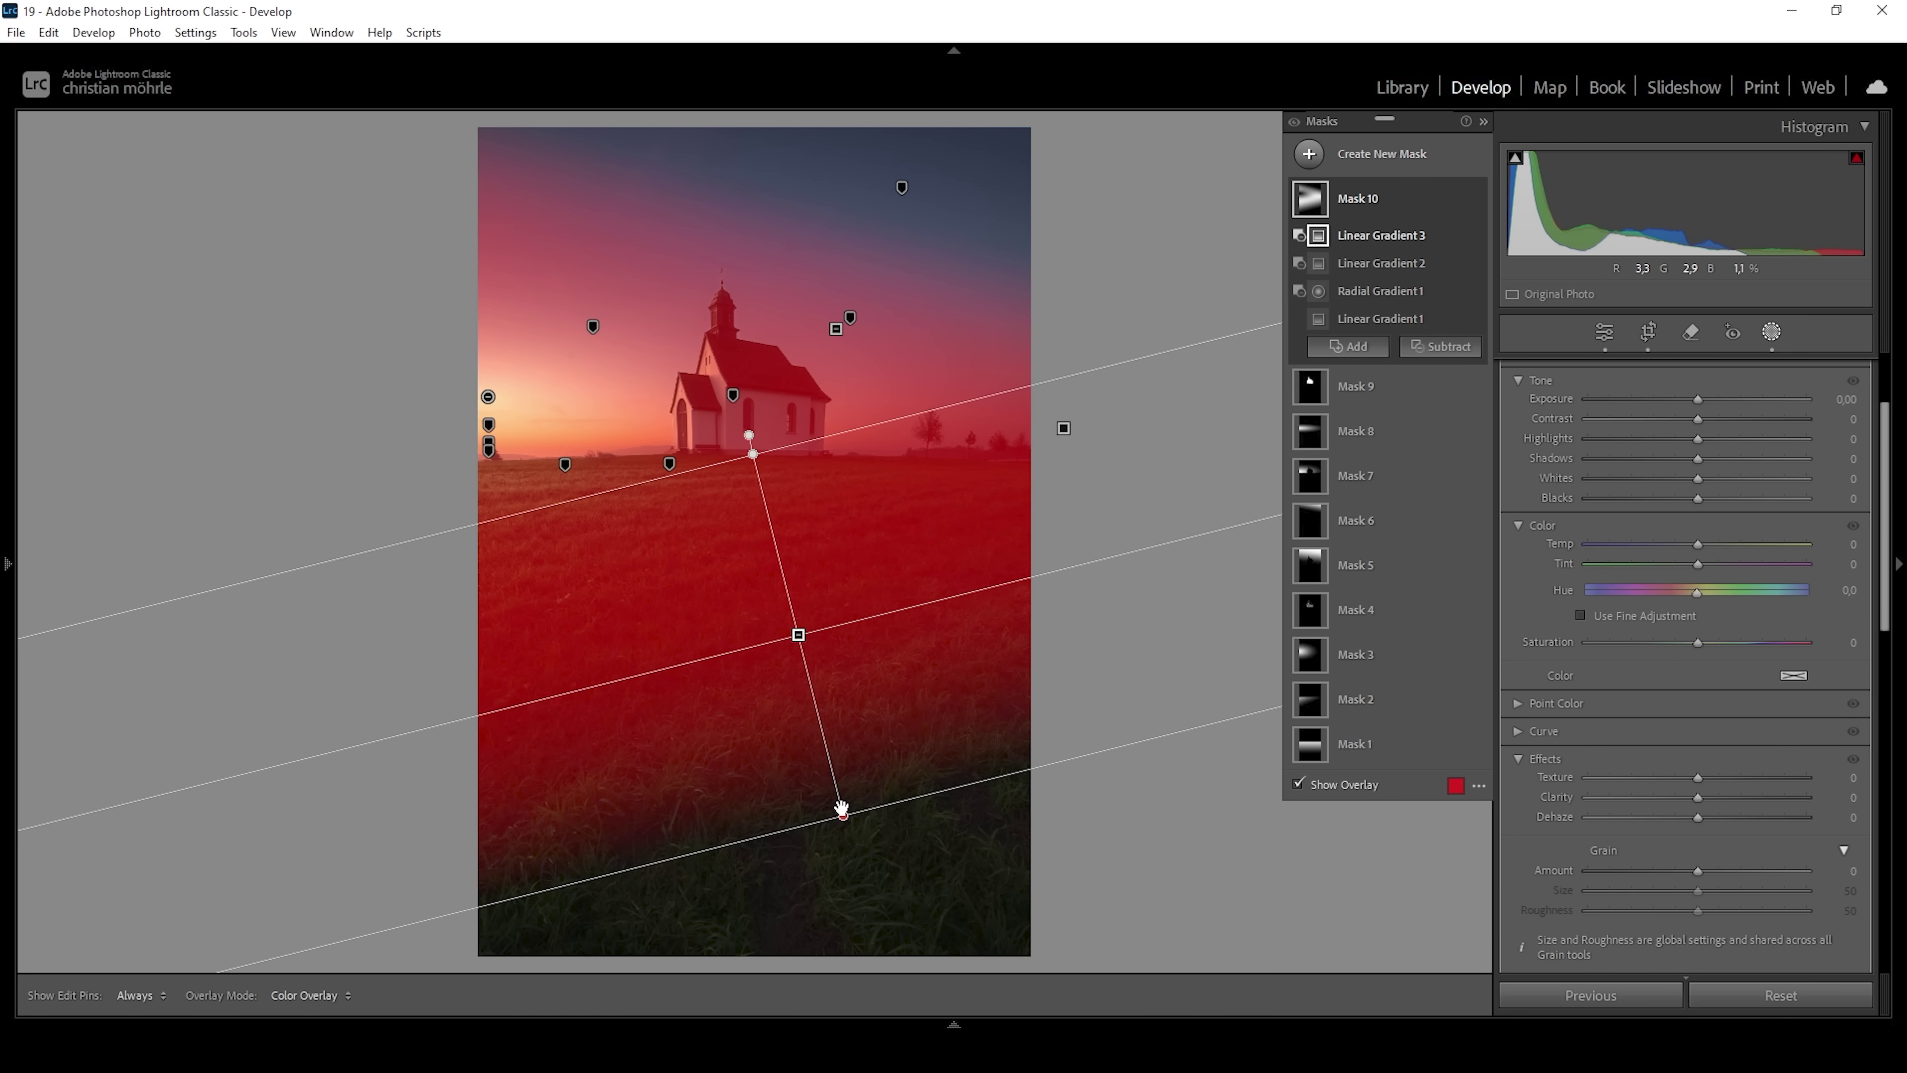
pyautogui.moveTo(1699, 398); pyautogui.dragTo(1710, 398)
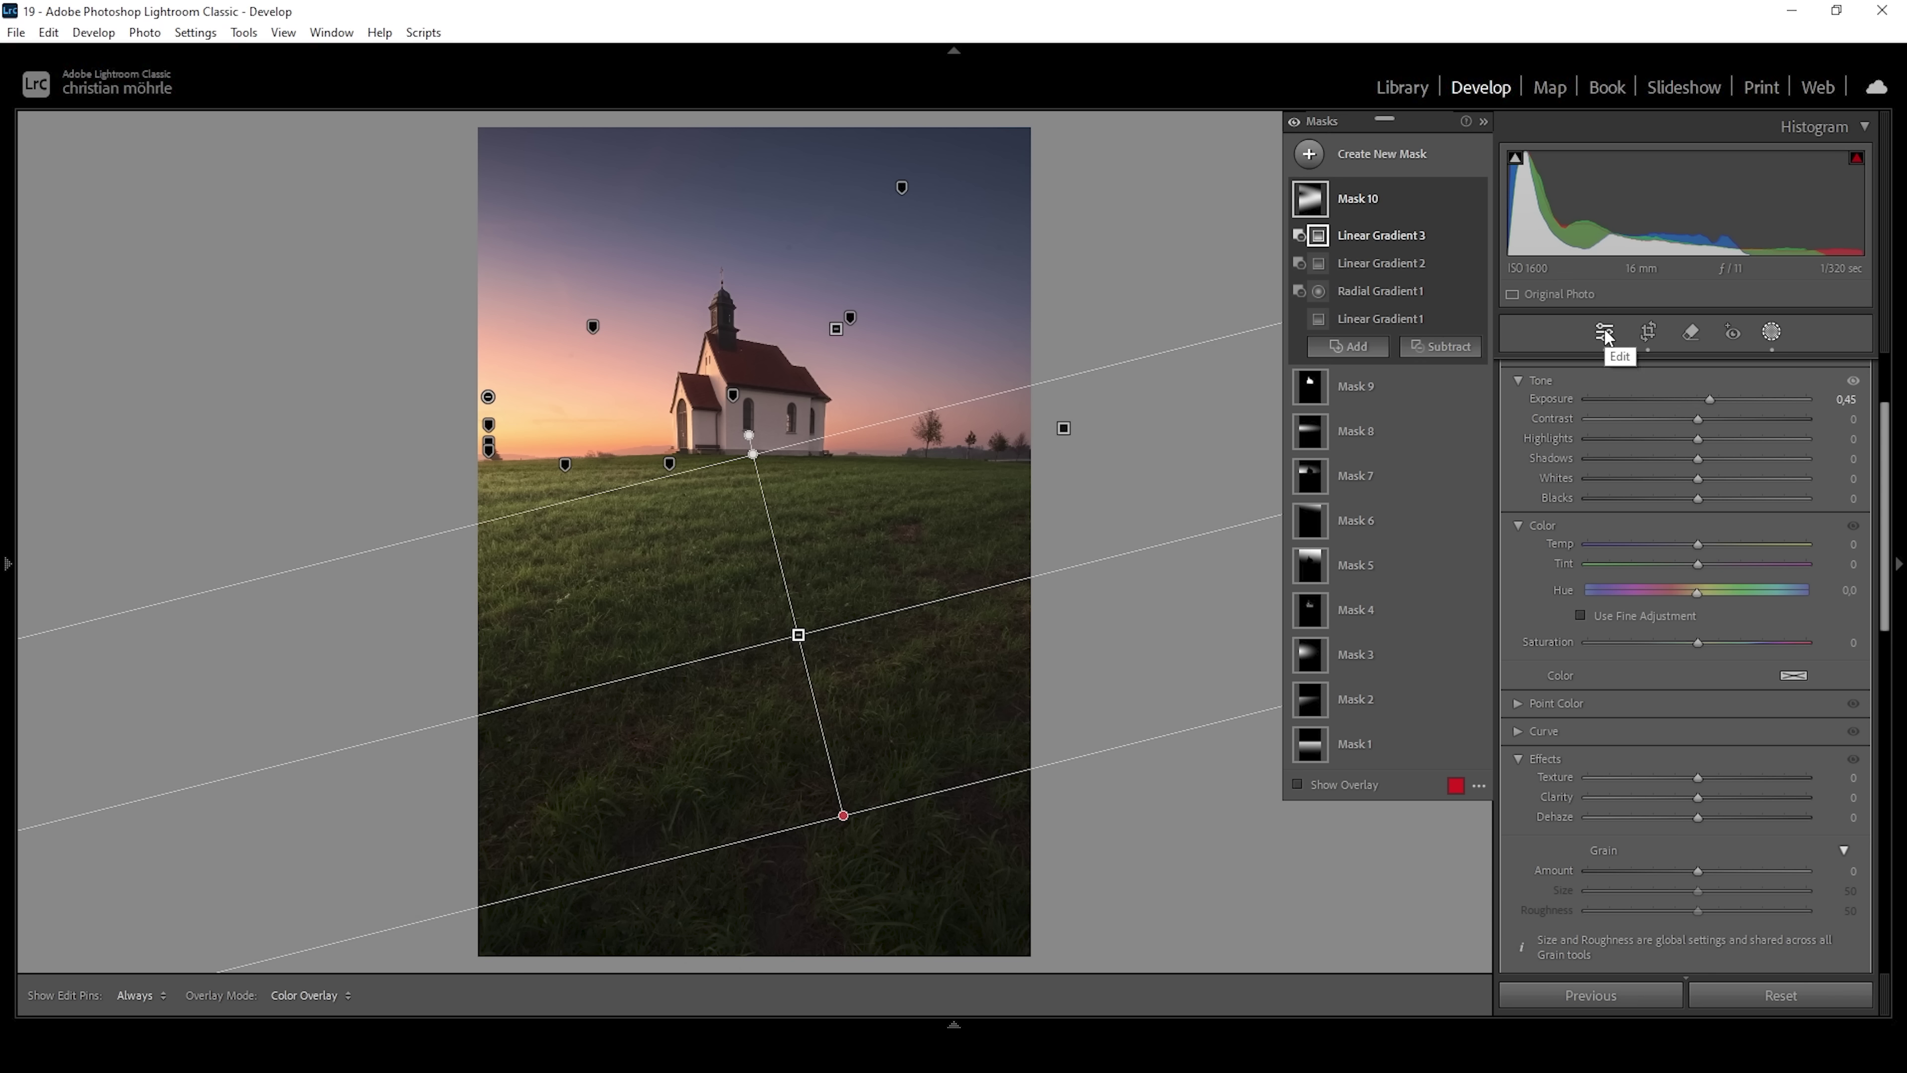
# Step: Compare the photo with all masks disabled and enabled again, leaving masking when finished
pyautogui.click(1293, 123)
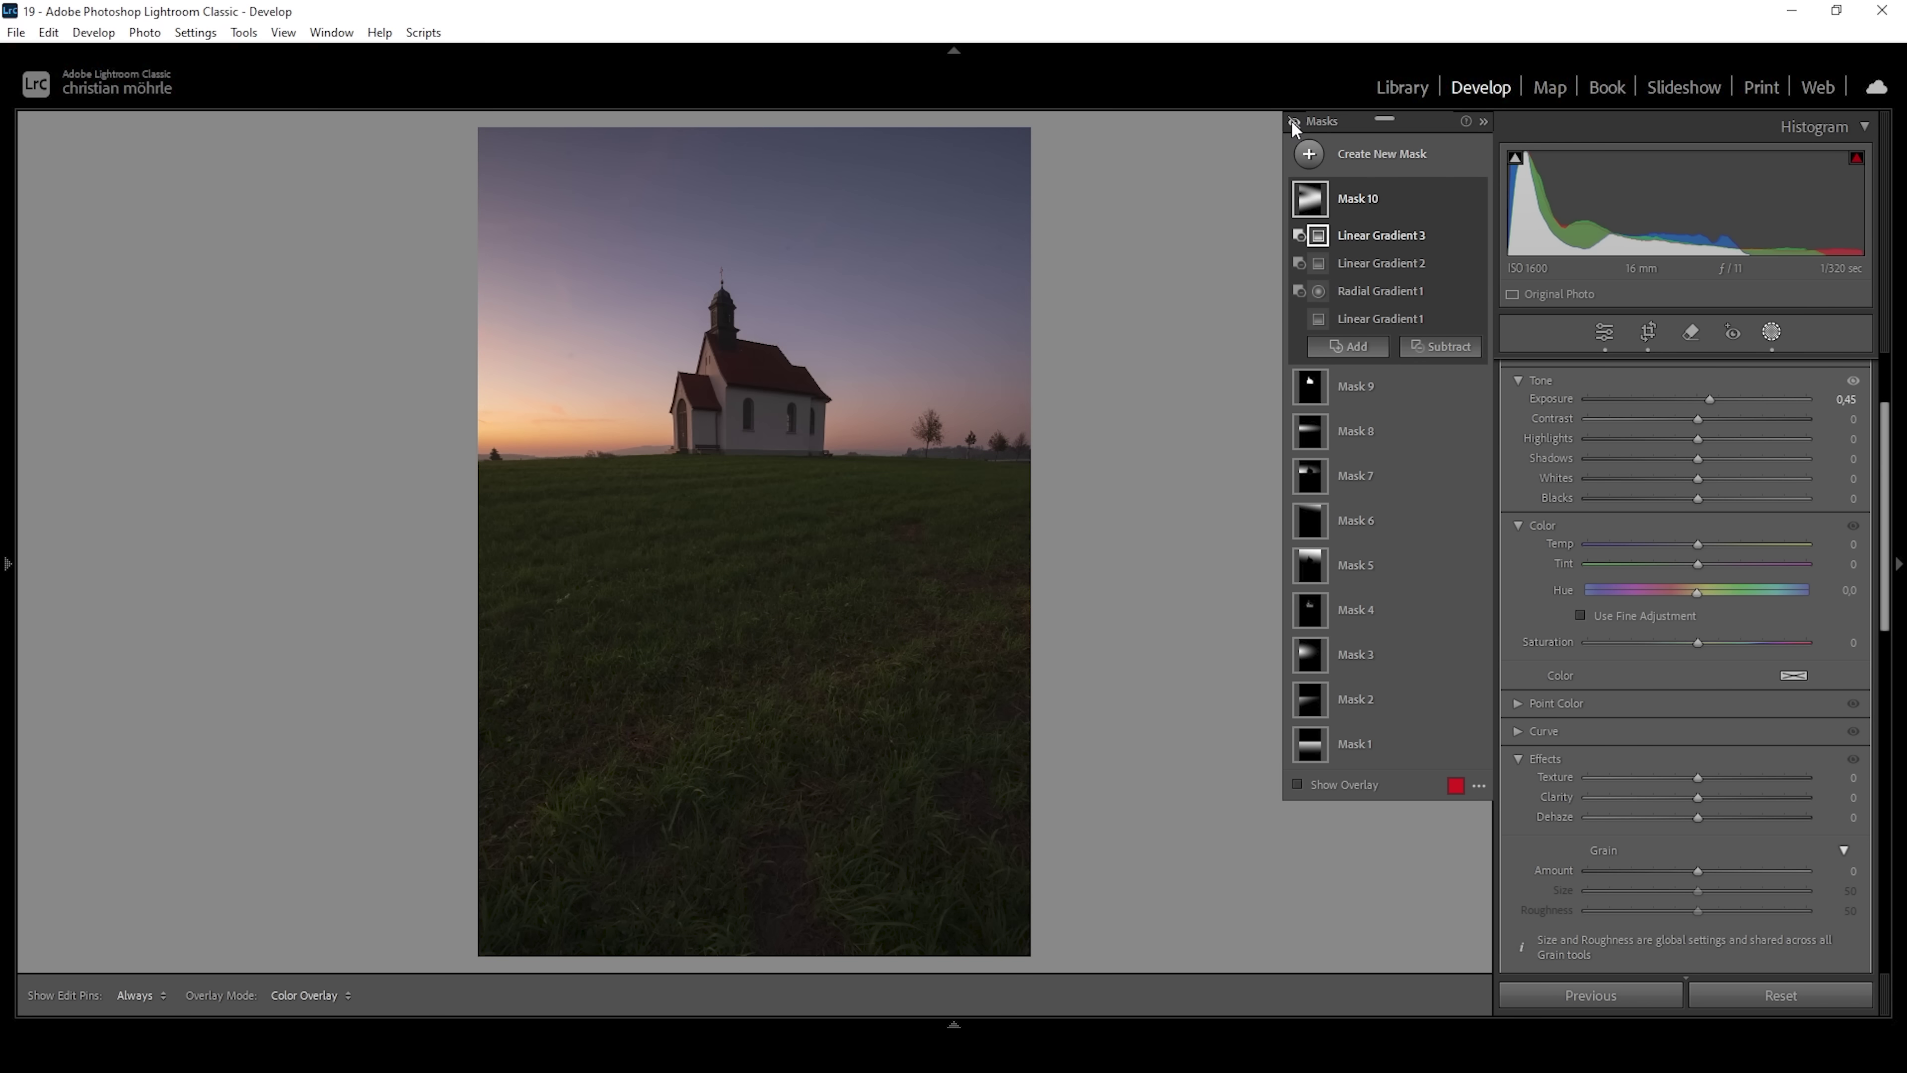
pyautogui.click(1292, 123)
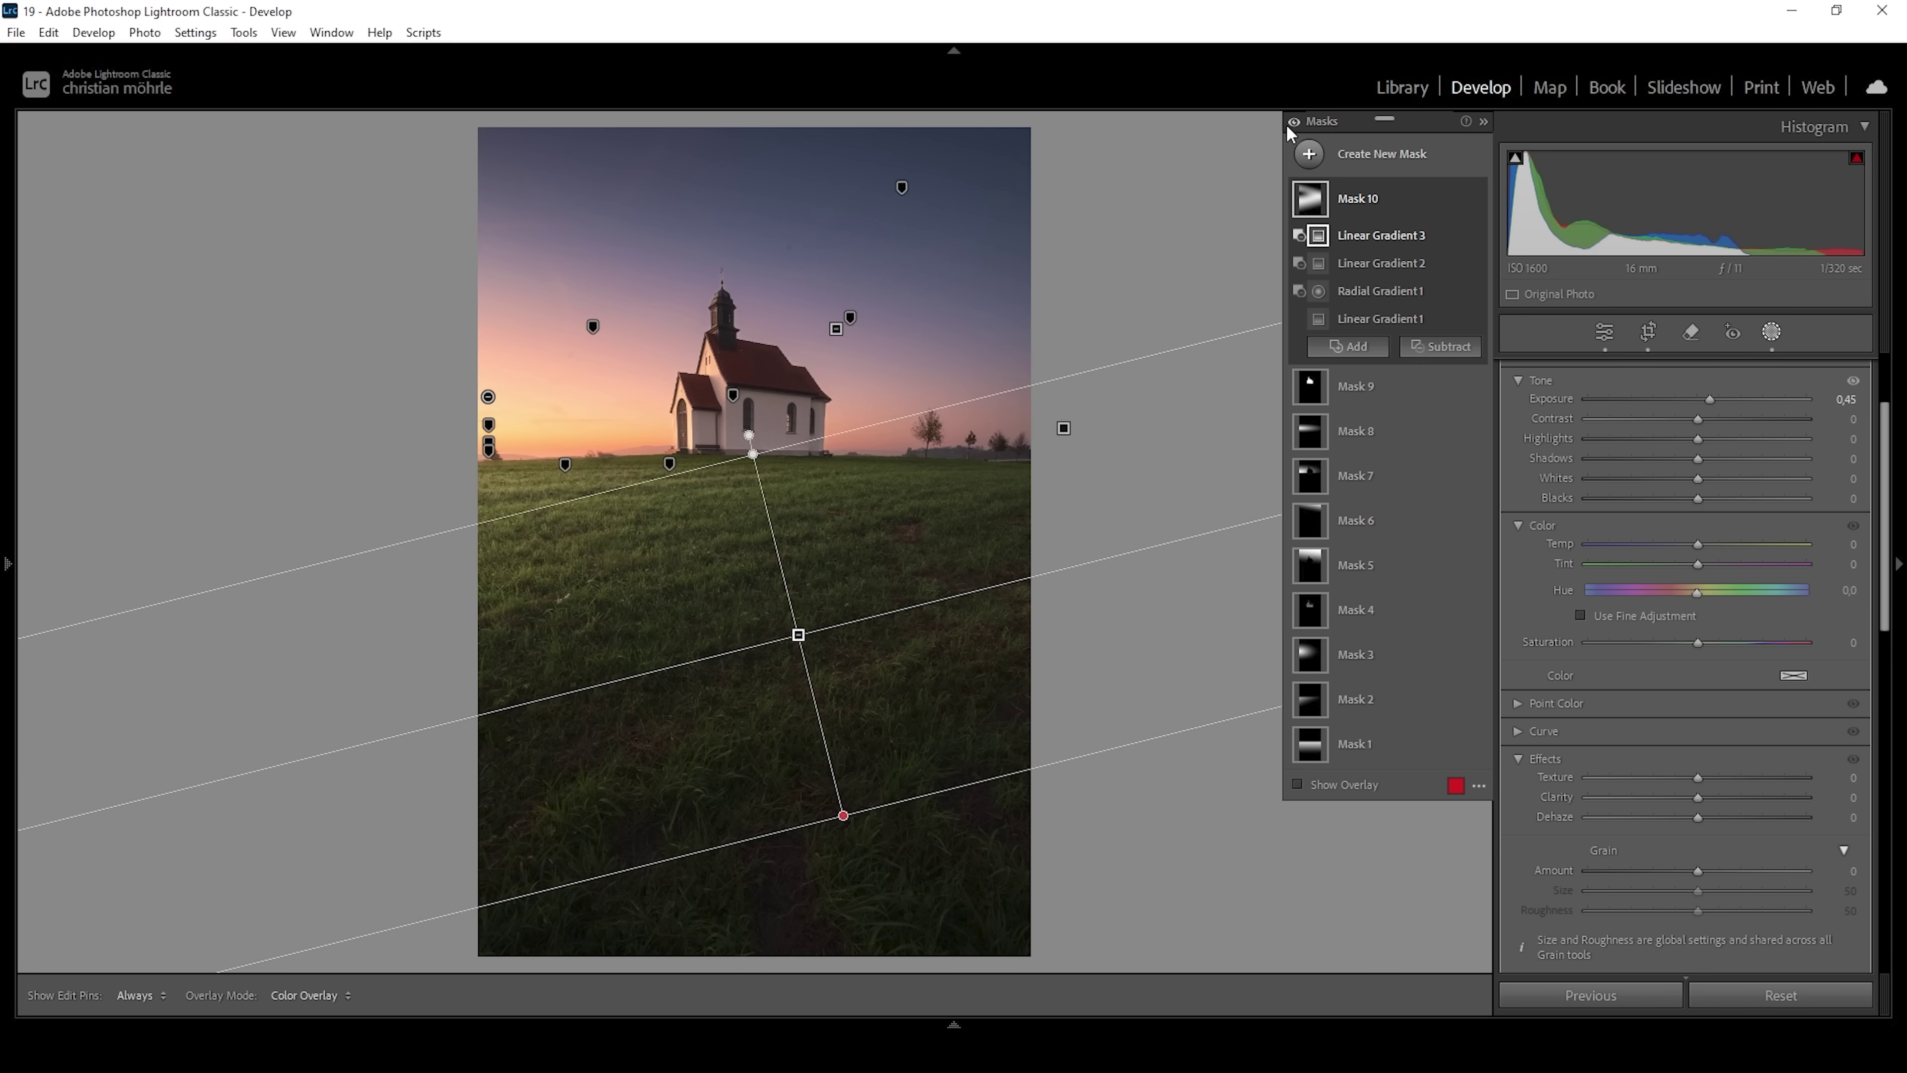
pyautogui.click(1607, 333)
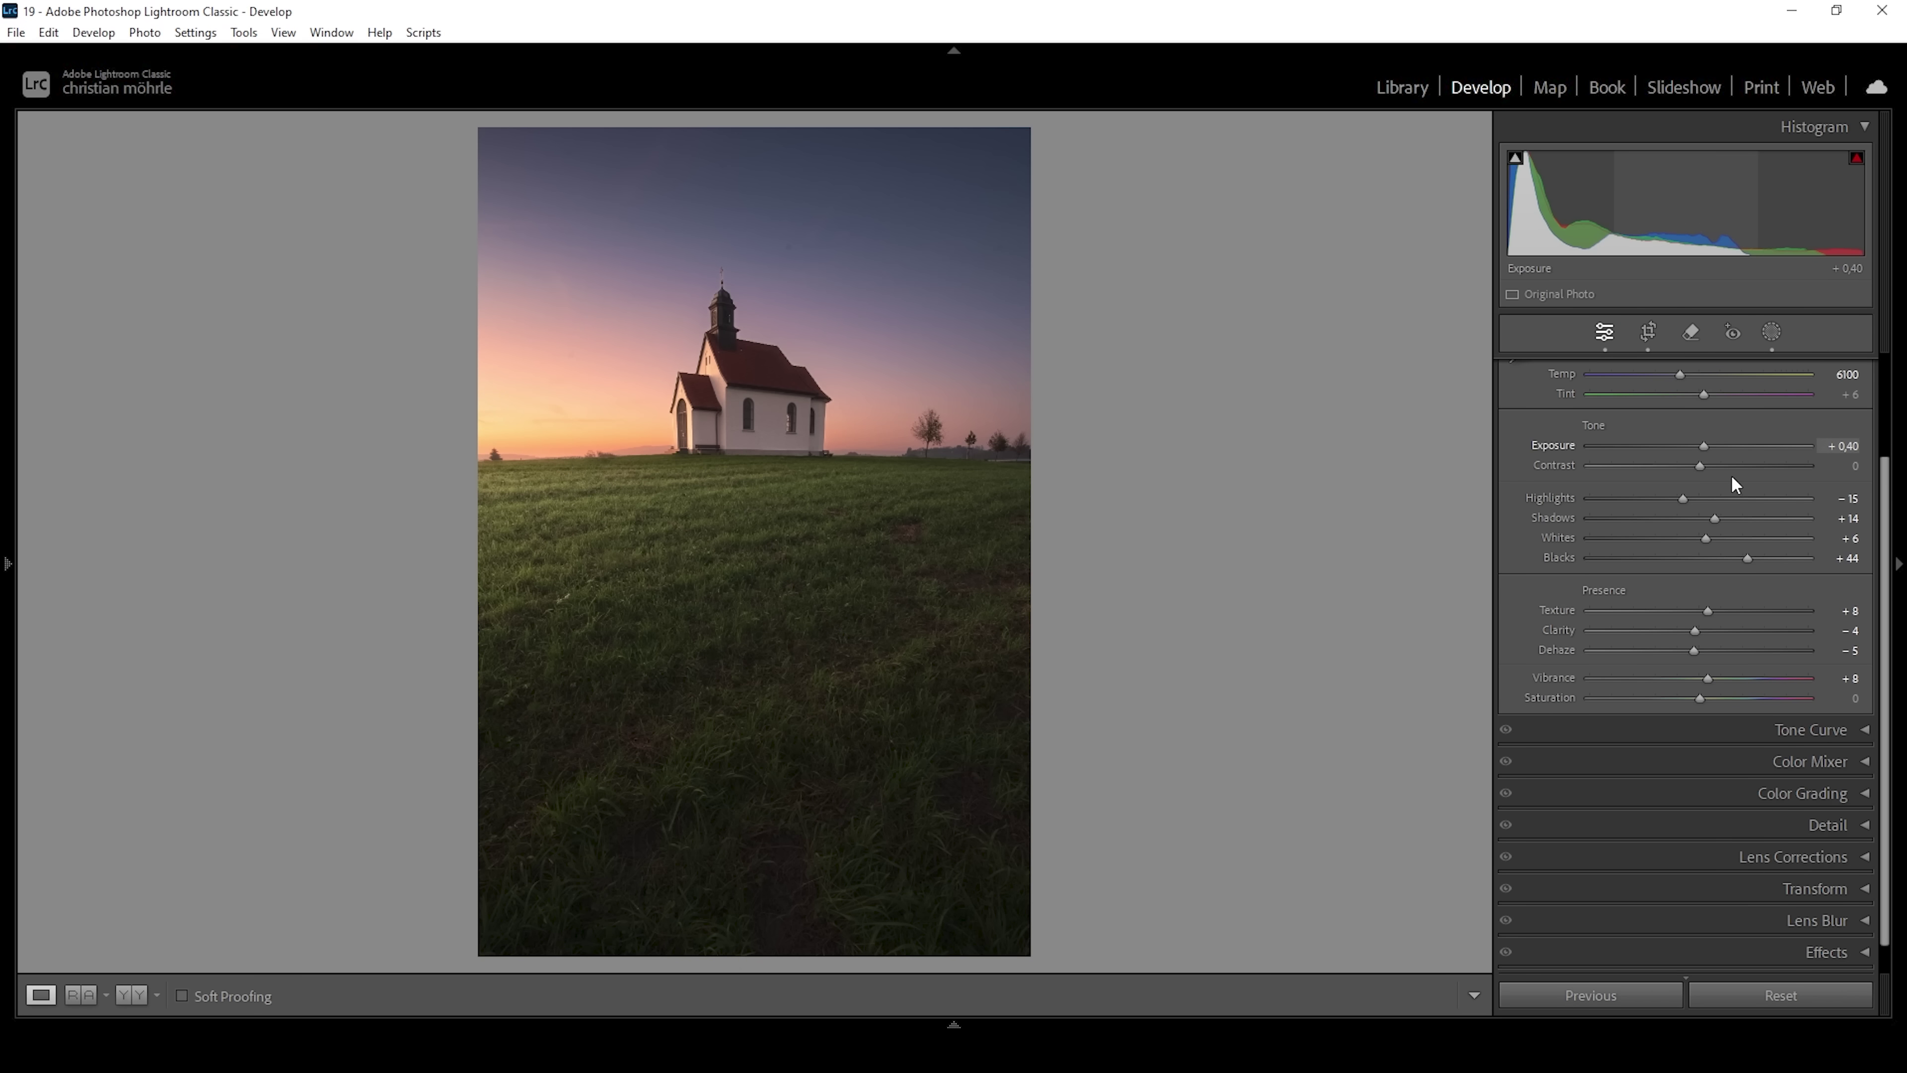
# Step: In the Color Mixer, shift the Yellow hue towards orange, the Orange hue towards yellow and the Blue hue towards aqua
pyautogui.scroll(2, 1697, 421)
pyautogui.click(1652, 387)
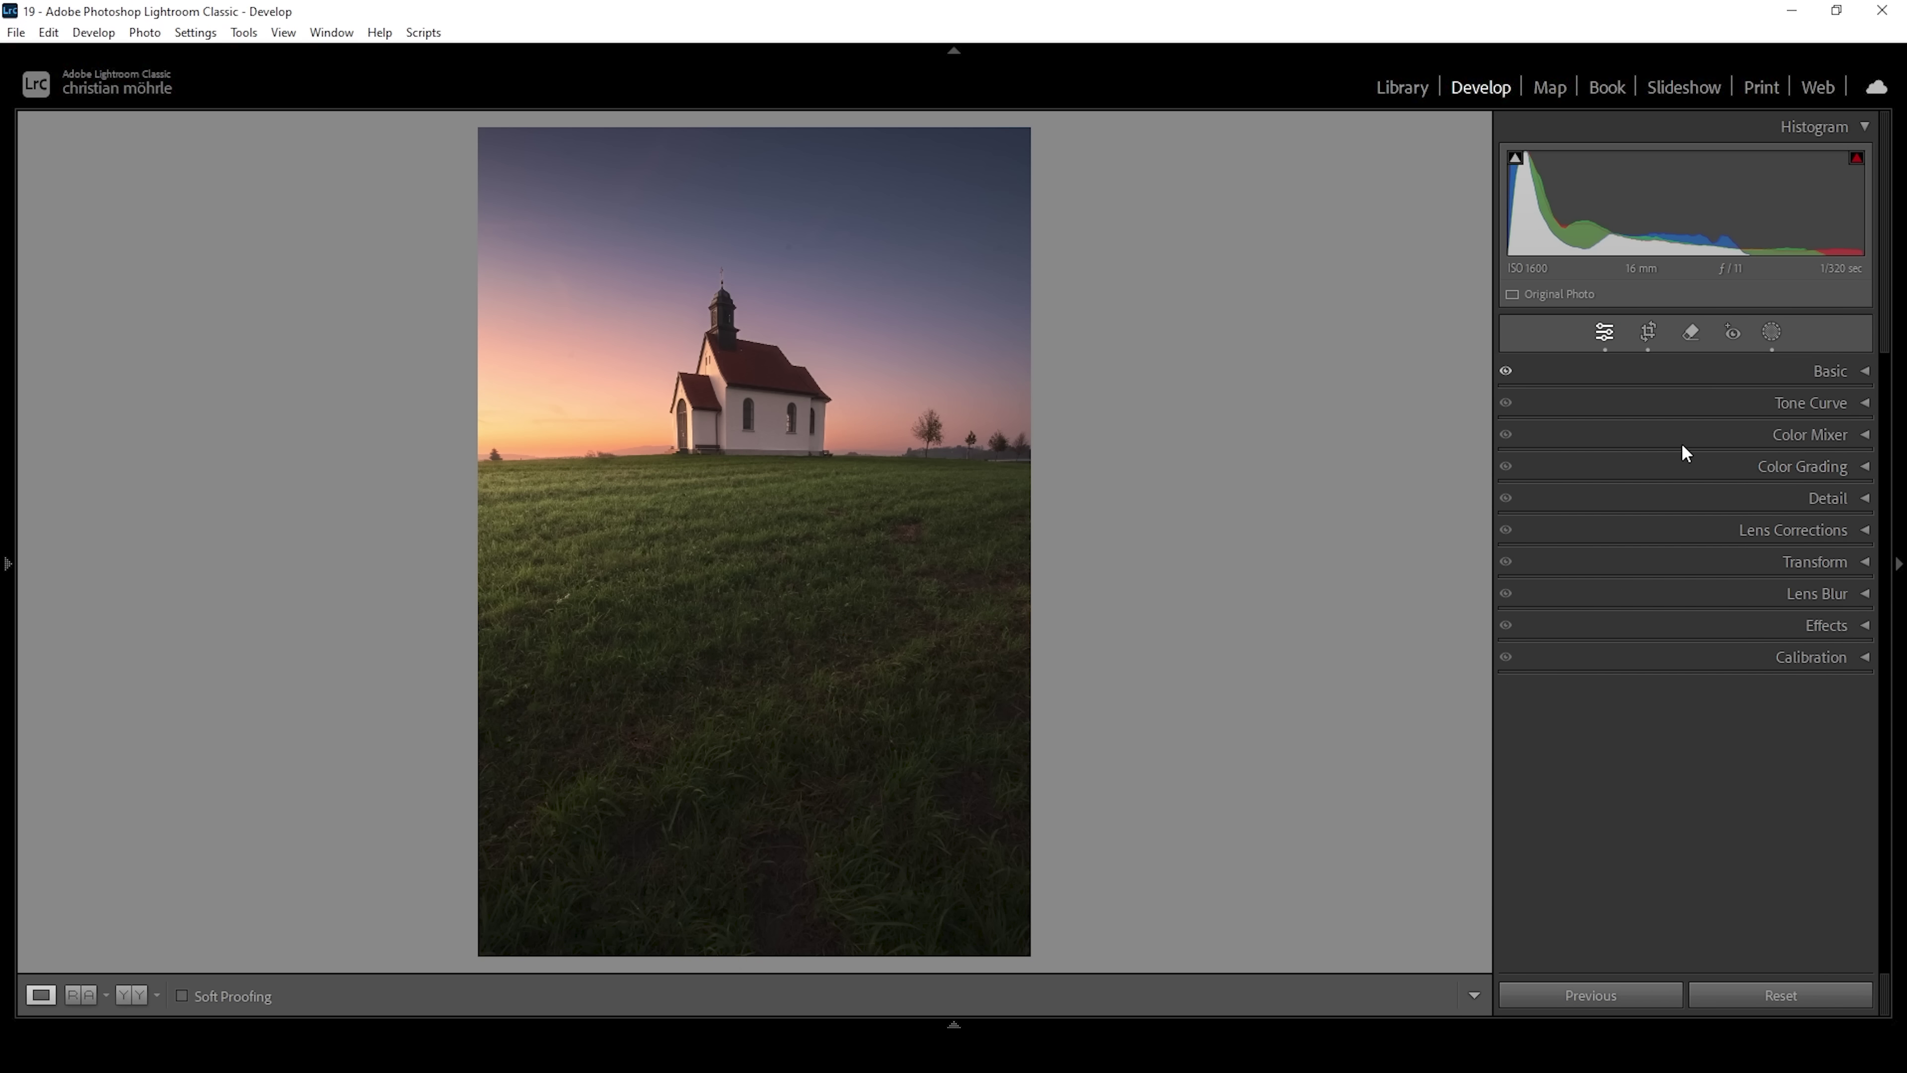
pyautogui.click(1710, 435)
pyautogui.click(1598, 531)
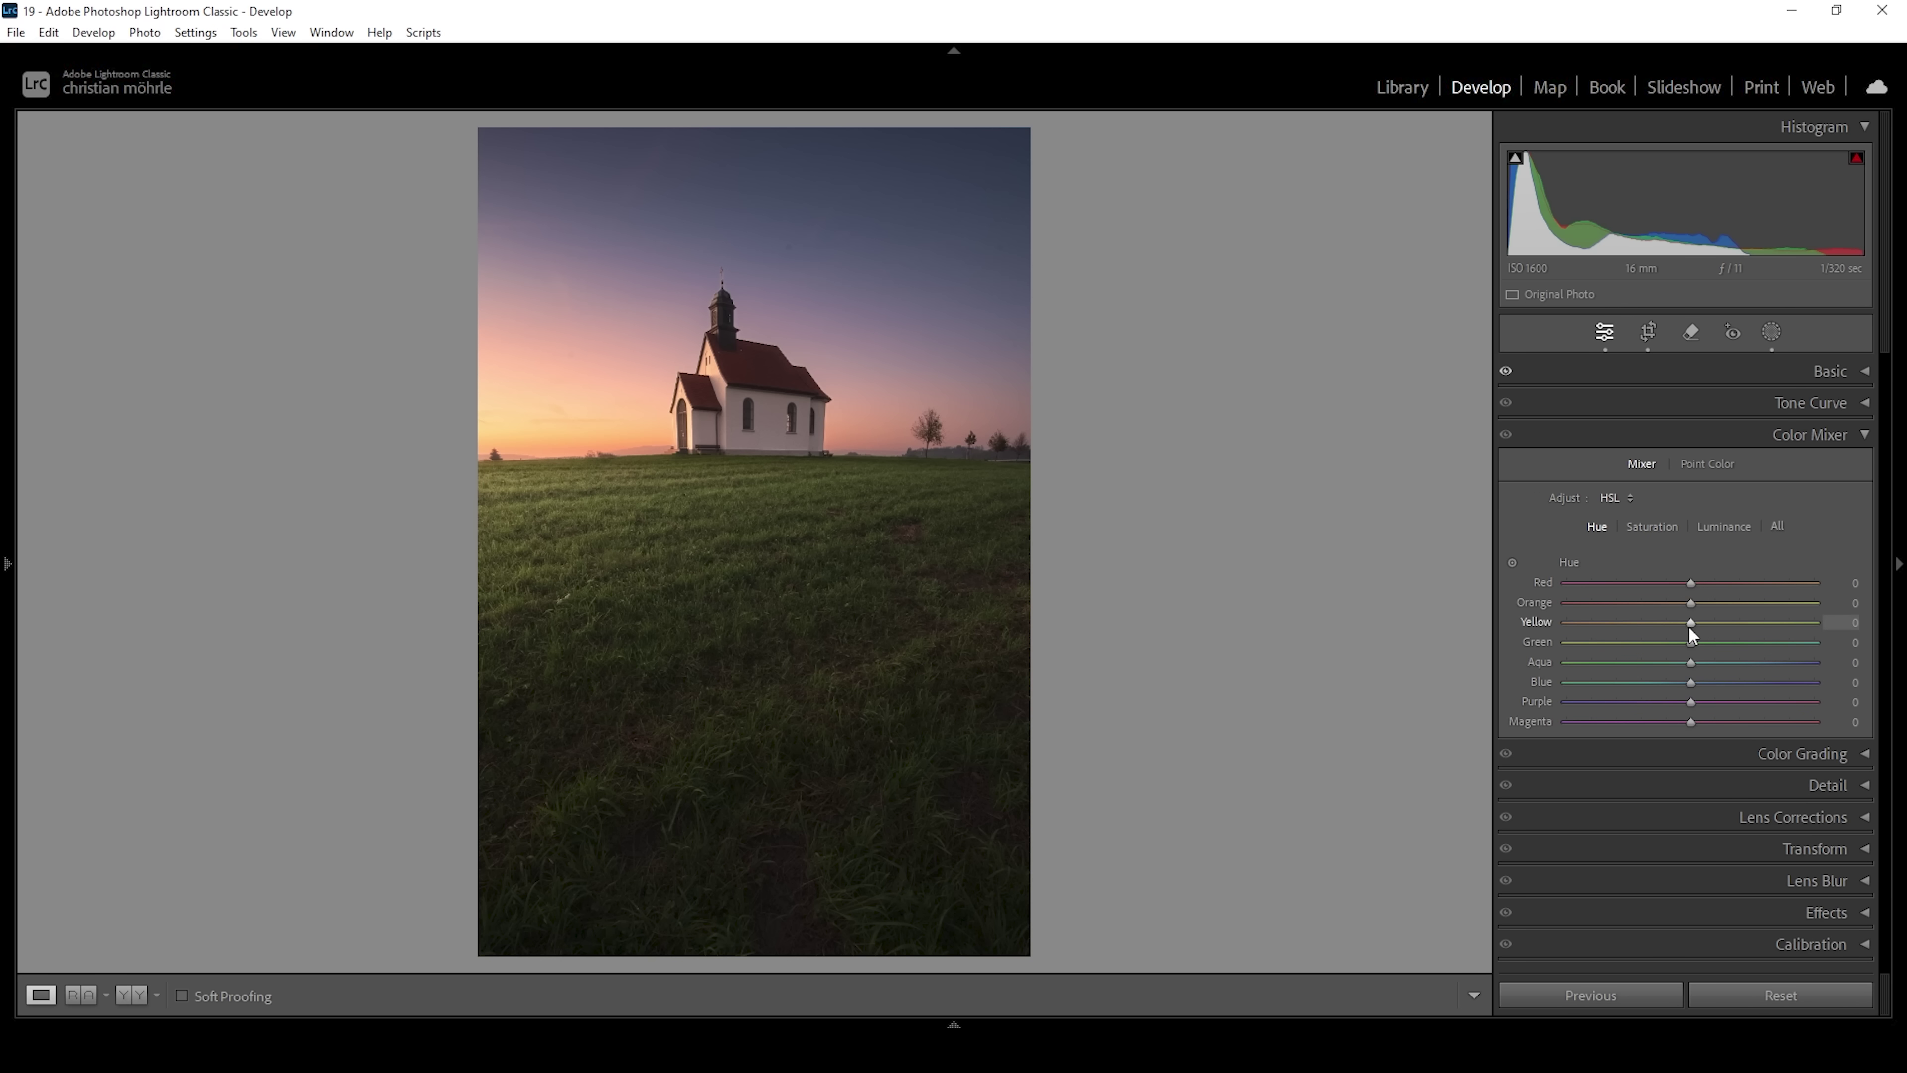
pyautogui.moveTo(1690, 623); pyautogui.dragTo(1668, 624)
pyautogui.moveTo(1694, 603); pyautogui.dragTo(1714, 603)
pyautogui.moveTo(1687, 684); pyautogui.dragTo(1673, 697)
# Step: Set the Color Mixer saturation of Orange to +12, Yellow to +7 and Green to -12, and slightly lower Blue
pyautogui.click(1653, 526)
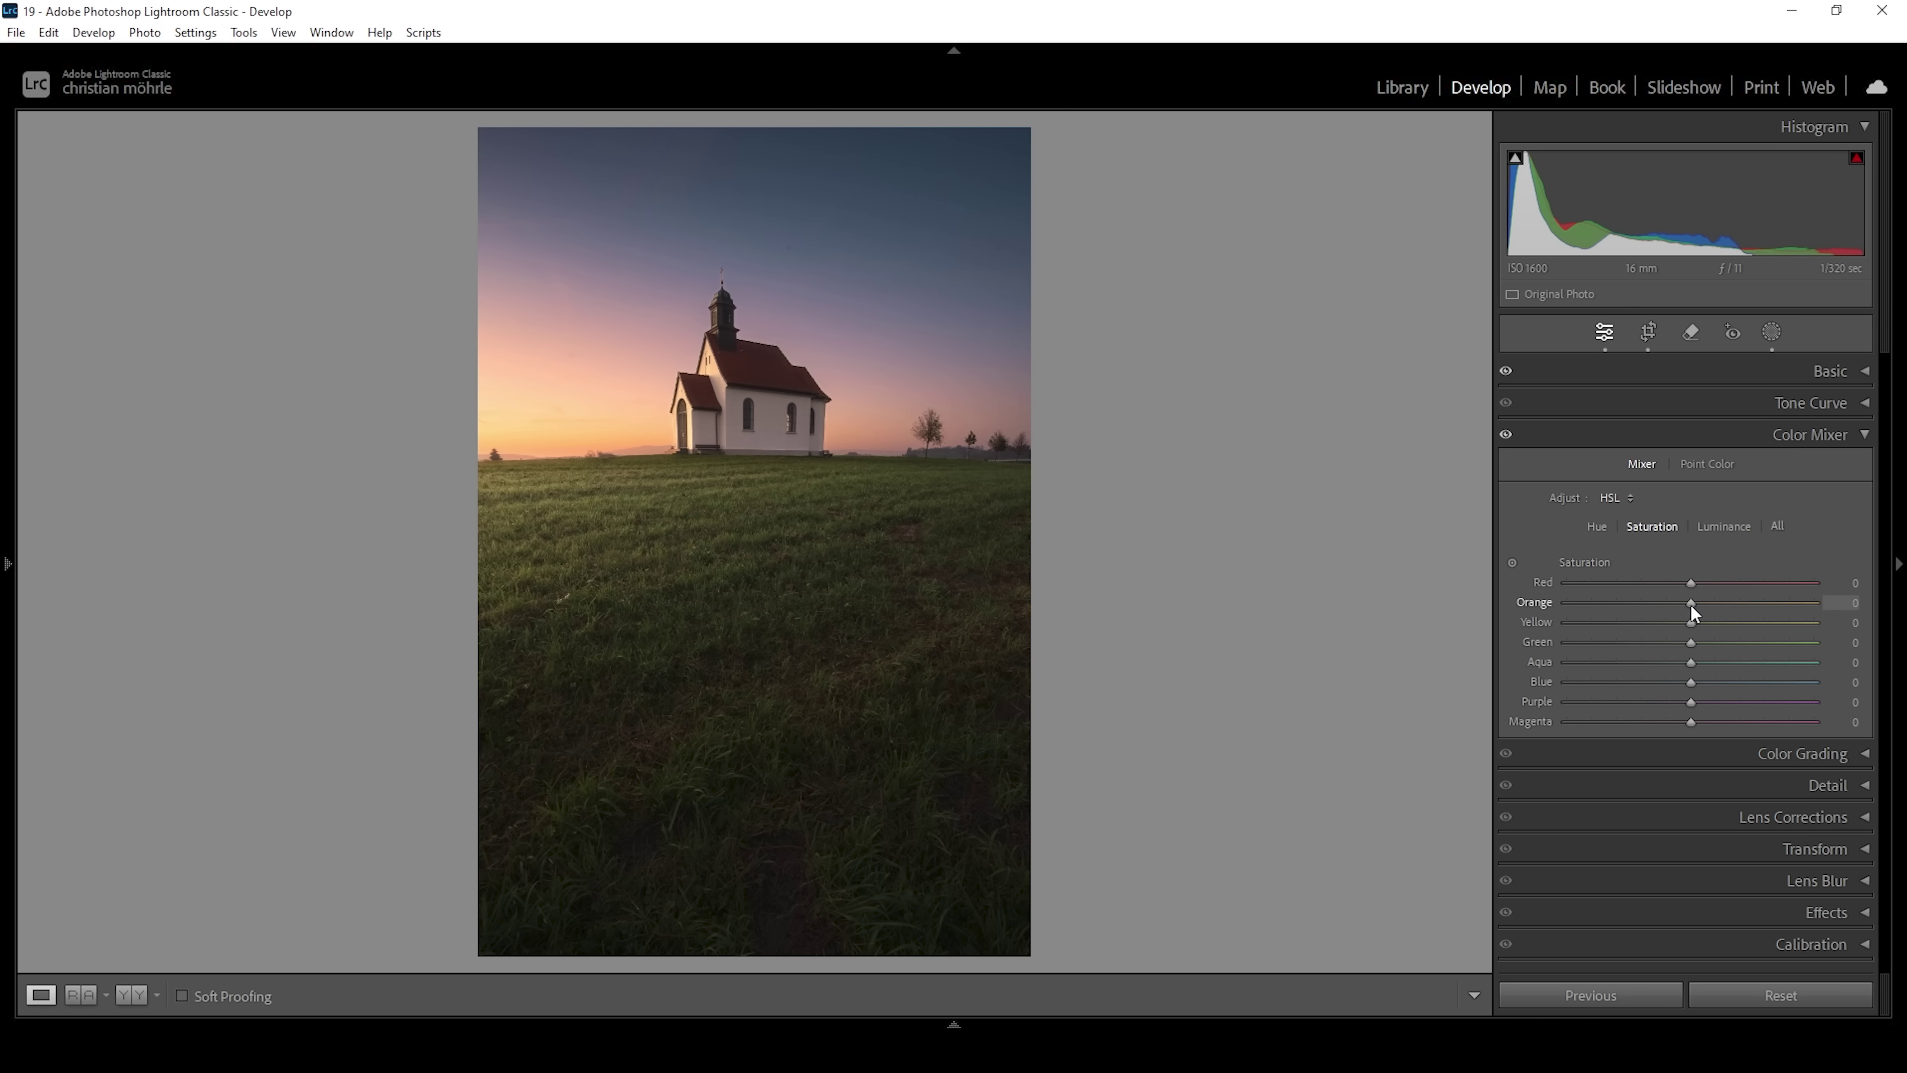
pyautogui.moveTo(1697, 603); pyautogui.dragTo(1702, 627)
pyautogui.moveTo(1692, 644); pyautogui.dragTo(1665, 643)
pyautogui.moveTo(1666, 640); pyautogui.dragTo(1677, 643)
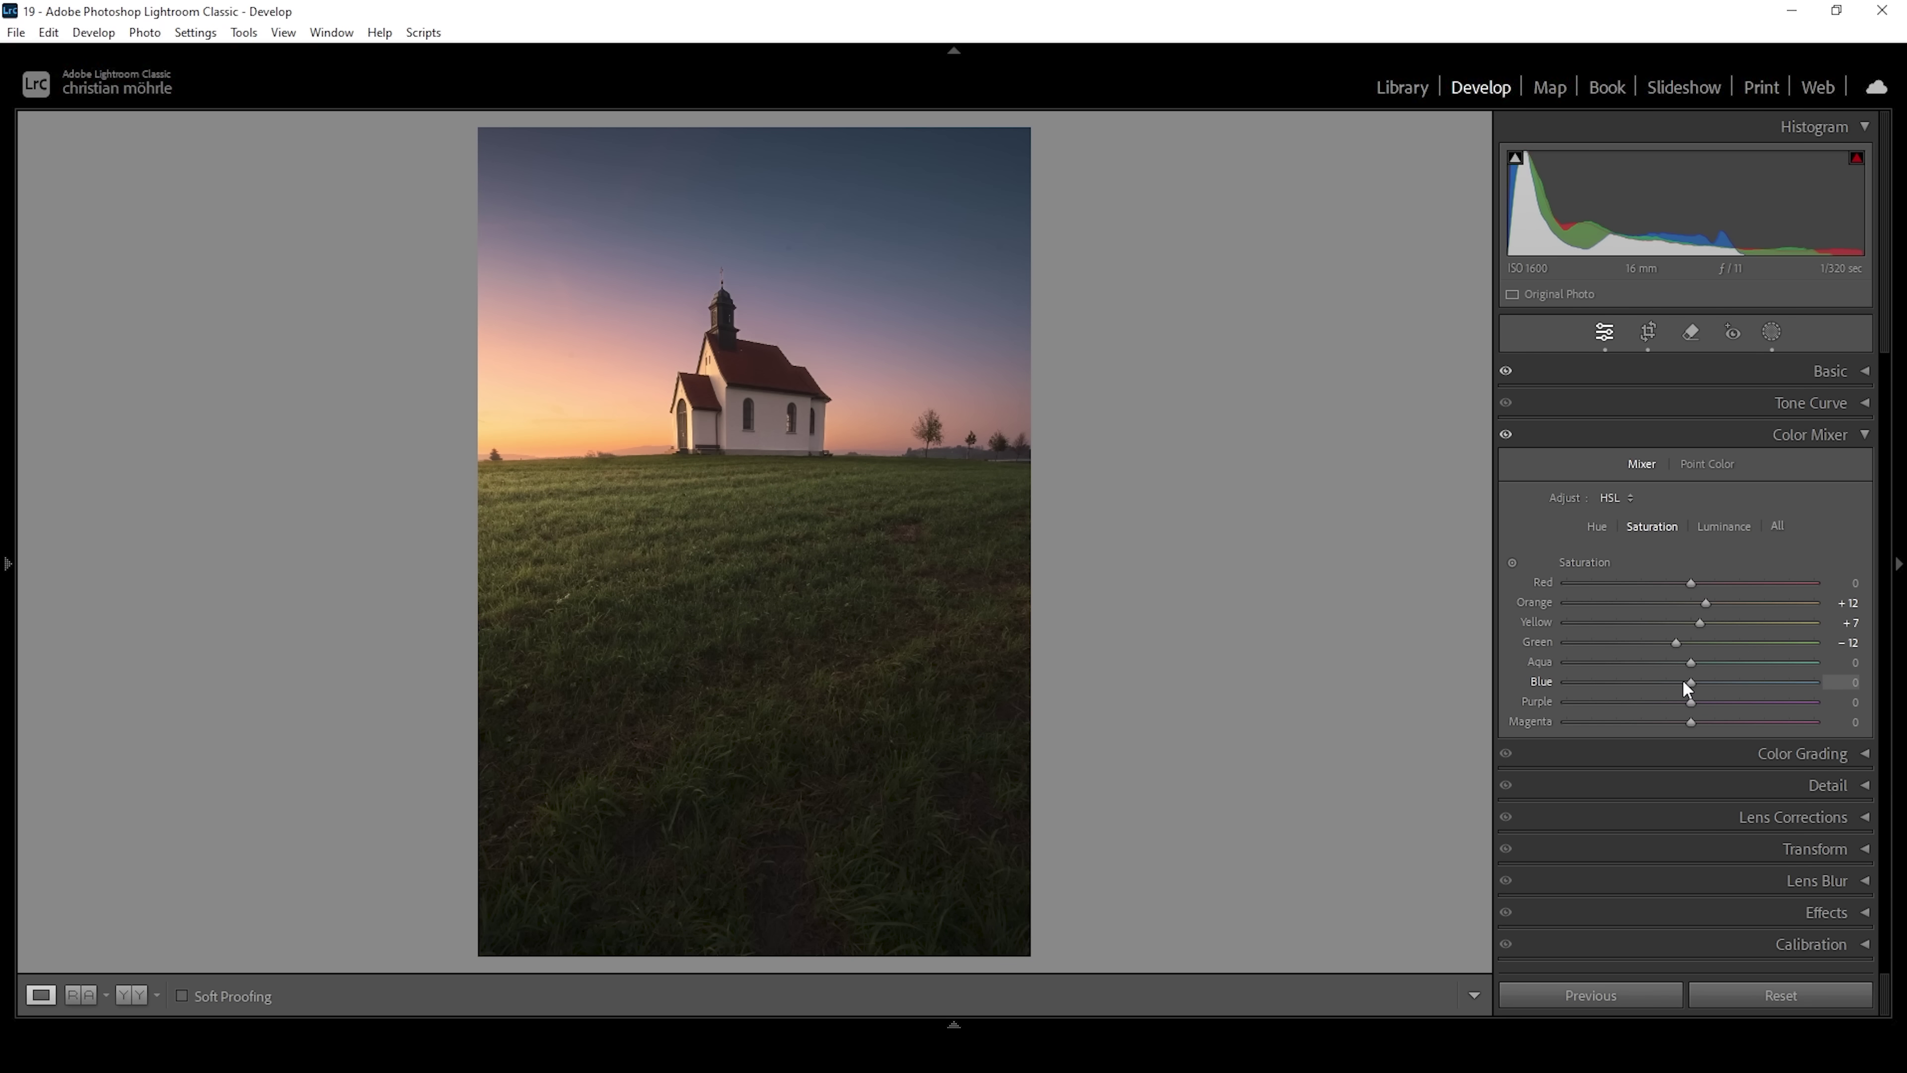
pyautogui.moveTo(1677, 681); pyautogui.dragTo(1680, 683)
# Step: Set the Color Mixer luminance of Green to +62 and Yellow to +14
pyautogui.click(1719, 528)
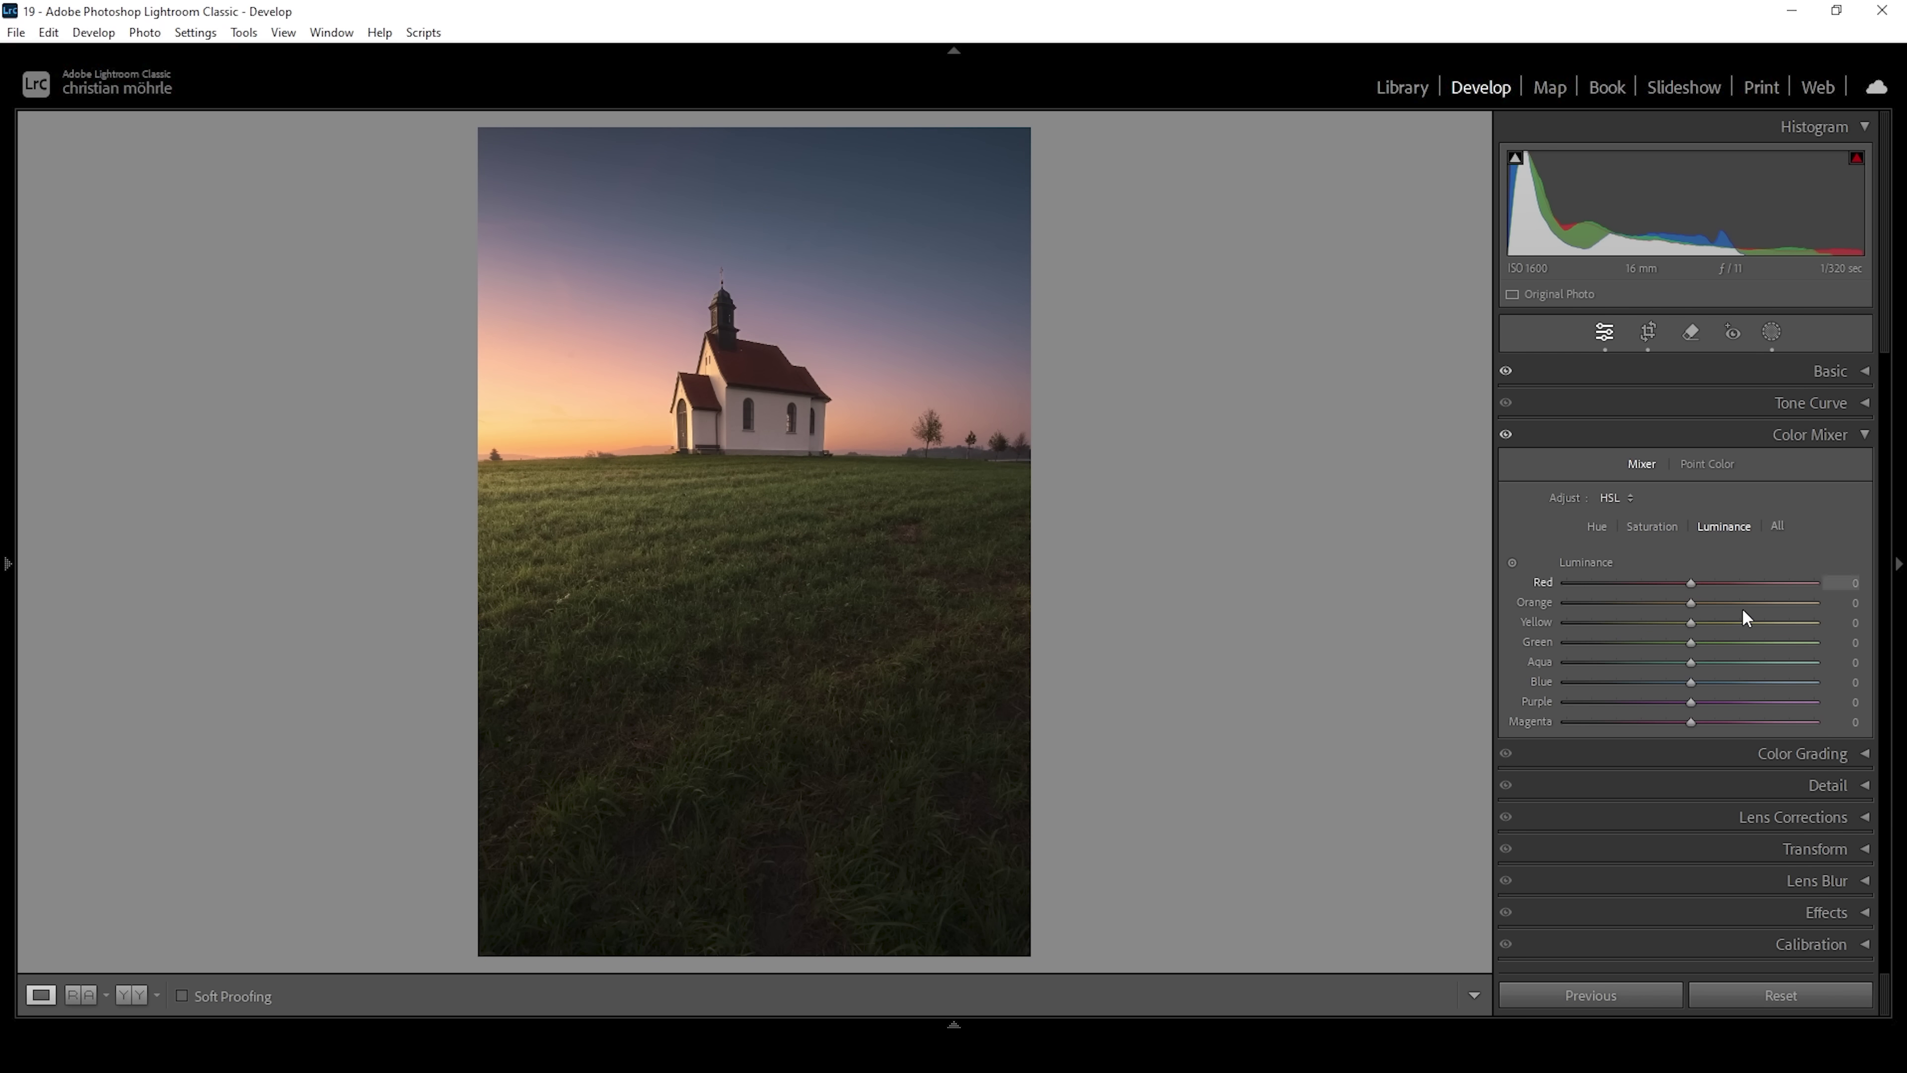
pyautogui.moveTo(1690, 641); pyautogui.dragTo(1900, 641)
pyautogui.moveTo(1899, 640); pyautogui.dragTo(1698, 623)
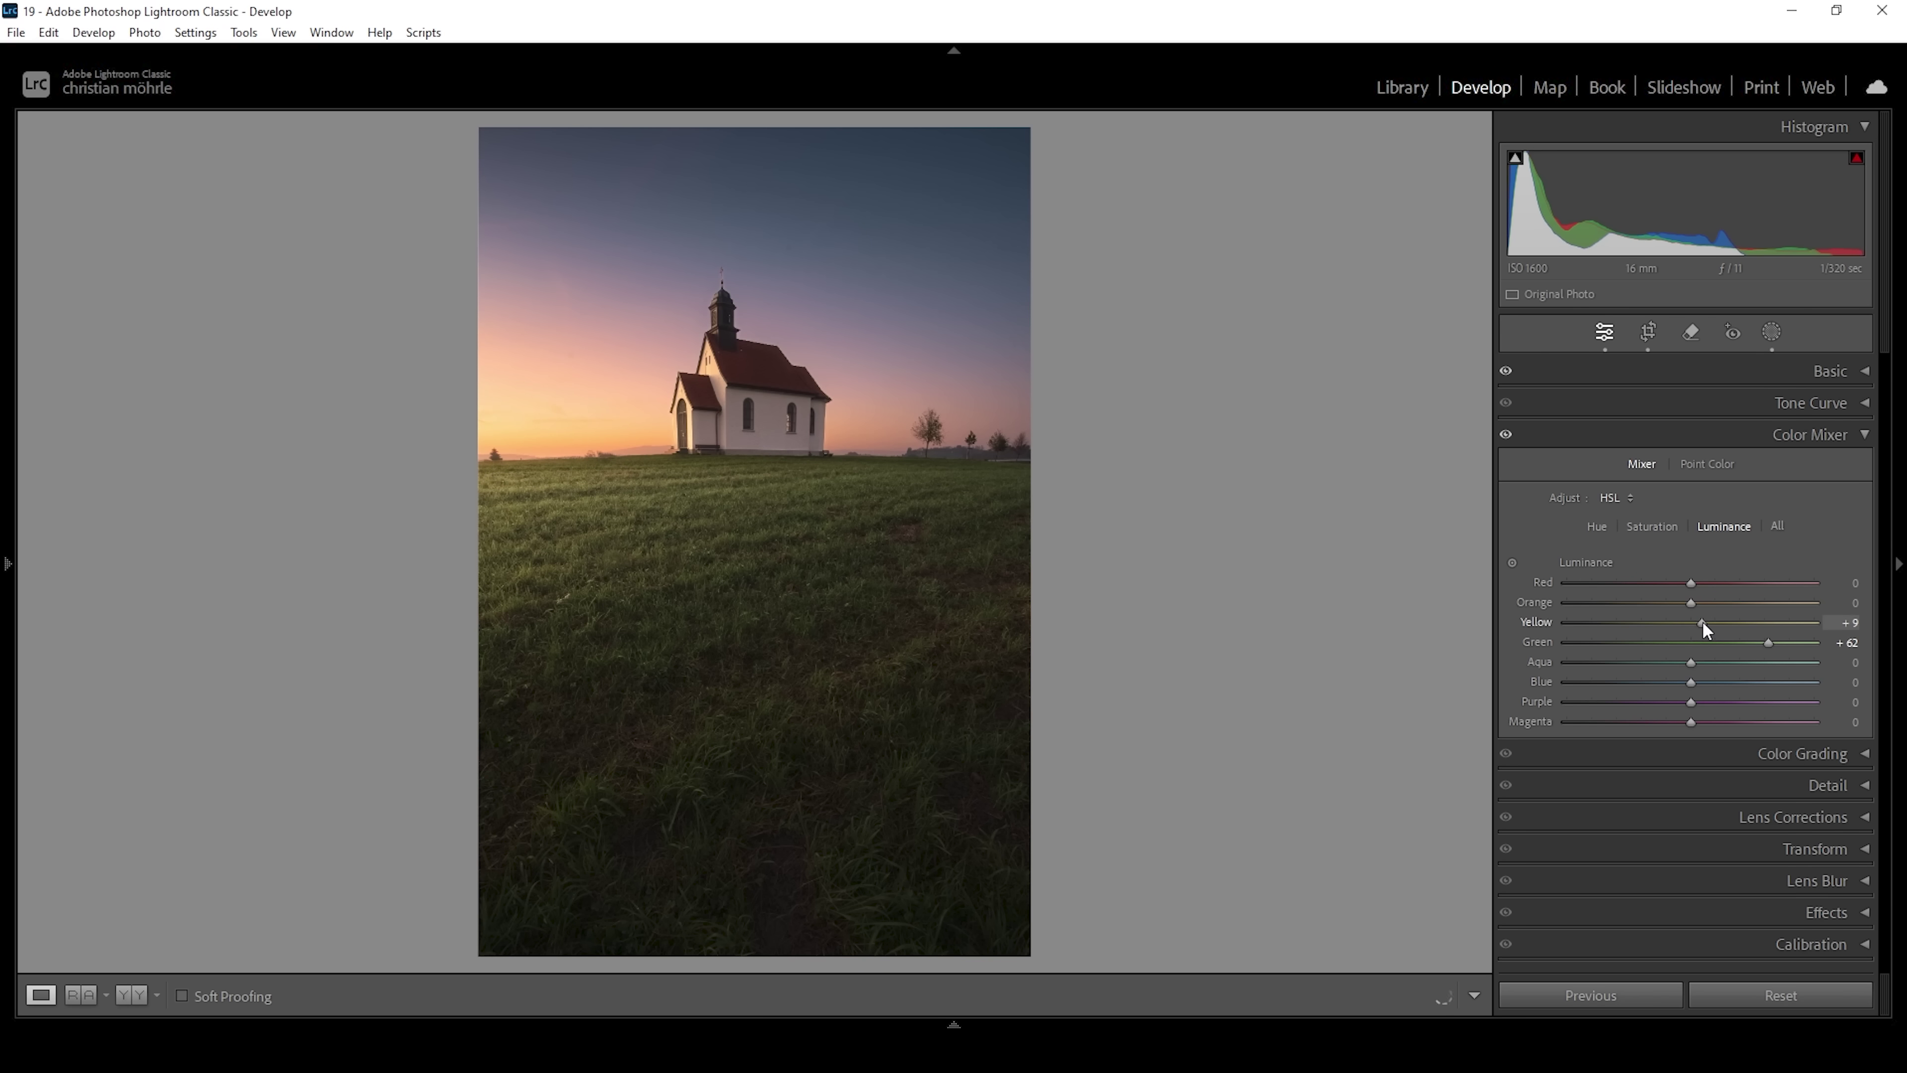
pyautogui.moveTo(1703, 623); pyautogui.dragTo(1708, 623)
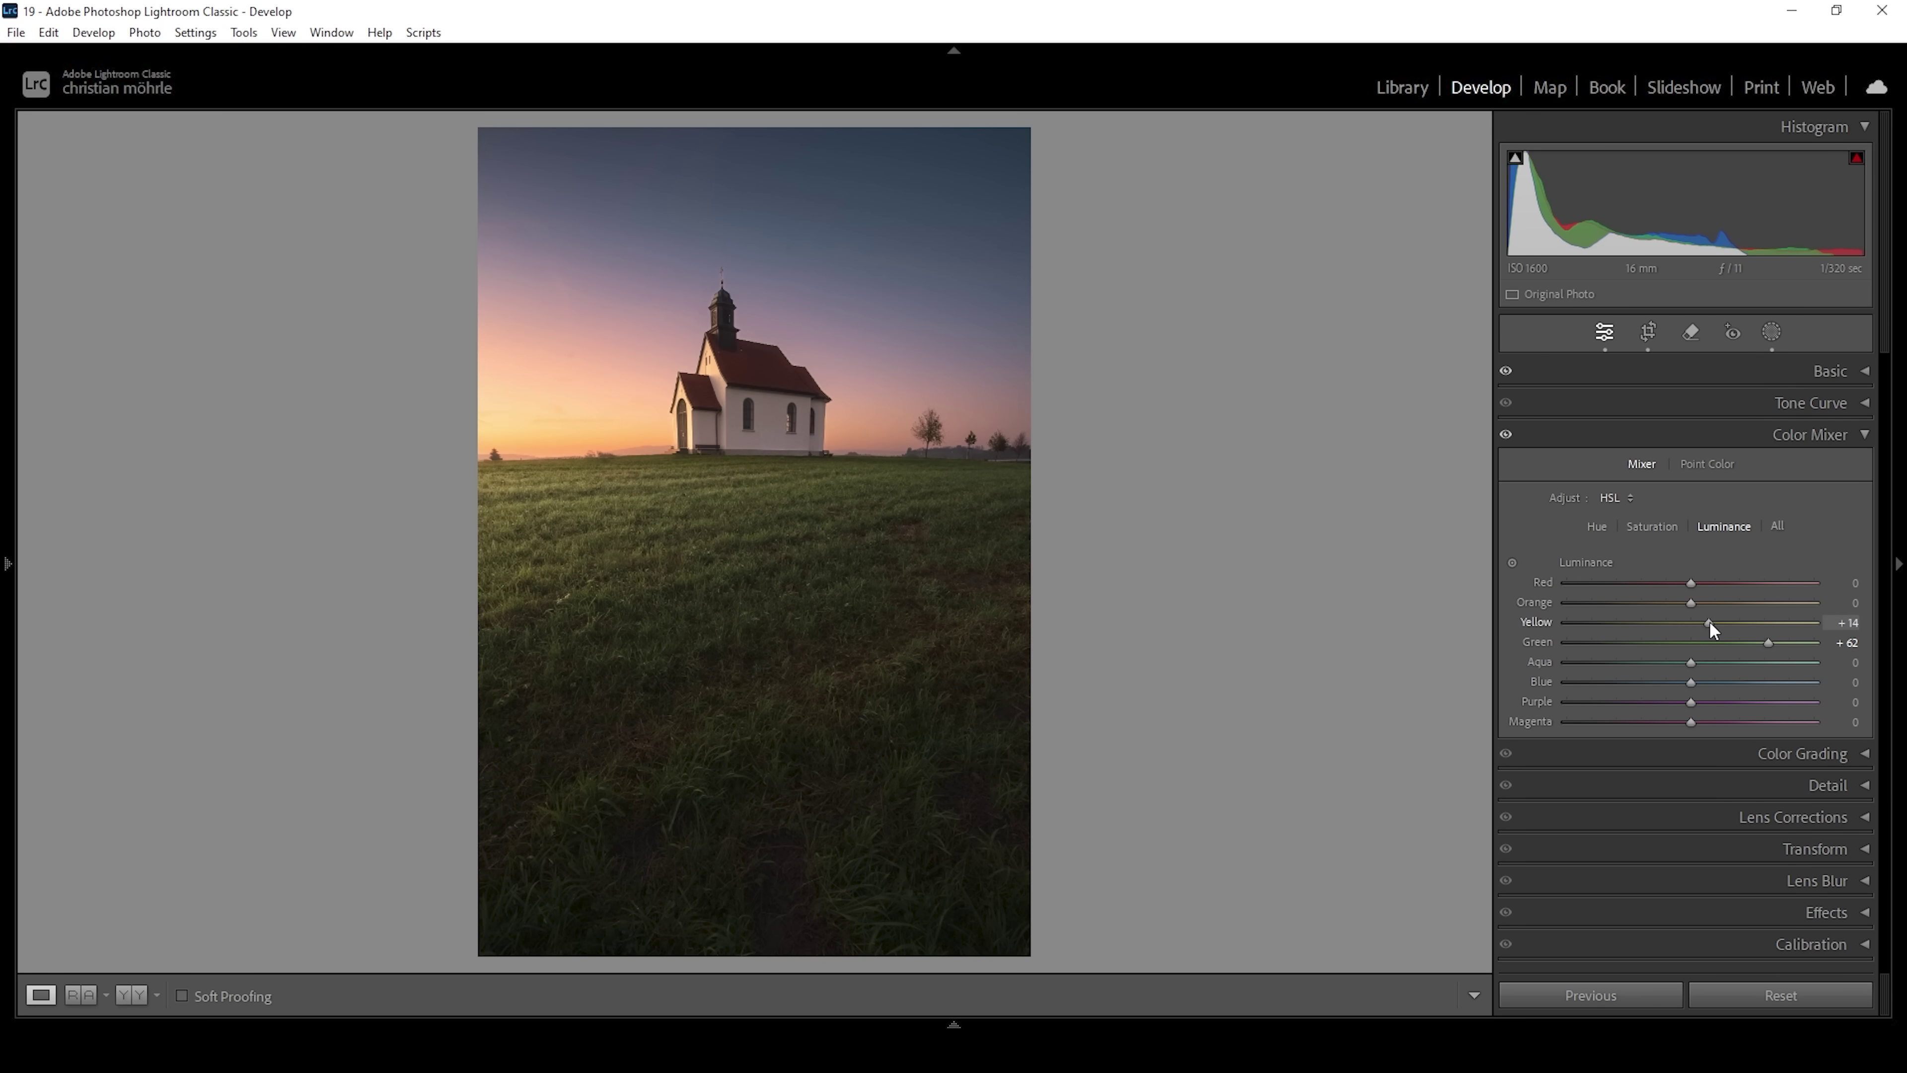
pyautogui.keyDown('ctrl'); pyautogui.click(1828, 394); pyautogui.keyUp('ctrl')
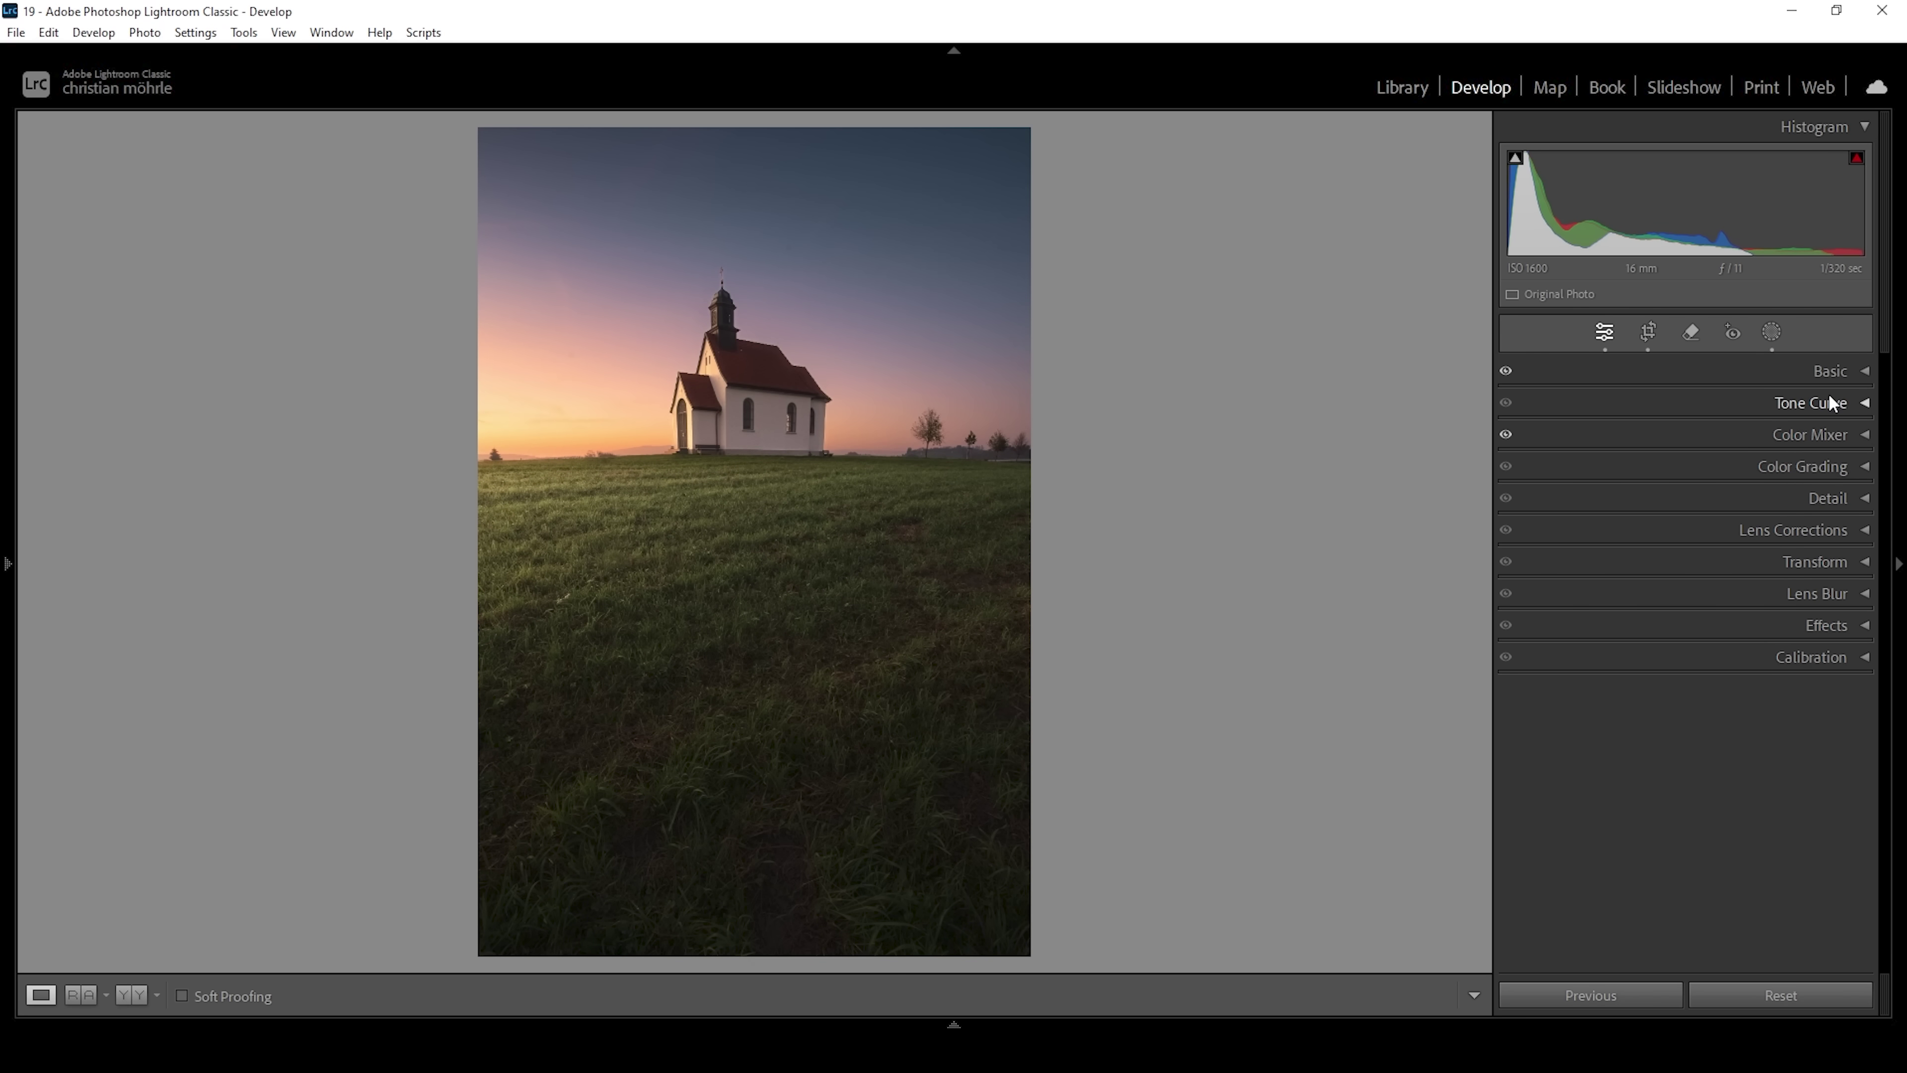
# Step: Color-grade the highlights with Hue 44 and Saturation 75, and give the midtones a warm tint
pyautogui.click(1787, 461)
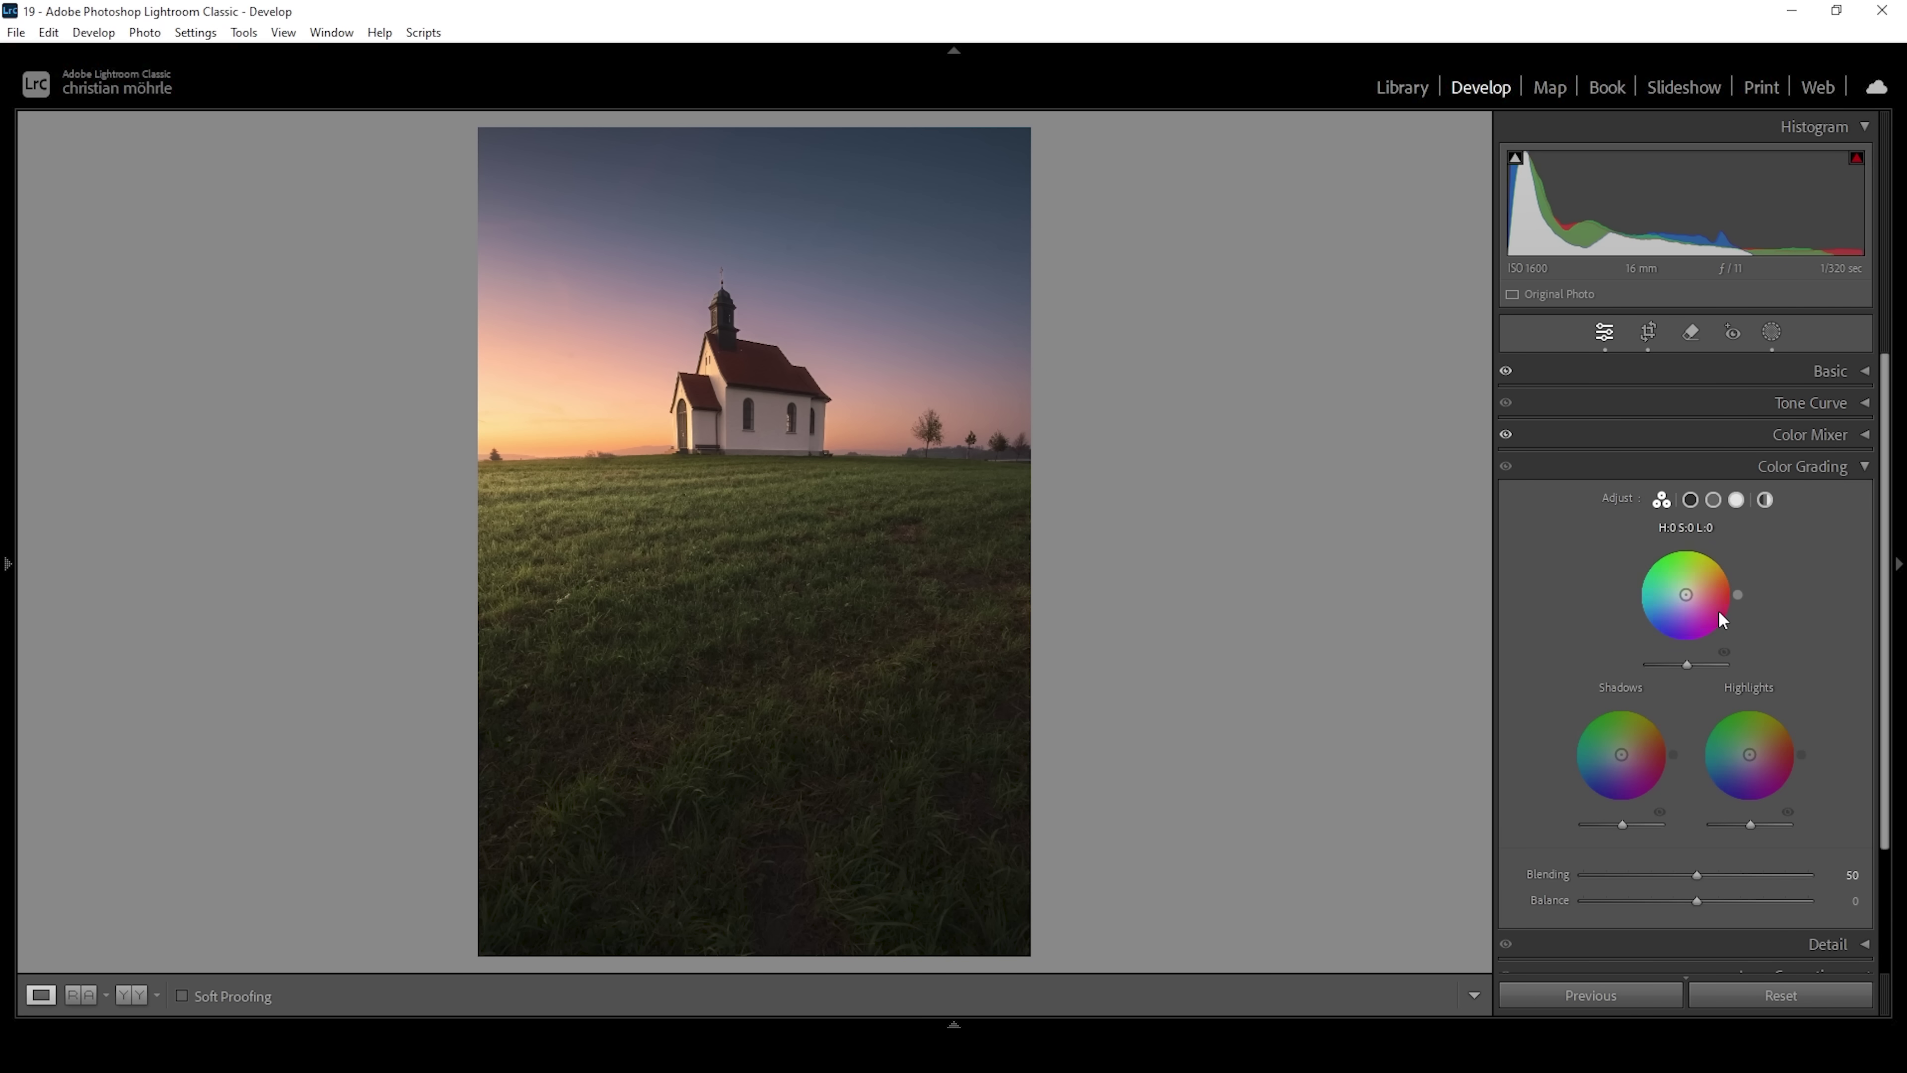
pyautogui.click(1738, 500)
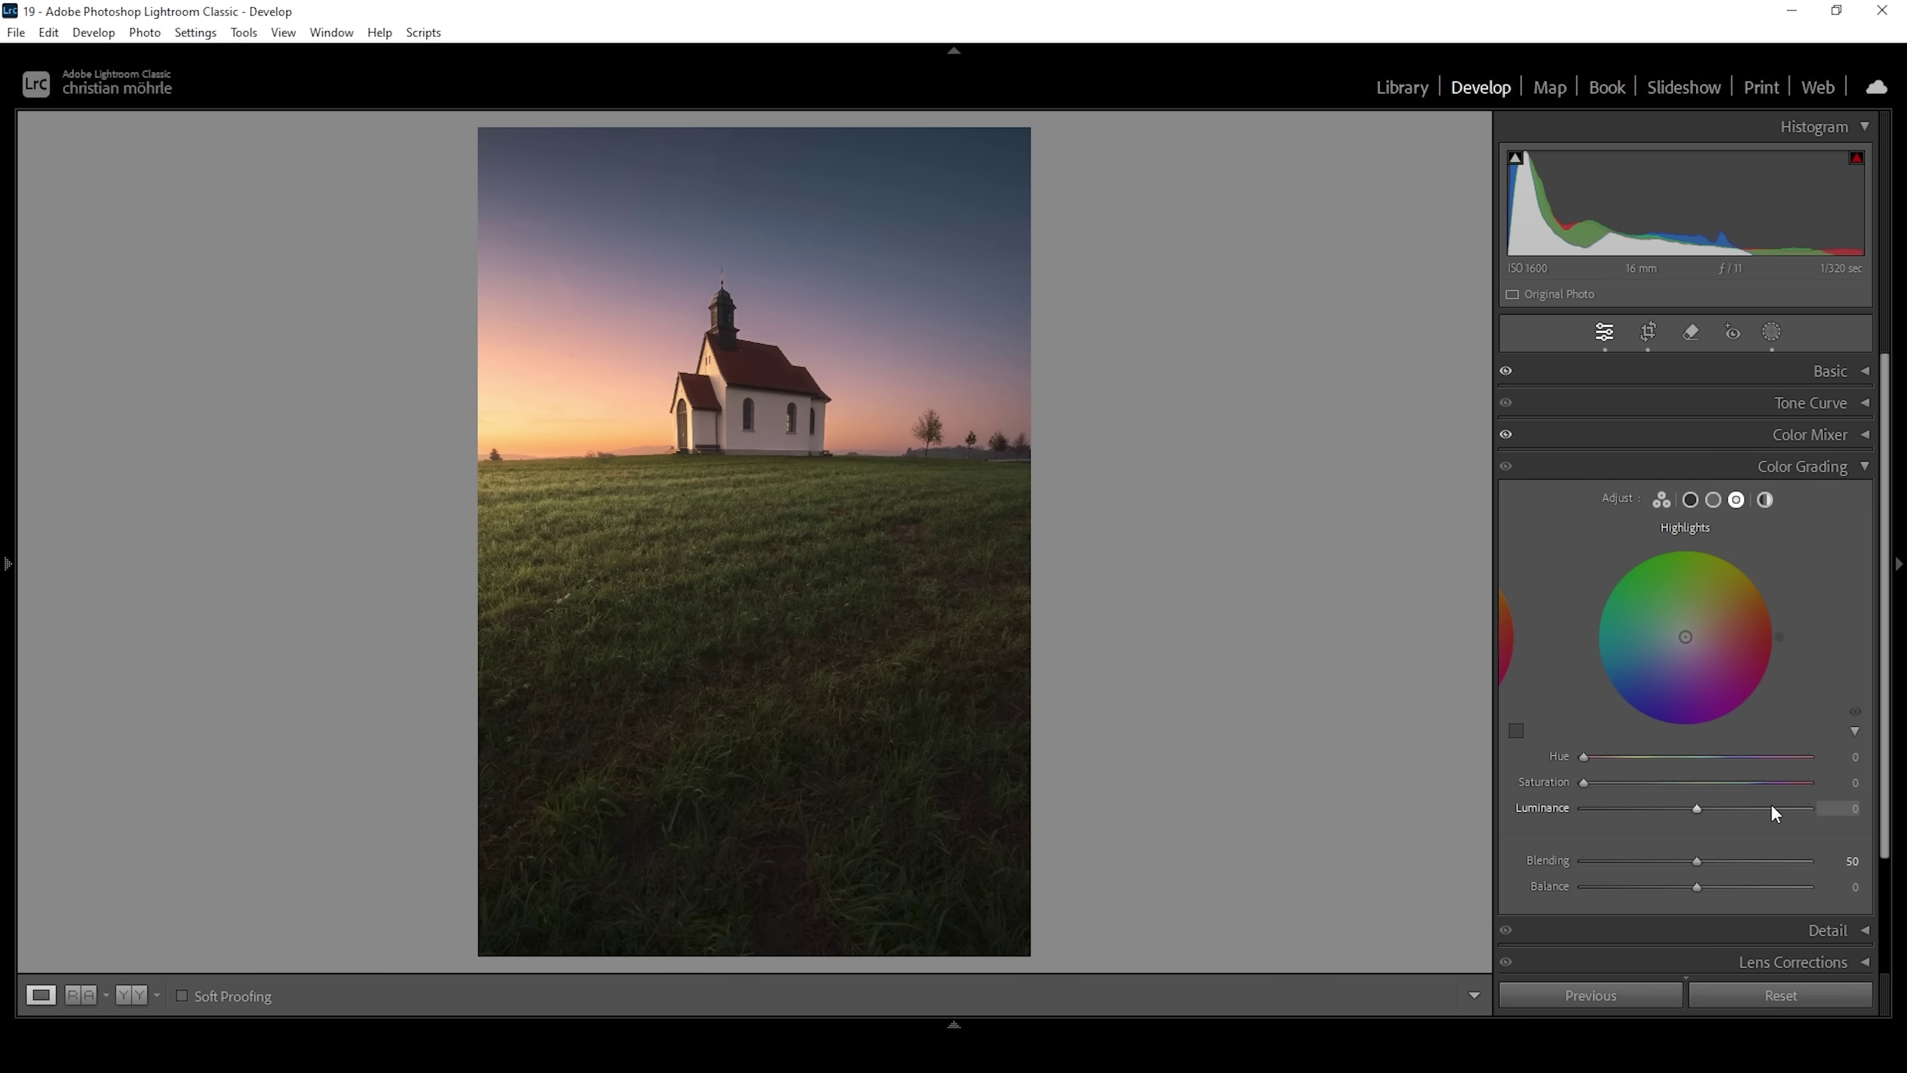
pyautogui.moveTo(1584, 756); pyautogui.dragTo(1755, 784)
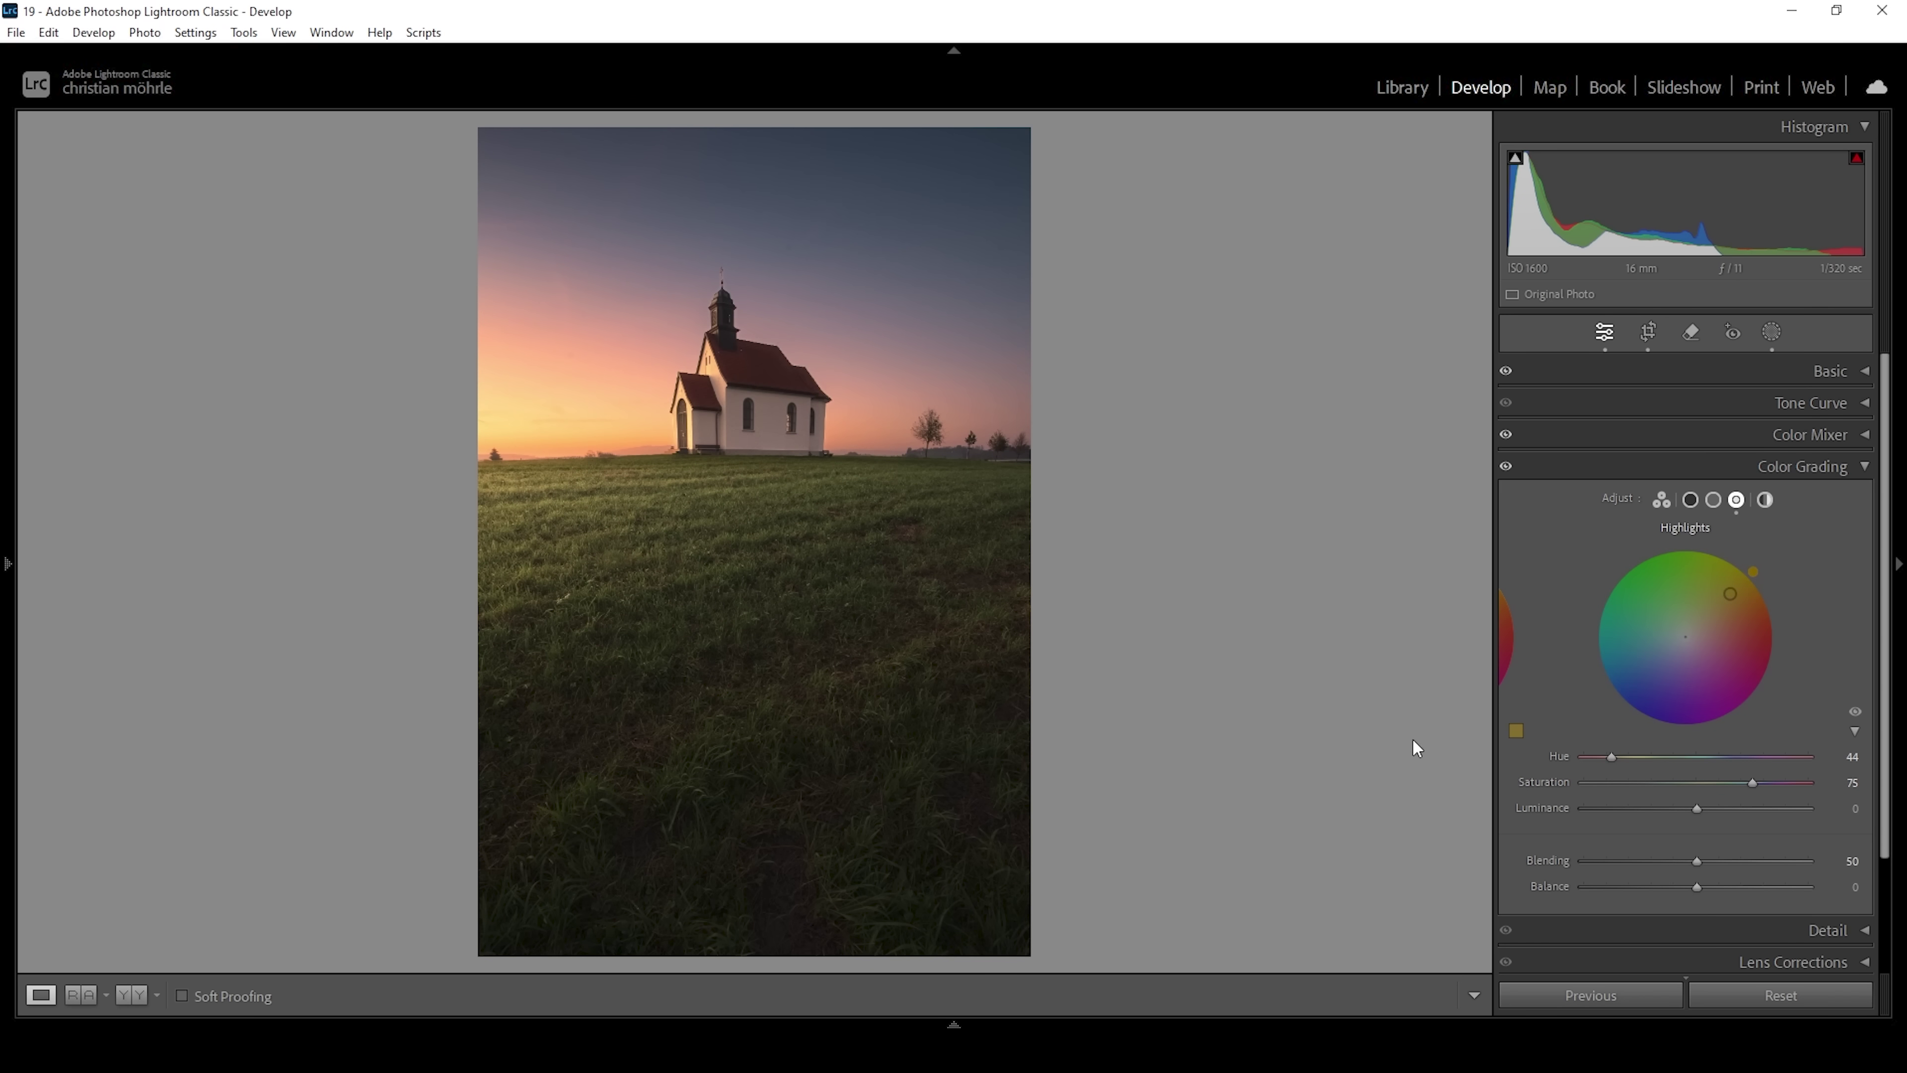
pyautogui.click(1715, 501)
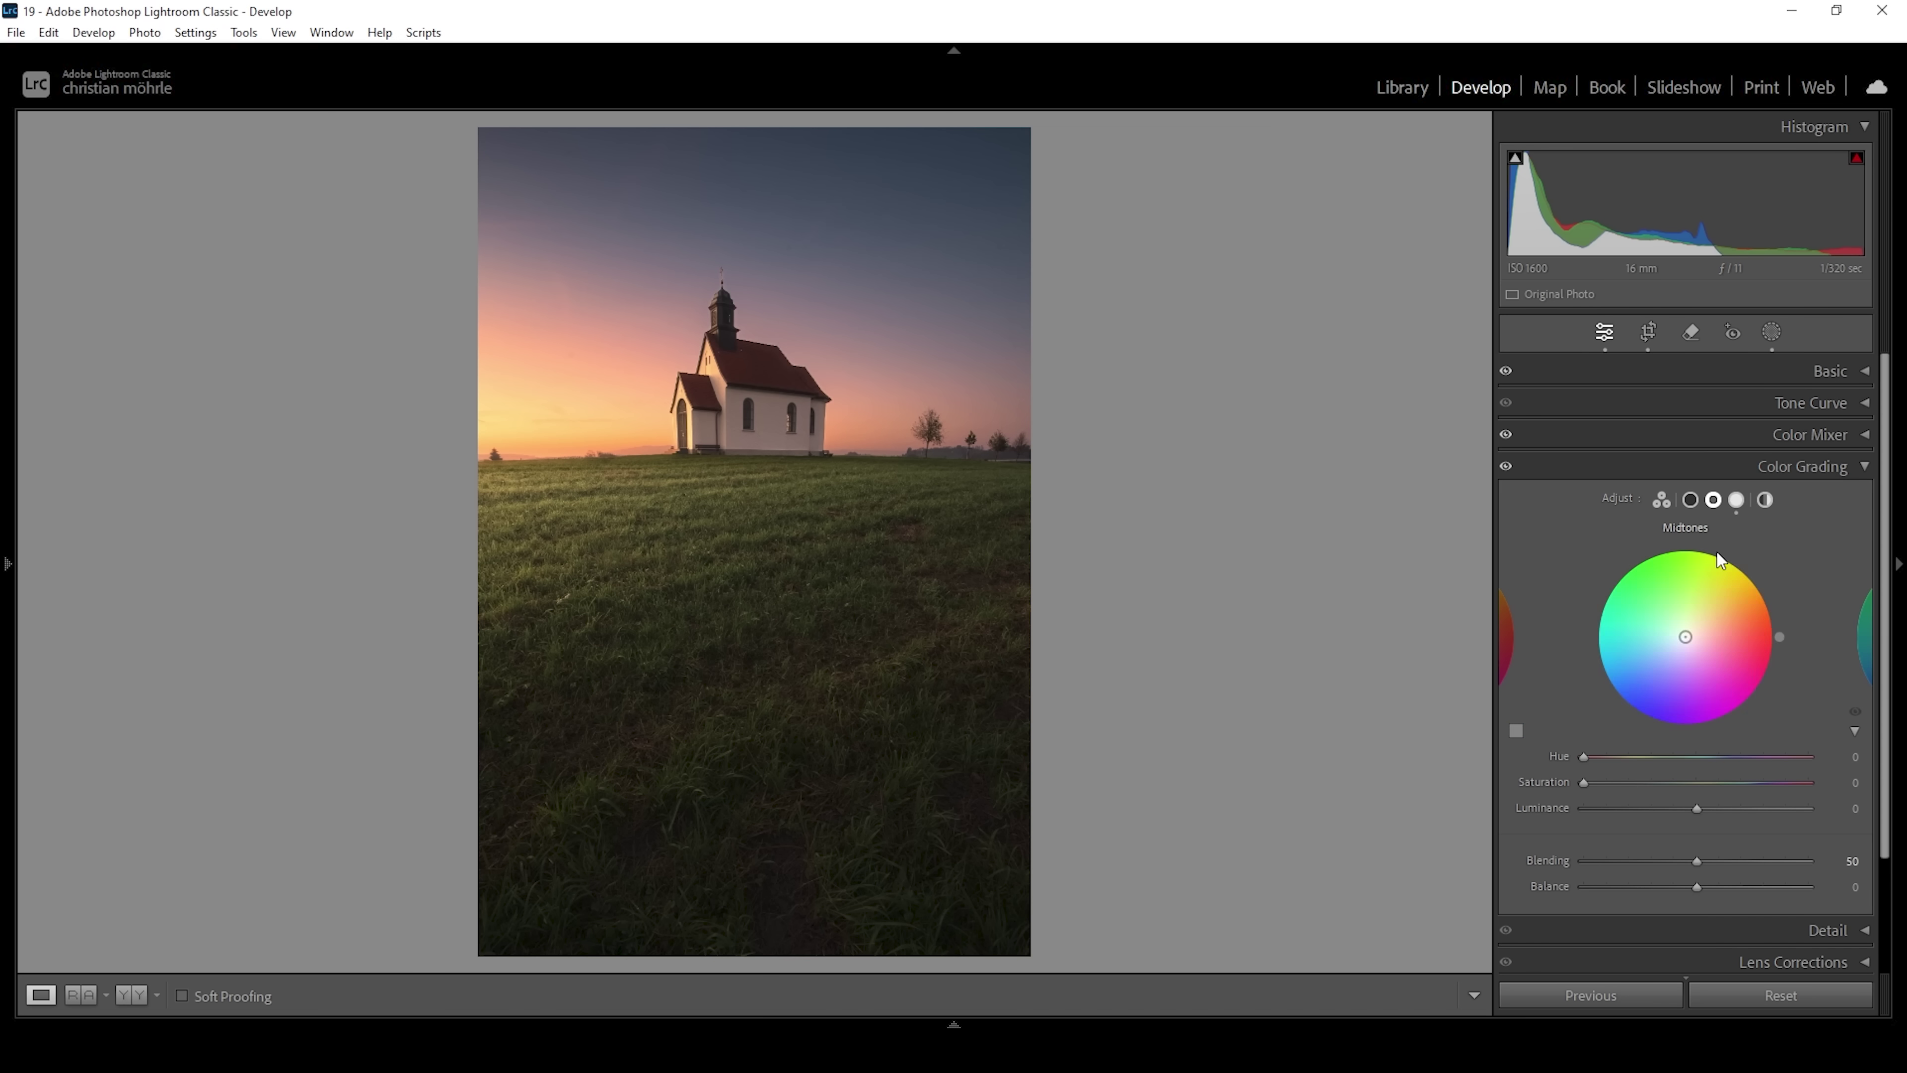
pyautogui.moveTo(1584, 756)
pyautogui.mouseDown()
pyautogui.moveTo(1604, 756)
pyautogui.moveTo(1592, 781)
pyautogui.moveTo(1636, 770)
pyautogui.mouseUp()
# Step: Color-grade the shadows with a subtle blue tint of Hue 222 and Saturation 5
pyautogui.click(1692, 502)
pyautogui.moveTo(1586, 757); pyautogui.dragTo(1722, 761)
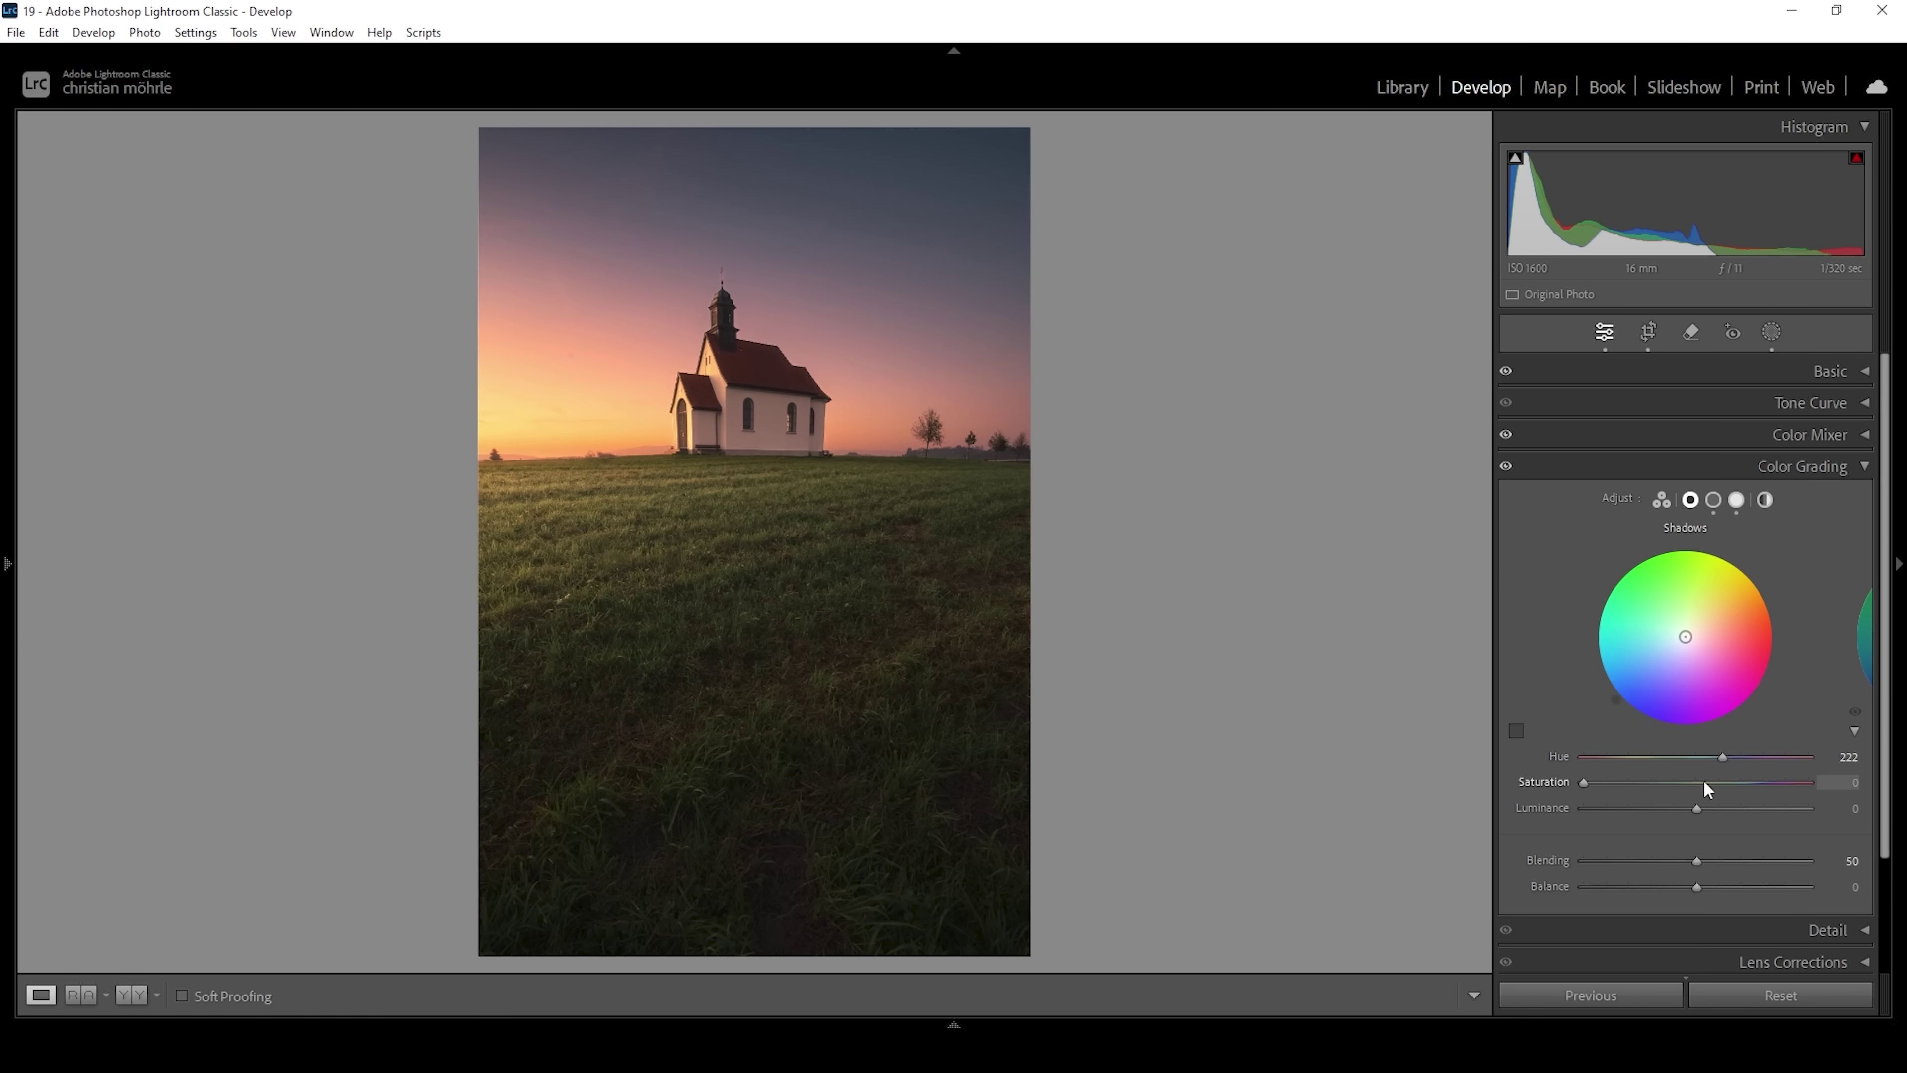
pyautogui.click(1594, 784)
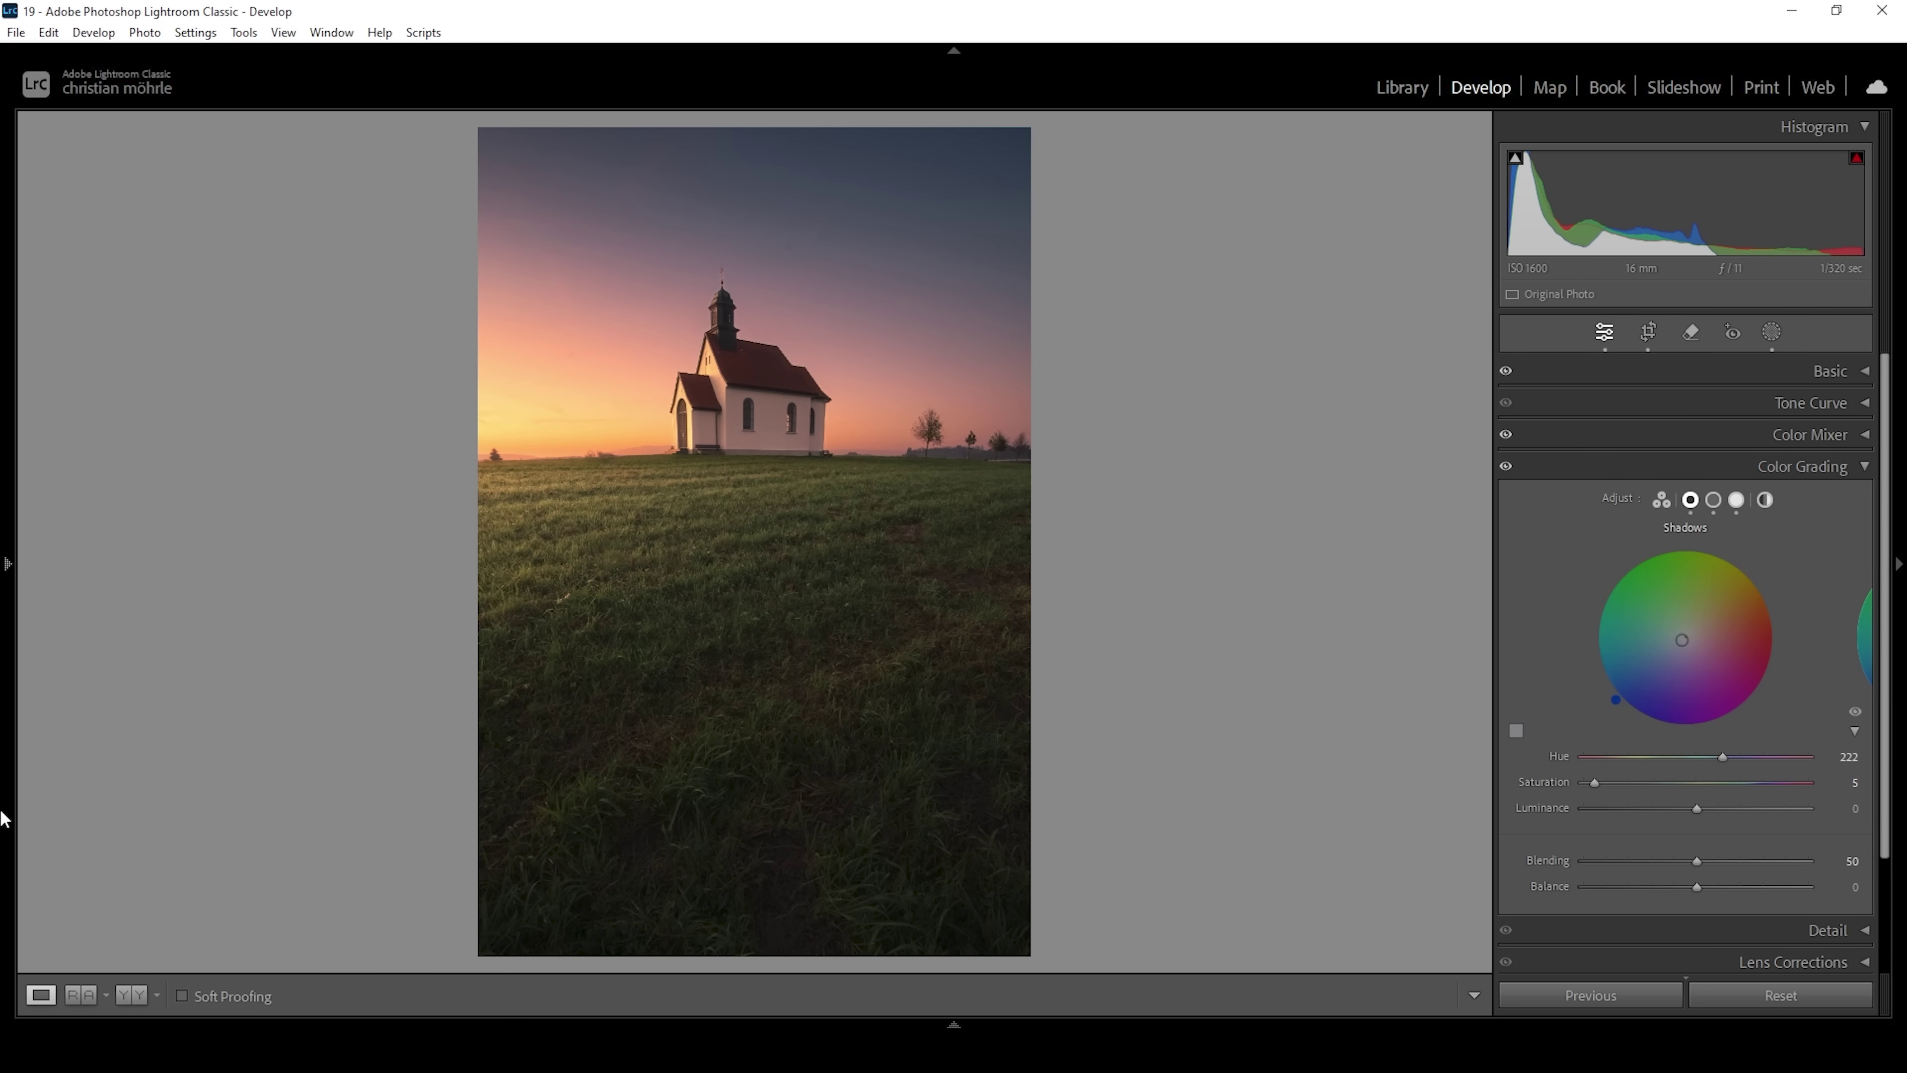
pyautogui.click(1800, 466)
# Step: In Calibration, raise the Blue Primary Saturation, fine-tune the Green Primary and shift the Red Primary Hue towards orange
pyautogui.click(1800, 651)
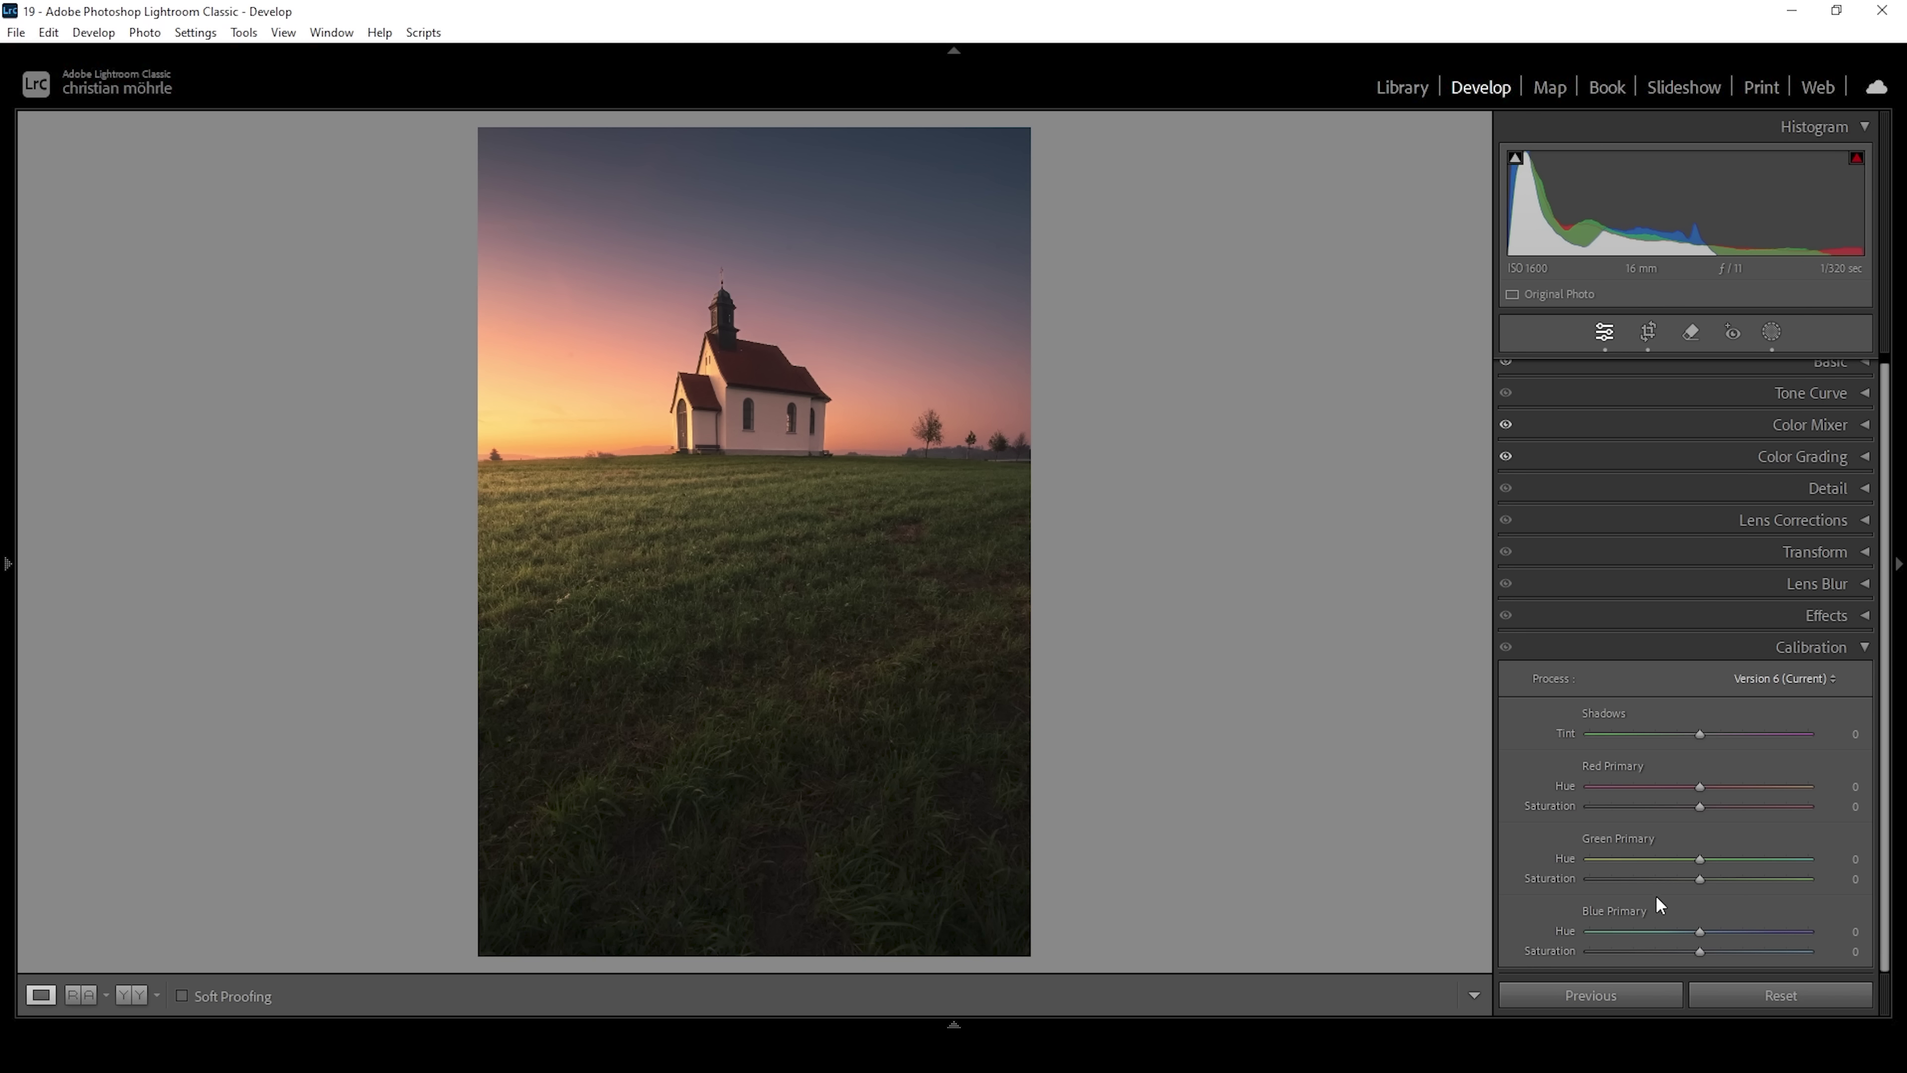
pyautogui.scroll(-2, 1700, 934)
pyautogui.moveTo(1700, 951); pyautogui.dragTo(1722, 949)
pyautogui.moveTo(1696, 877); pyautogui.dragTo(1695, 856)
pyautogui.moveTo(1699, 788); pyautogui.dragTo(1713, 810)
# Step: Sharpen the photo with Amount 67, Radius 0.5, Detail 100 and Masking 50
pyautogui.click(1807, 494)
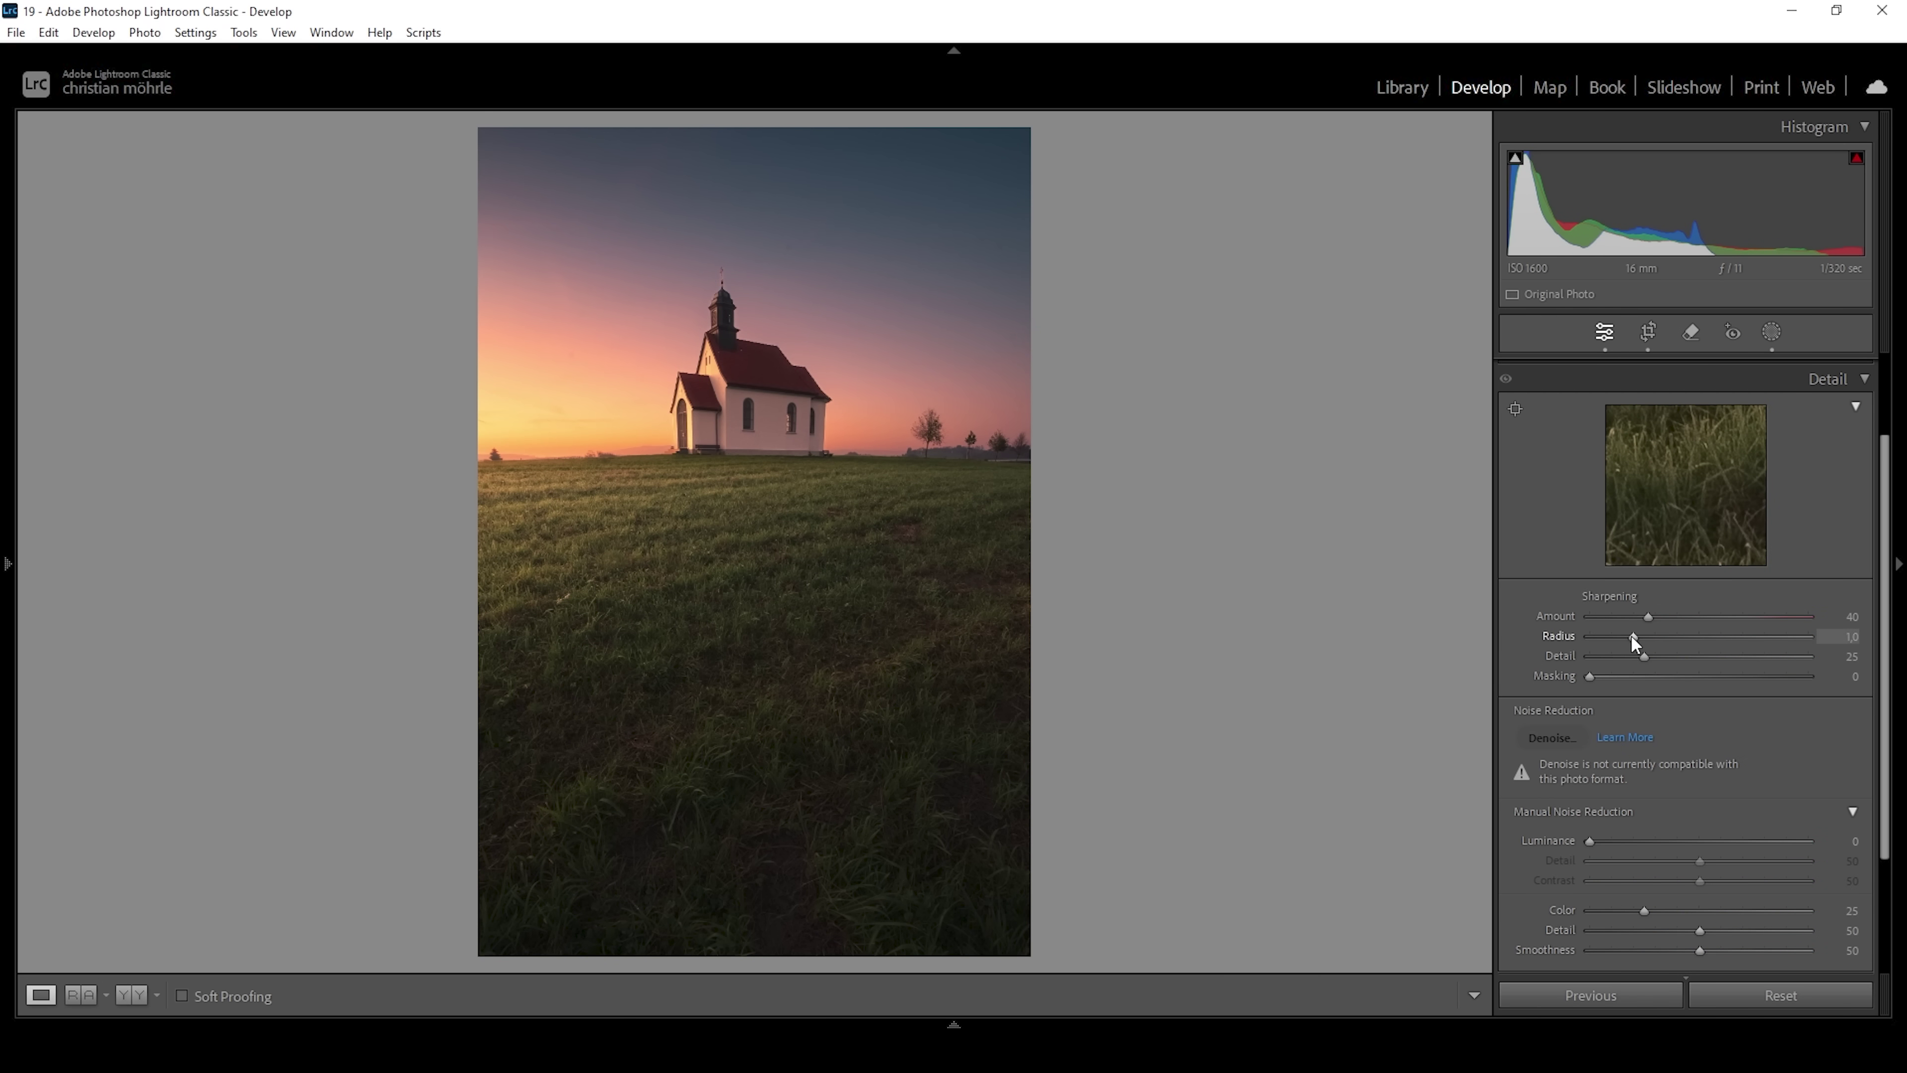
pyautogui.moveTo(1576, 635); pyautogui.dragTo(1444, 626)
pyautogui.moveTo(1588, 675); pyautogui.dragTo(1698, 680)
pyautogui.moveTo(1648, 613); pyautogui.dragTo(1684, 612)
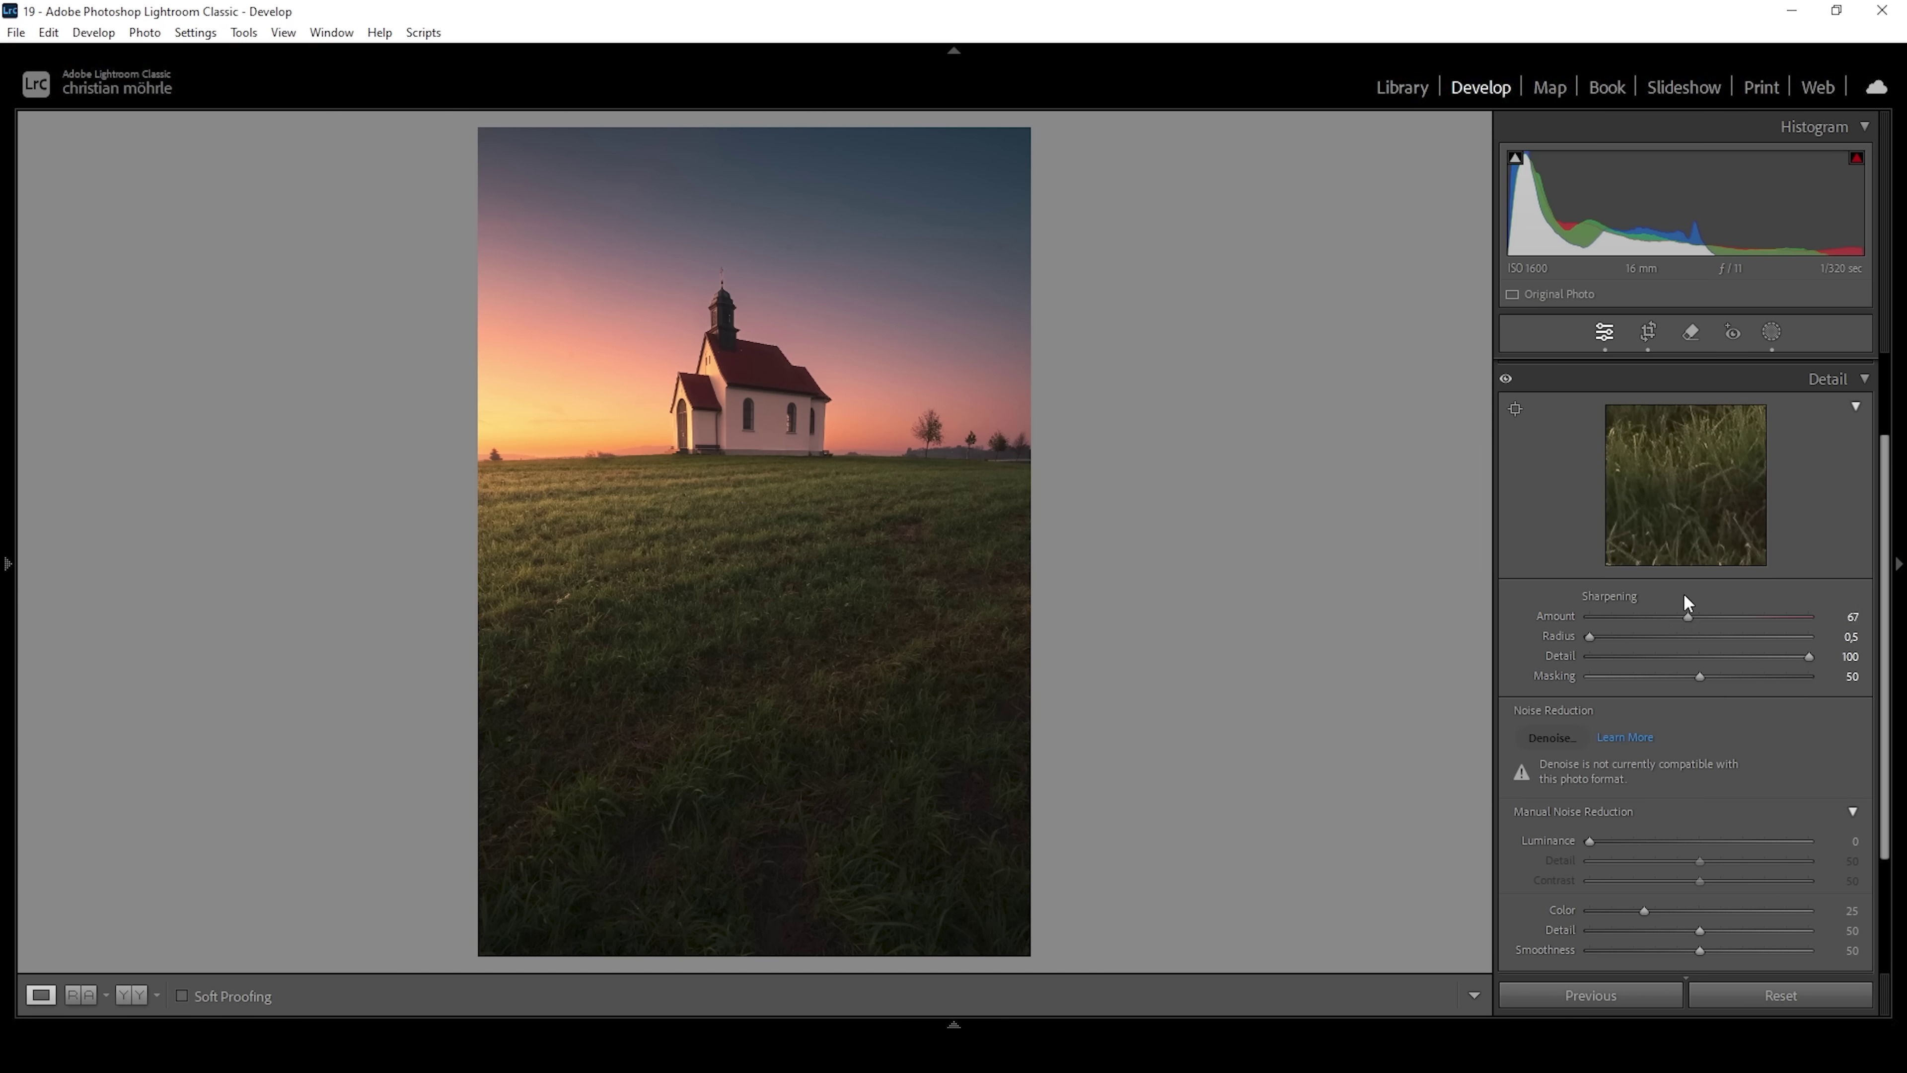